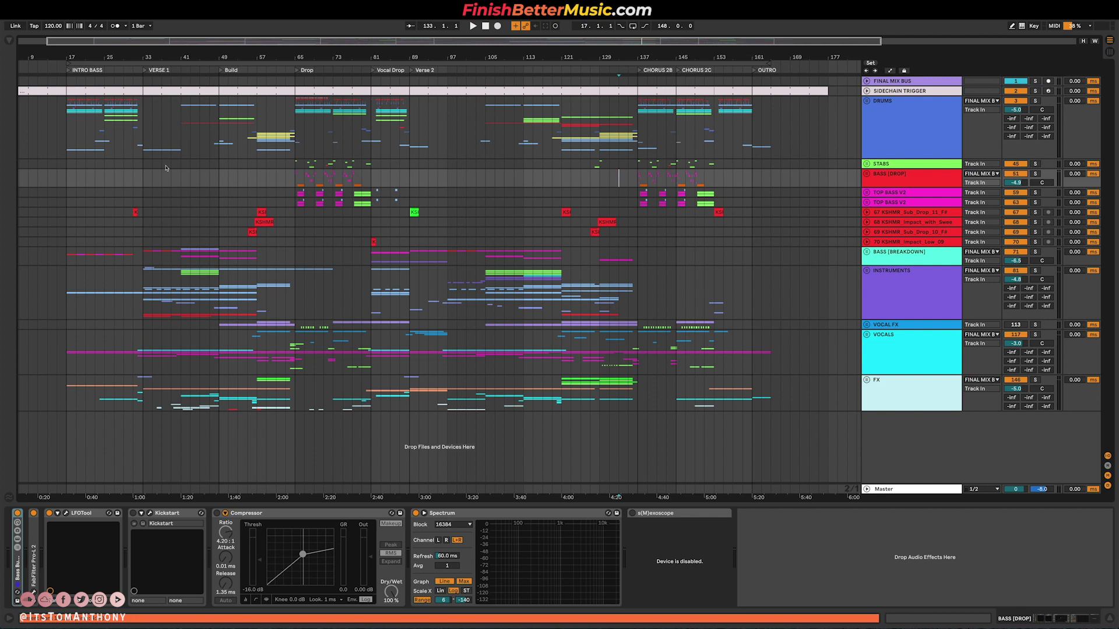
Step: Highlight the verse 1, build, drop, vocal drop, verse 2 and final chorus sections one after another on the BASS [DROP] track
drag(143, 183, 205, 176)
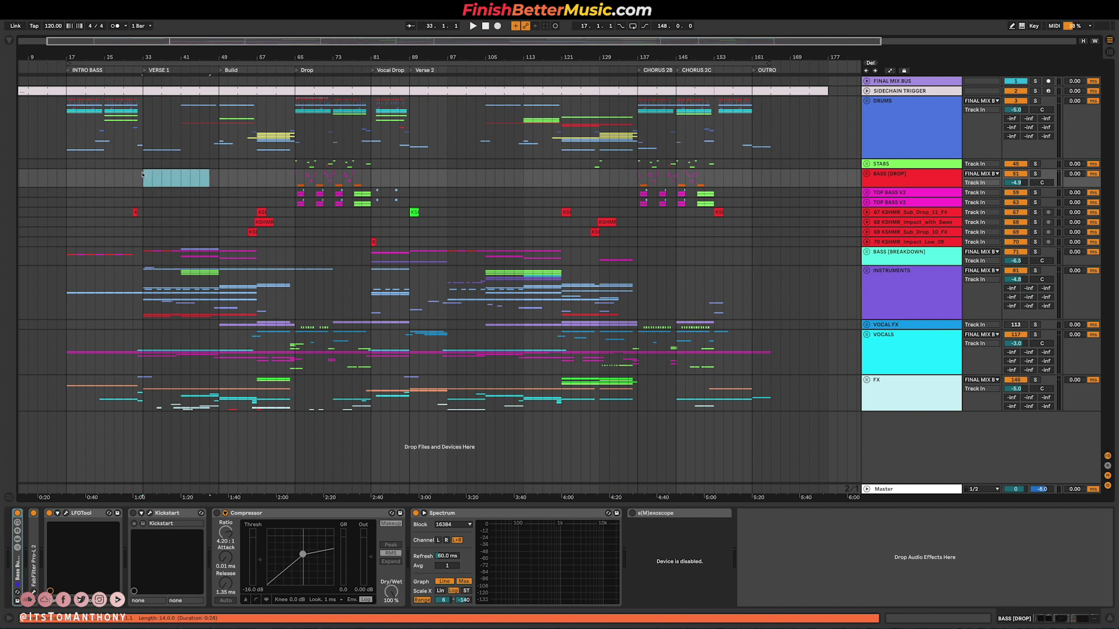
drag(143, 175, 219, 176)
drag(221, 180, 293, 177)
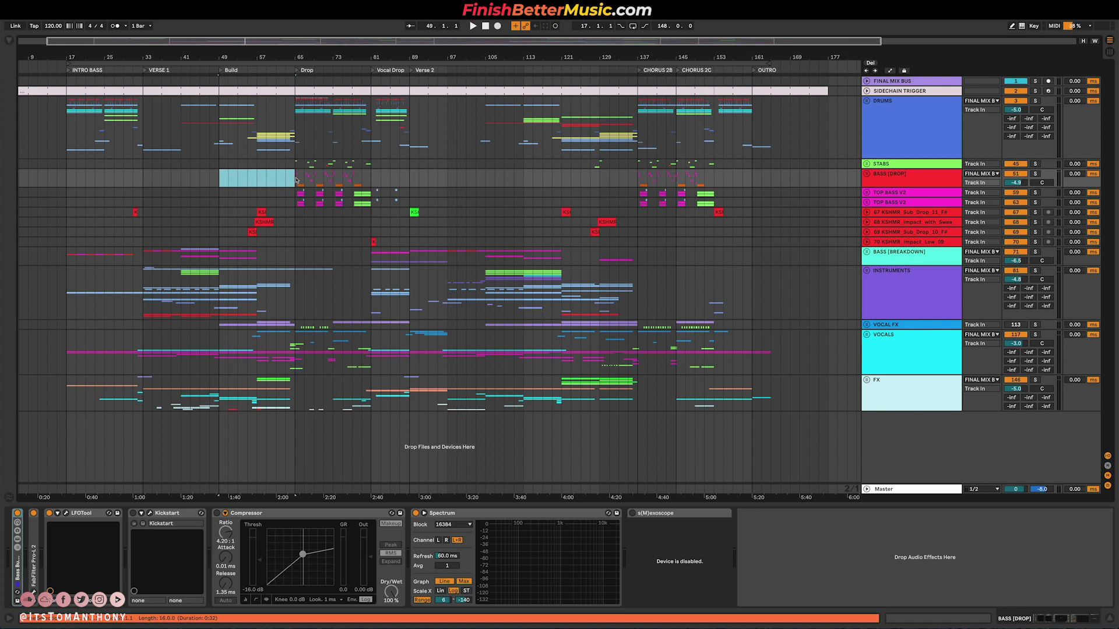
drag(296, 180, 368, 174)
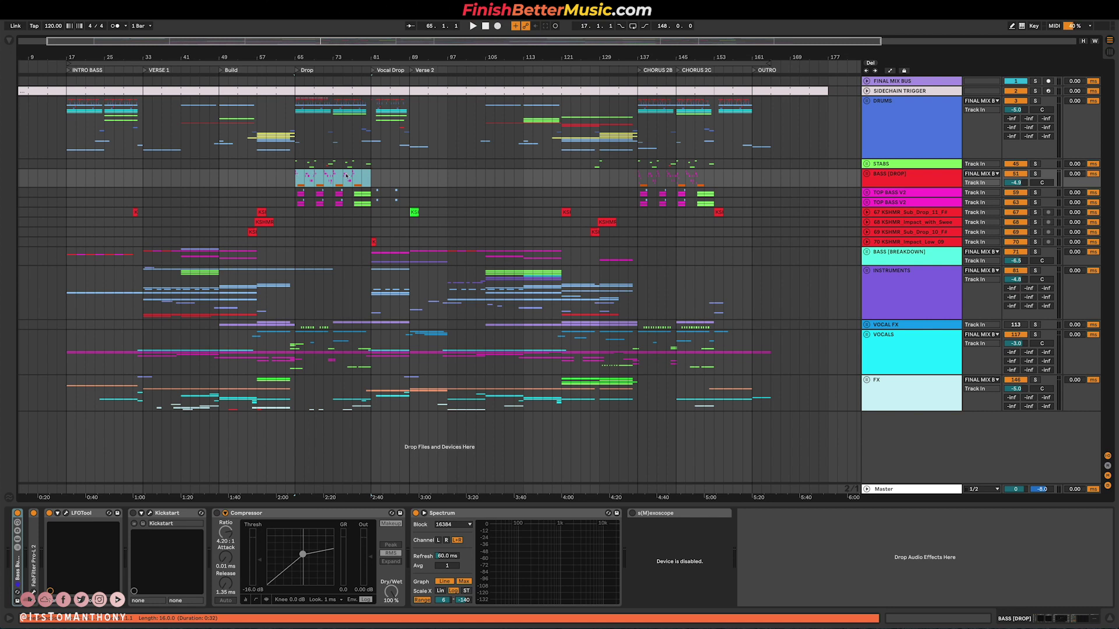
drag(371, 177, 407, 176)
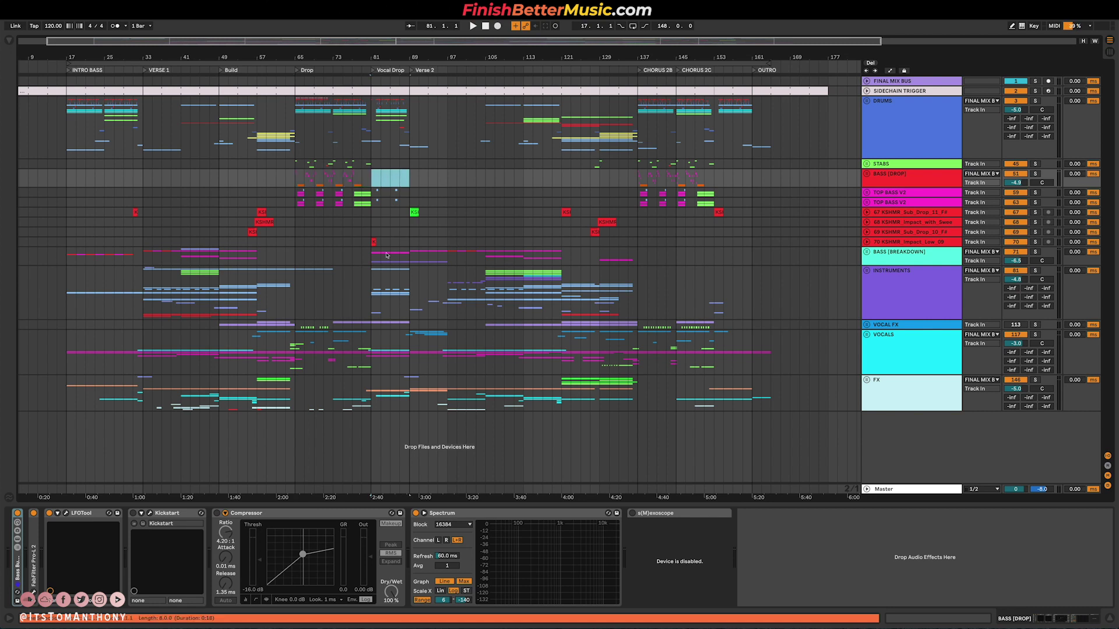
drag(413, 178, 636, 177)
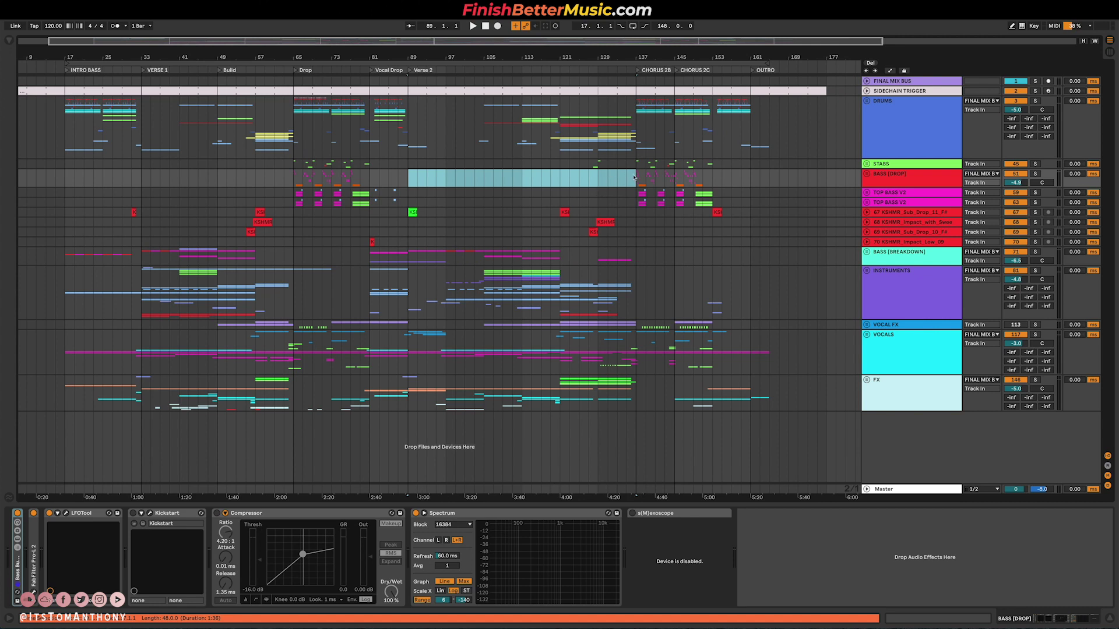
drag(636, 177, 752, 173)
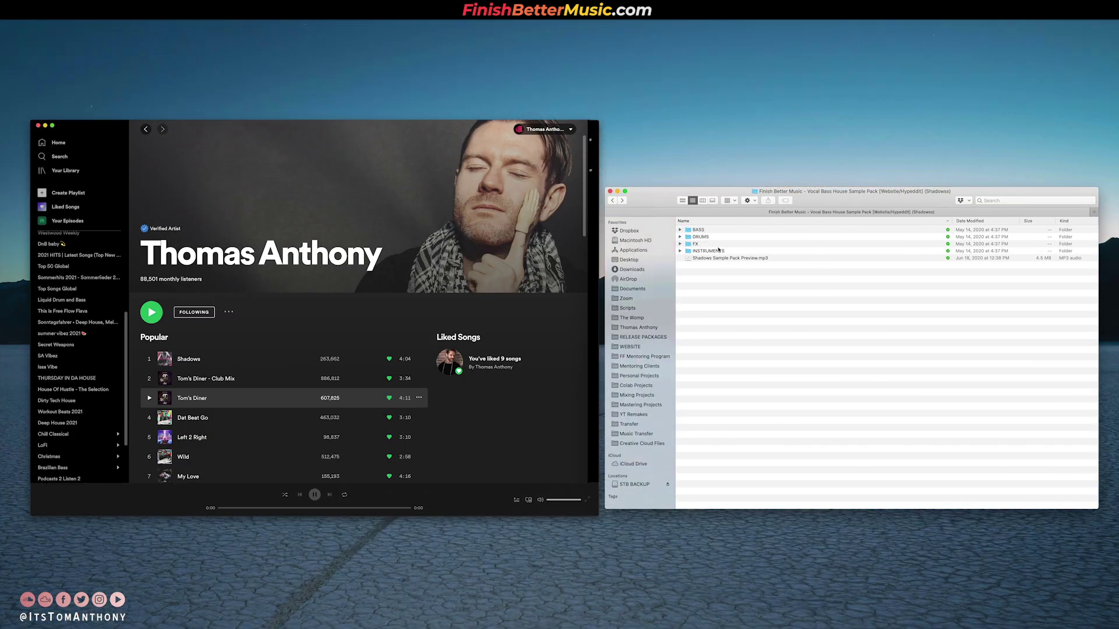
Step: Browse the sample pack's BASS, DRUMS, FX and INSTRUMENTS folders, and return to the Ableton Live project
double_click(699, 230)
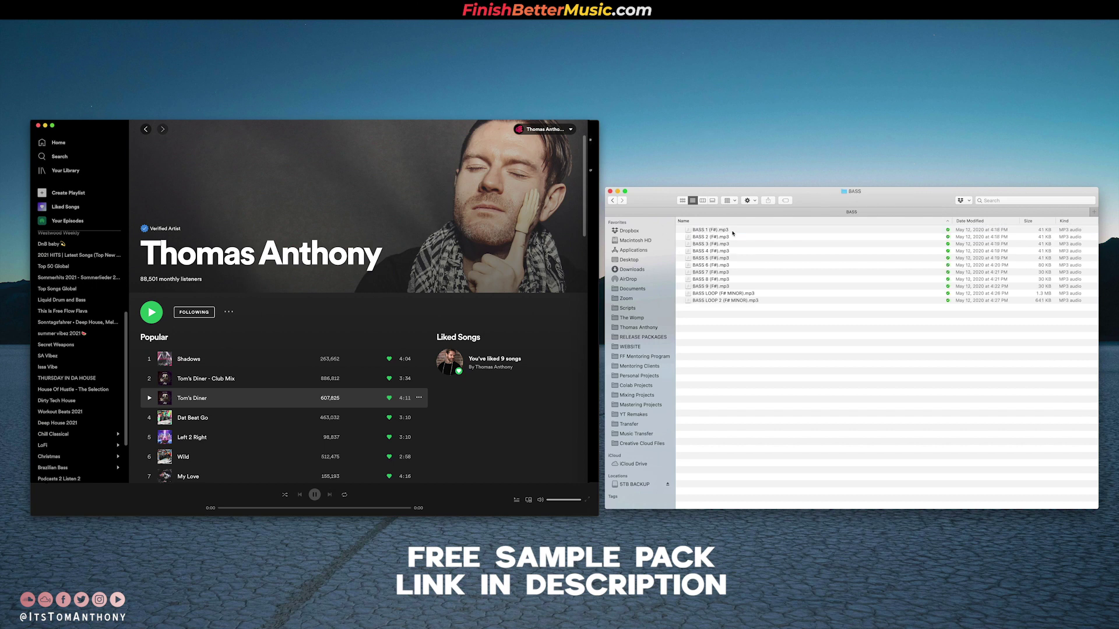
key(super+[)
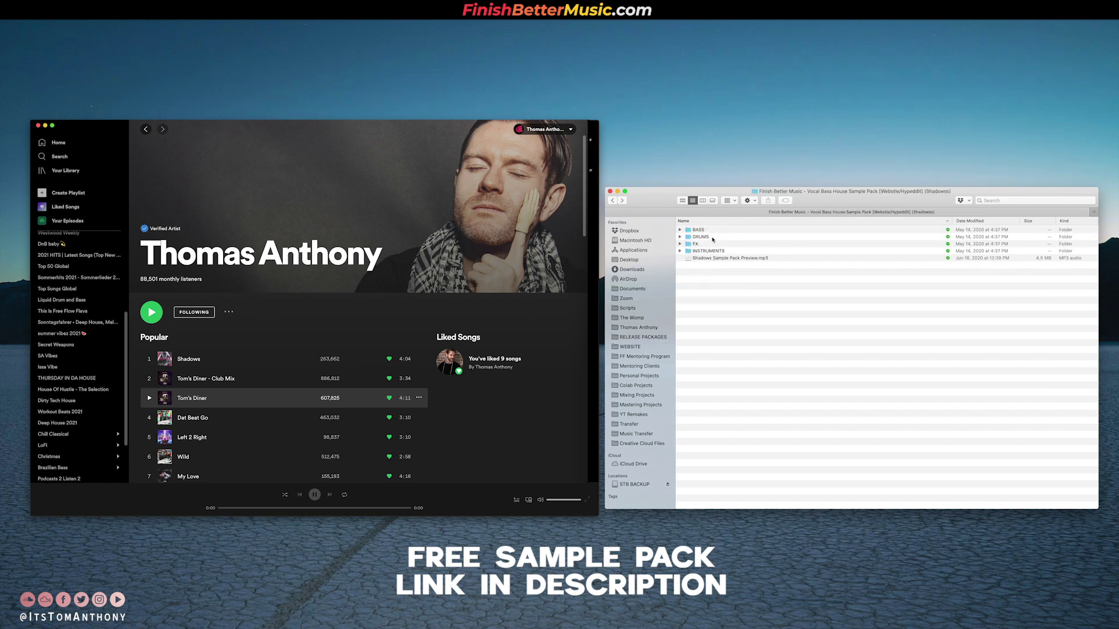
double_click(700, 237)
key(super+[)
double_click(713, 240)
key(super+[)
double_click(715, 254)
key(super+[)
key(ctrl+Right)
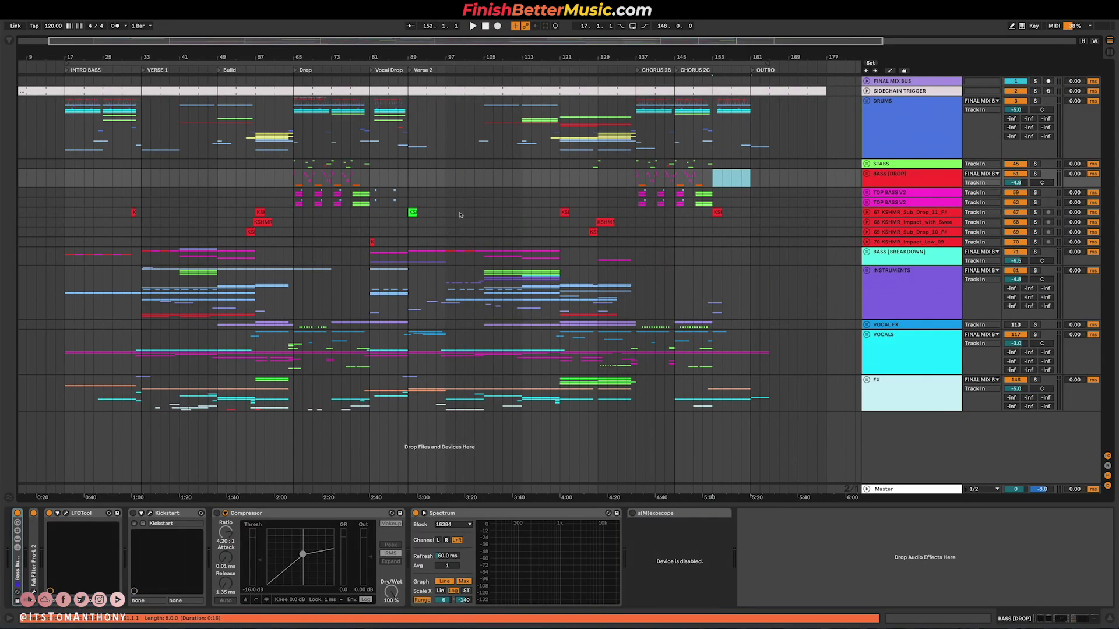
Step: Unfold the DRUMS group and its KICK subgroup to show the kick layers at the drop
click(889, 129)
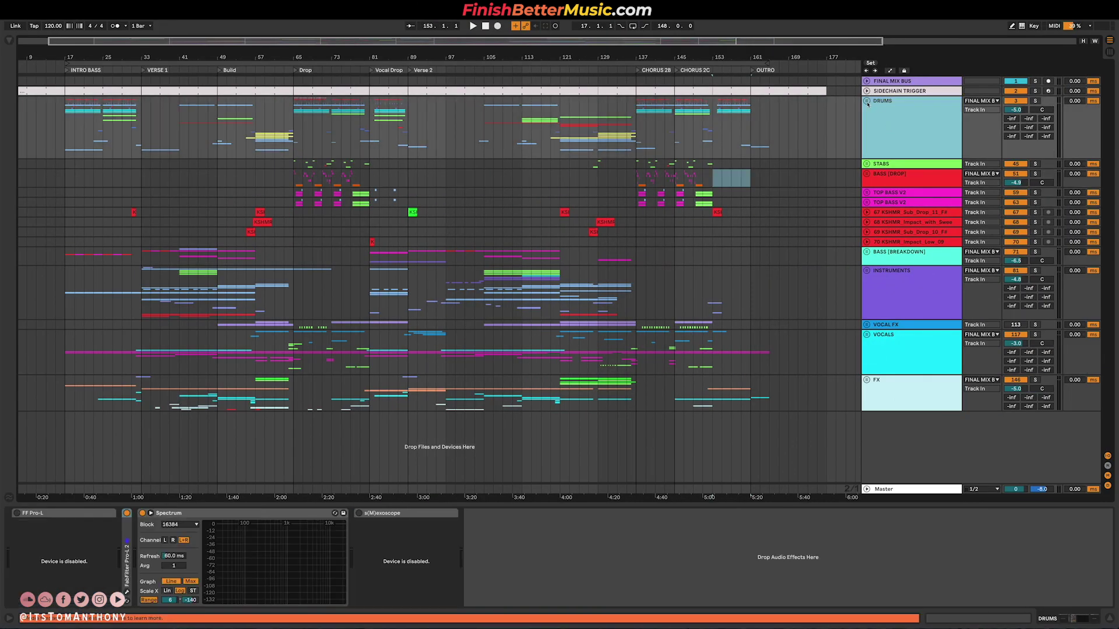
click(867, 102)
click(296, 190)
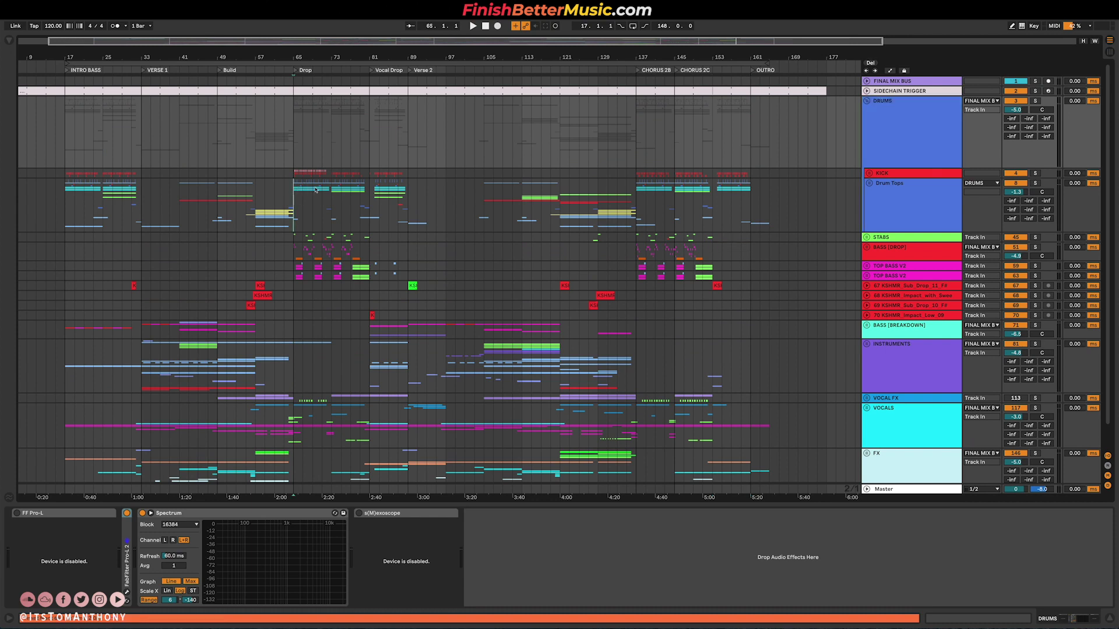
click(869, 173)
scroll(272, 248, up, 2)
scroll(272, 248, up, 6)
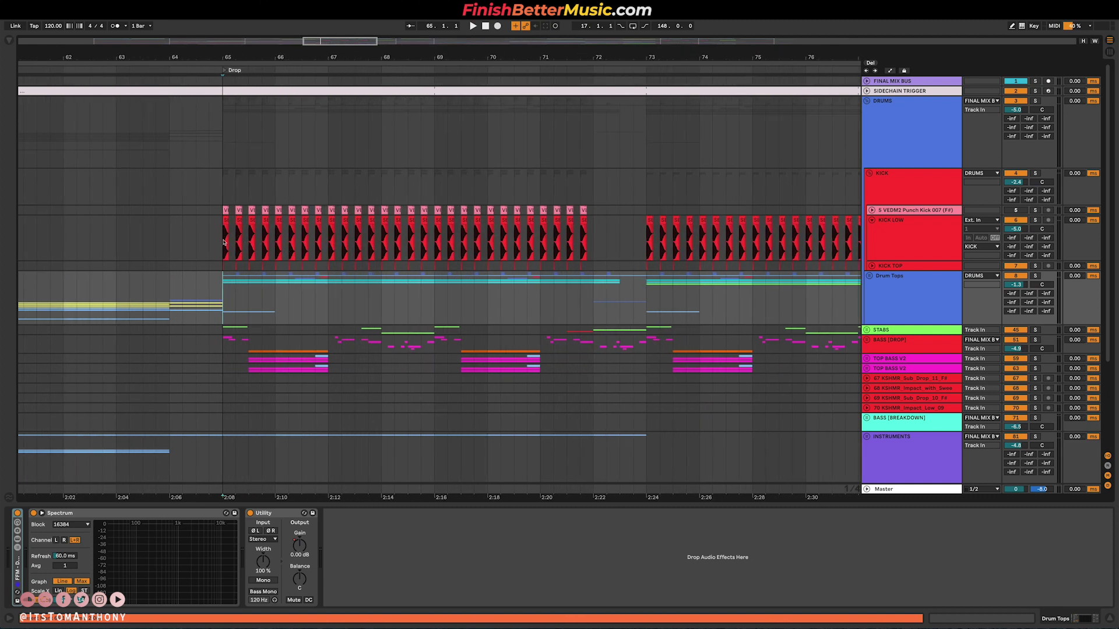
Step: Solo the KICK LOW track and audition it from the start of the drop
scroll(237, 241, up, 3)
click(231, 241)
click(1035, 220)
key(space)
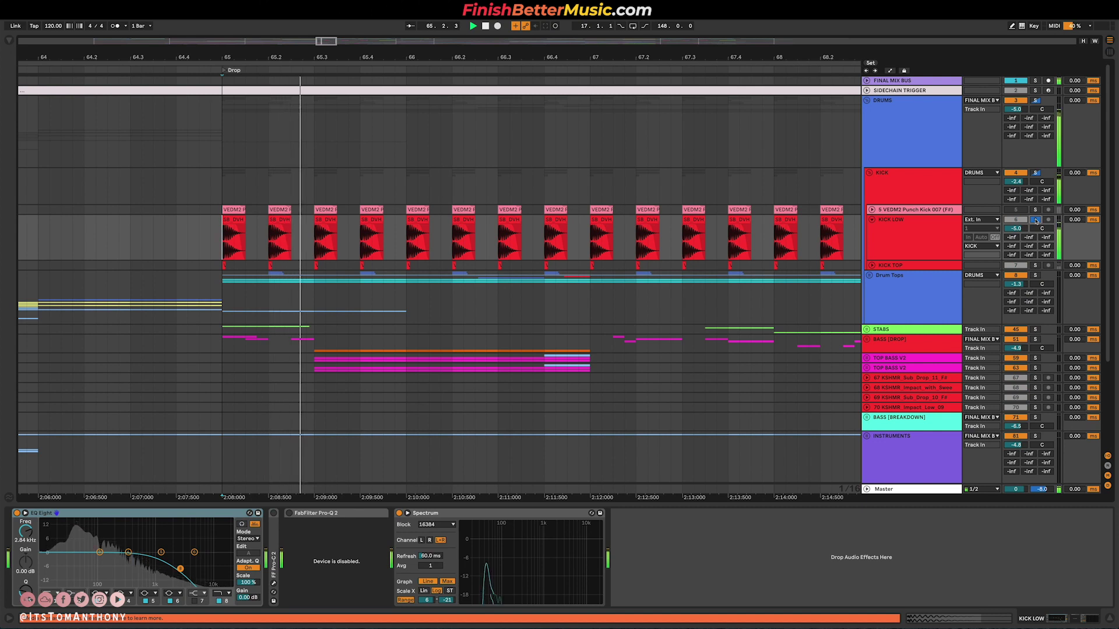
key(space)
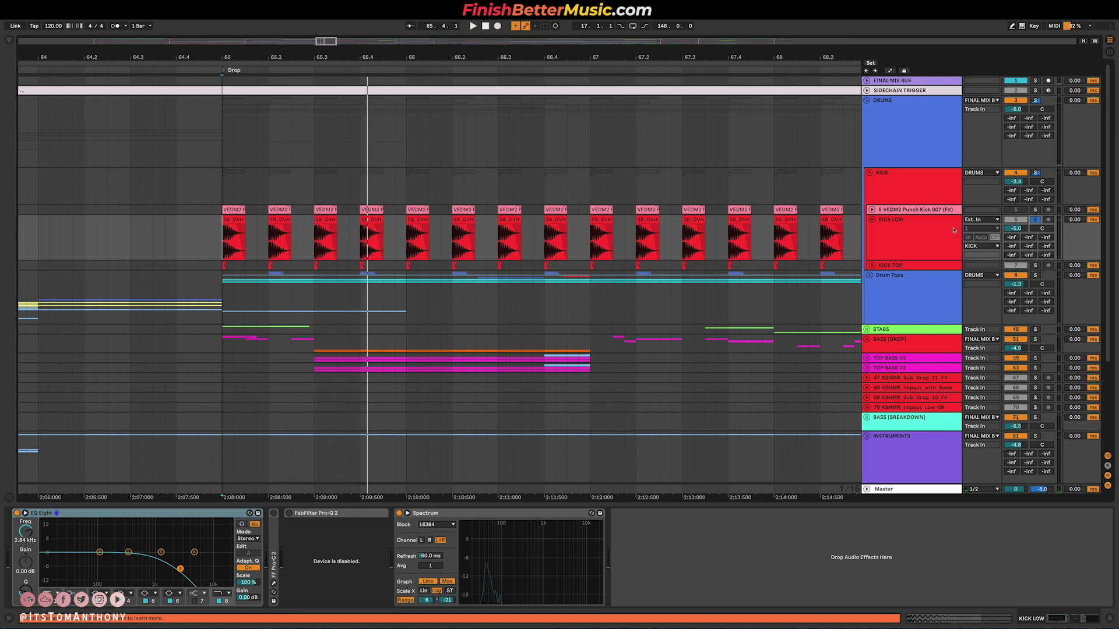
Step: Unfold the KICK TOP track, add it to the solo, and audition both kick layers with the KICK group selected
click(871, 265)
click(1036, 266)
key(space)
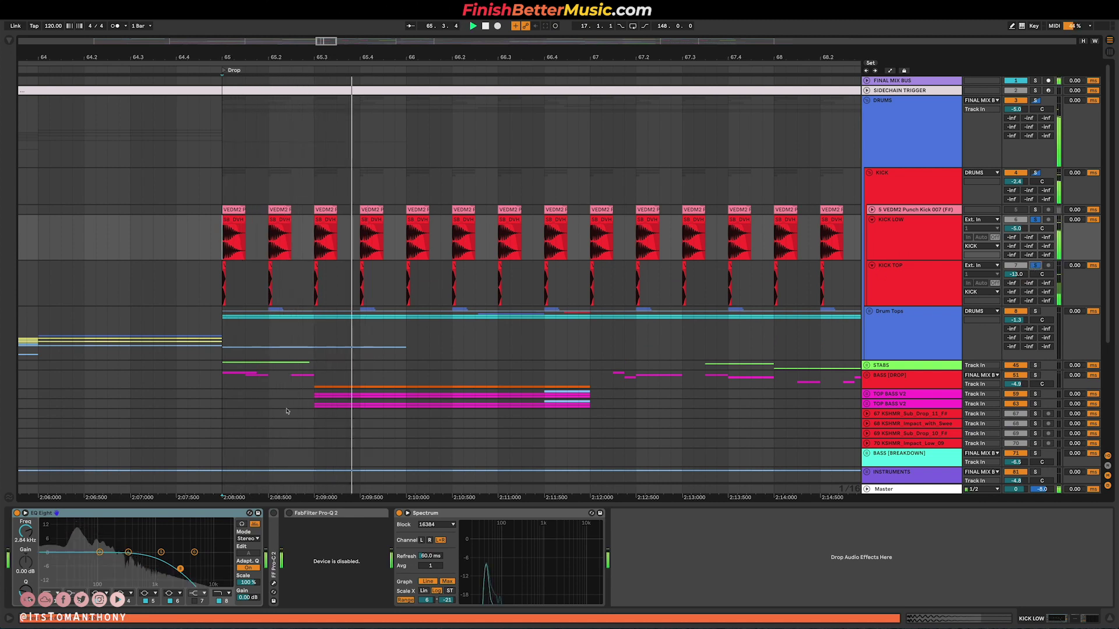
click(922, 188)
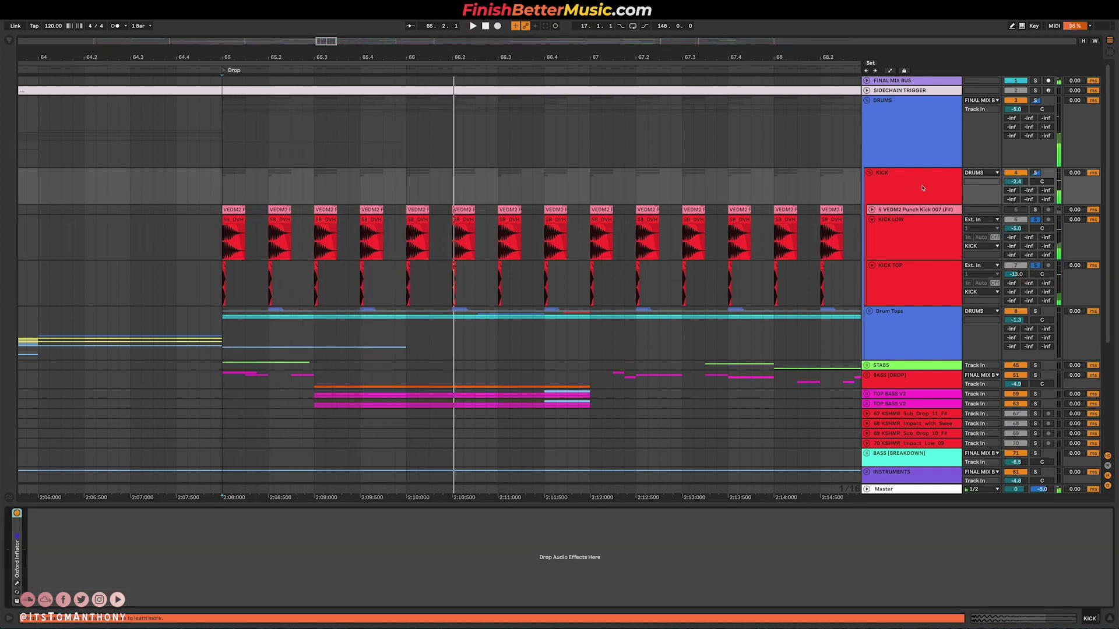
key(space)
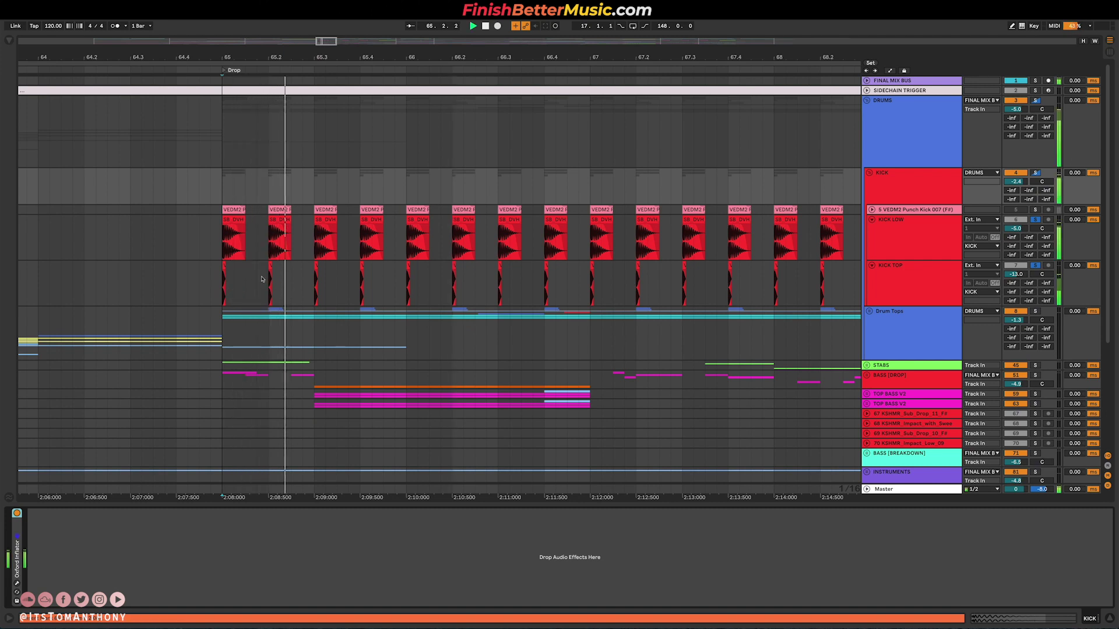
key(space)
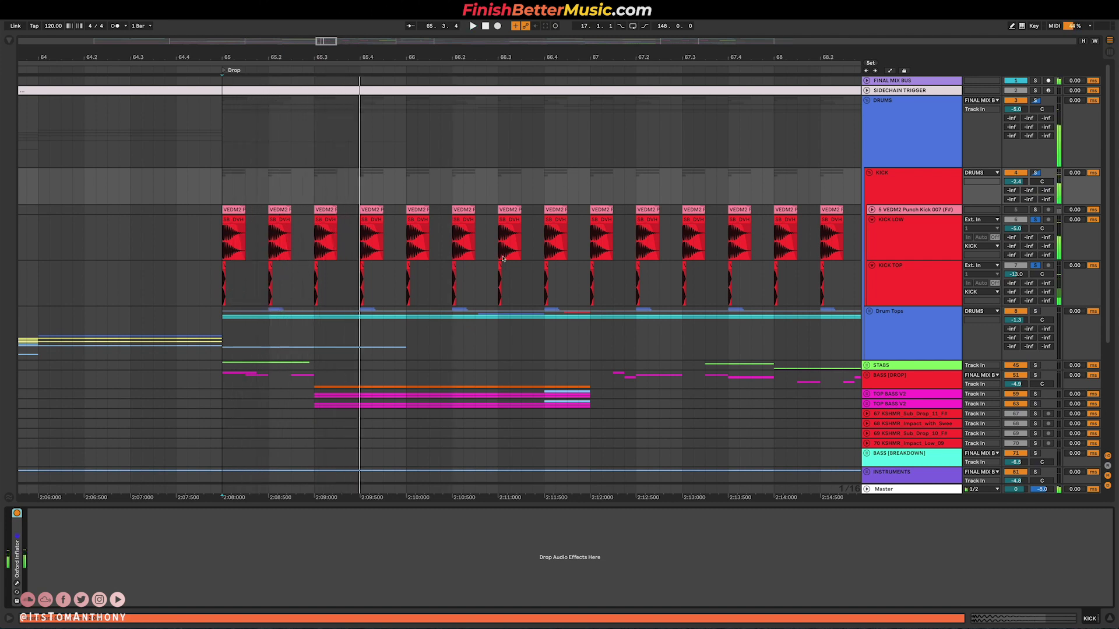
Step: Fold the KICK group and unfold the Drum Tops group to show its individual tracks
click(869, 174)
click(885, 192)
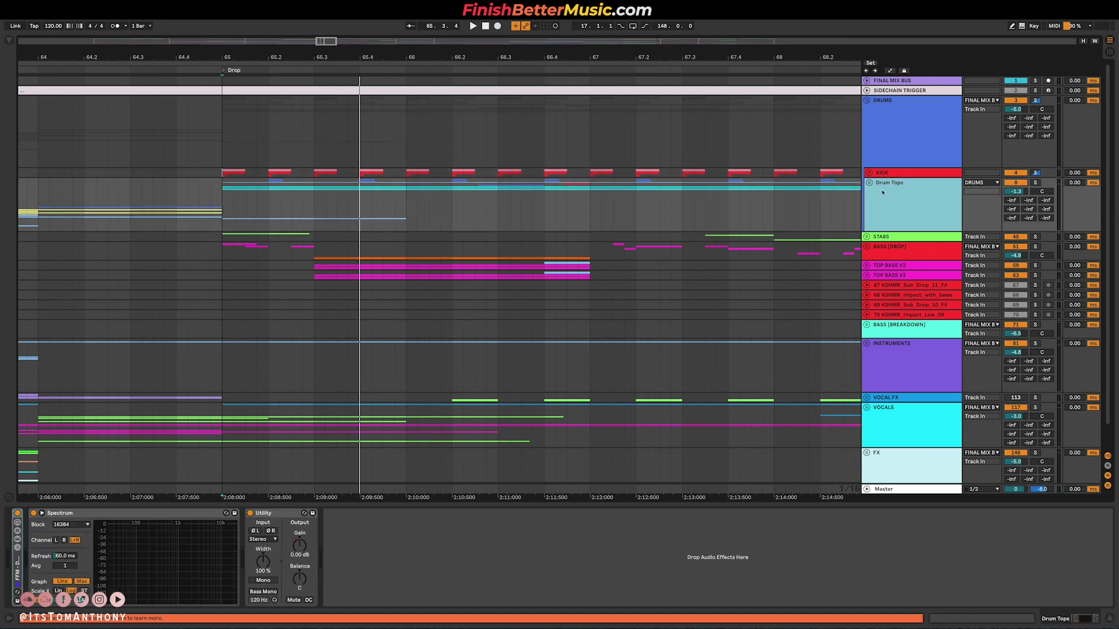
click(869, 183)
click(869, 183)
scroll(368, 242, down, 1)
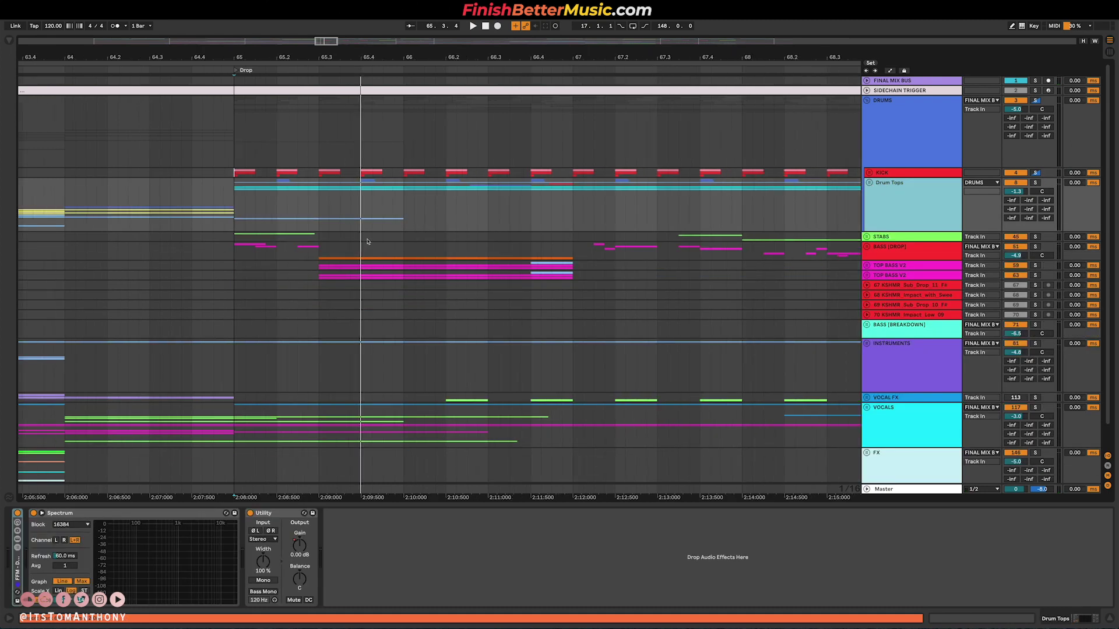
scroll(368, 242, down, 3)
scroll(641, 209, down, 8)
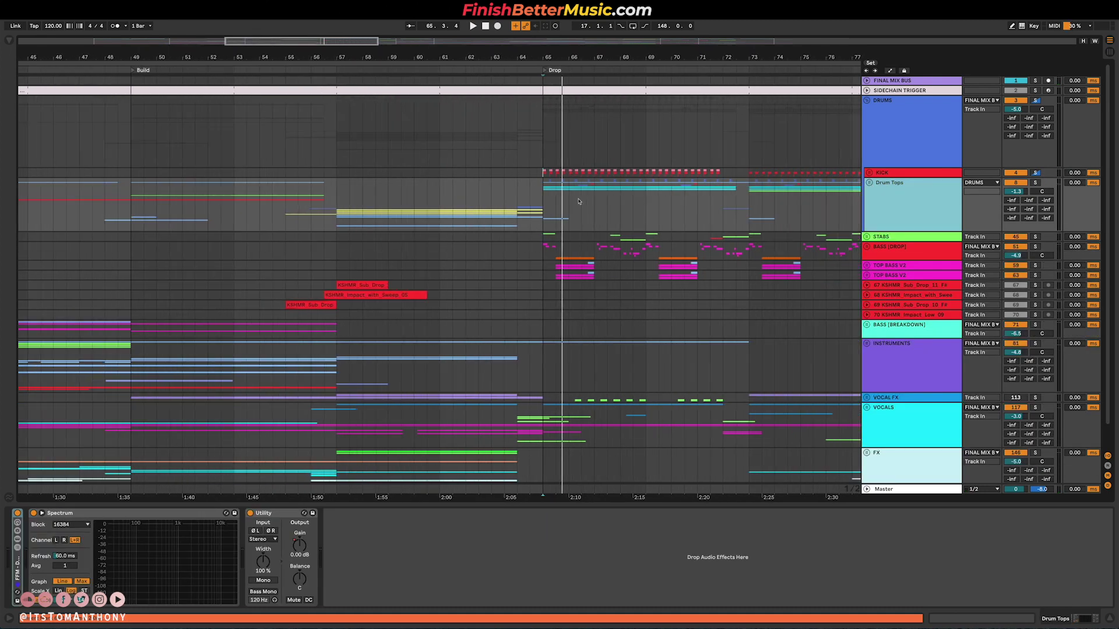
click(869, 183)
Step: Unfold the CLAPS group and its CLAP 1, CLAP 2 and SHADOWS CLAP tracks around the drop
click(881, 265)
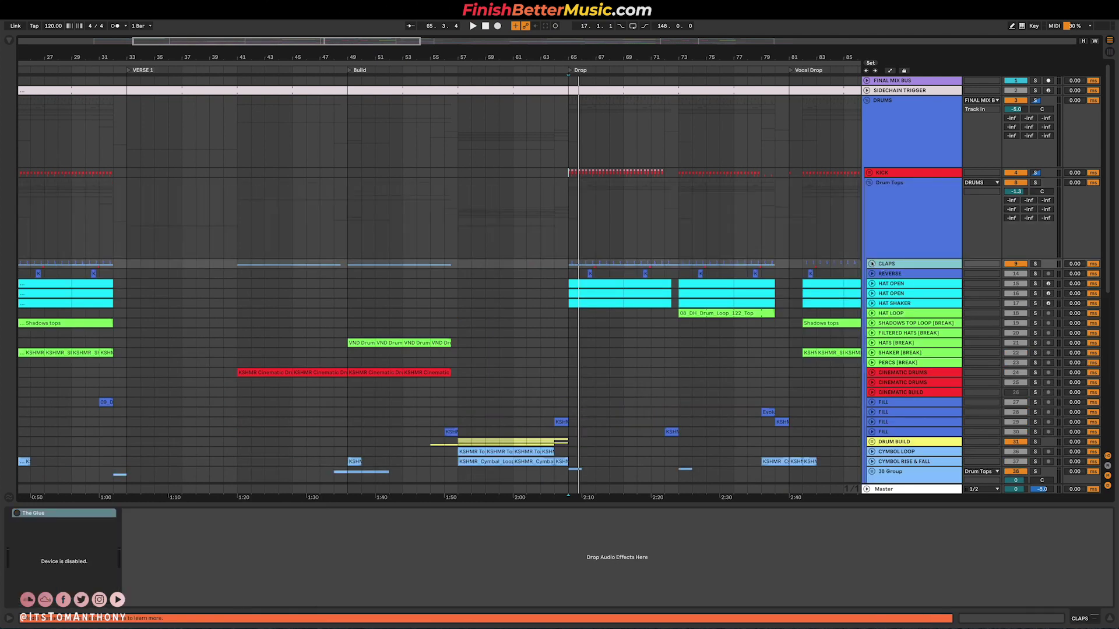
click(872, 264)
scroll(635, 307, up, 5)
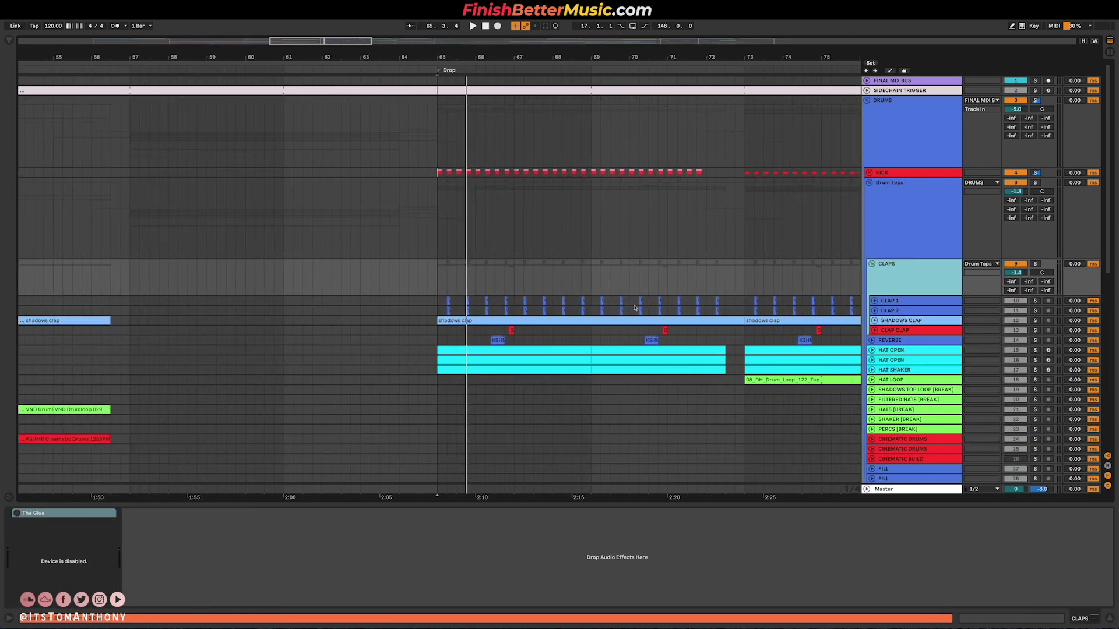
click(448, 289)
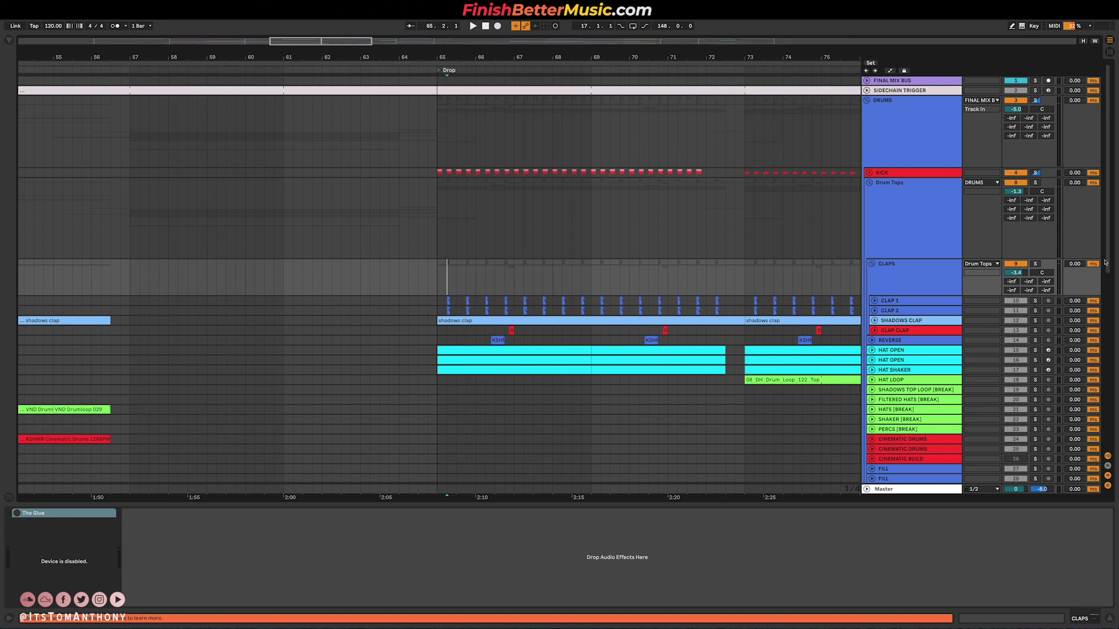
click(875, 300)
click(875, 346)
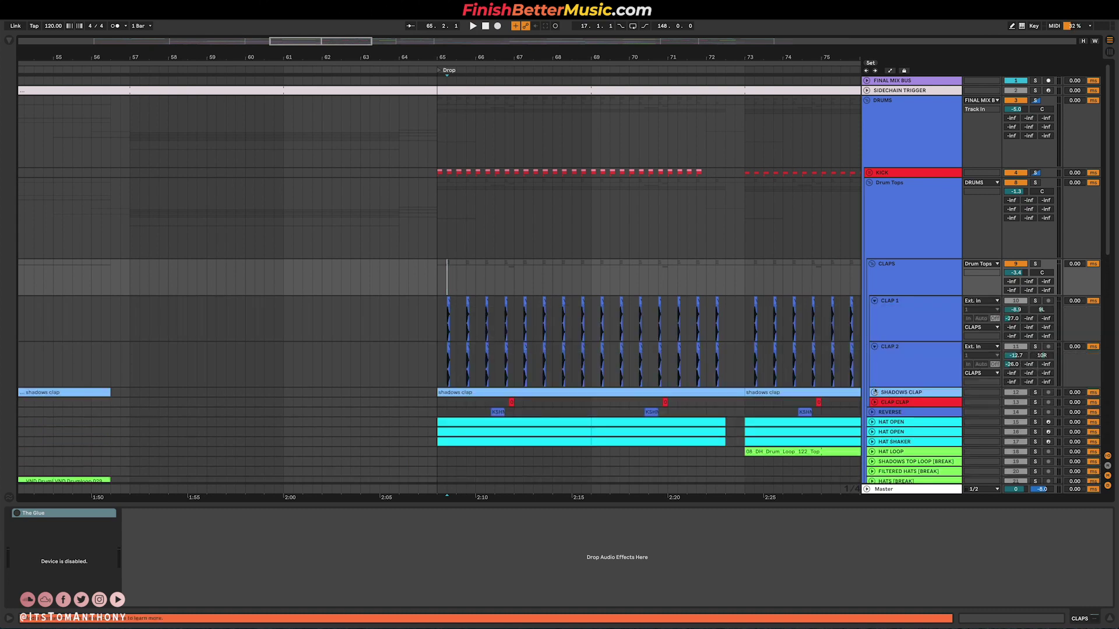
click(875, 392)
Step: Solo the CLAPS group and audition the drop, soloing the CLAP 1, CLAP 2 and SHADOWS CLAP layers in turn
scroll(493, 370, up, 3)
key(Left)
click(1037, 264)
key(space)
click(1035, 301)
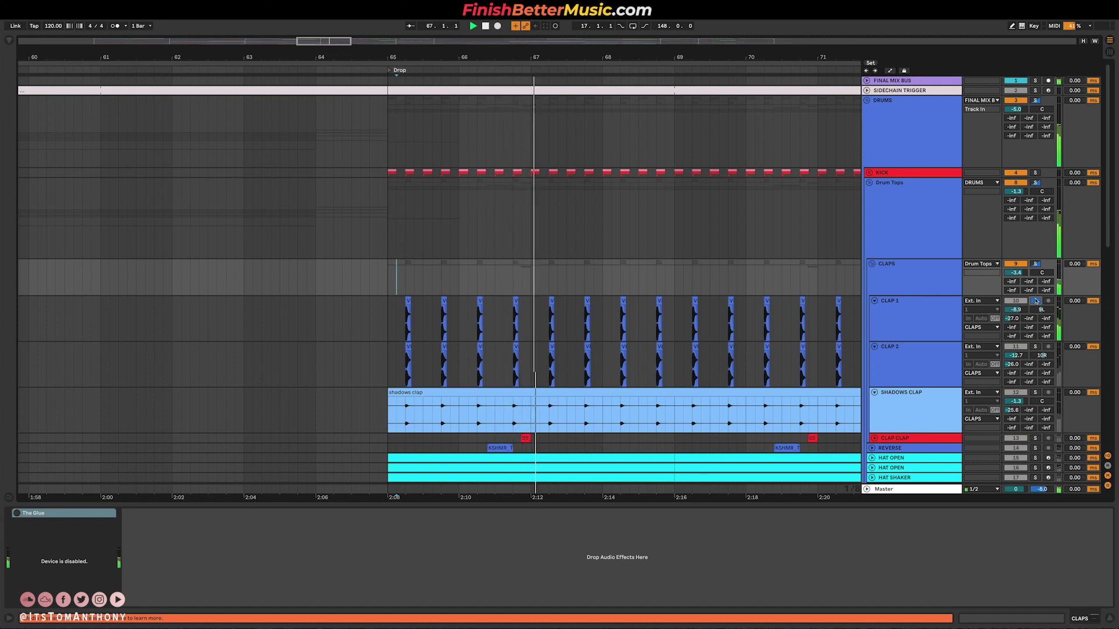
click(1035, 347)
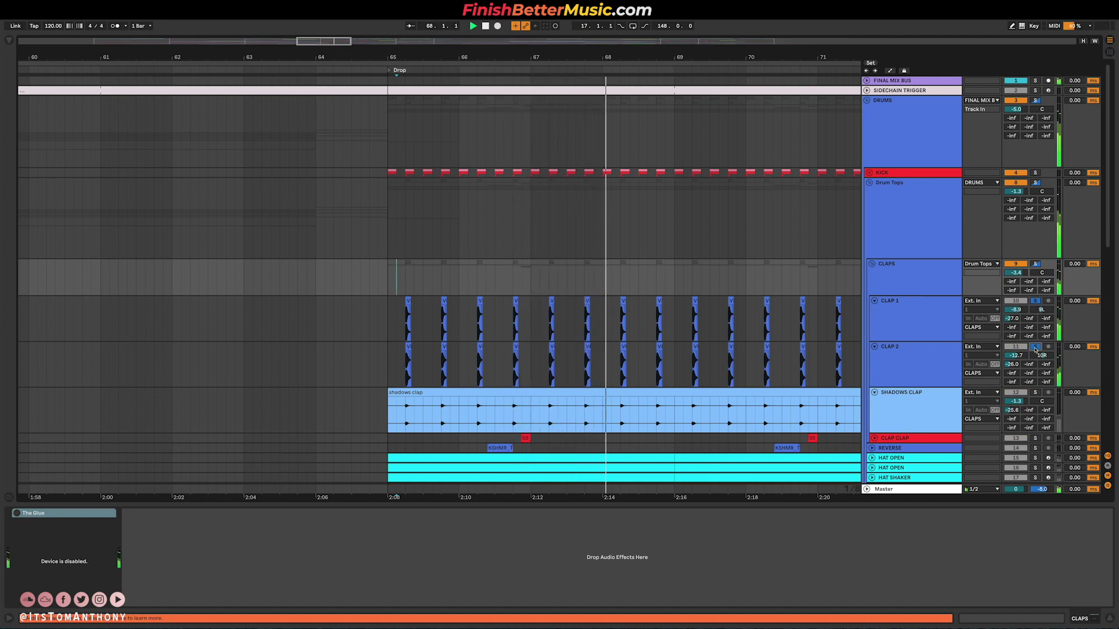
click(1036, 392)
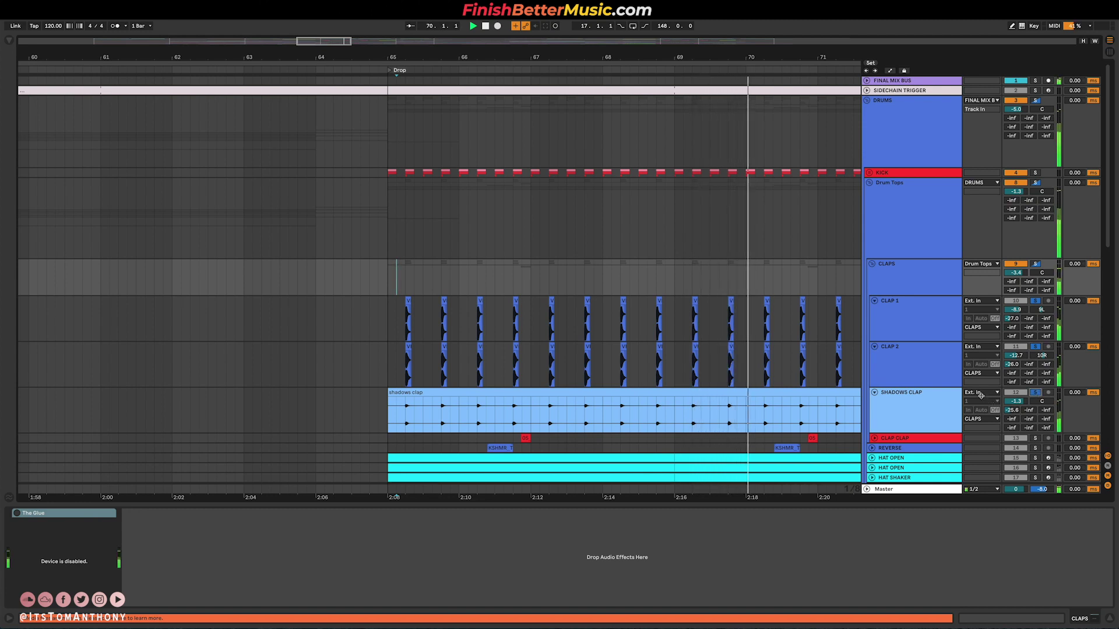
key(space)
Step: Fold the CLAPS group, unfold the REVERSE track, and audition its first two clips in the drop with the track soloed
click(892, 264)
click(873, 264)
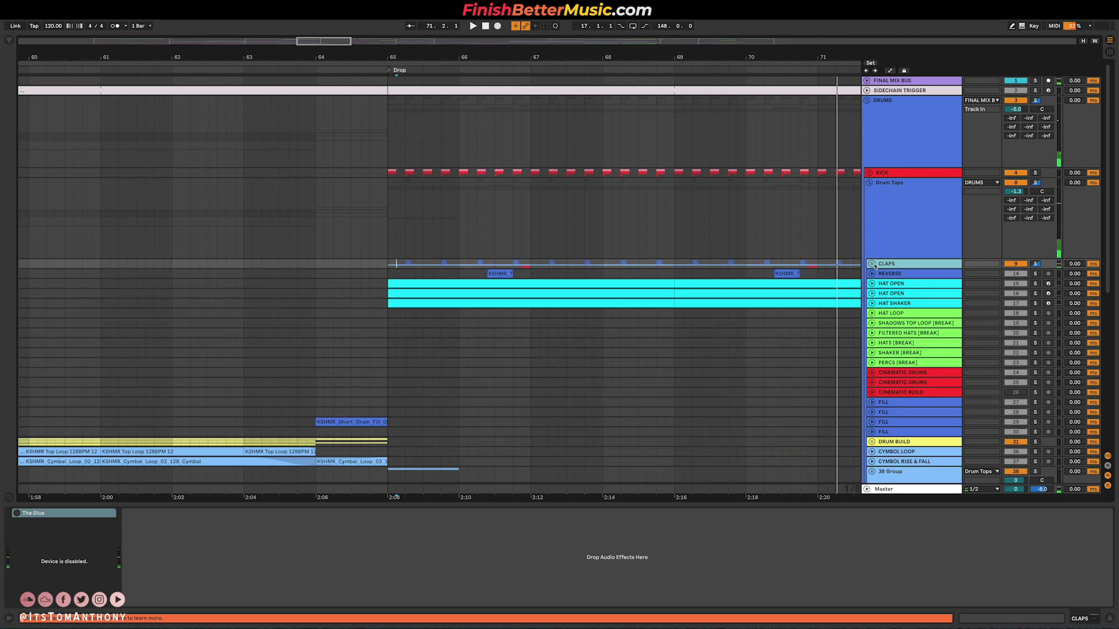
click(872, 274)
click(503, 297)
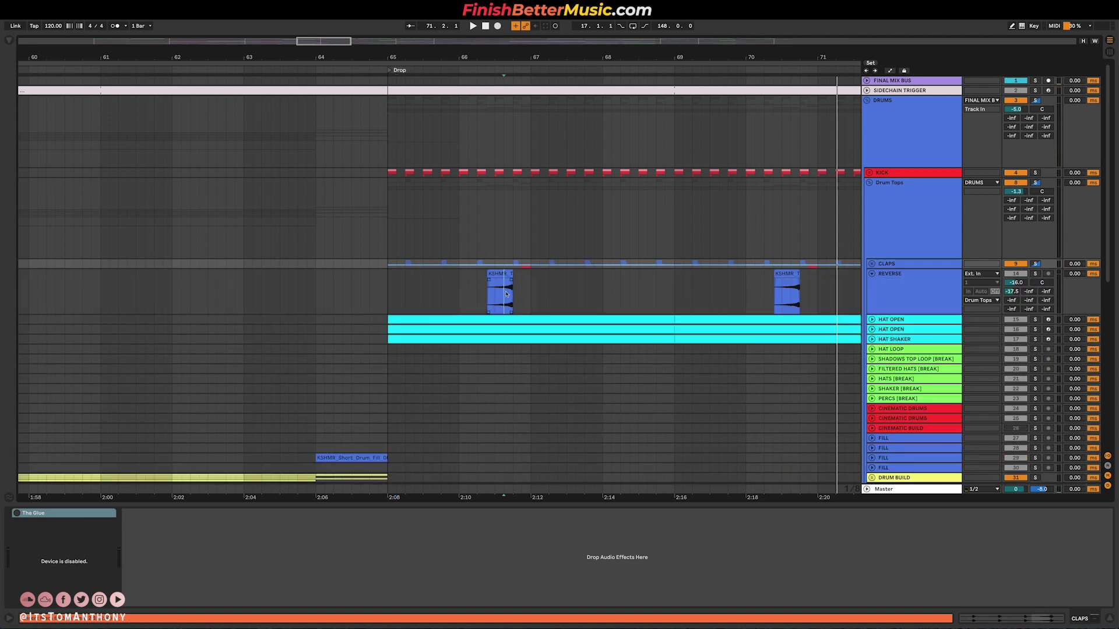
key(space)
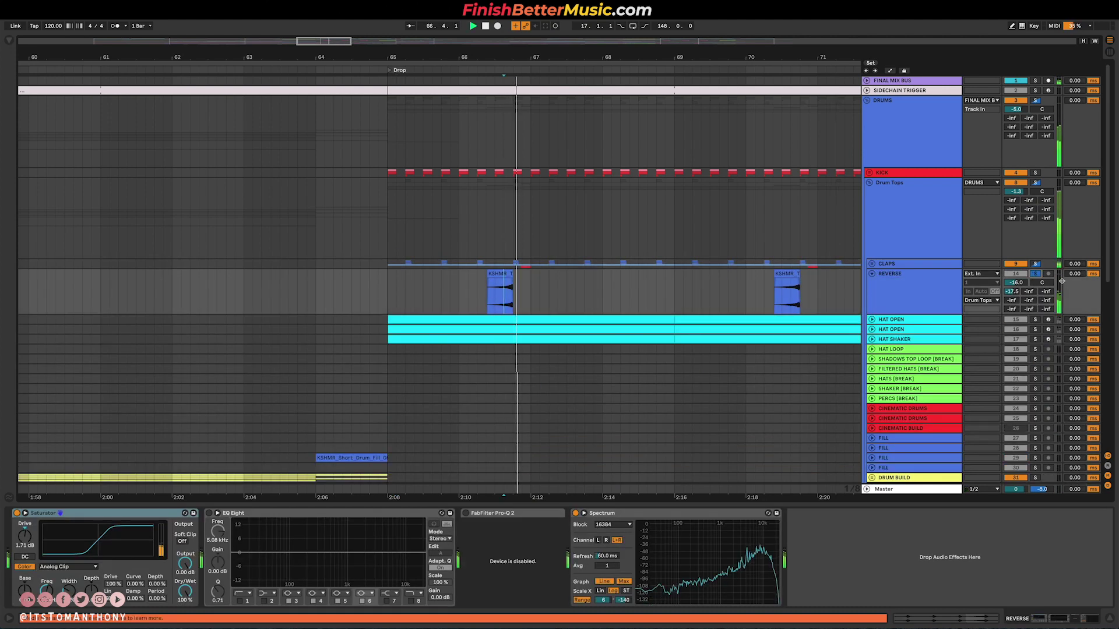
click(783, 294)
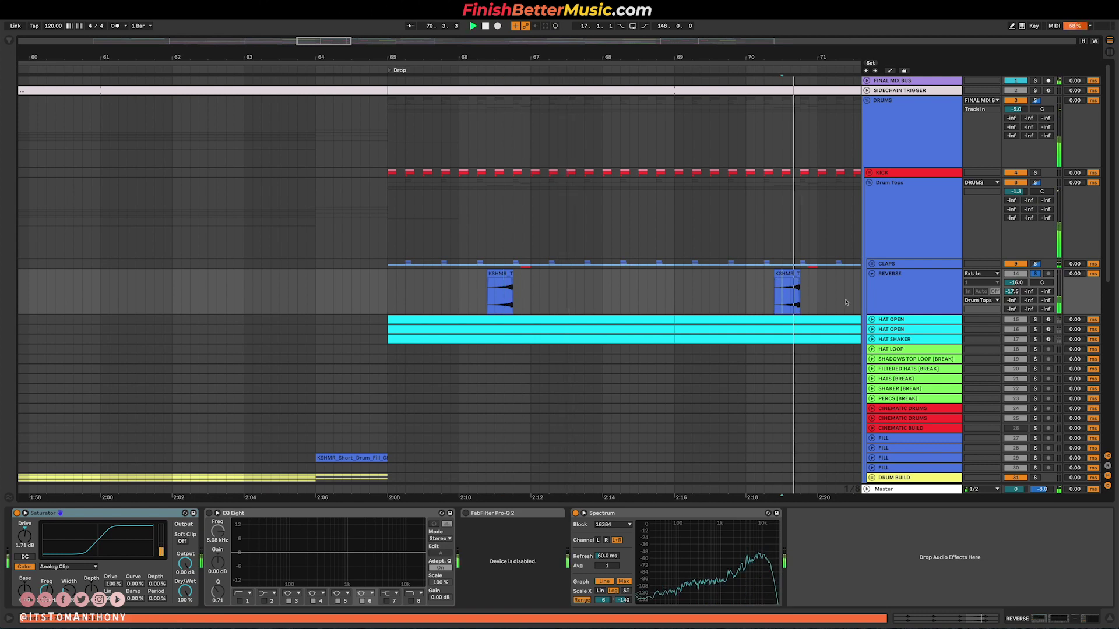
Step: Unfold both HAT OPEN tracks and the HAT SHAKER track to show their clips in the drop
scroll(815, 281, down, 6)
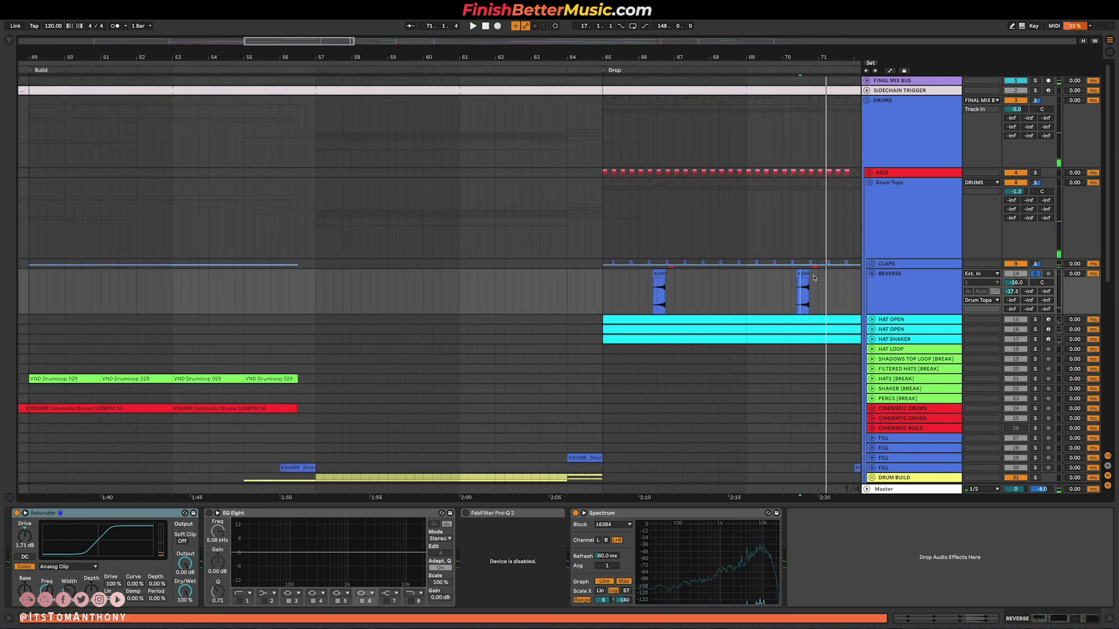
scroll(799, 294, right, 2)
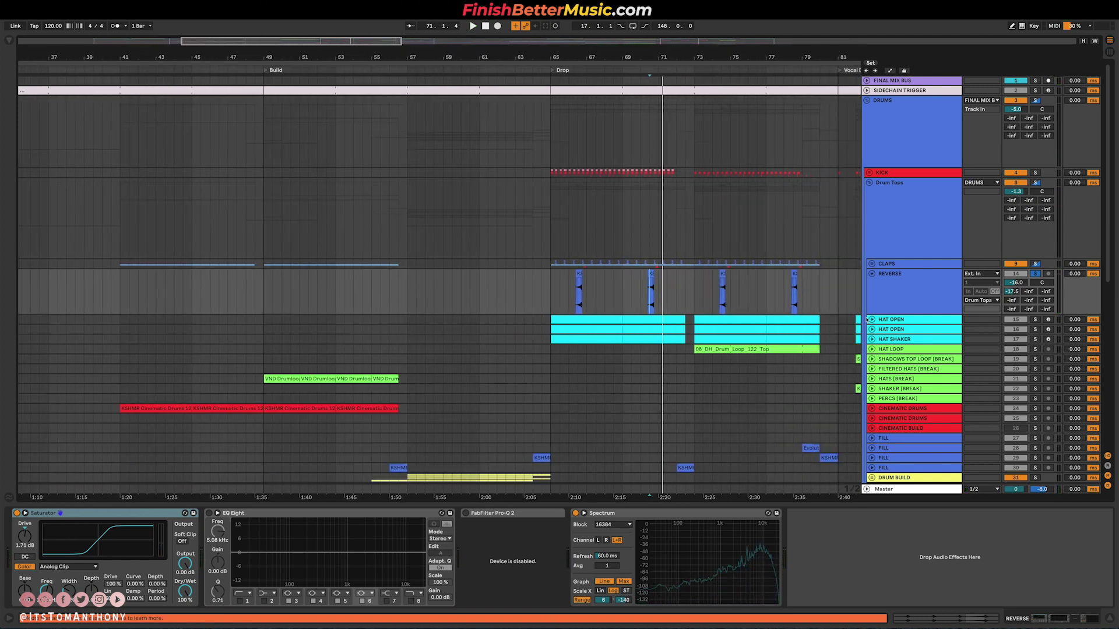
click(872, 319)
click(873, 365)
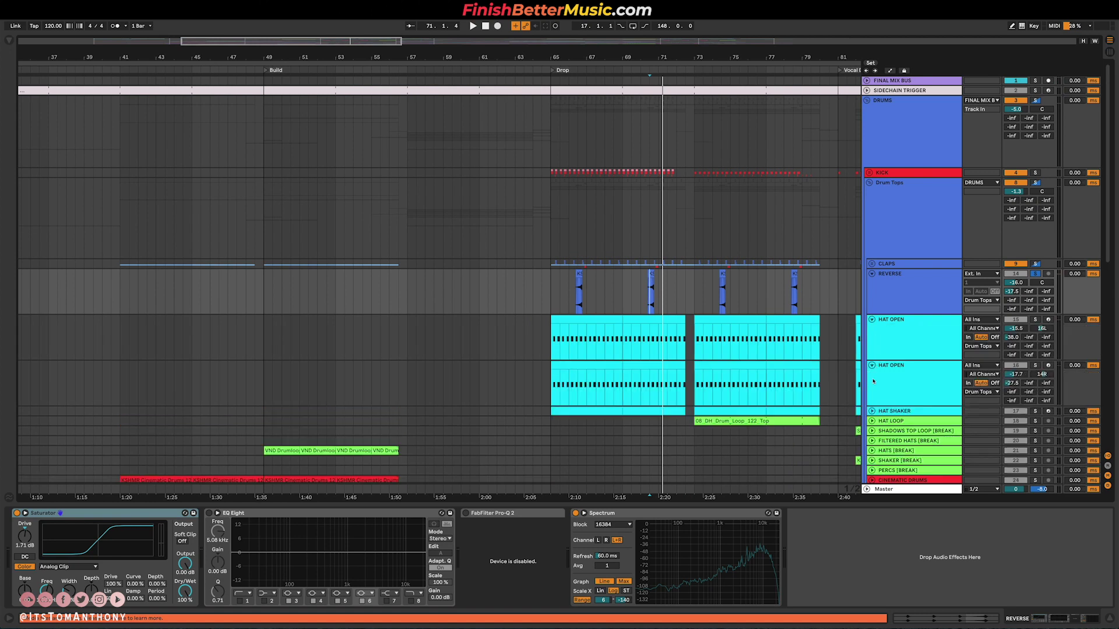
click(872, 410)
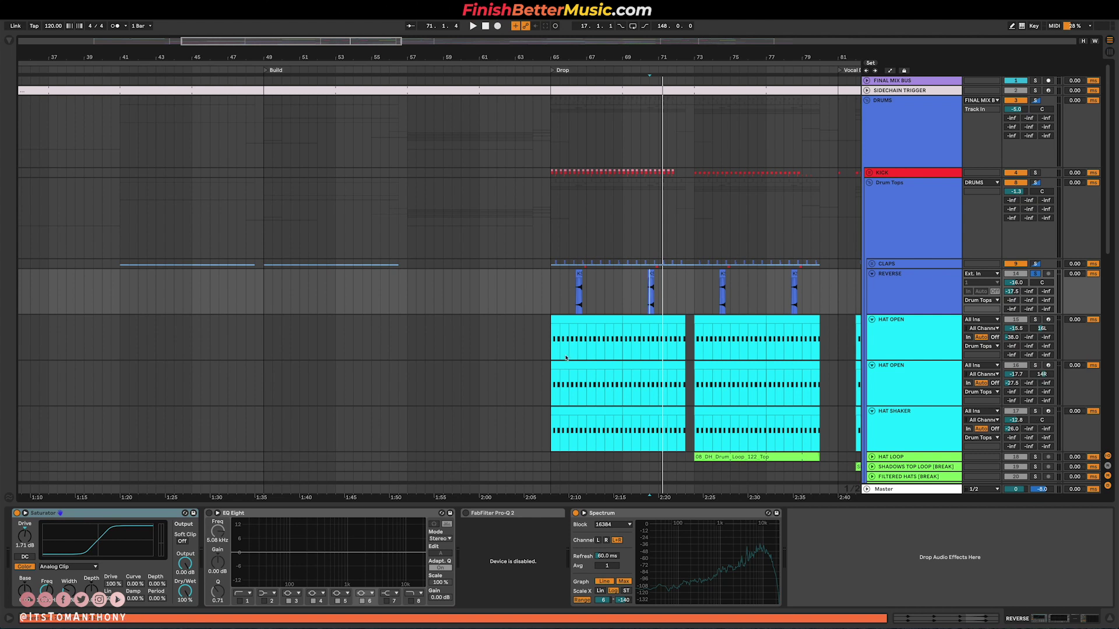
Step: Audition the two HAT OPEN tracks and the HAT SHAKER track one by one from the start of the drop, soloing each in turn
click(560, 338)
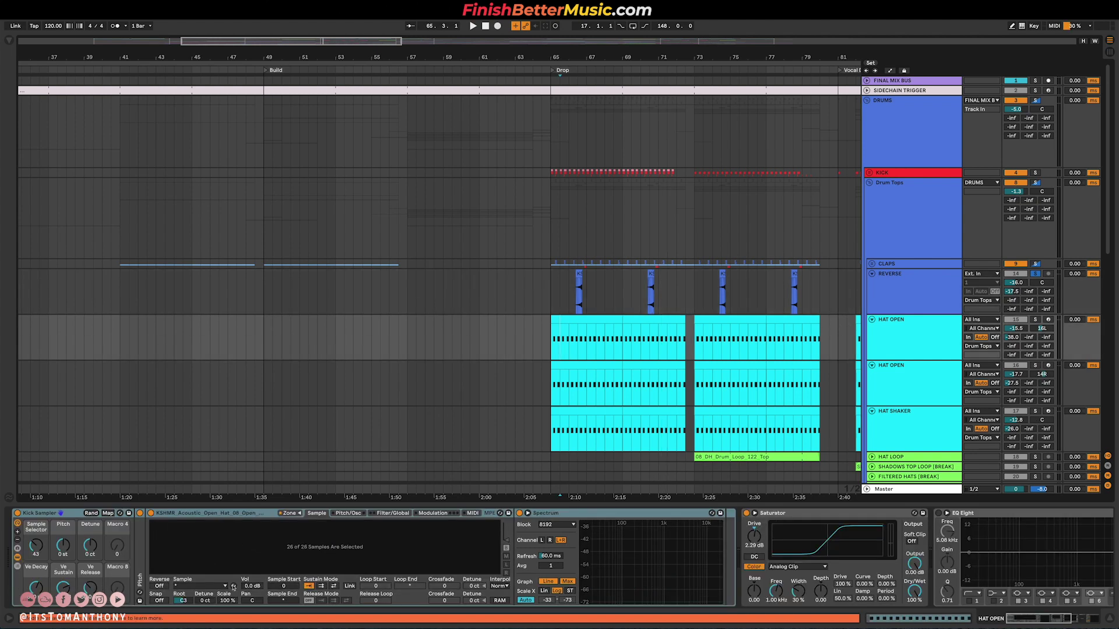
click(1037, 320)
key(space)
key(space)
click(1035, 366)
key(space)
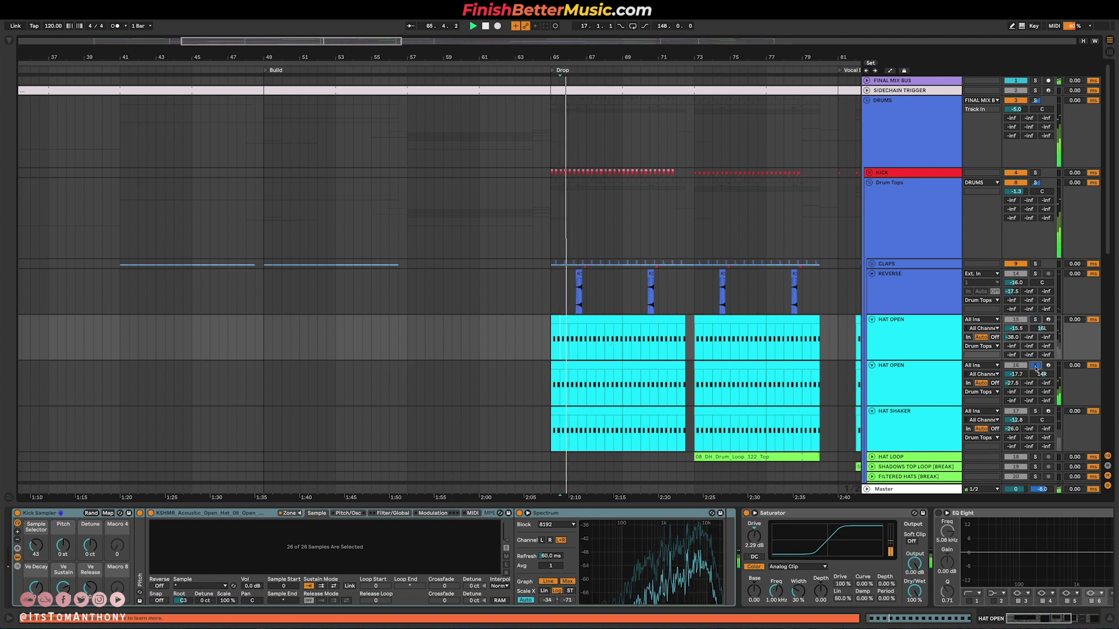
click(1036, 411)
key(space)
key(space)
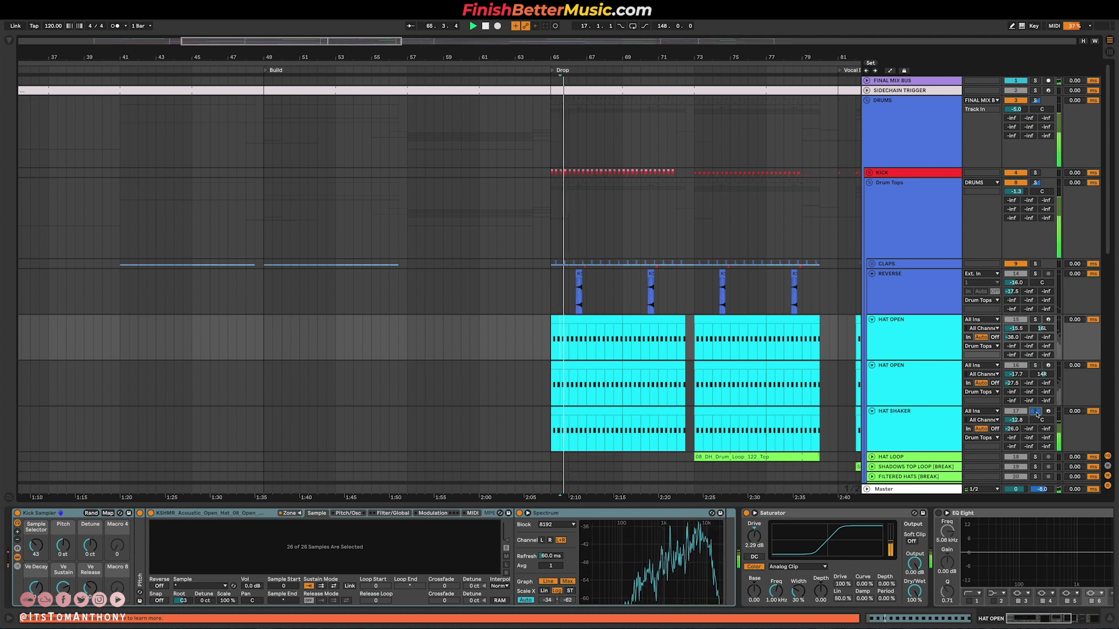
Step: Solo both HAT OPEN tracks and the HAT SHAKER track together and audition the combined hats in the drop
super+click(1033, 365)
super+click(1034, 320)
key(space)
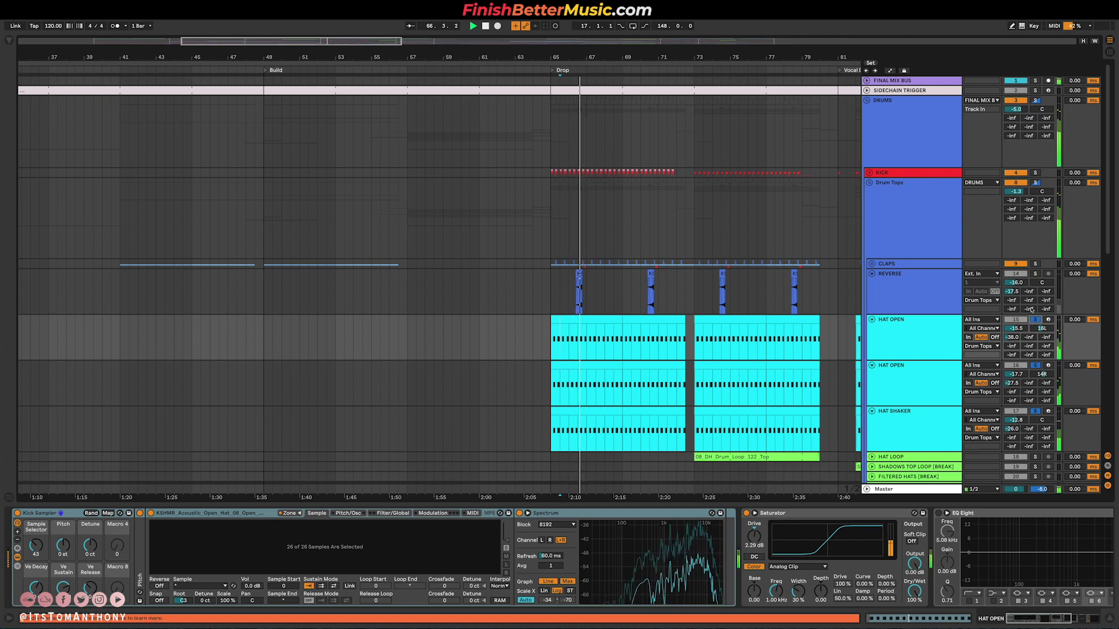
click(1035, 273)
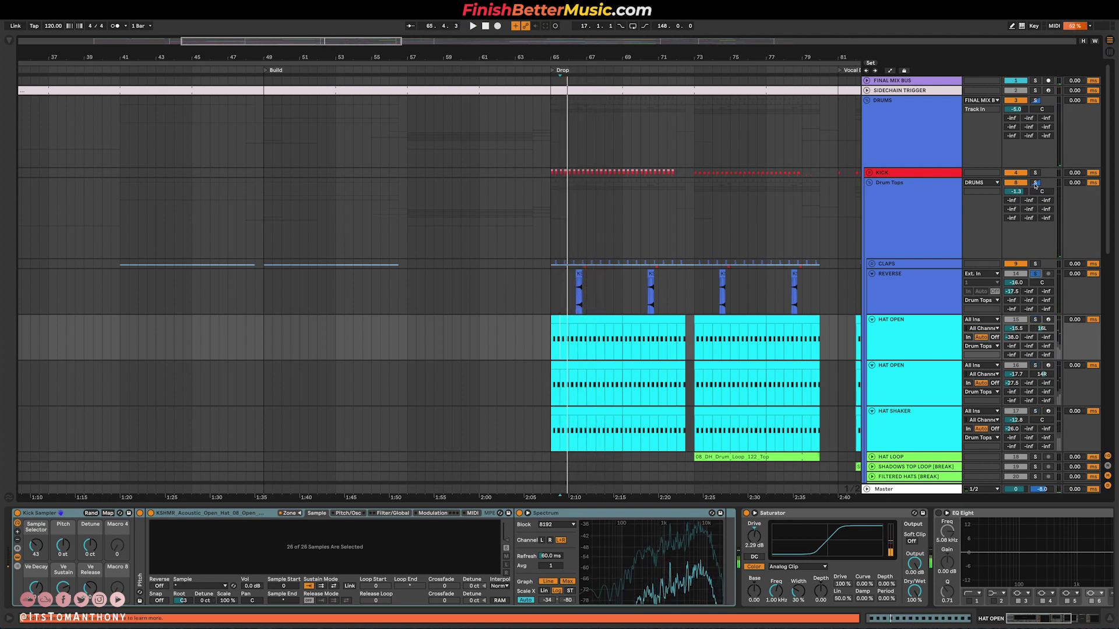
super+click(1034, 412)
key(space)
scroll(693, 379, right, 3)
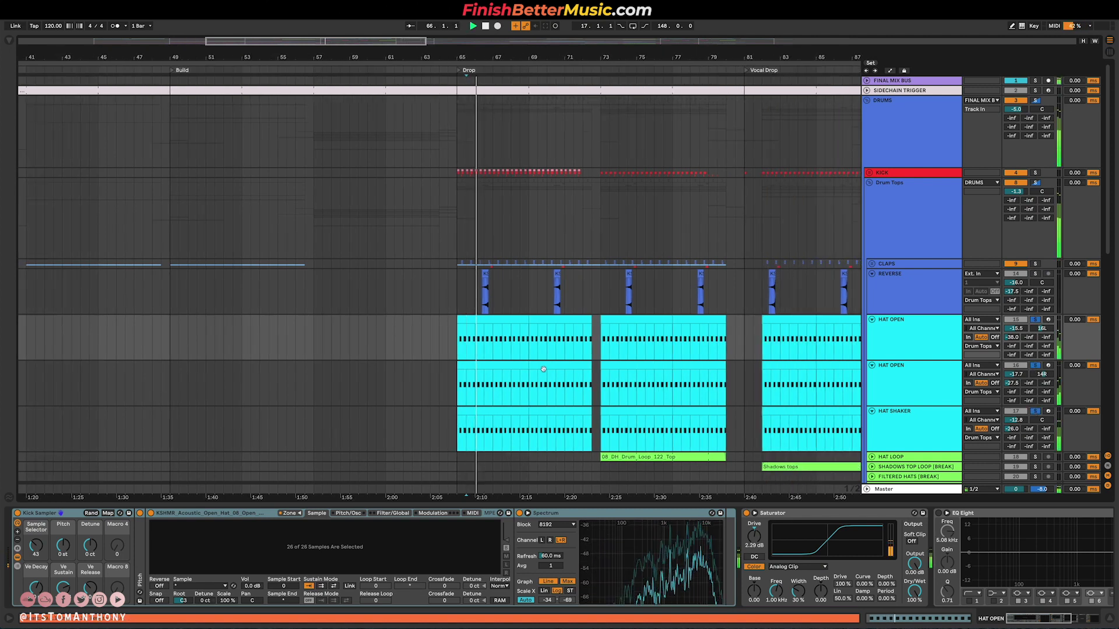
Step: Solo the whole Drum Tops group and audition all its layers playing together in the drop
scroll(510, 322, down, 2)
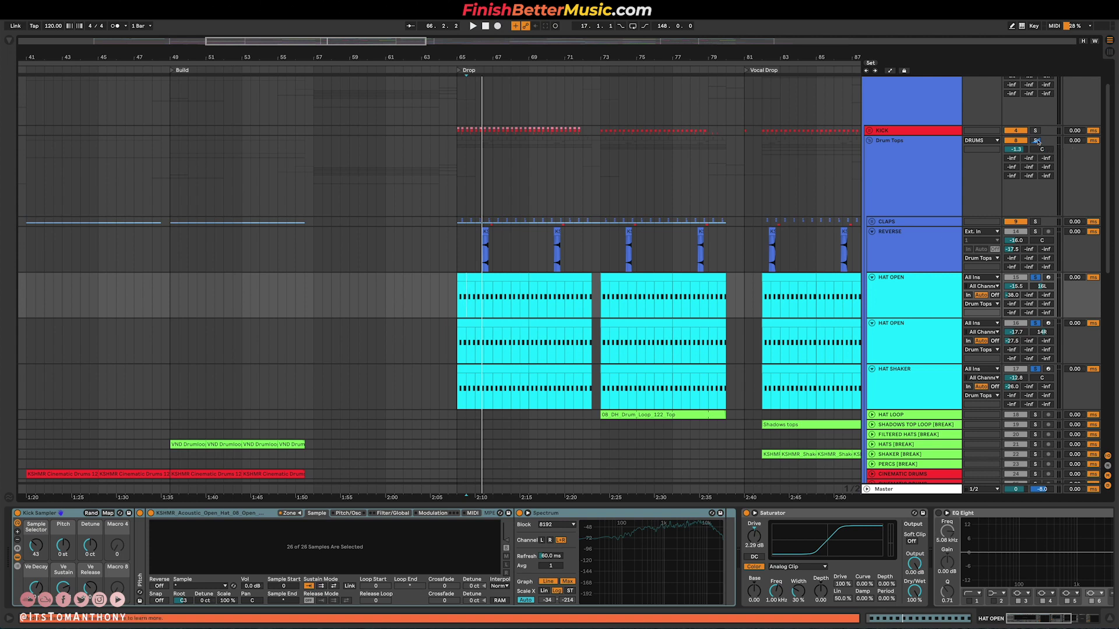
key(space)
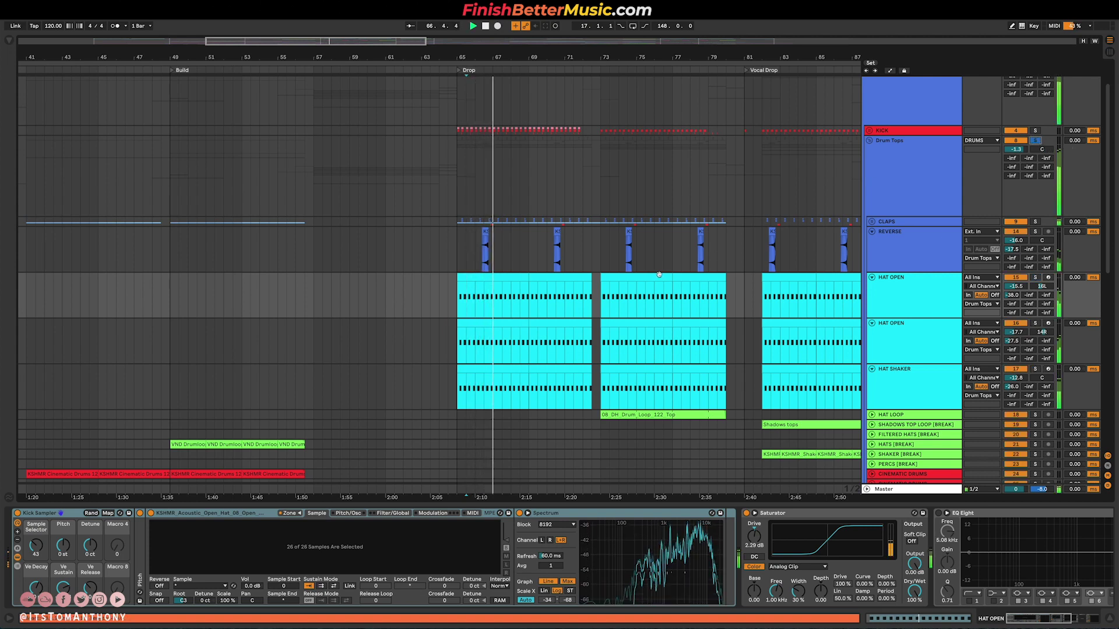
scroll(579, 319, down, 3)
key(space)
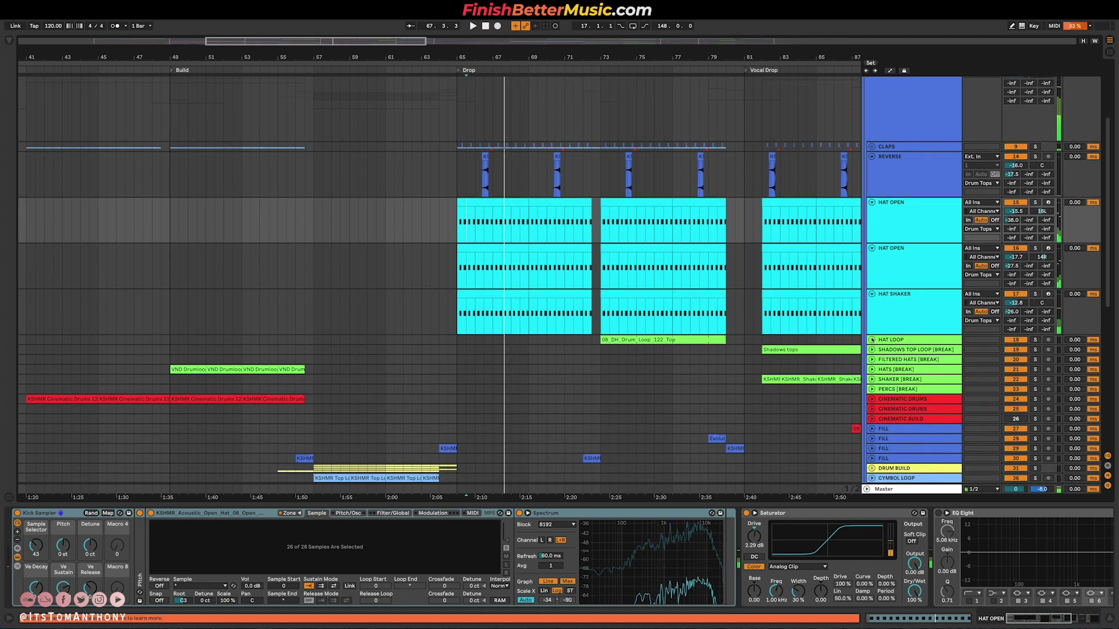
Step: Unfold the HAT LOOP track and audition its clip in the second half of the drop with the other drum tops
click(871, 340)
click(614, 361)
key(space)
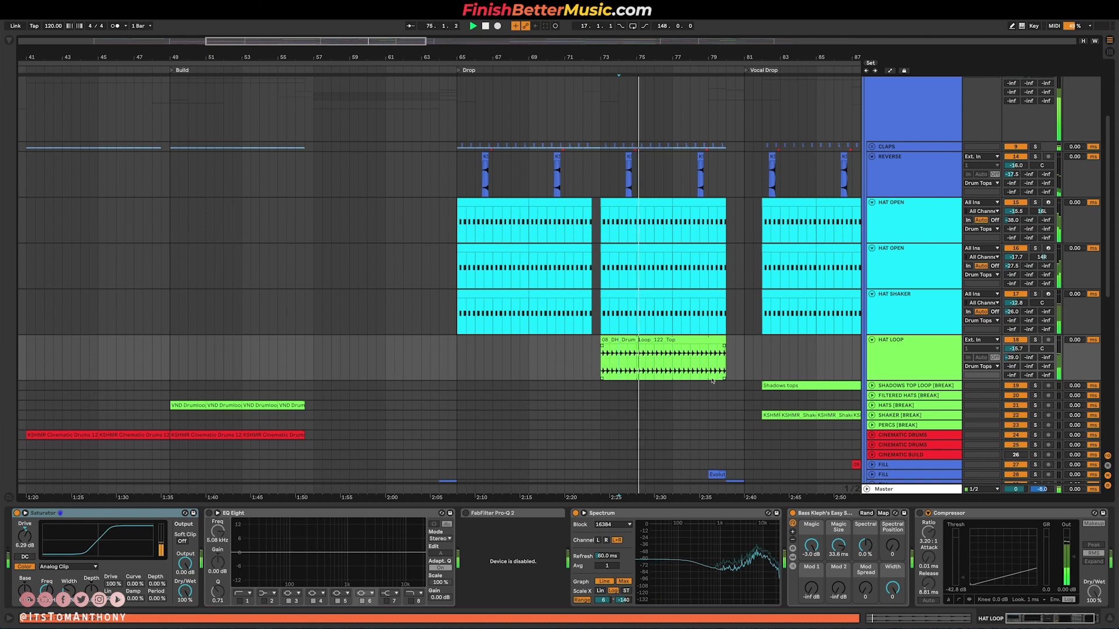
click(682, 347)
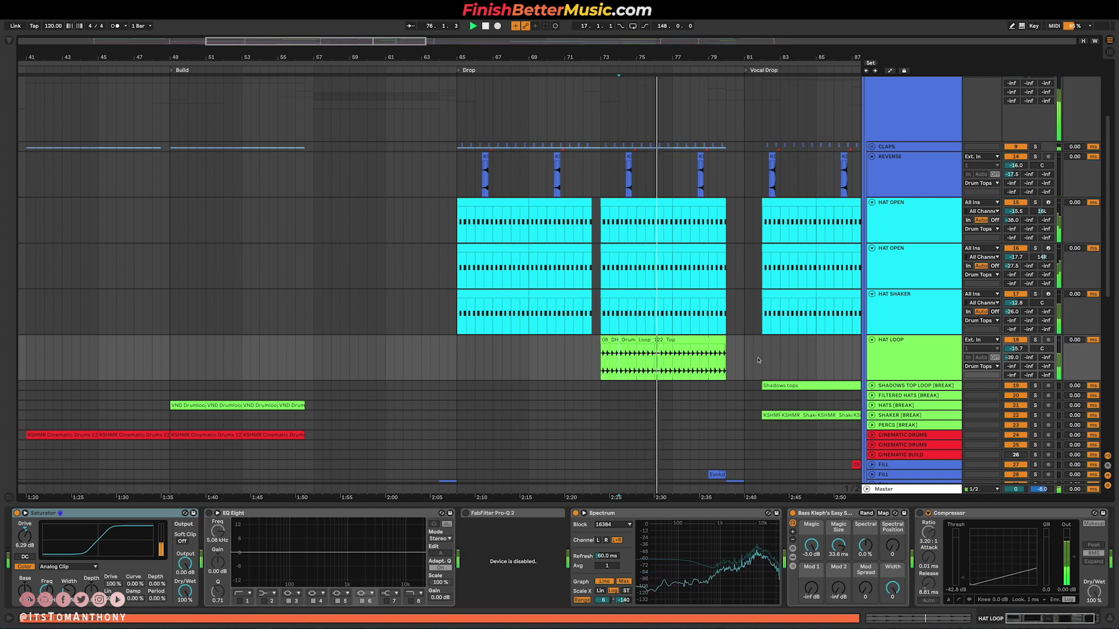
Step: Unfold the SHADOWS TOP LOOP [BREAK] track and audition its Shadows tops clip from bar 82 in the Vocal Drop
click(872, 386)
click(711, 411)
click(992, 396)
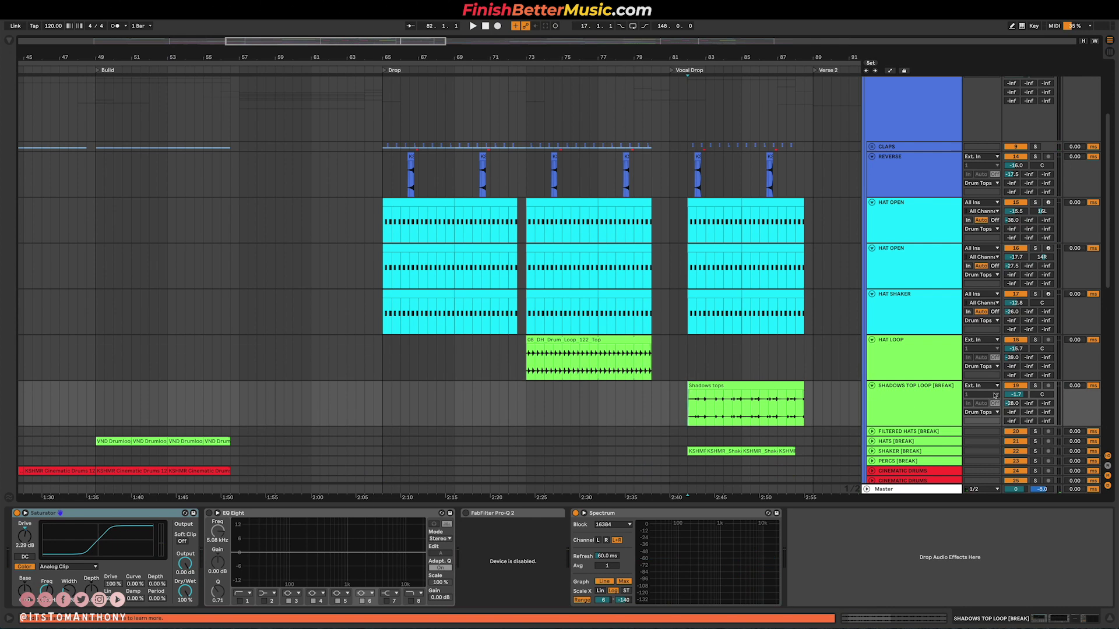
scroll(711, 409, up, 4)
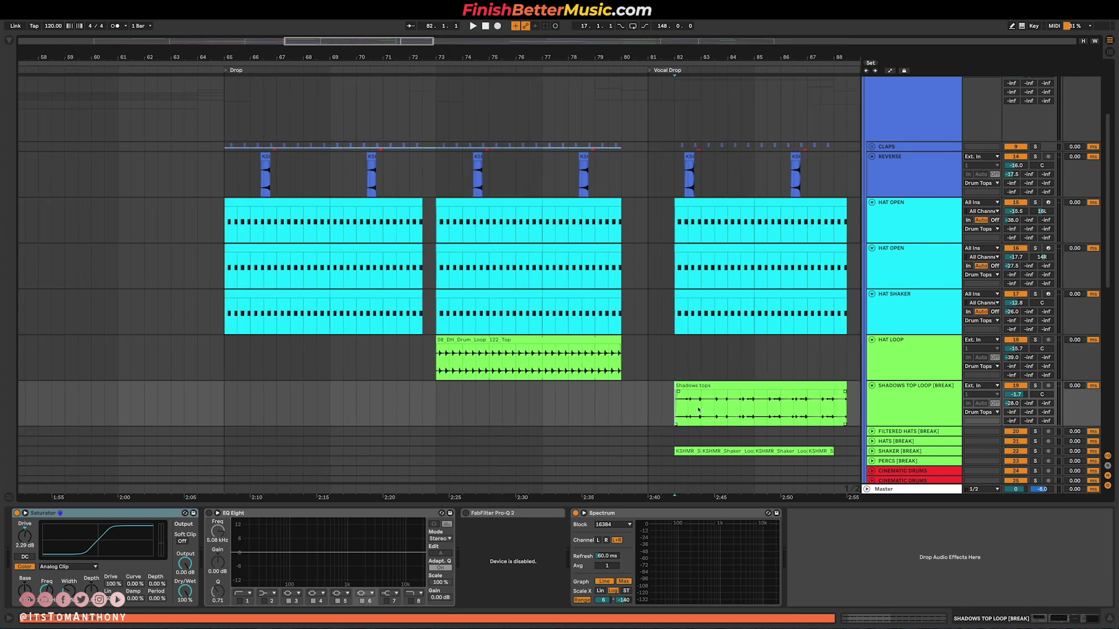
key(space)
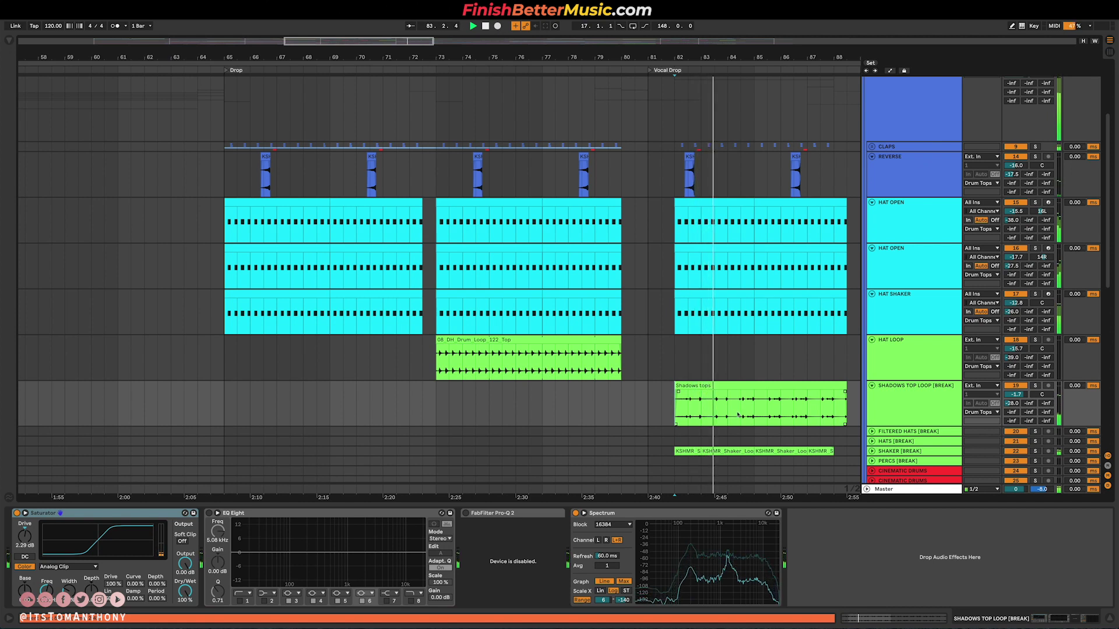
key(space)
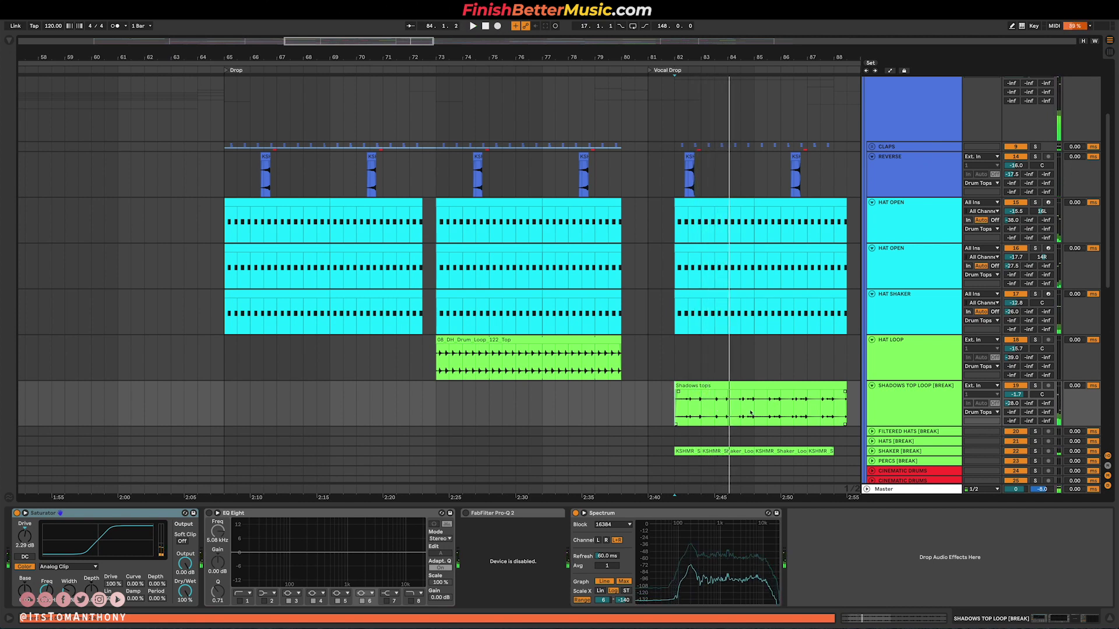
Step: Unfold the SHAKER [BREAK] track and audition its shaker loops from bar 82 in the Vocal Drop
click(872, 452)
scroll(678, 397, down, 2)
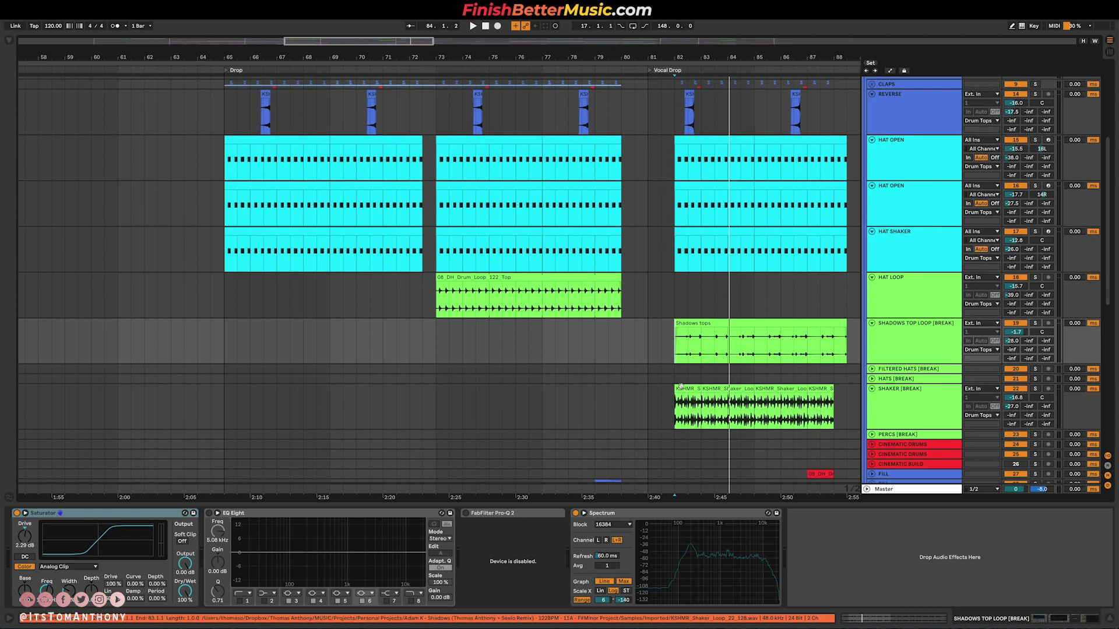
click(668, 417)
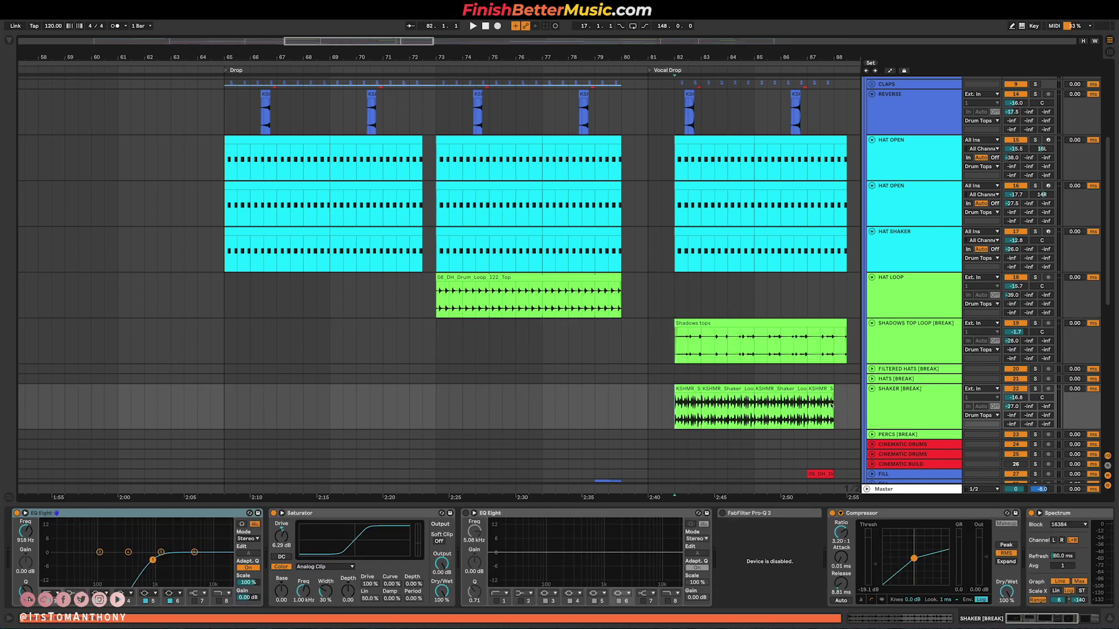
key(space)
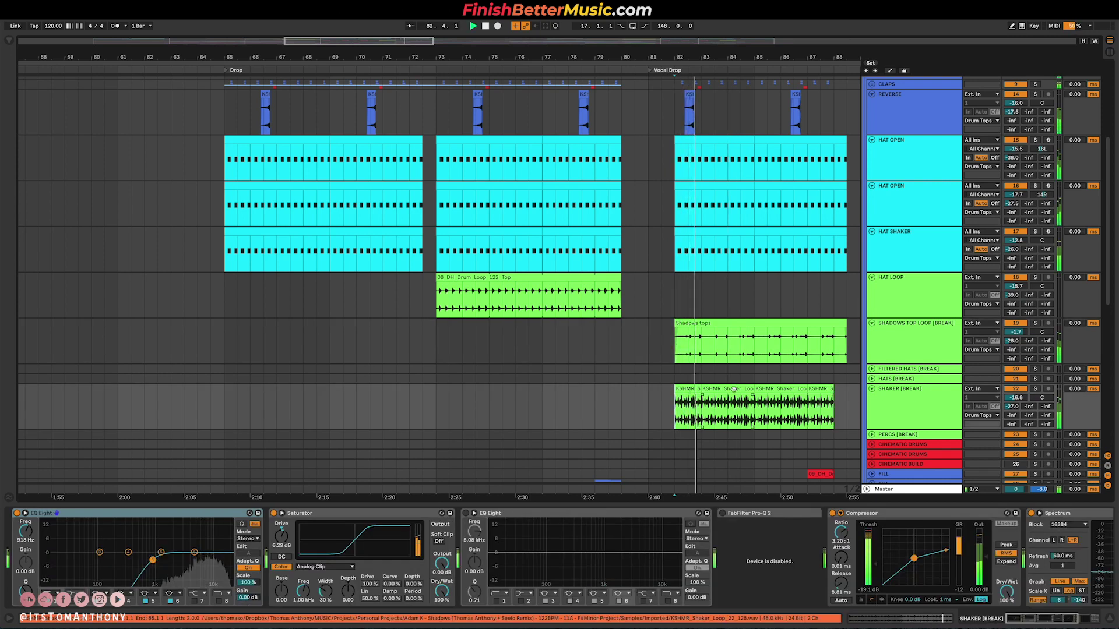
scroll(734, 389, down, 5)
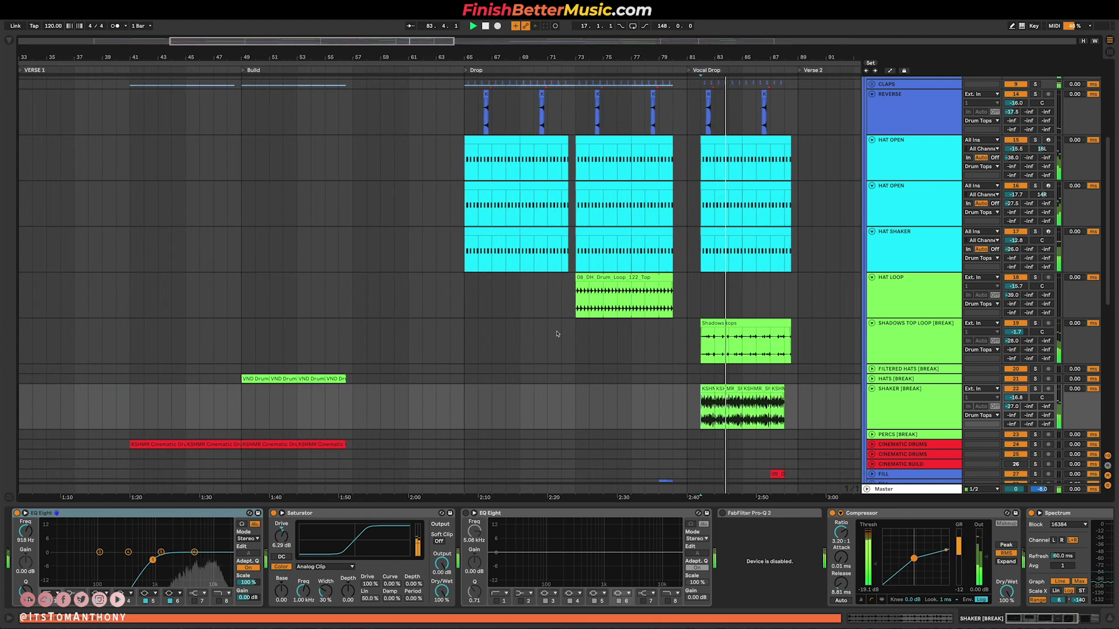
scroll(556, 333, down, 2)
scroll(641, 396, down, 3)
key(space)
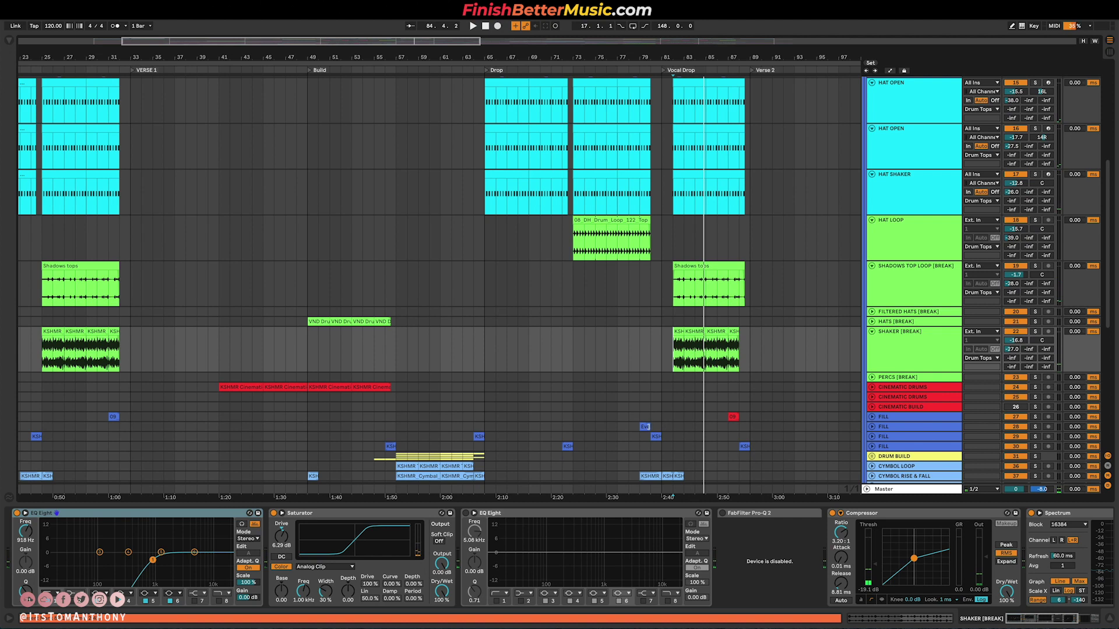
Step: Select the fill clip at bar 79 and unfold all four FILL tracks to show their clips across the arrangement
click(647, 427)
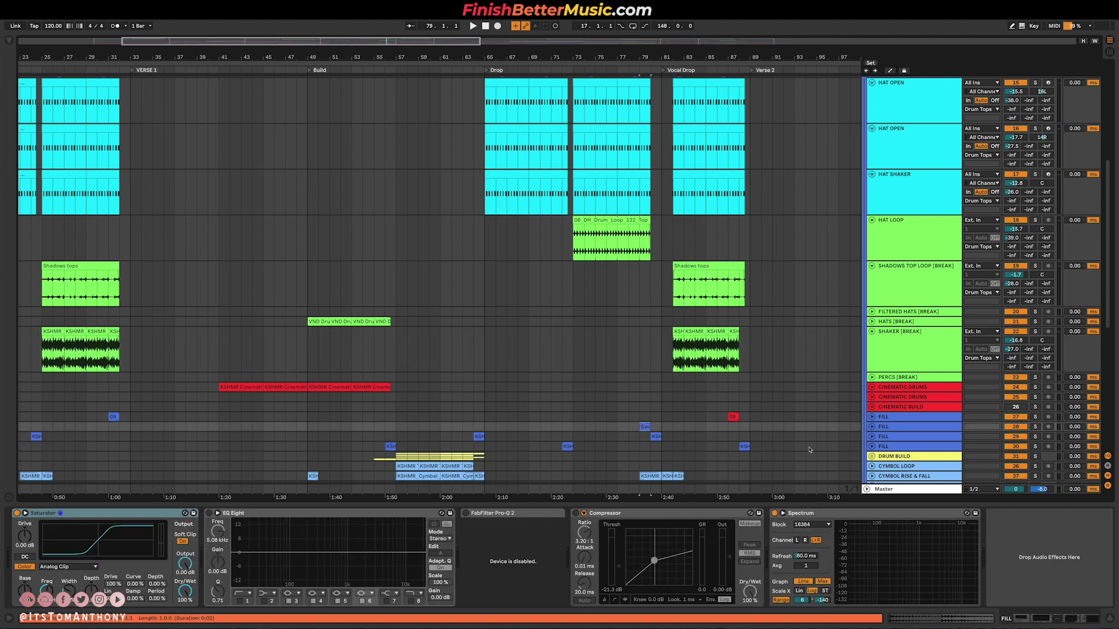
click(872, 447)
click(871, 433)
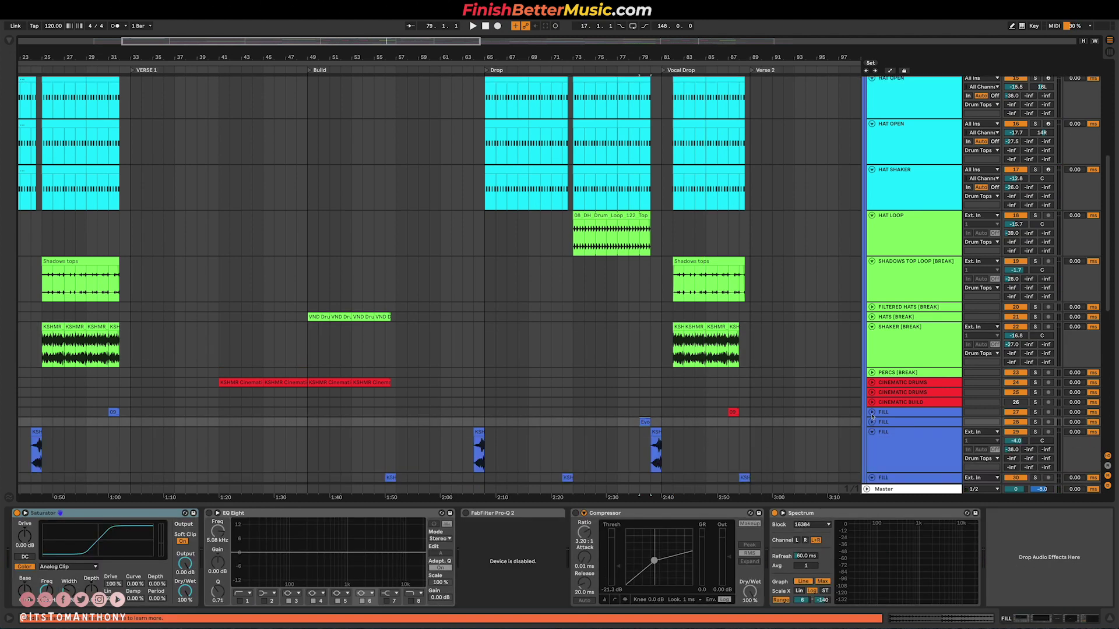
click(871, 421)
click(872, 412)
scroll(700, 454, down, 10)
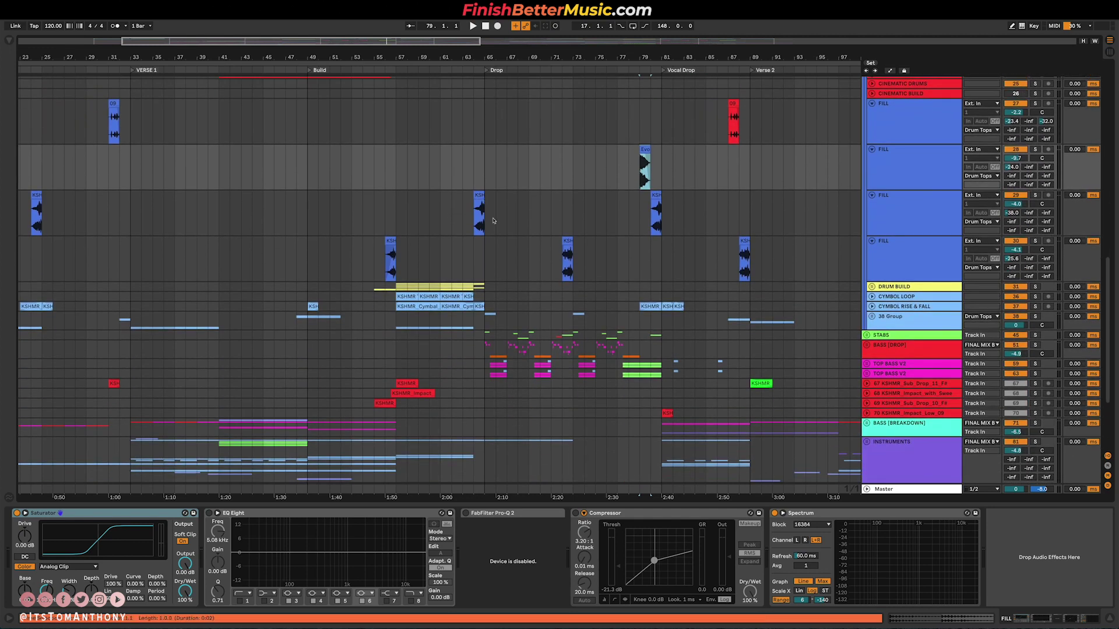
scroll(579, 274, up, 3)
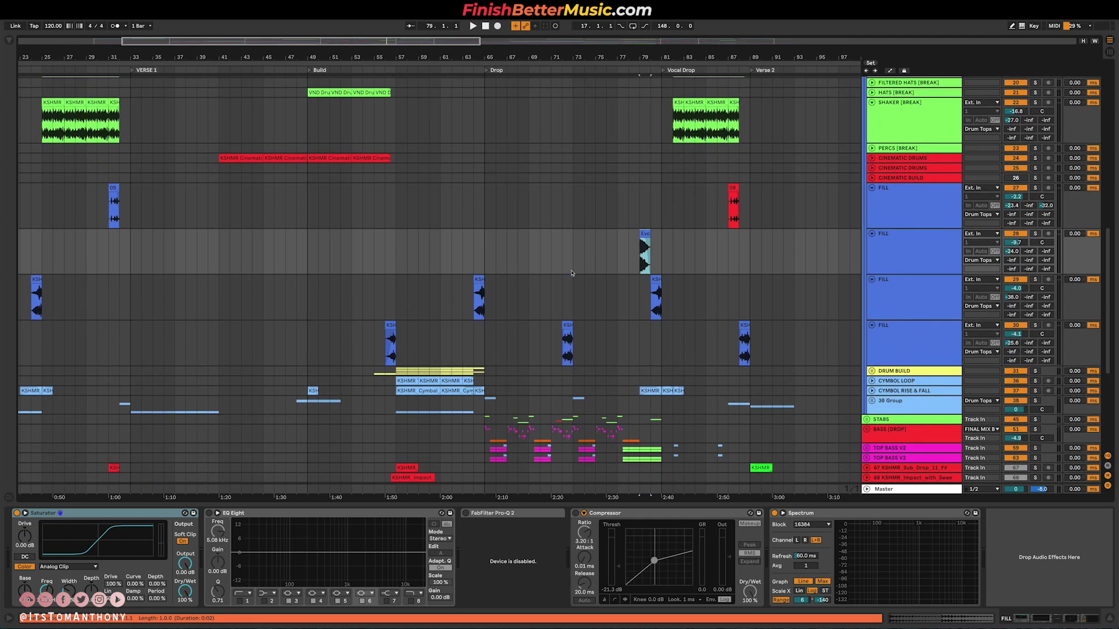
Step: Unfold the CYMBOL RISE & FALL track and audition the transition from bar 79 into the Vocal Drop while reviewing the drum tops
click(872, 392)
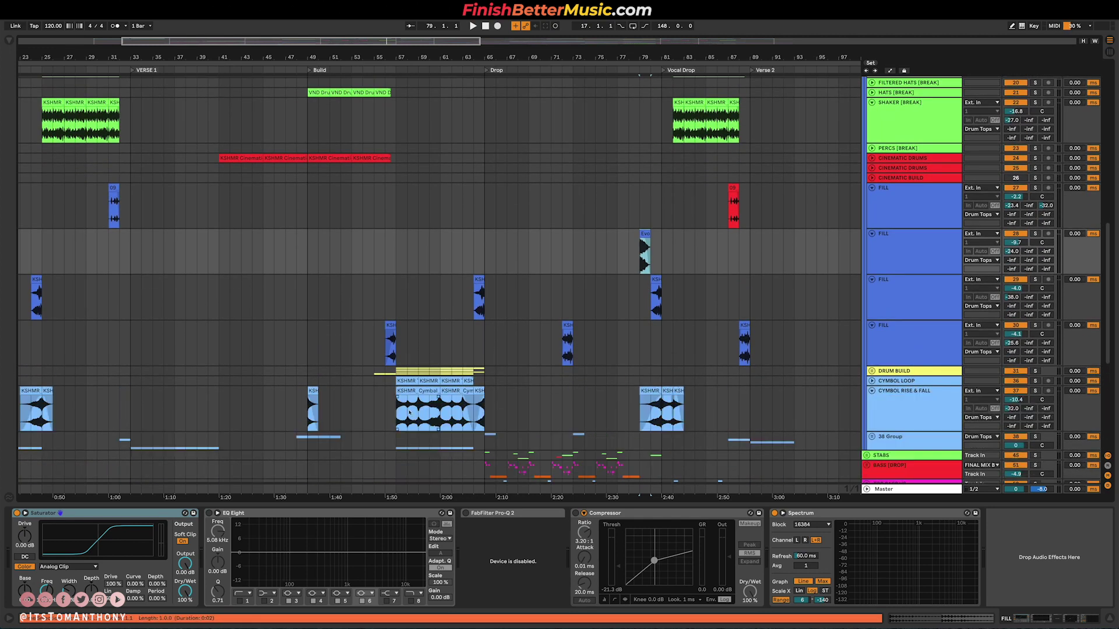
click(651, 416)
key(space)
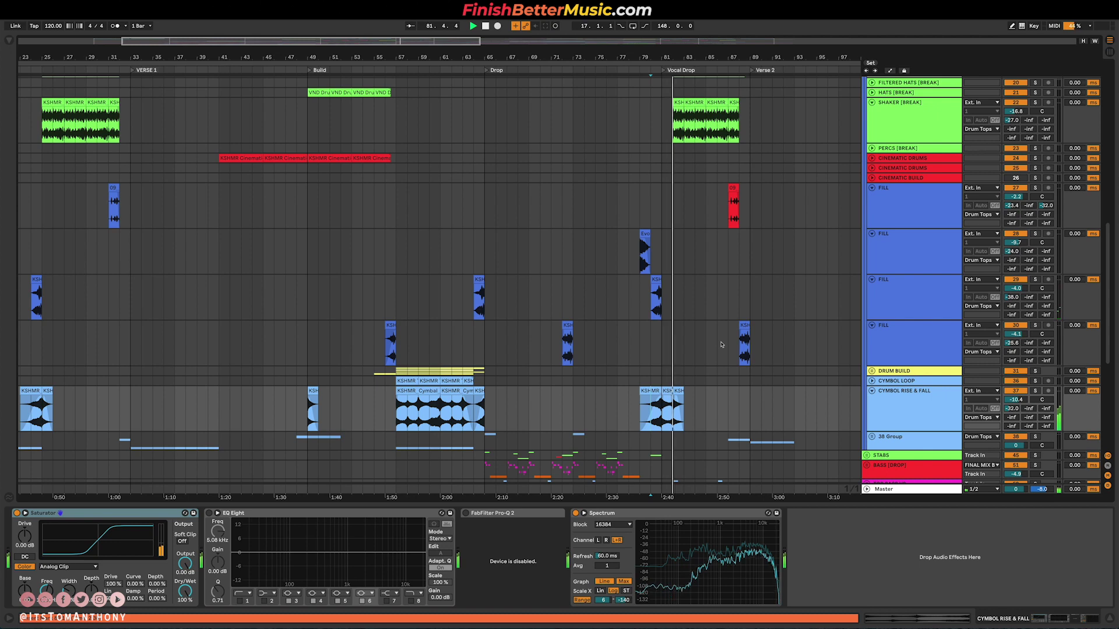
scroll(720, 344, up, 10)
scroll(721, 345, up, 3)
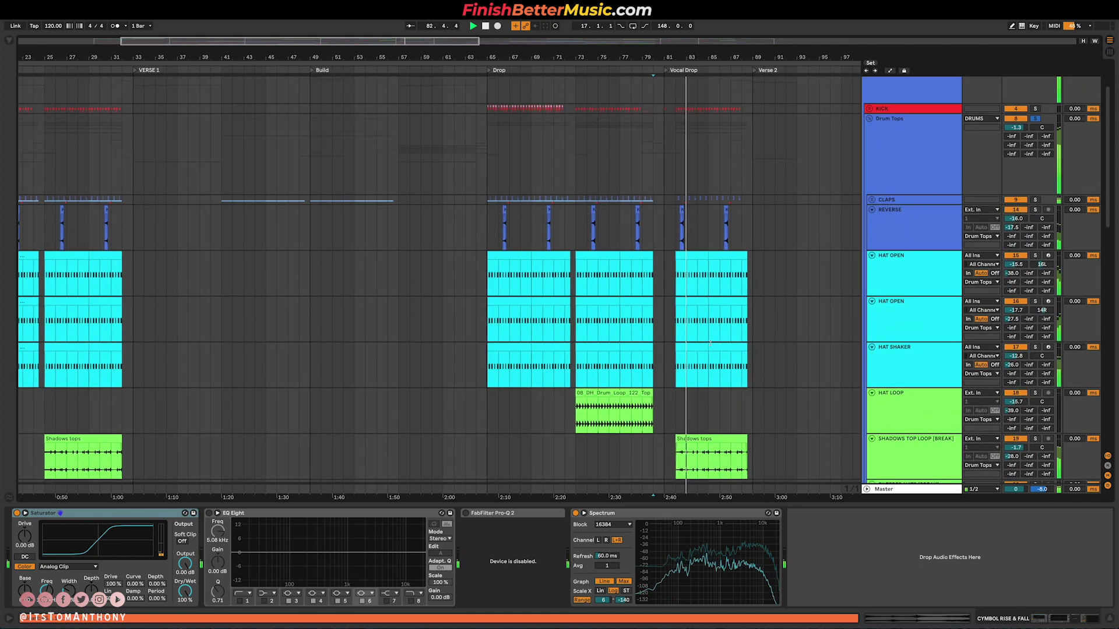
scroll(721, 345, left, 1)
scroll(705, 345, down, 4)
scroll(596, 324, down, 3)
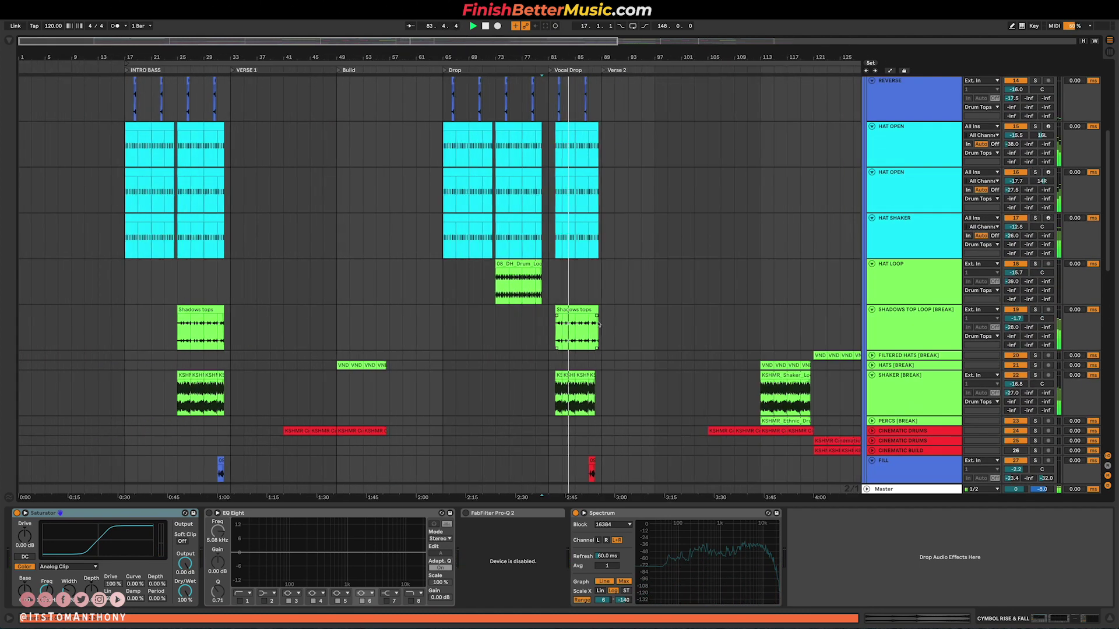
scroll(259, 267, up, 6)
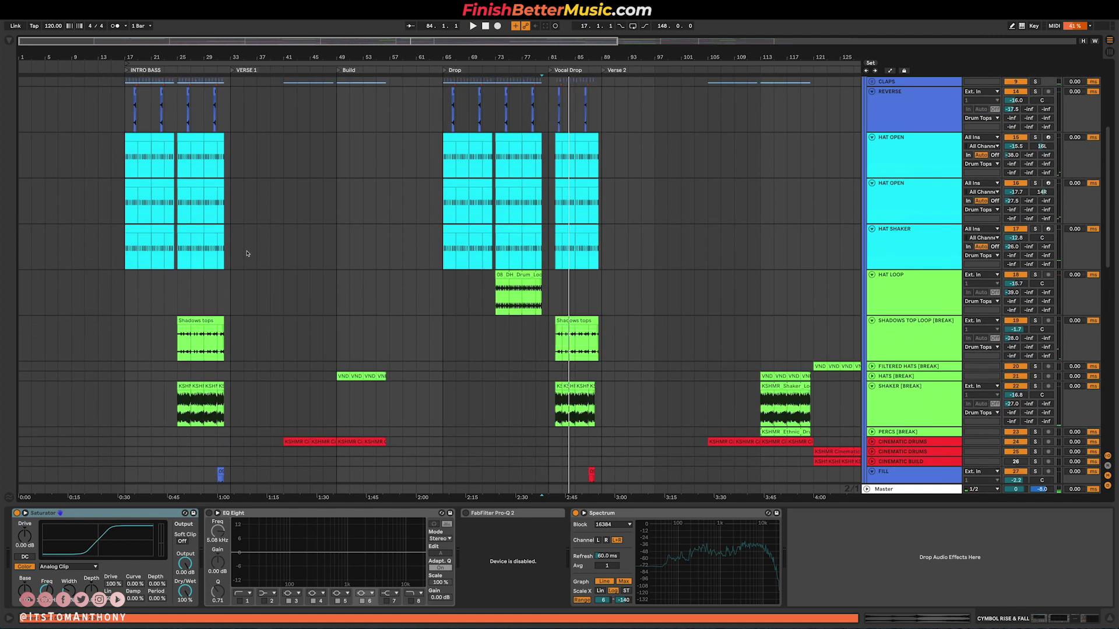
Step: Fold the Drum Tops group to view the whole arrangement, and unfold it again to show its break and fill tracks
click(868, 184)
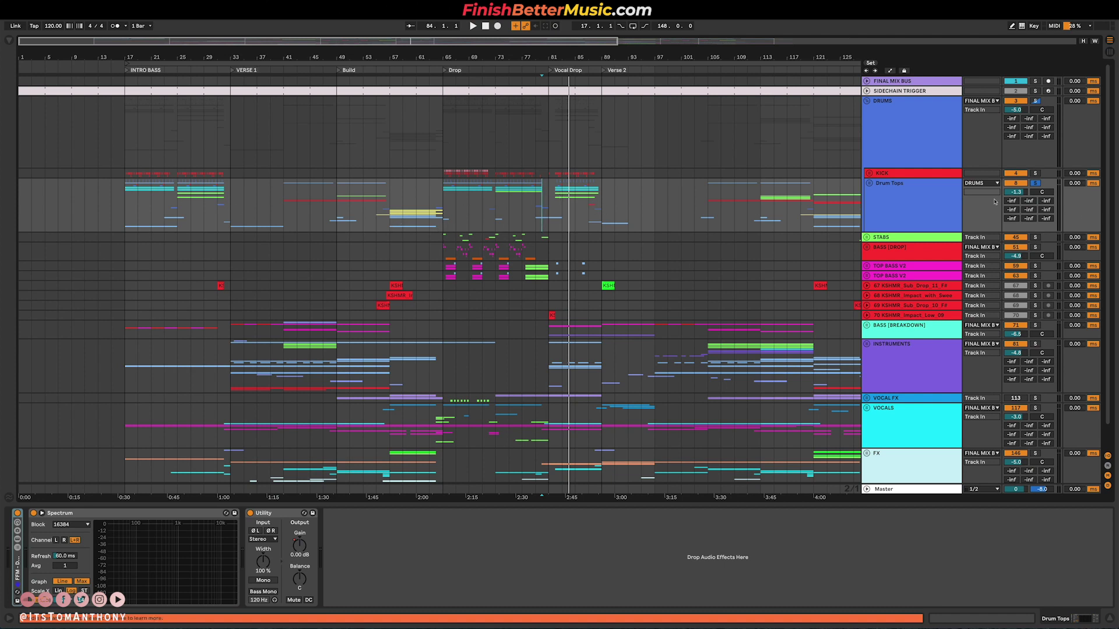
click(869, 183)
scroll(874, 174, down, 10)
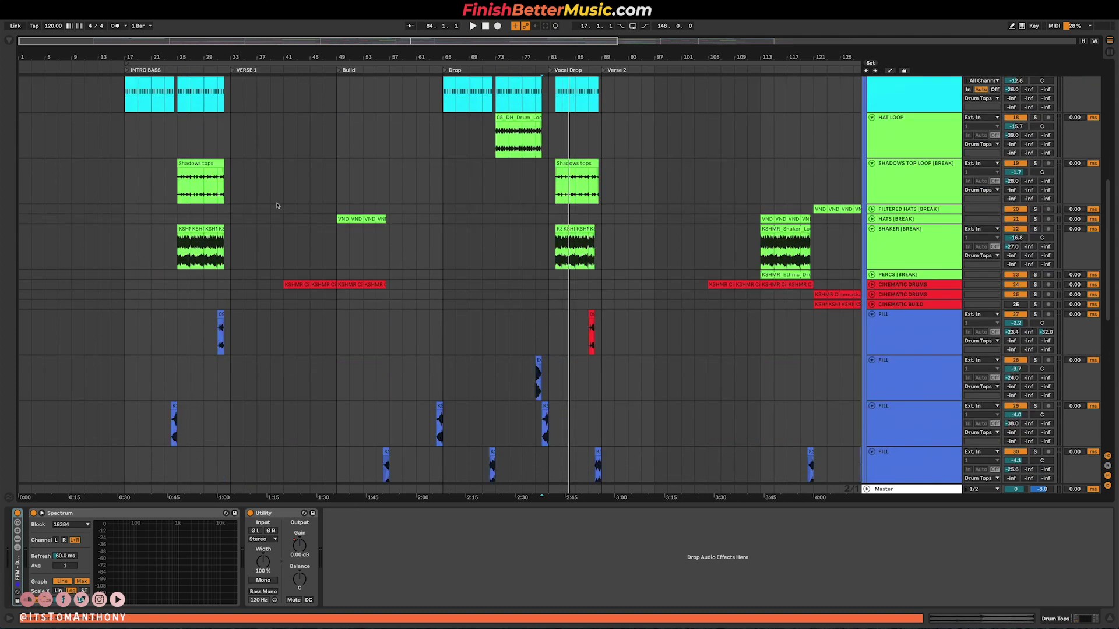
Step: Unfold the first CINEMATIC DRUMS track and the HATS [BREAK] track, and audition them from bar 41 and from the Build at bar 49
click(872, 151)
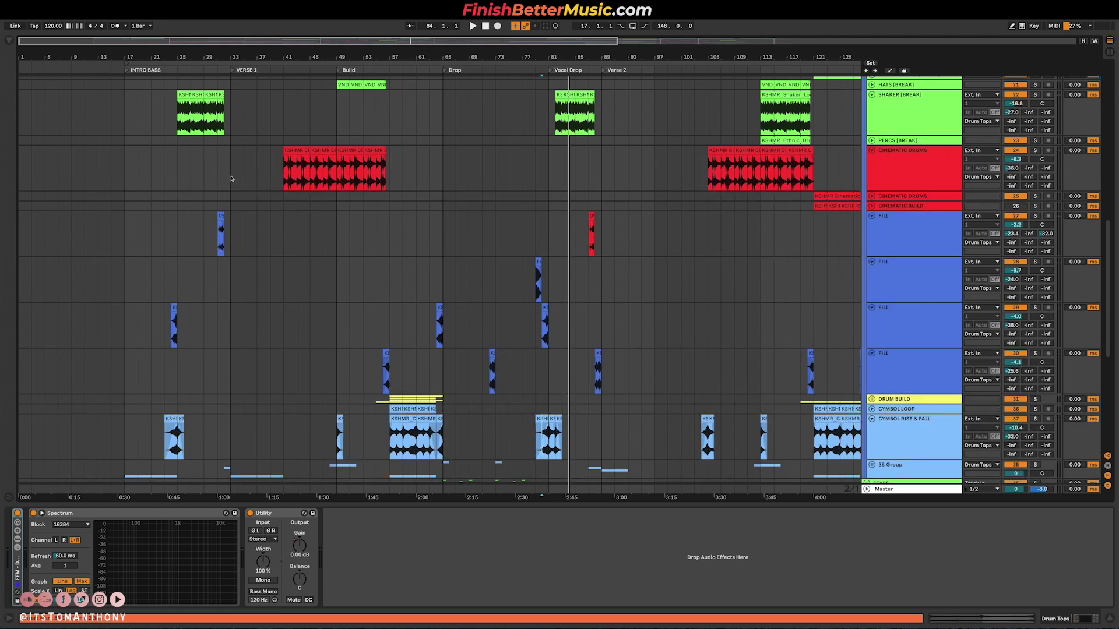
click(286, 168)
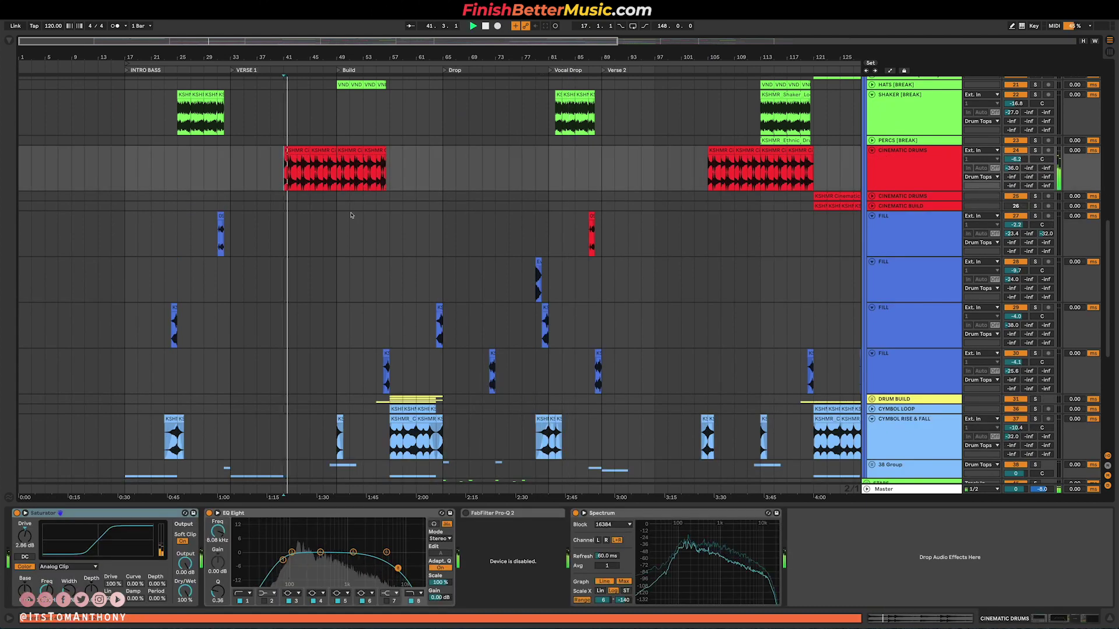
scroll(351, 216, down, 5)
scroll(351, 216, up, 5)
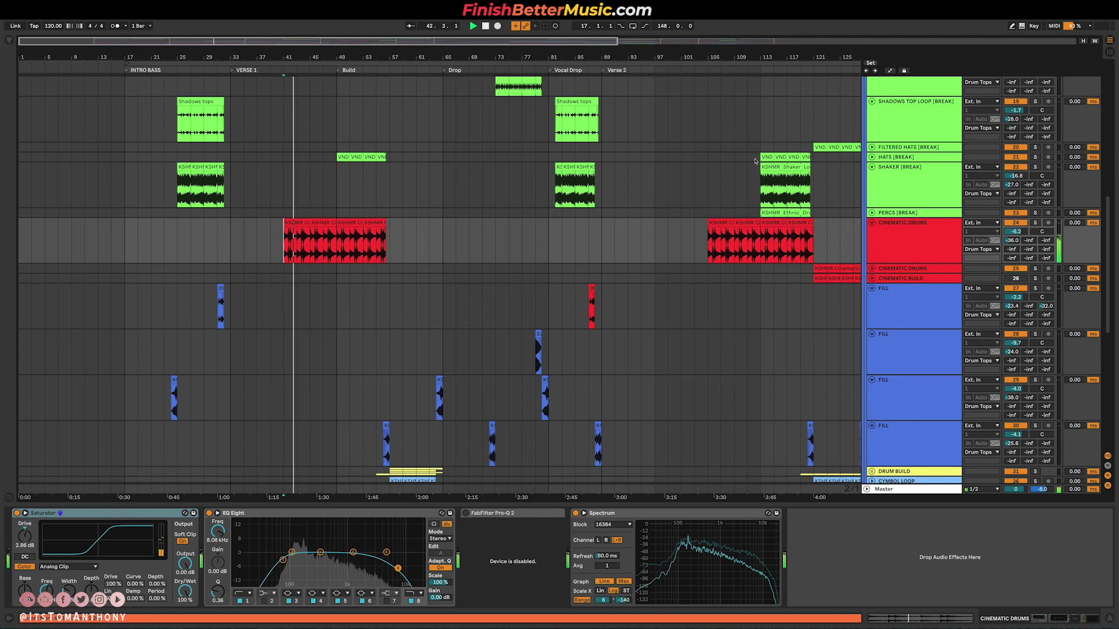
click(872, 158)
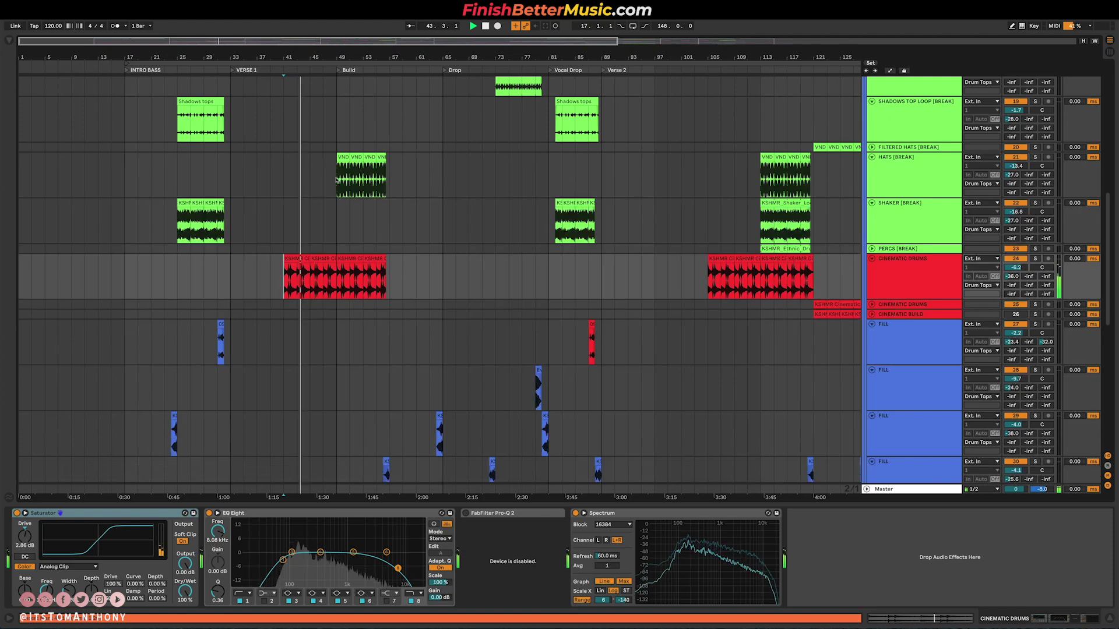
click(337, 181)
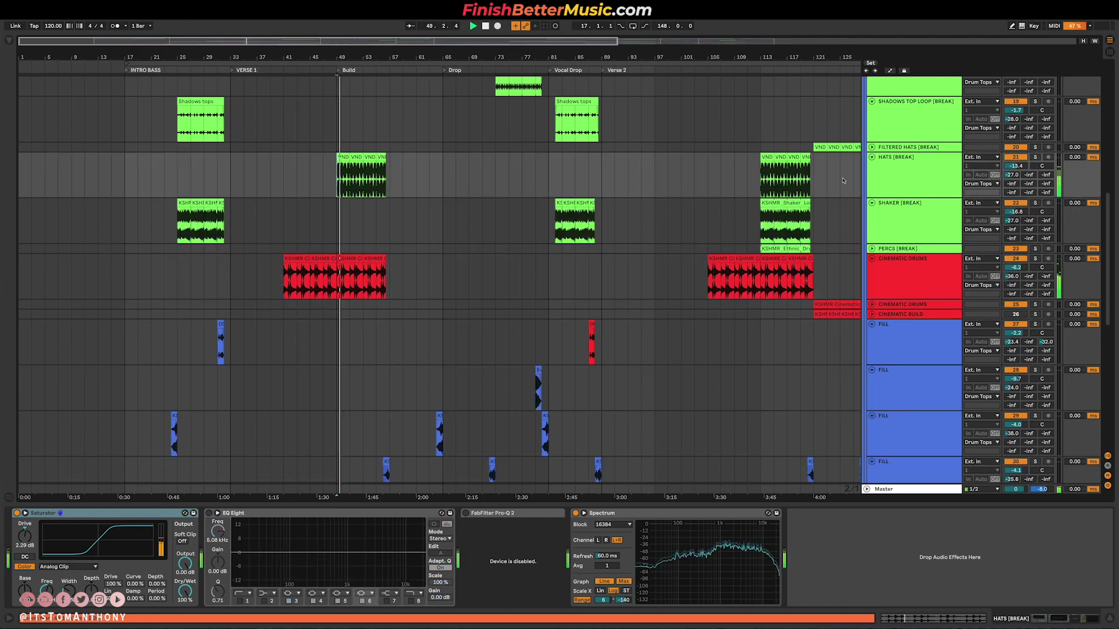
Step: Unfold the CLAPS group and review the shadows clap clips and break layers while the Build keeps playing
scroll(408, 216, up, 10)
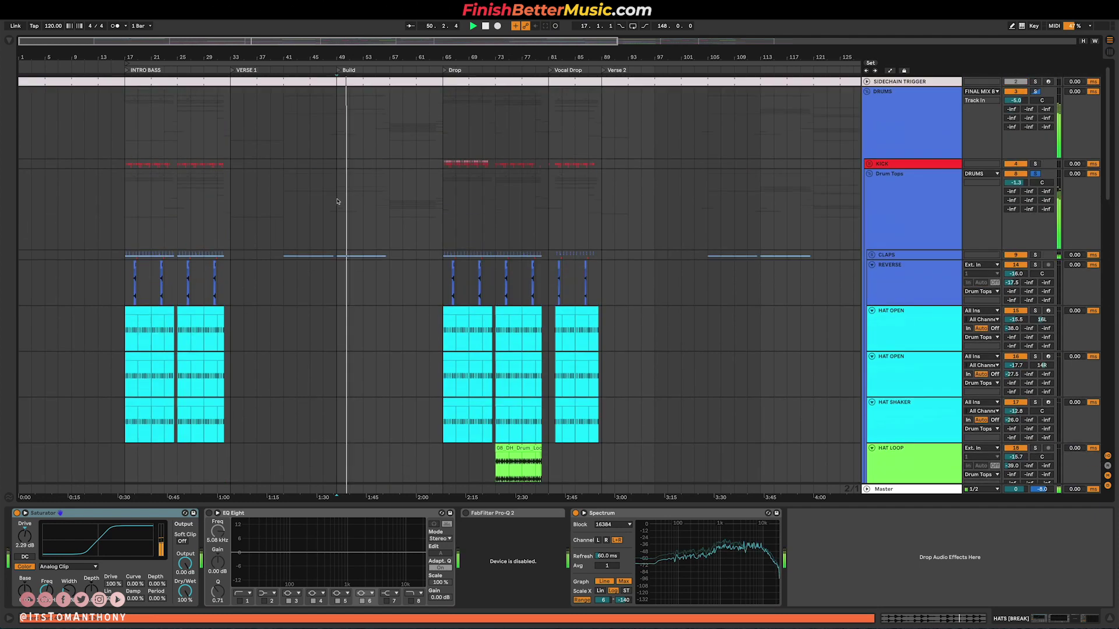
scroll(553, 221, down, 1)
click(872, 262)
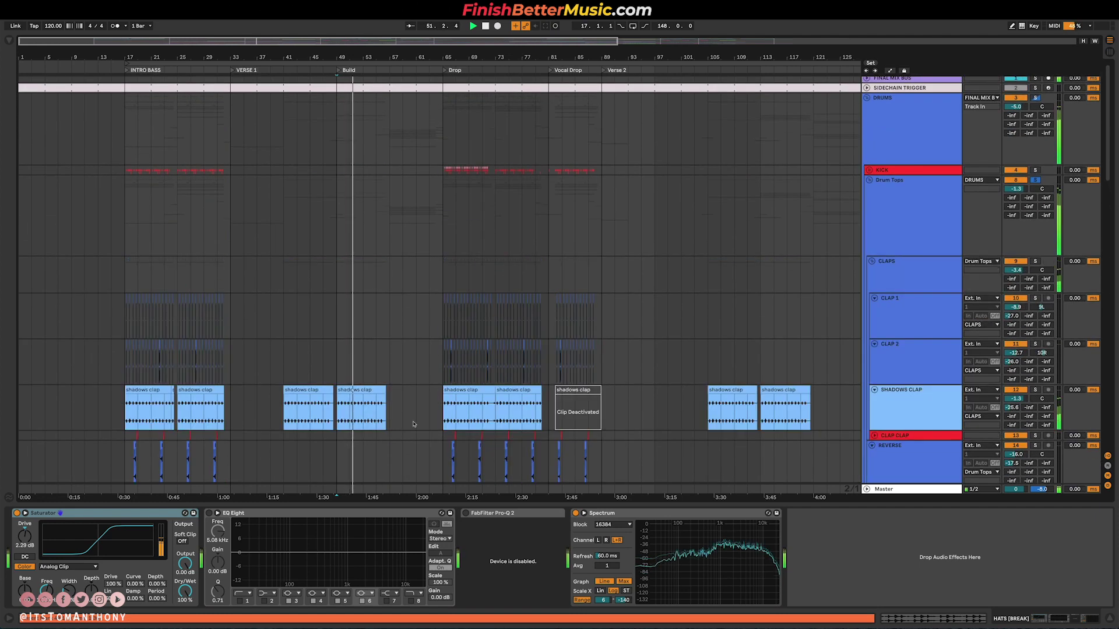
scroll(362, 416, down, 5)
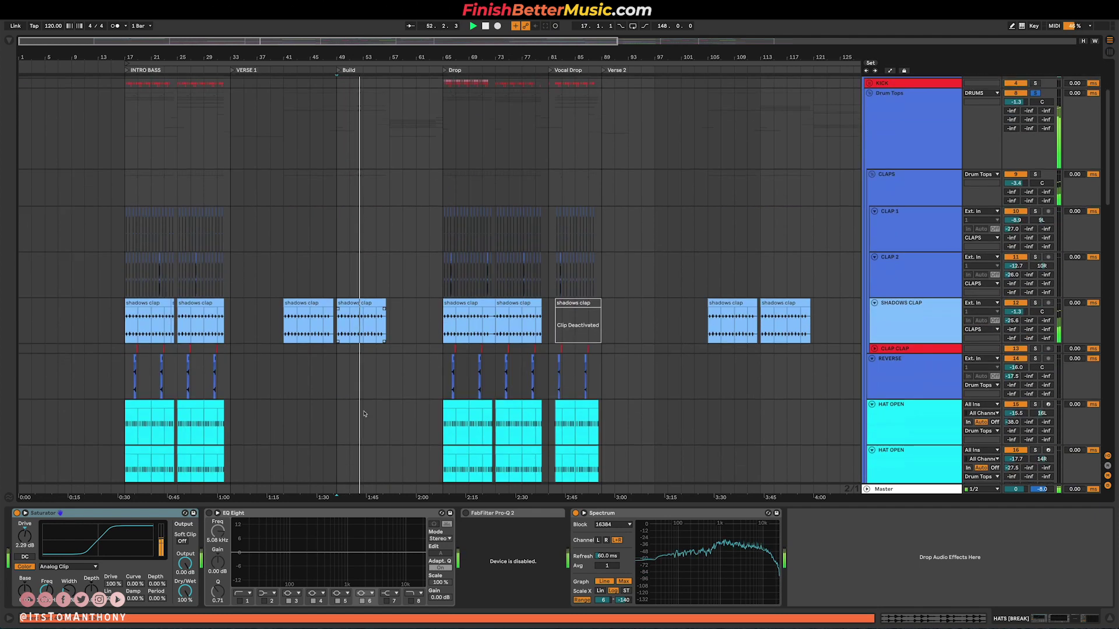
scroll(362, 415, down, 15)
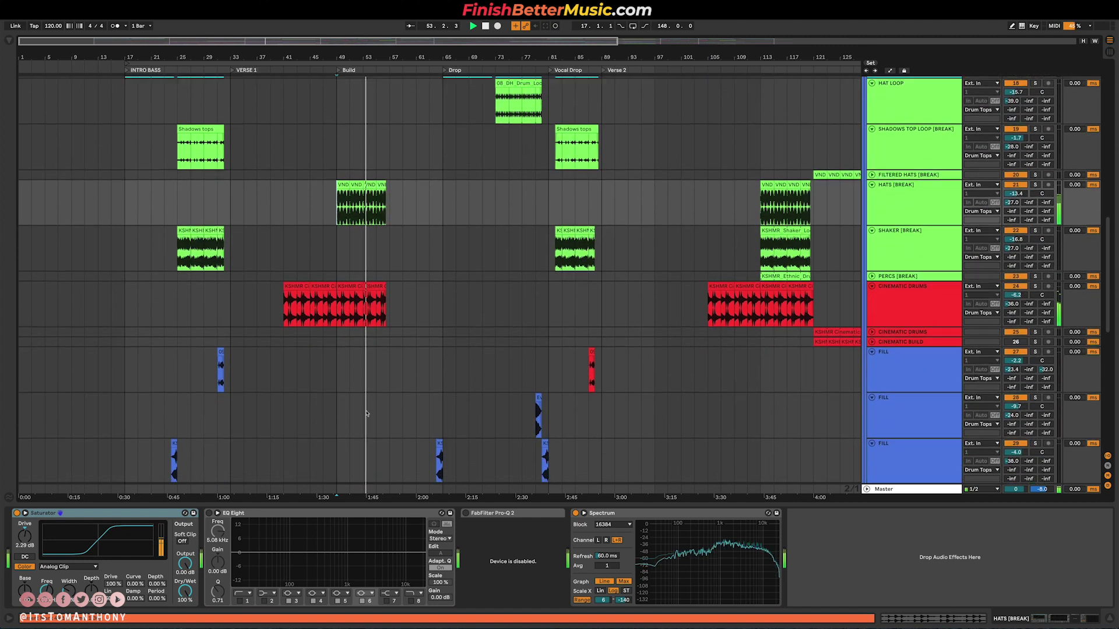
Step: Unfold the DRUM BUILD group, audition its long drum fills from bar 57, and fold the group again
scroll(410, 428, down, 3)
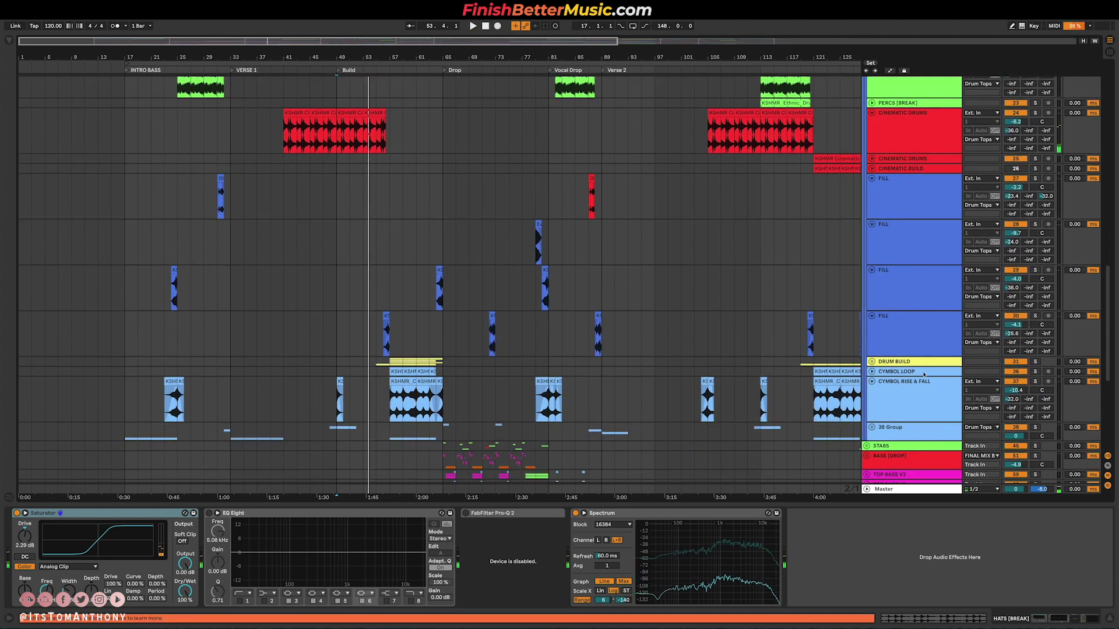
click(872, 362)
scroll(619, 390, down, 6)
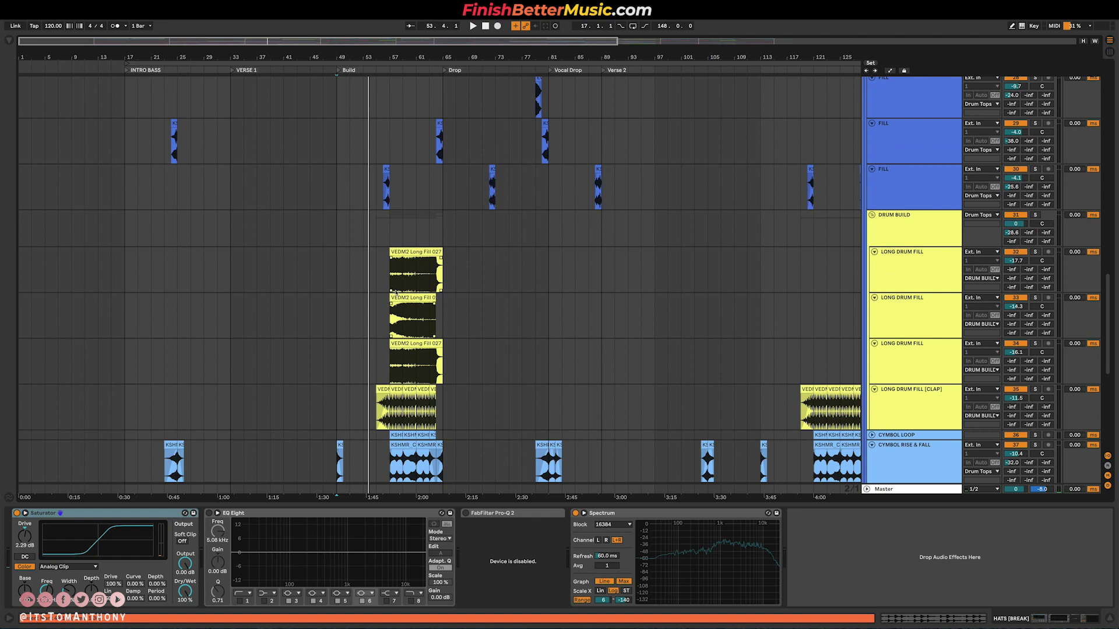
click(404, 283)
key(space)
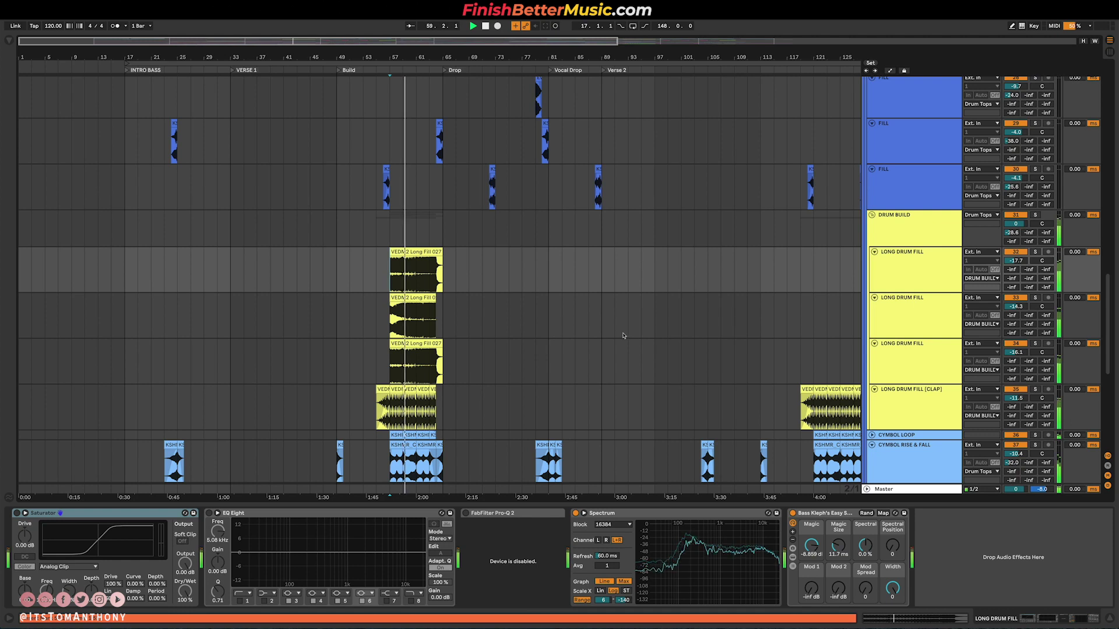
click(923, 226)
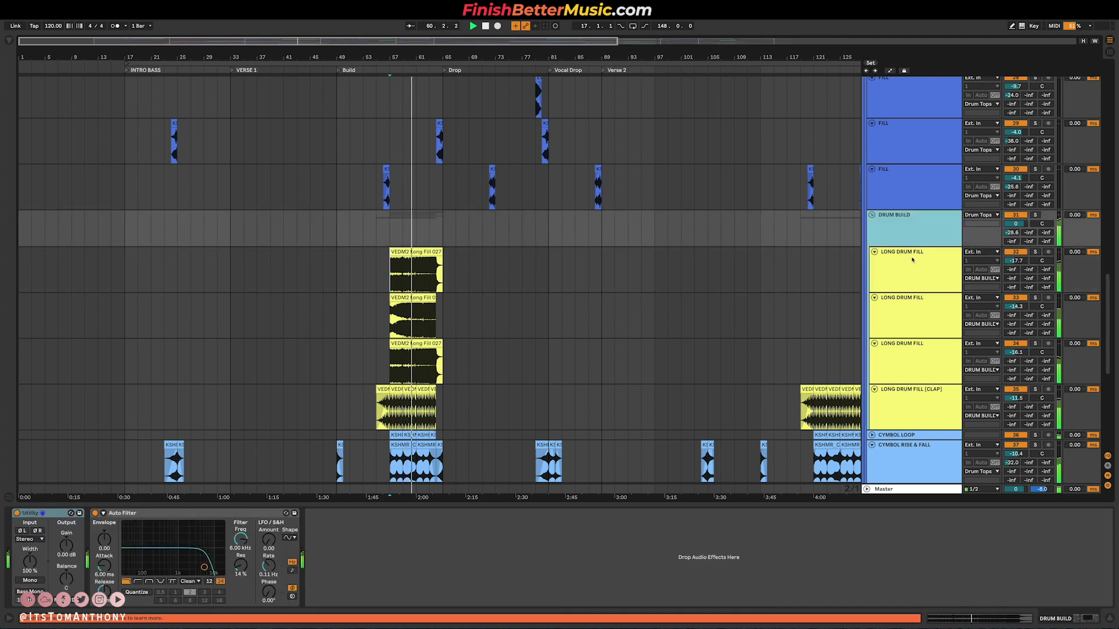
key(Left)
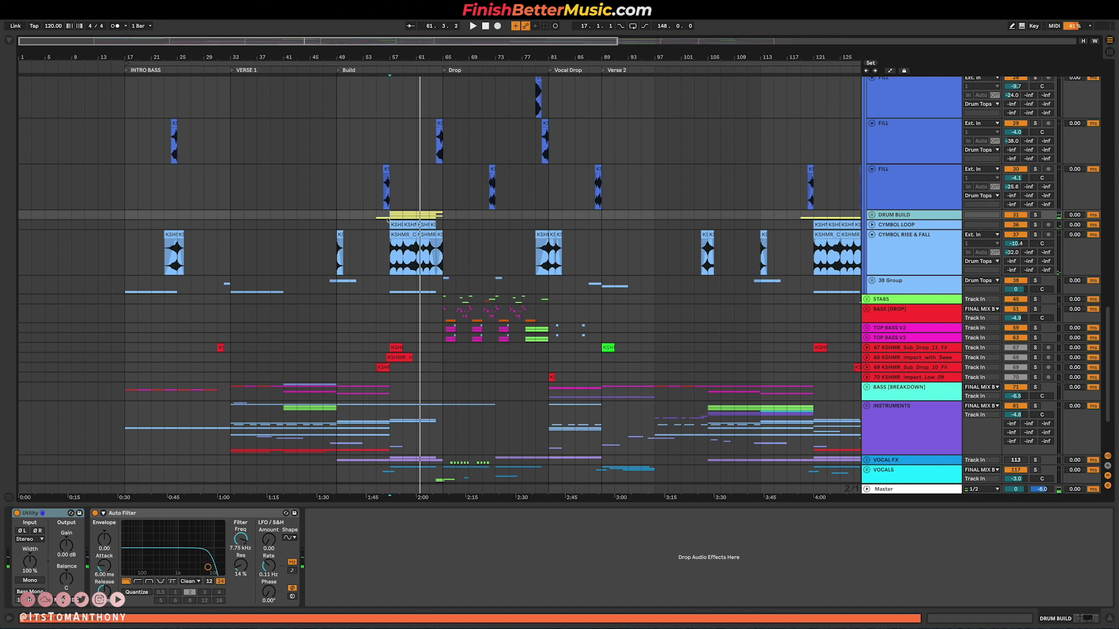
Step: Review the fill and break tracks, and fold all tracks inside the Drum Tops group at once
scroll(391, 216, up, 1)
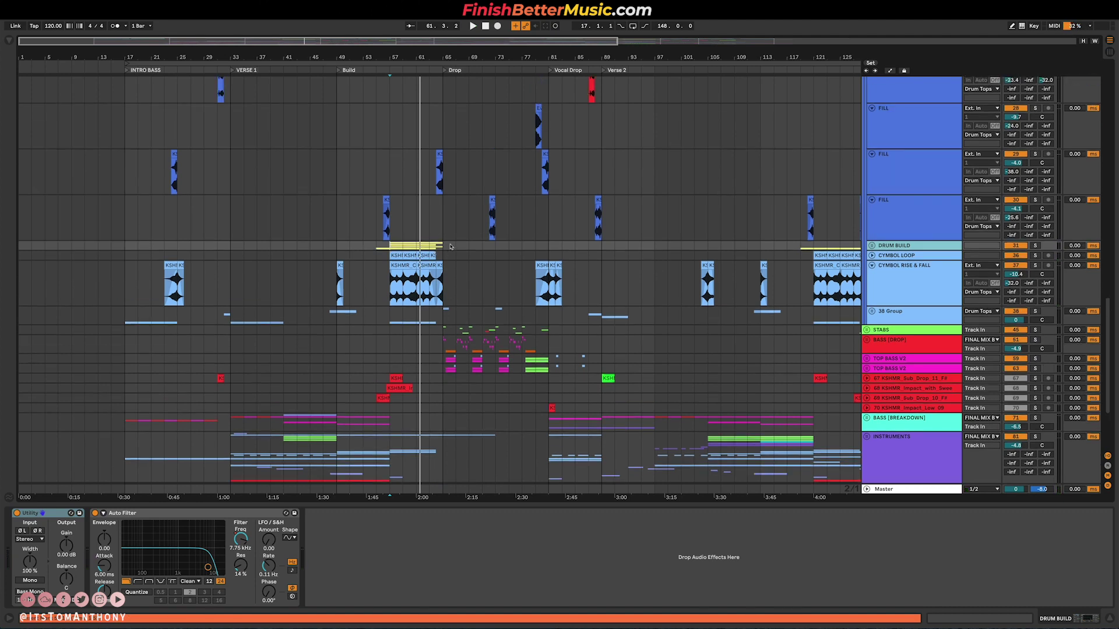
scroll(429, 248, up, 3)
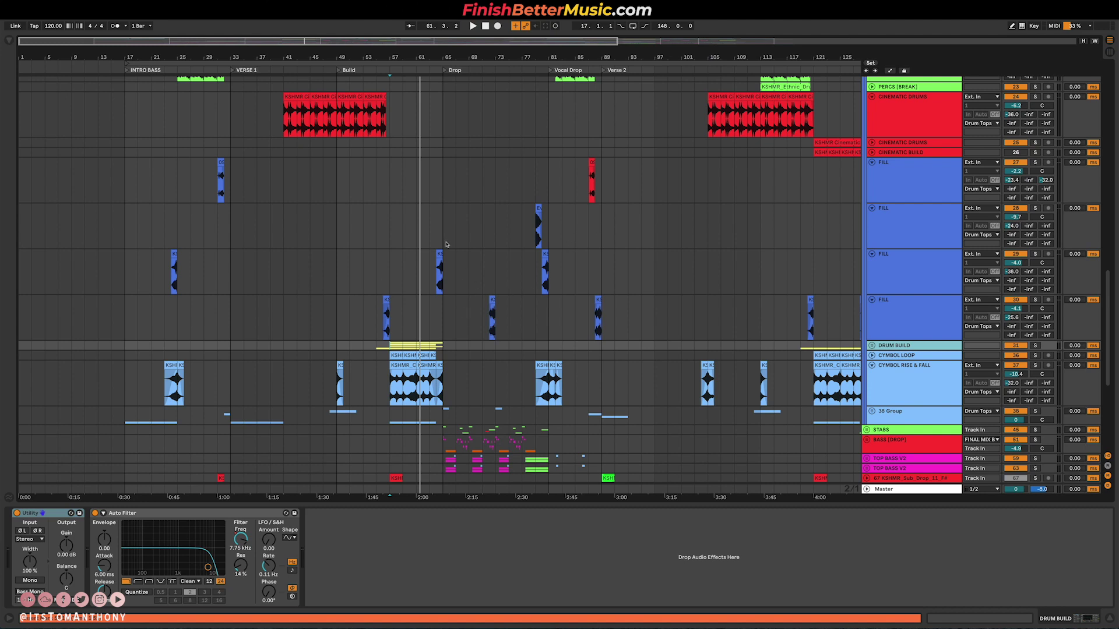
scroll(446, 239, up, 6)
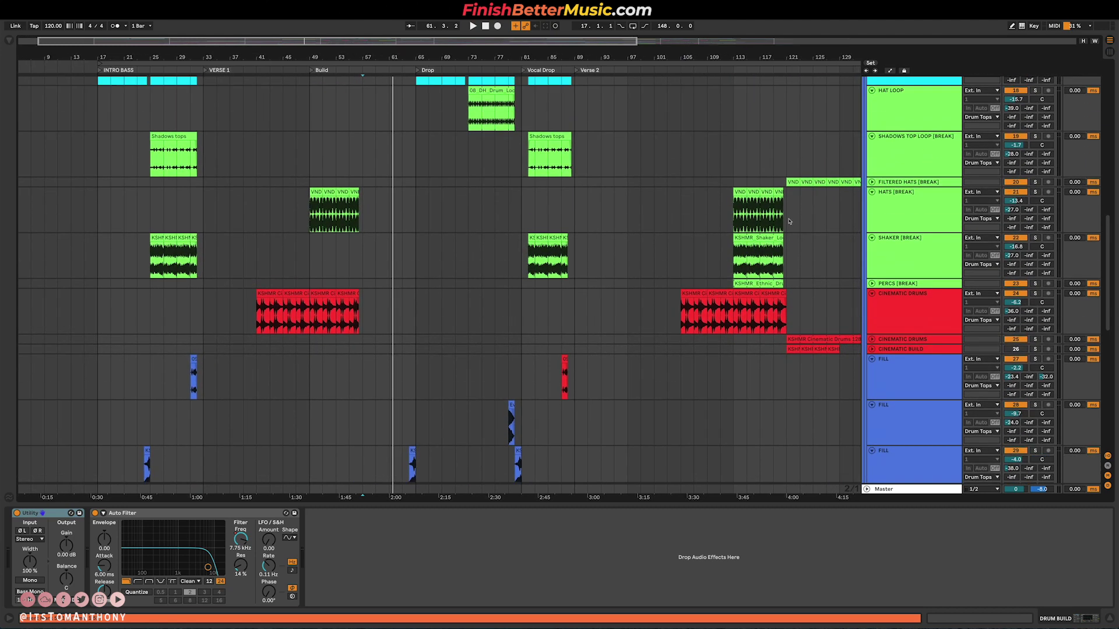
scroll(877, 150, up, 3)
alt+click(871, 119)
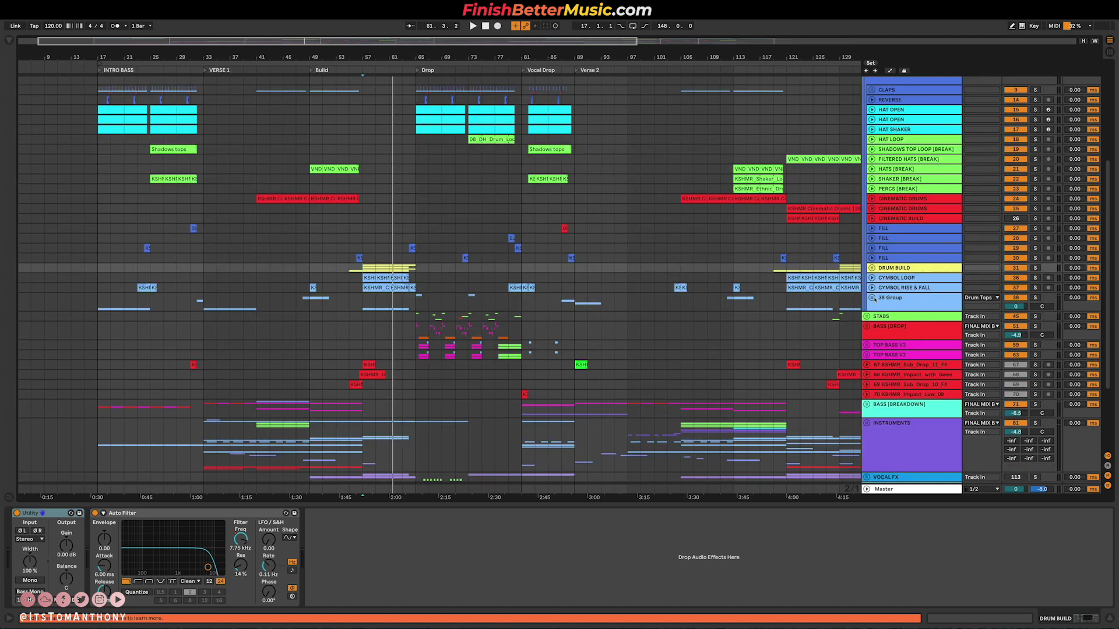
Step: Unfold the 38 Group and point out its cymbal clip at the Drop and the reverse crash clip leading into Verse 2
click(872, 298)
scroll(296, 285, down, 3)
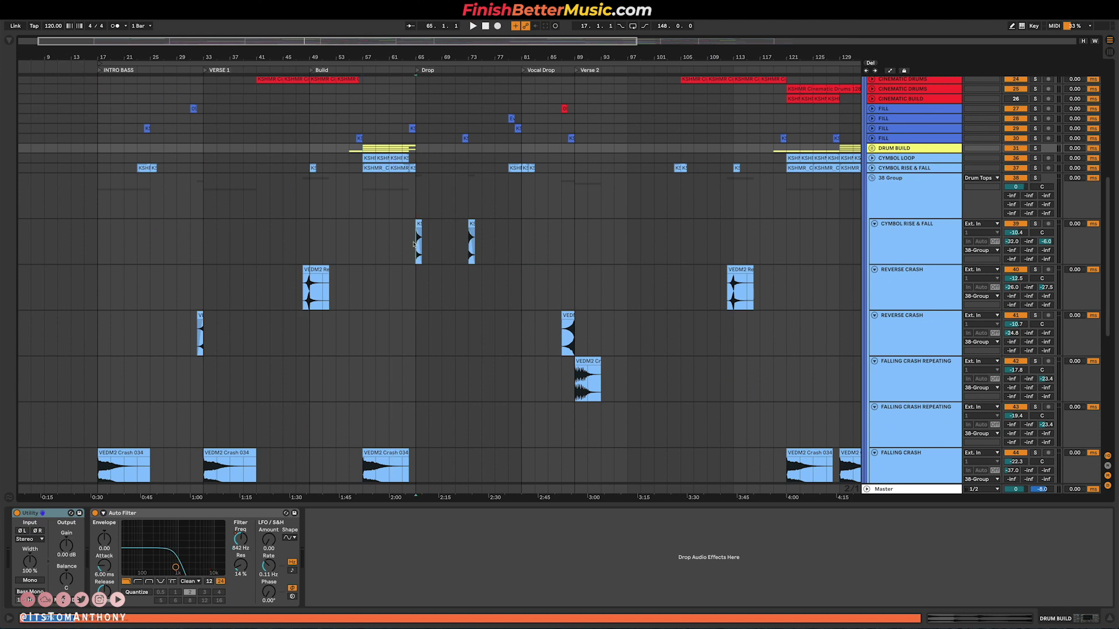
click(419, 244)
scroll(471, 245, down, 4)
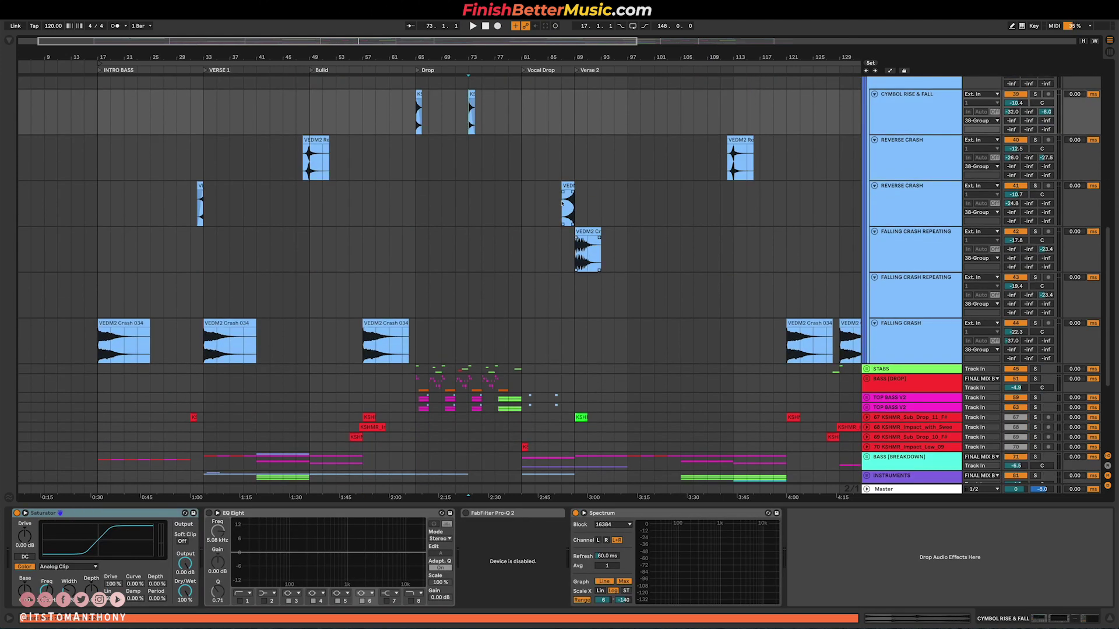
click(573, 201)
click(575, 216)
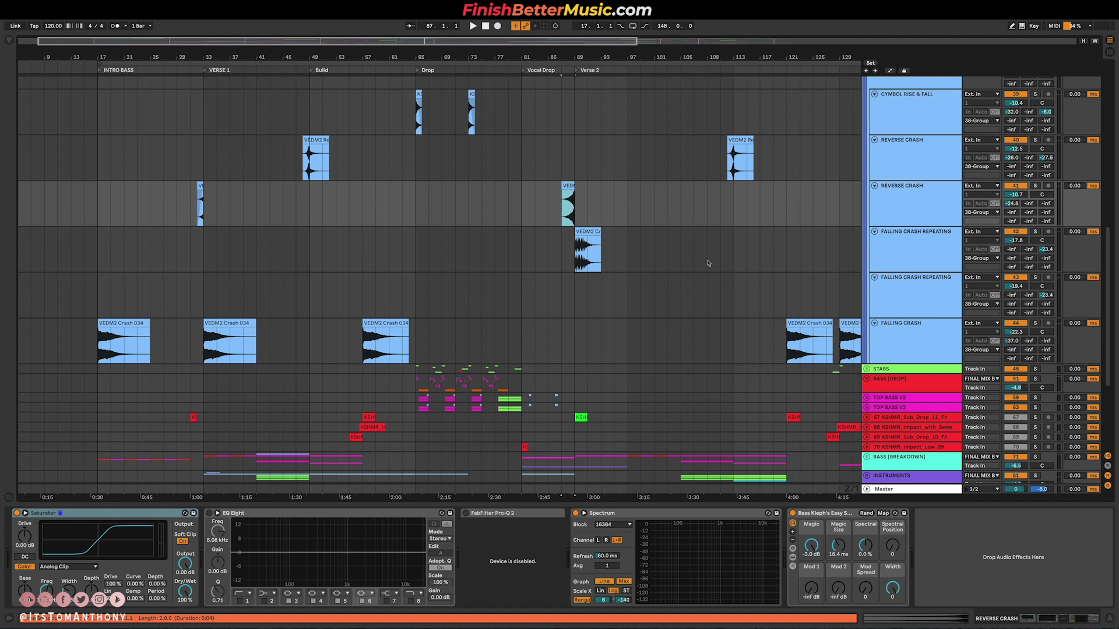
Step: Fold the 38 Group, the Drum Tops group and the whole DRUMS group
scroll(586, 222, up, 6)
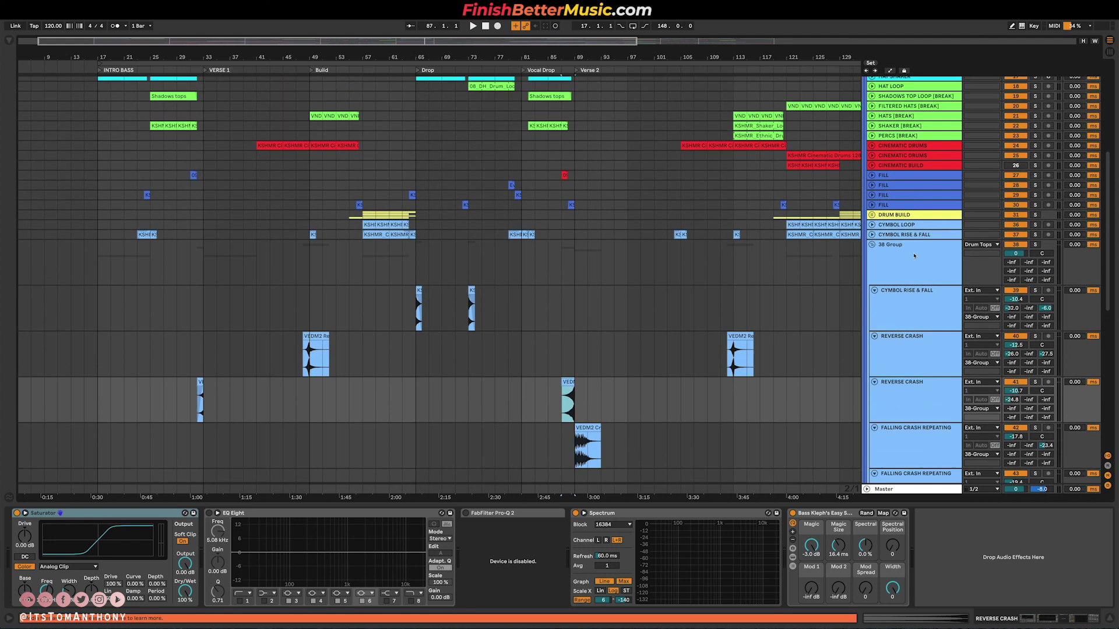
click(872, 246)
scroll(869, 216, up, 7)
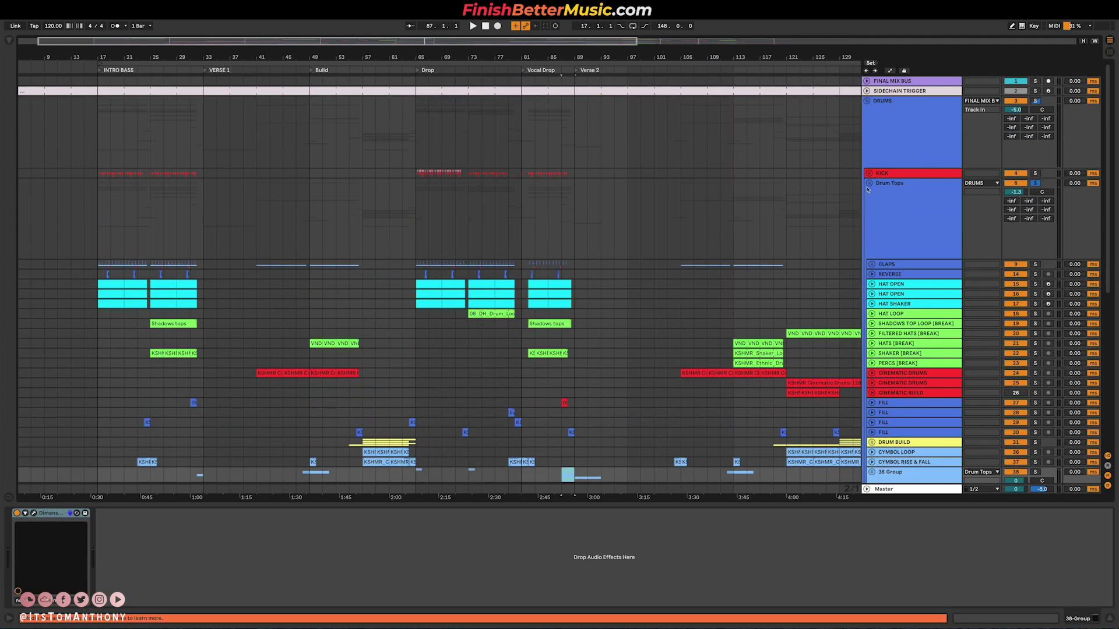
click(868, 184)
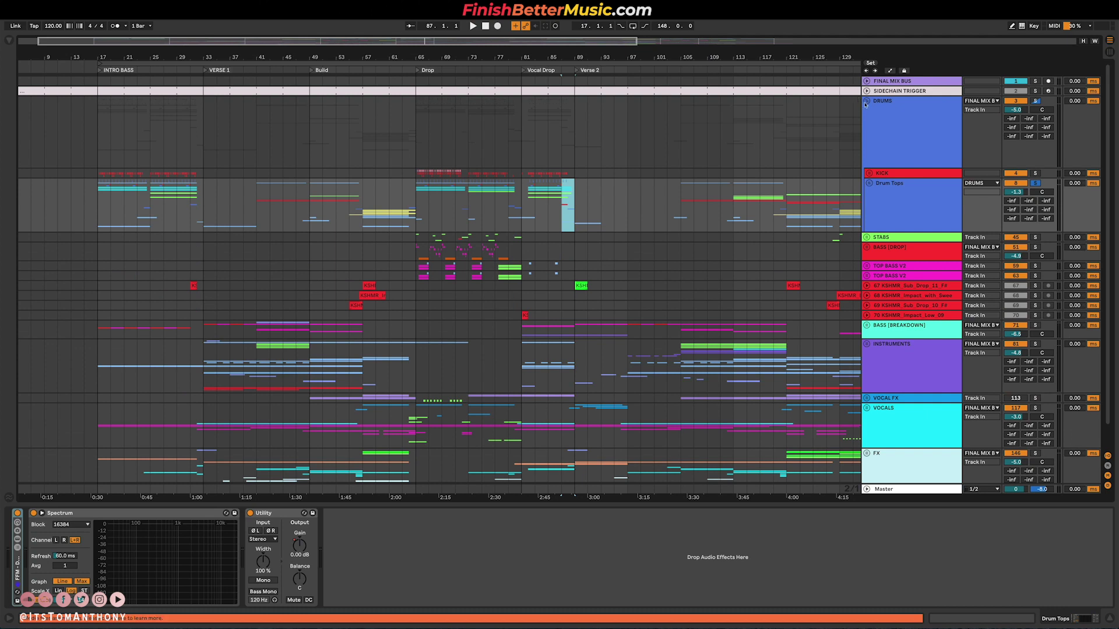
click(867, 101)
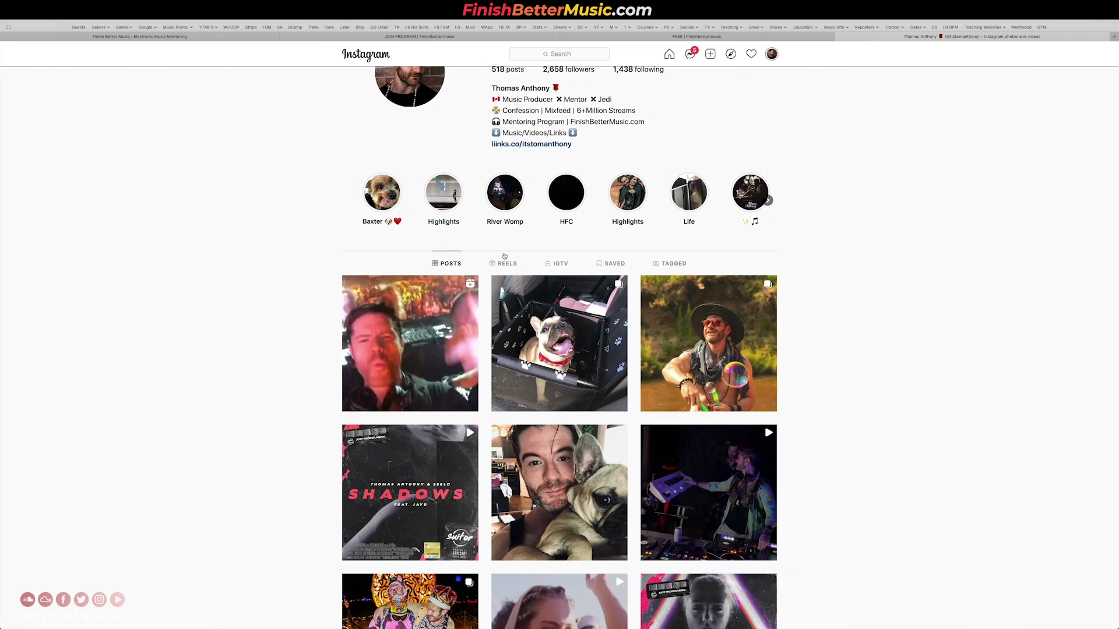
Step: Browse the posts on the Instagram profile in the web browser, and return to the Ableton Live project
scroll(547, 286, up, 1)
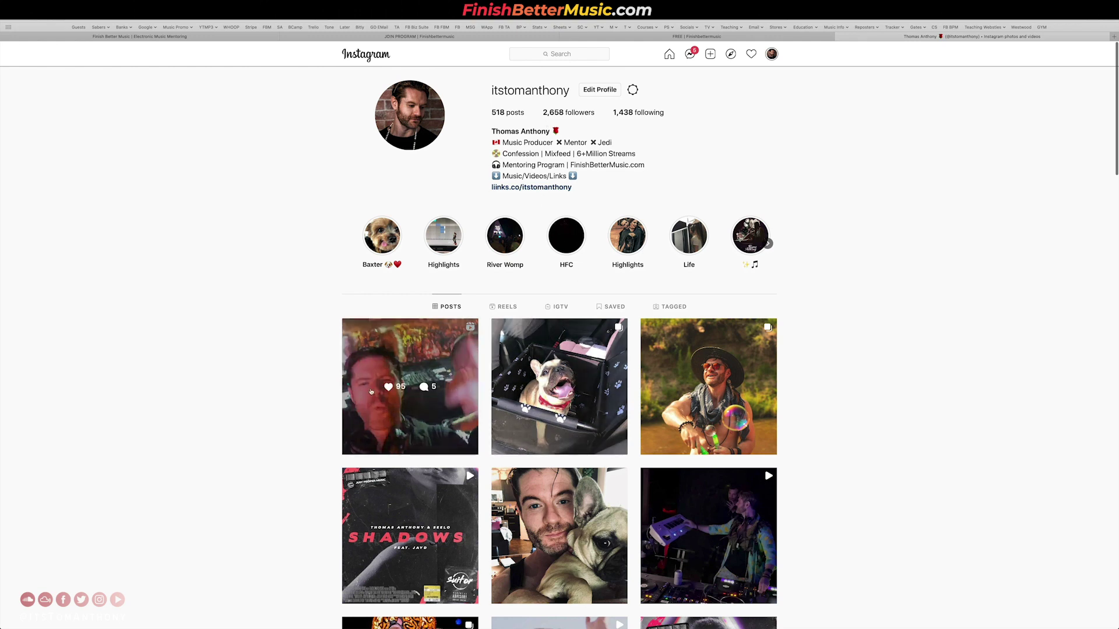
scroll(373, 391, down, 3)
scroll(619, 439, down, 1)
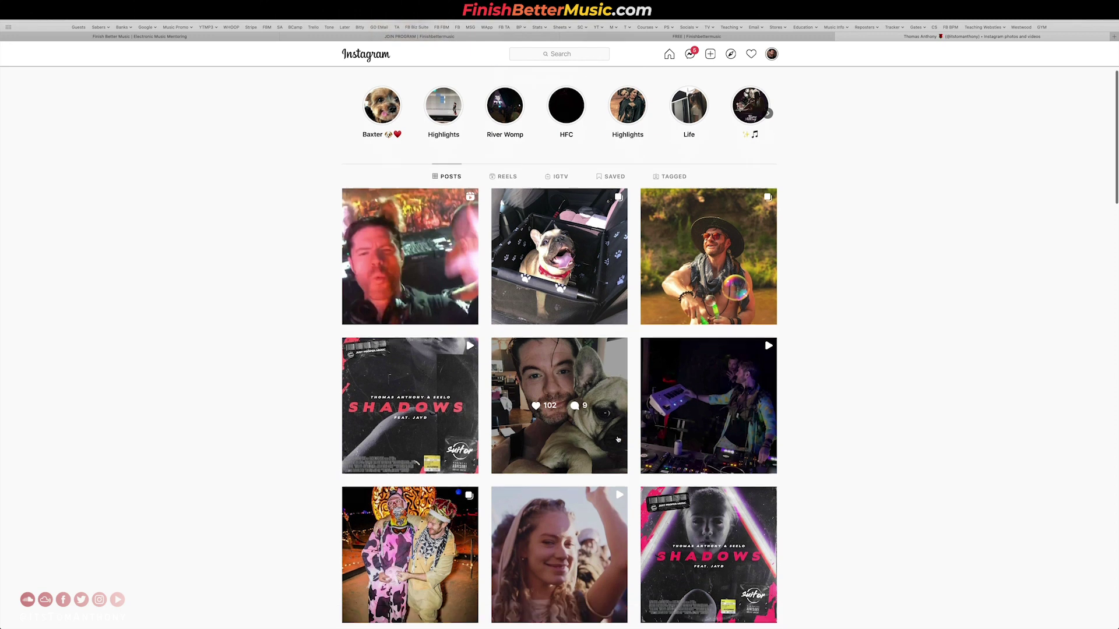
scroll(692, 350, down, 1)
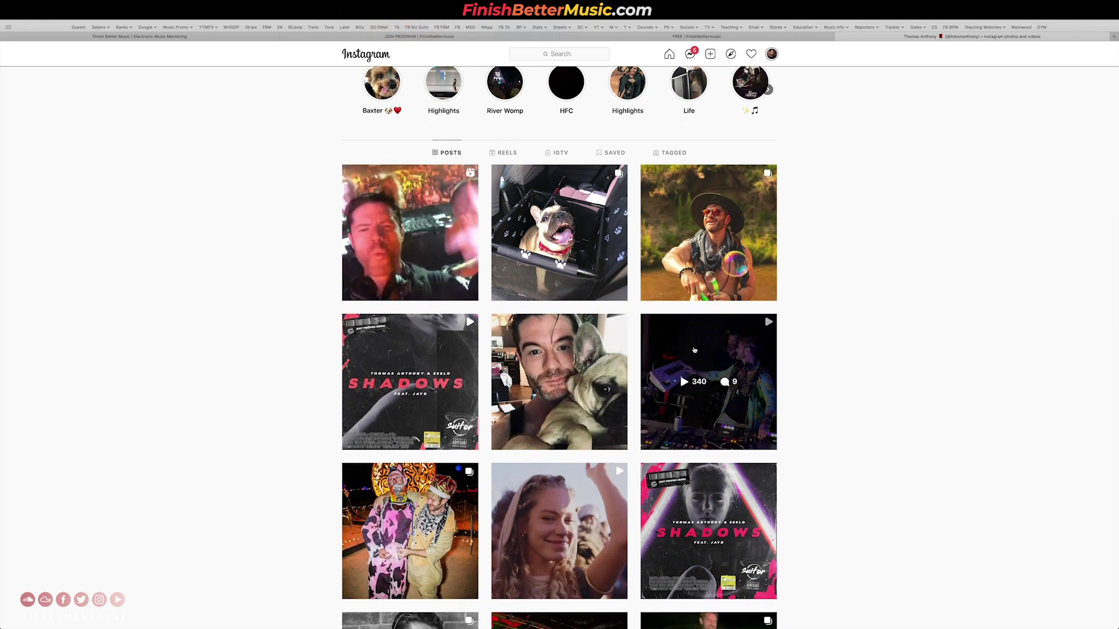
scroll(729, 376, down, 6)
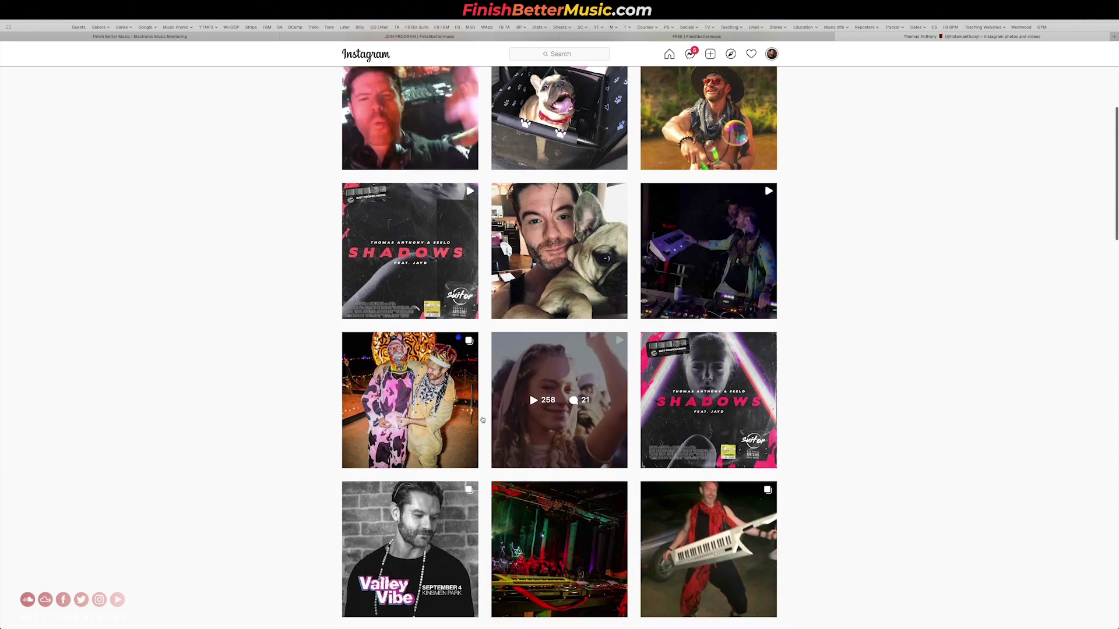
scroll(534, 509, down, 8)
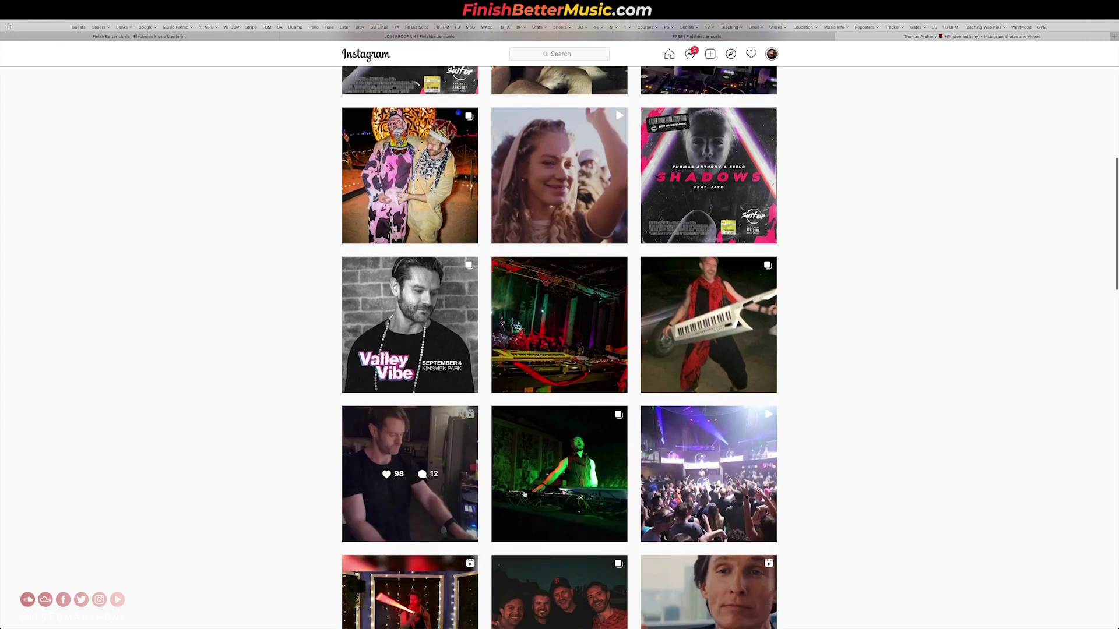
scroll(498, 316, up, 20)
key(ctrl+Left)
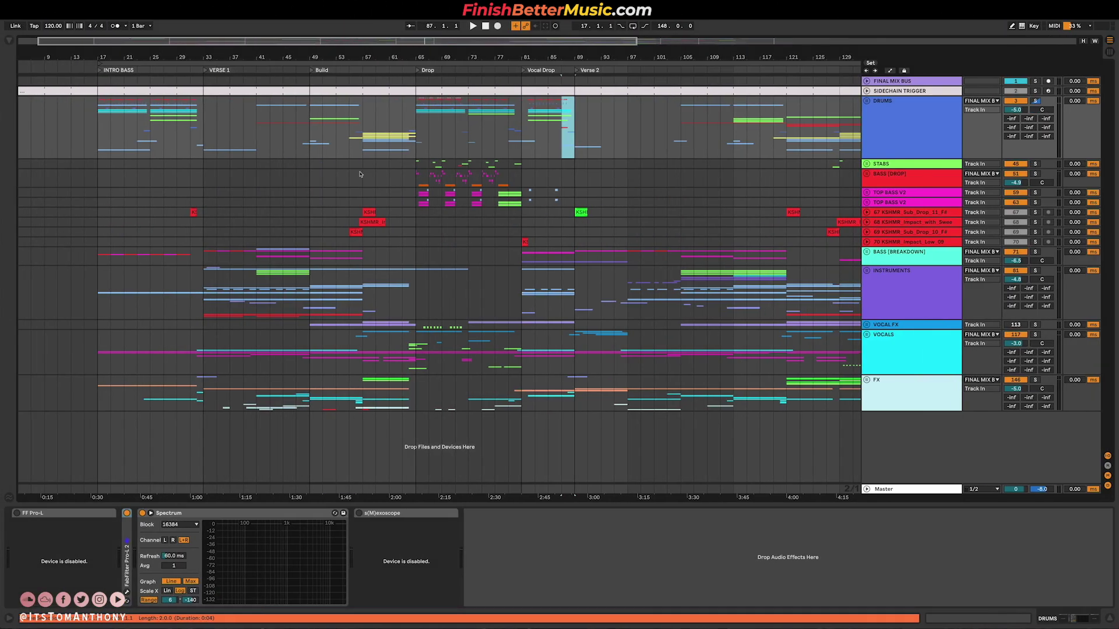
Step: Unfold the BASS [DROP] group, zoom in on the Drop, and unfold its Sylenth1 and first SUSTAIN KW tracks
click(901, 164)
click(877, 180)
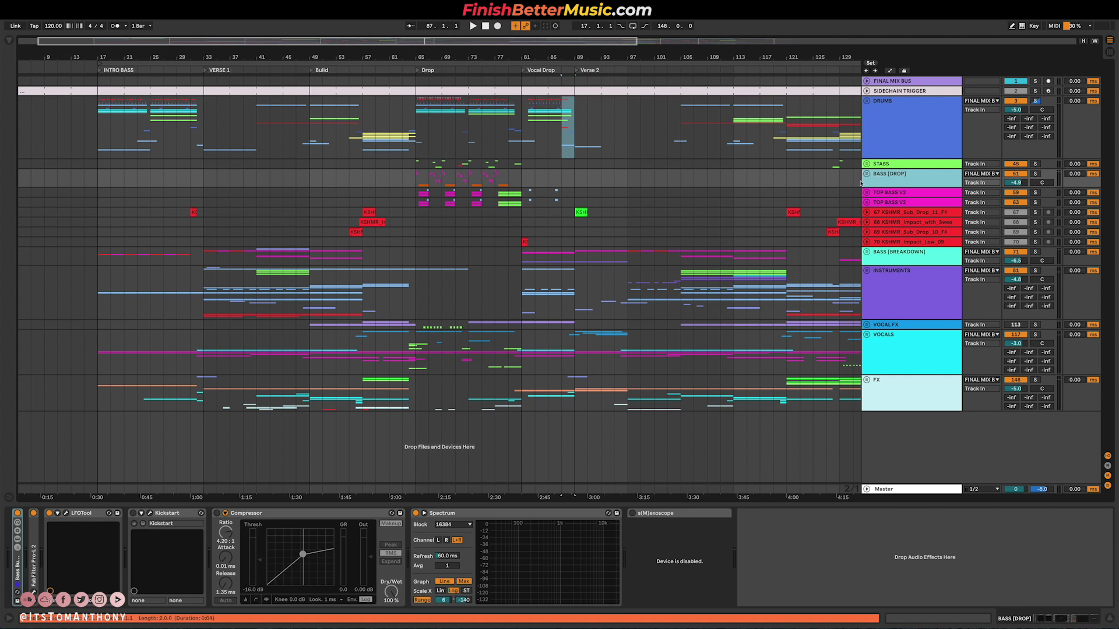
click(868, 175)
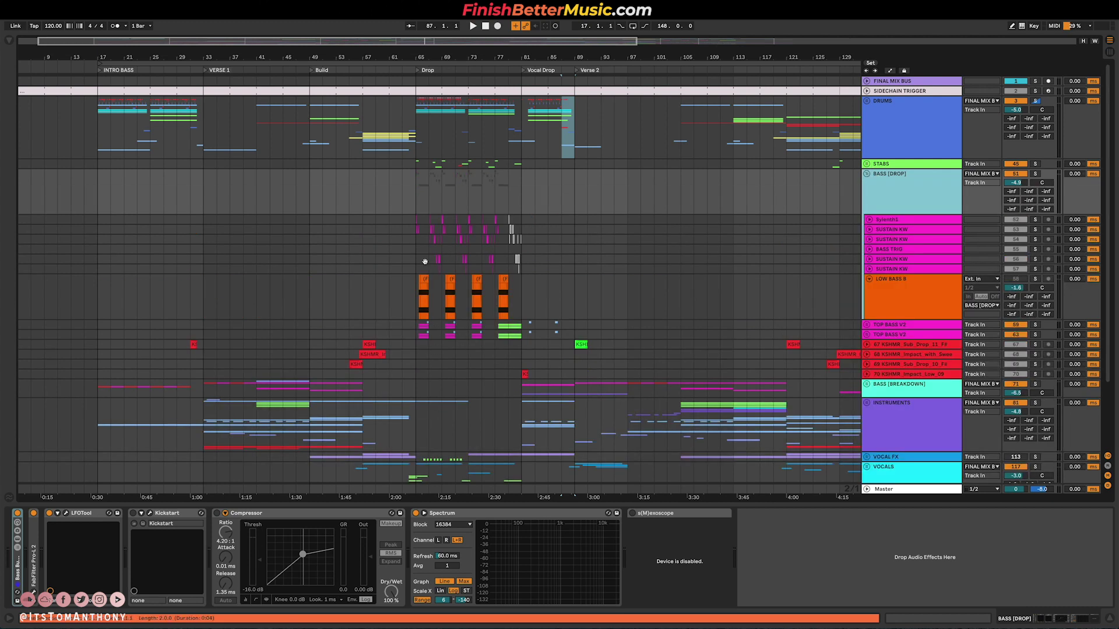
scroll(429, 227, up, 5)
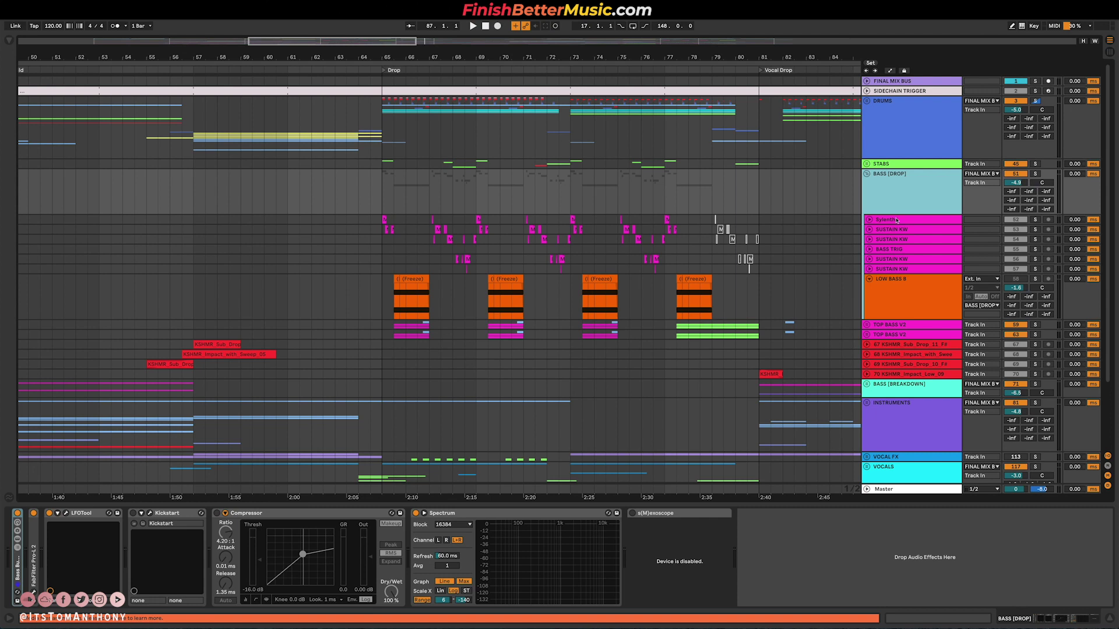
click(869, 230)
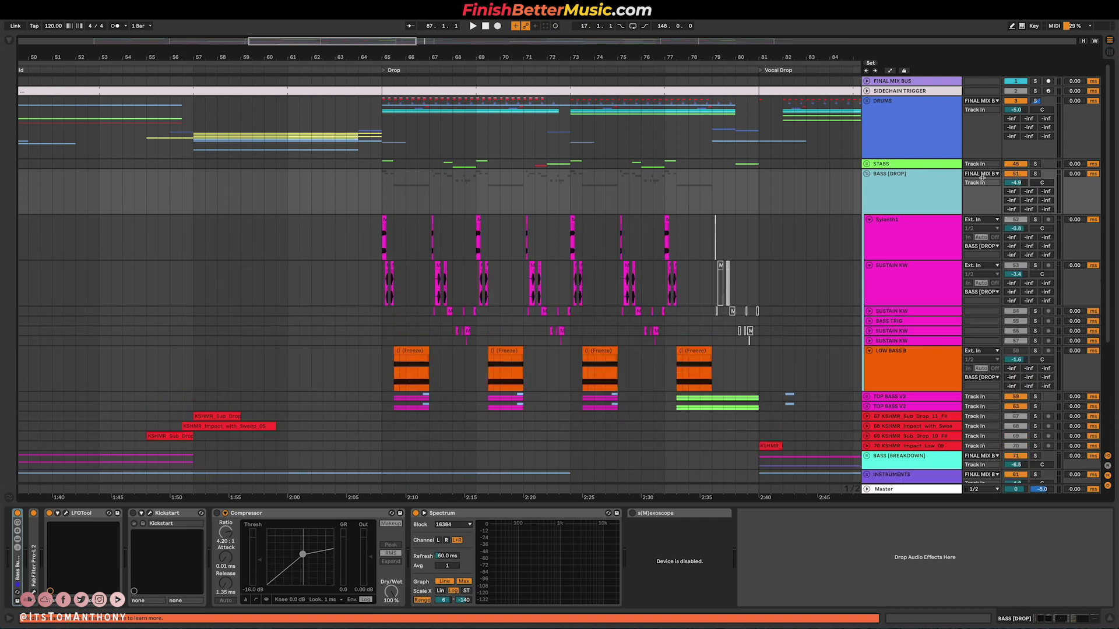
Step: Solo the BASS [DROP] group and play it from the start of the Drop at bar 65
click(1035, 174)
key(plus)
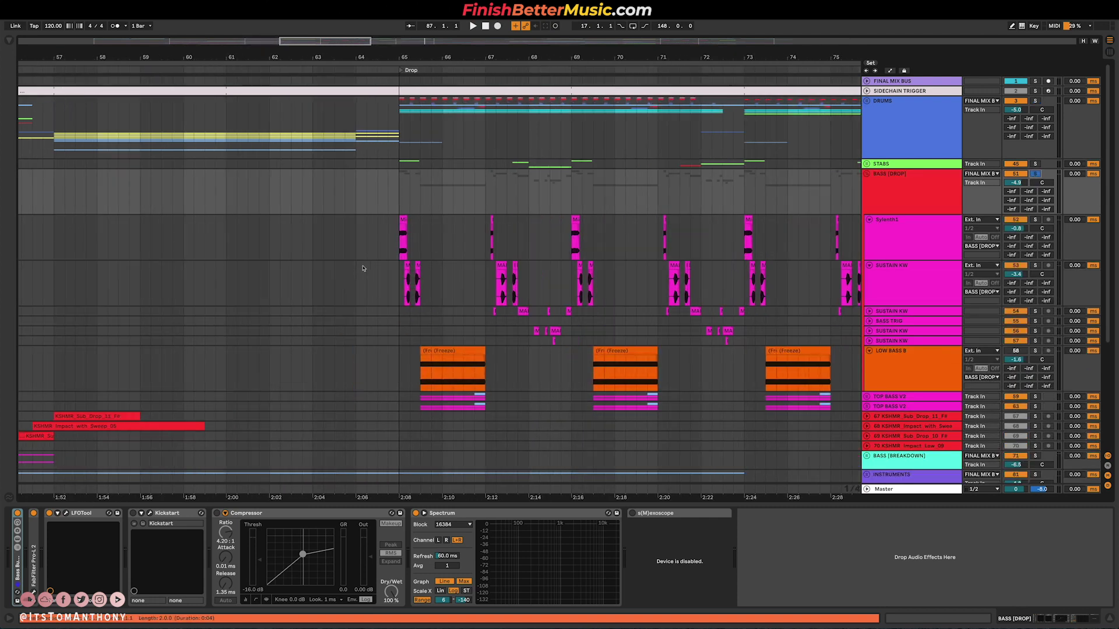
click(405, 204)
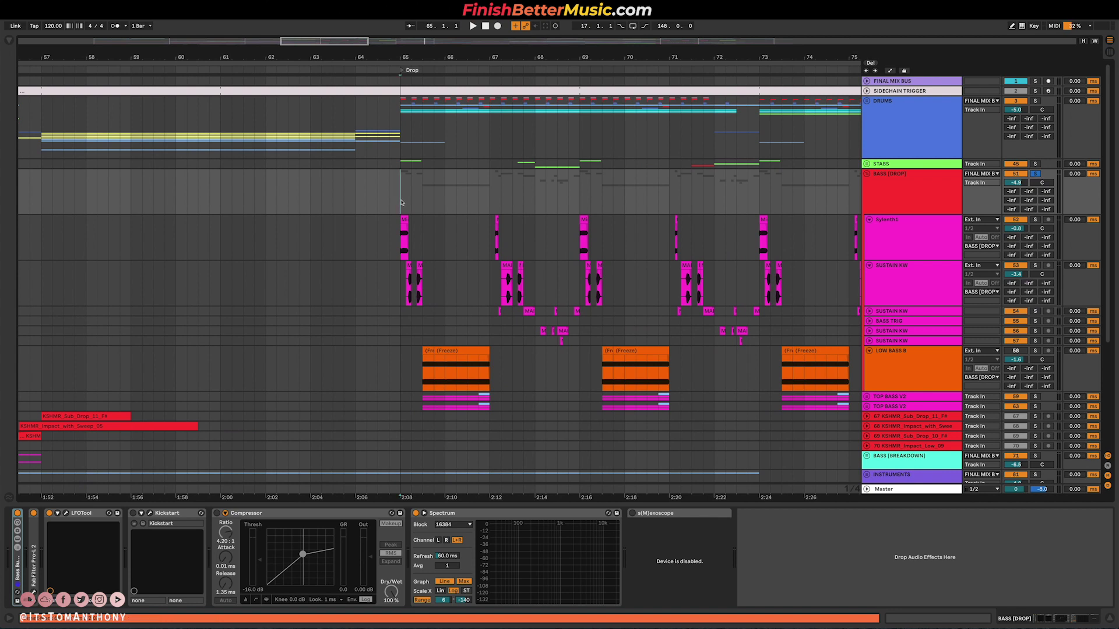
key(plus)
key(space)
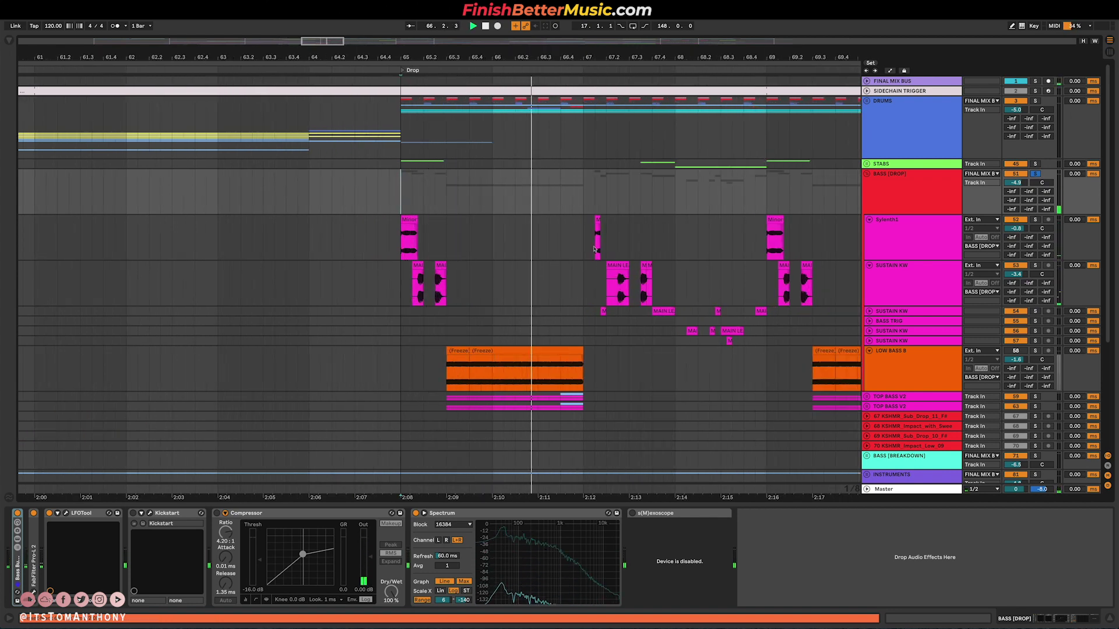
key(plus)
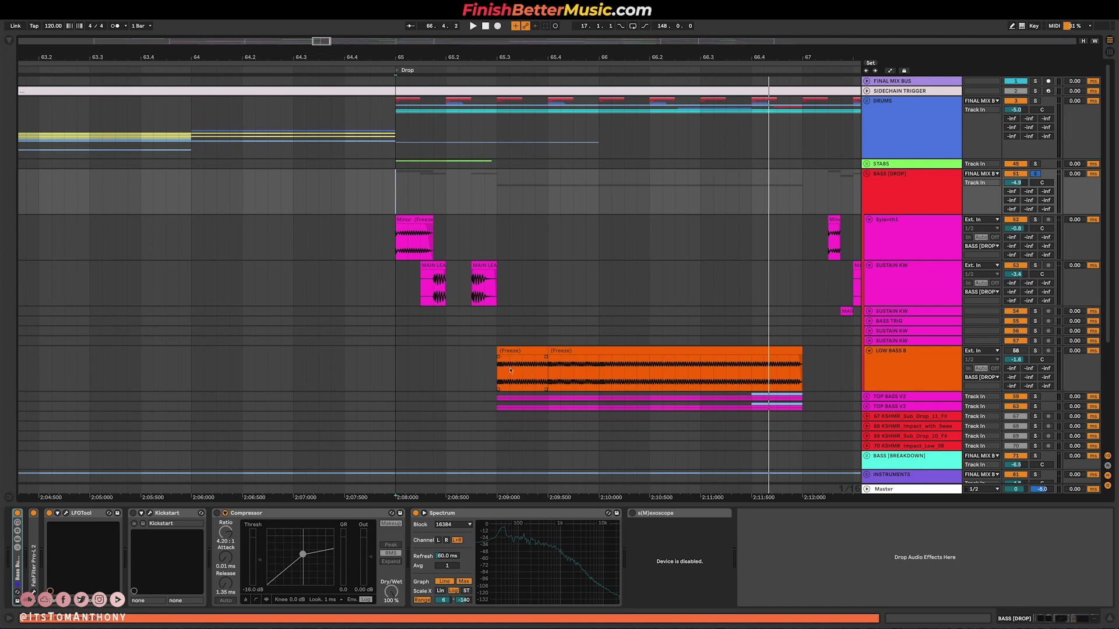
Step: Select the first LOW BASS B clips after the Drop and unfold the TOP BASS group containing 76-Audio 4 and MAIN GROWL V1
drag(494, 376, 802, 376)
scroll(599, 376, down, 5)
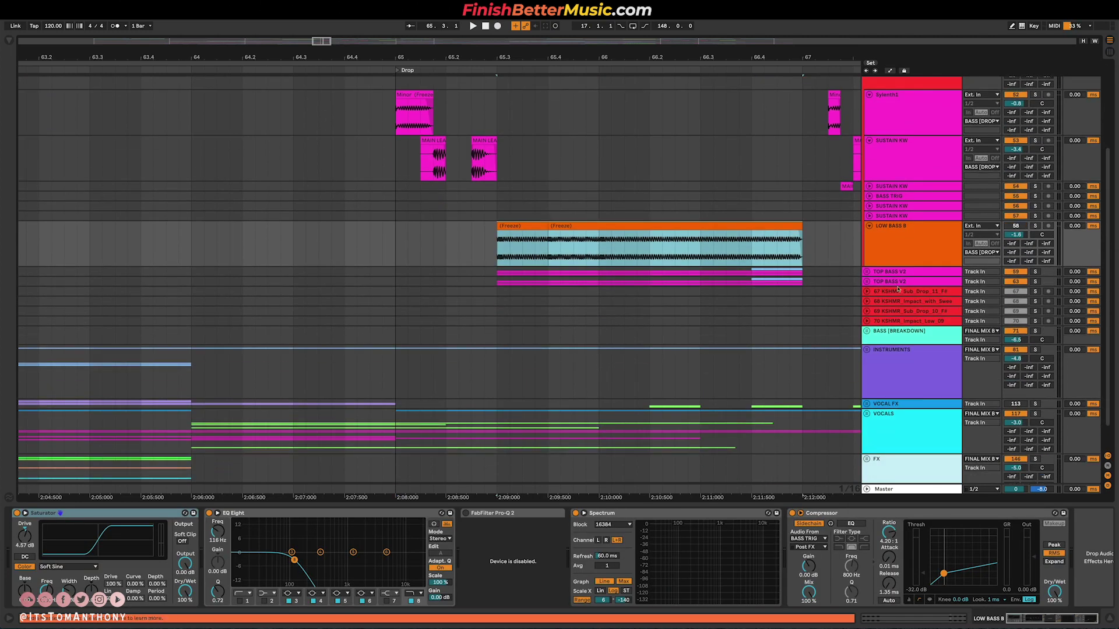
click(866, 282)
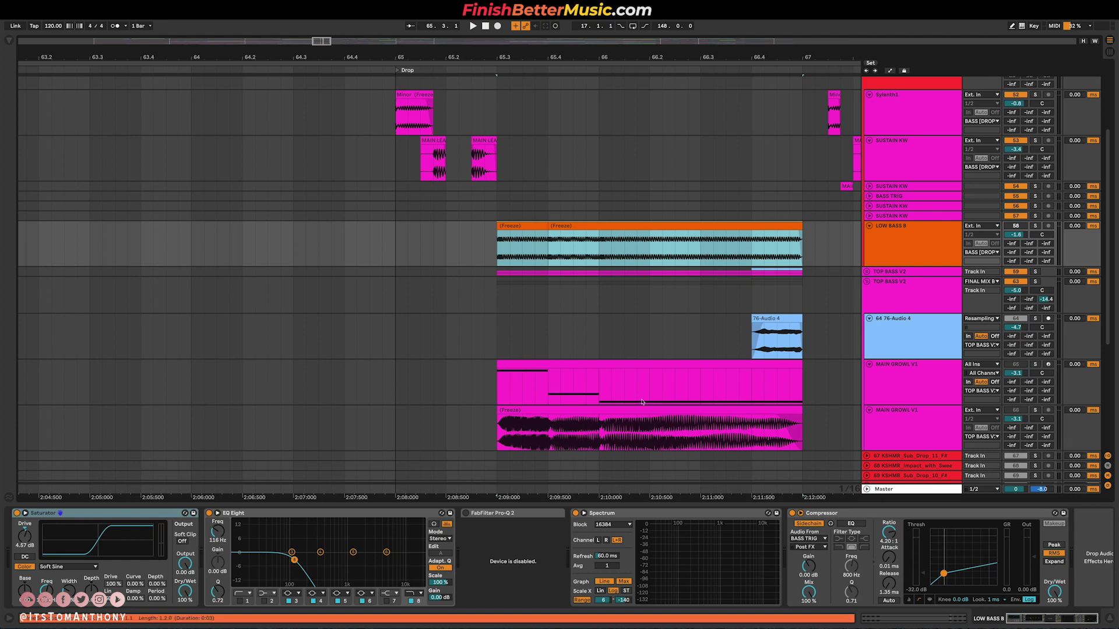
scroll(838, 262, up, 5)
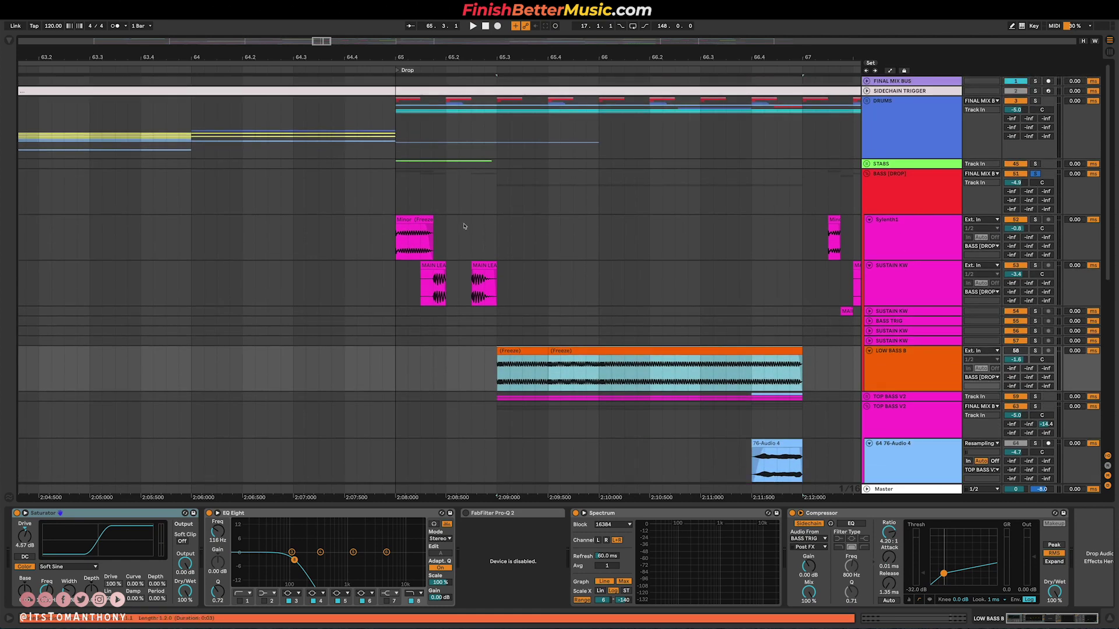
Step: Audition the soloed drop basses from bar 65, and the answering phrase from bar 67
click(394, 197)
key(space)
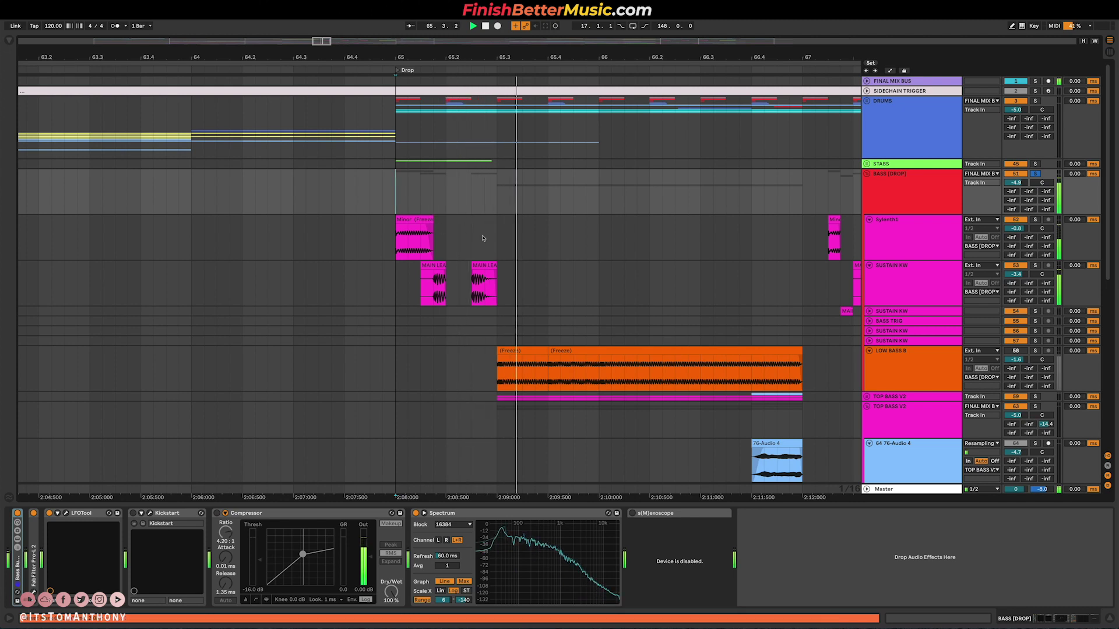
click(673, 244)
key(space)
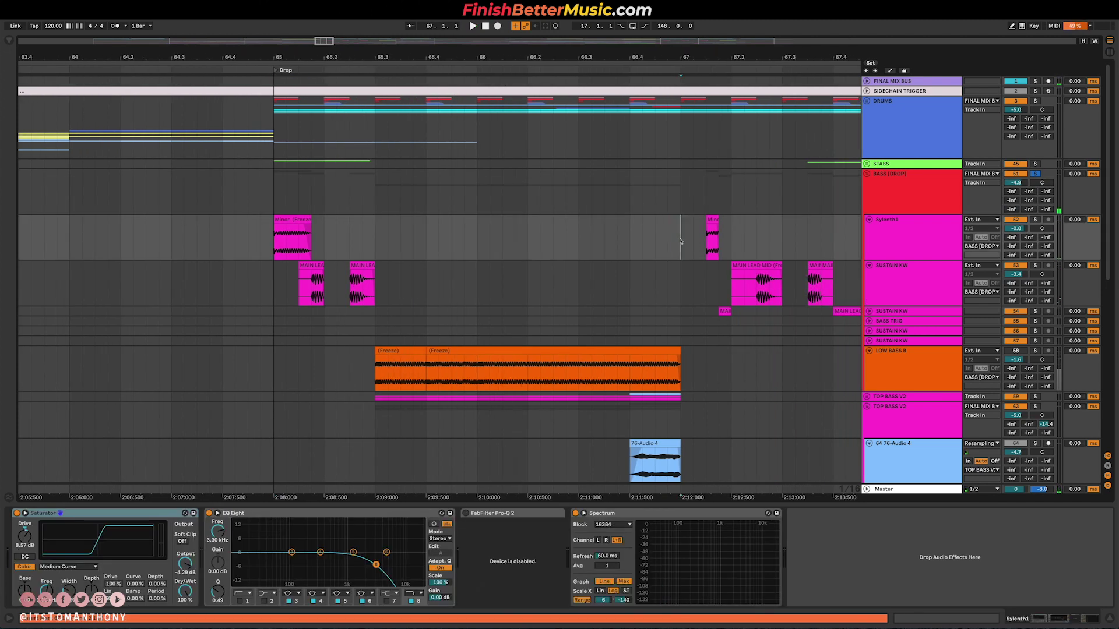
key(space)
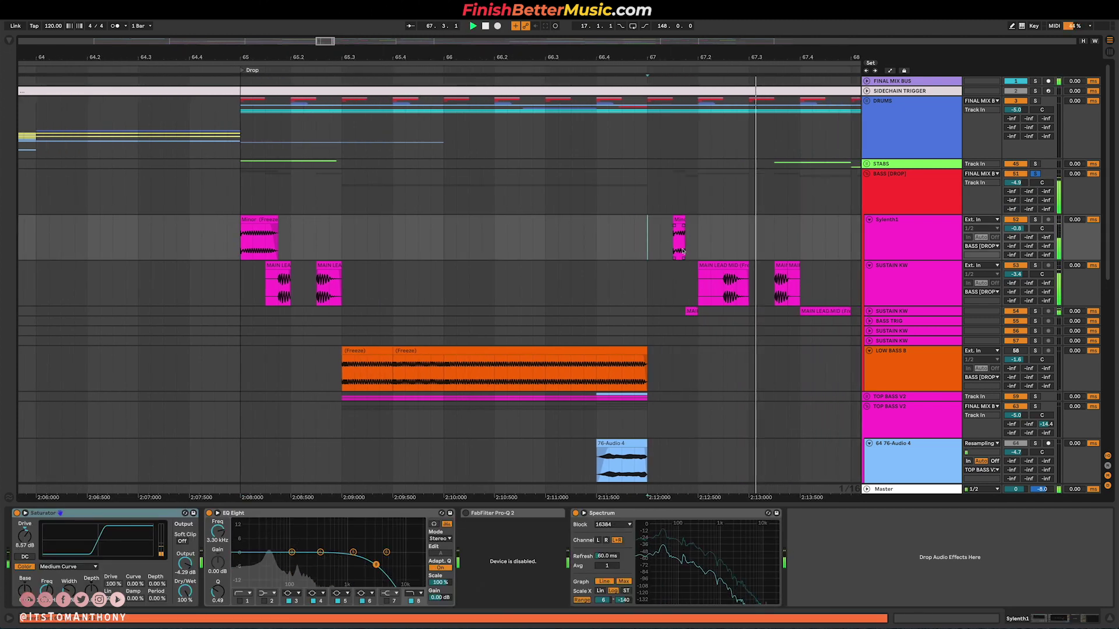
scroll(687, 251, down, 5)
scroll(694, 248, right, 3)
key(space)
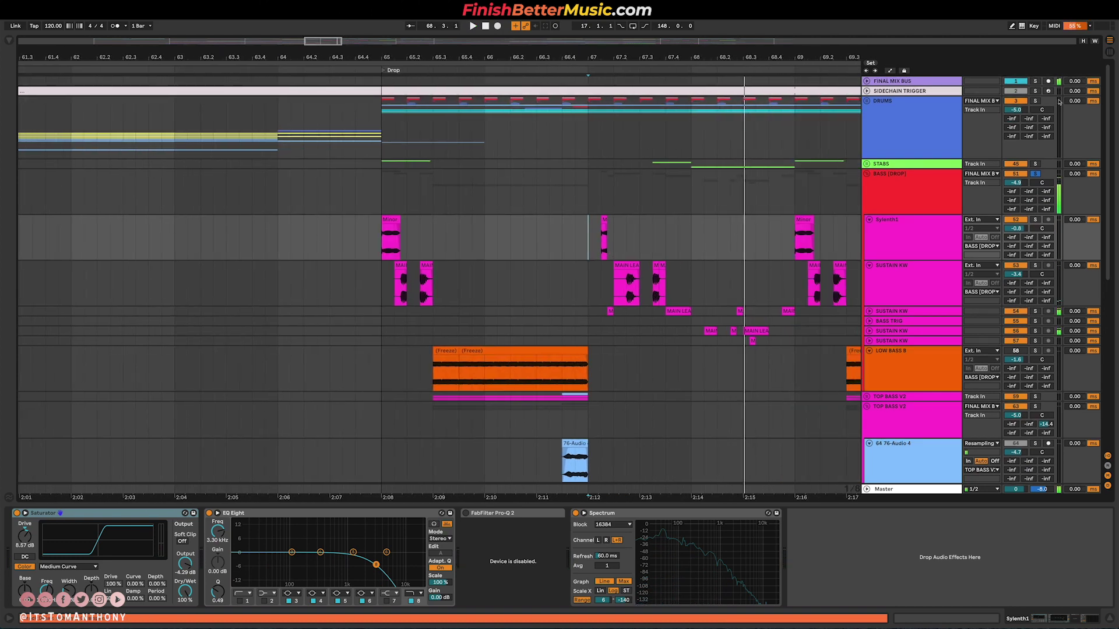
Step: Solo the DRUMS group along with the basses and play both from the Drop at bar 65
click(383, 245)
key(space)
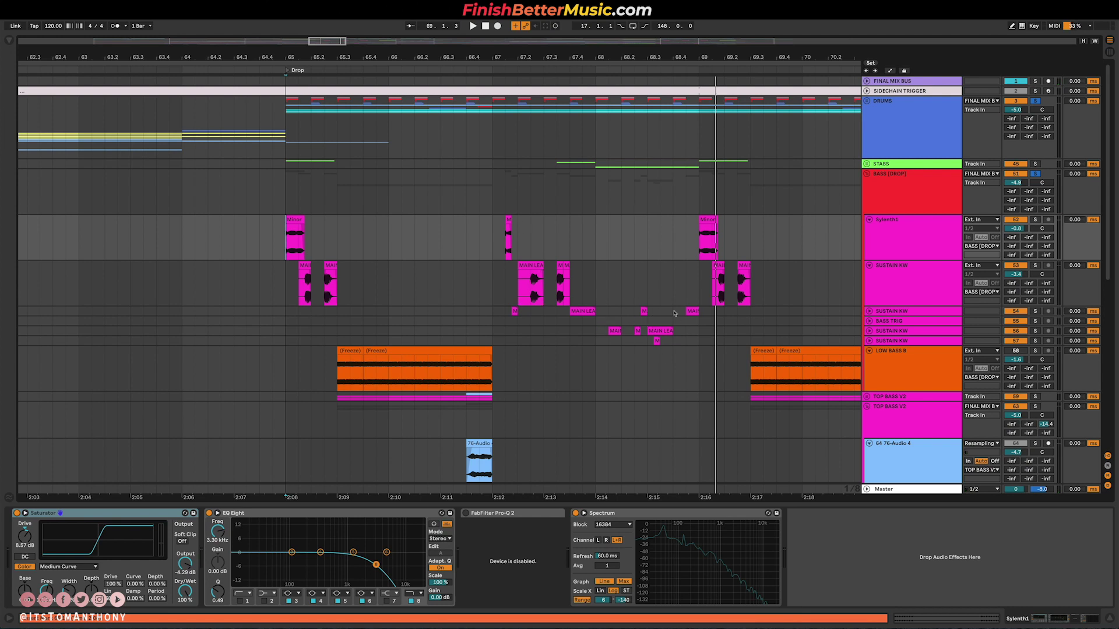
Step: Unfold the BASS TRIG track and the SUSTAIN KW tracks directly above and below it to show their clips
click(868, 330)
click(869, 321)
click(869, 311)
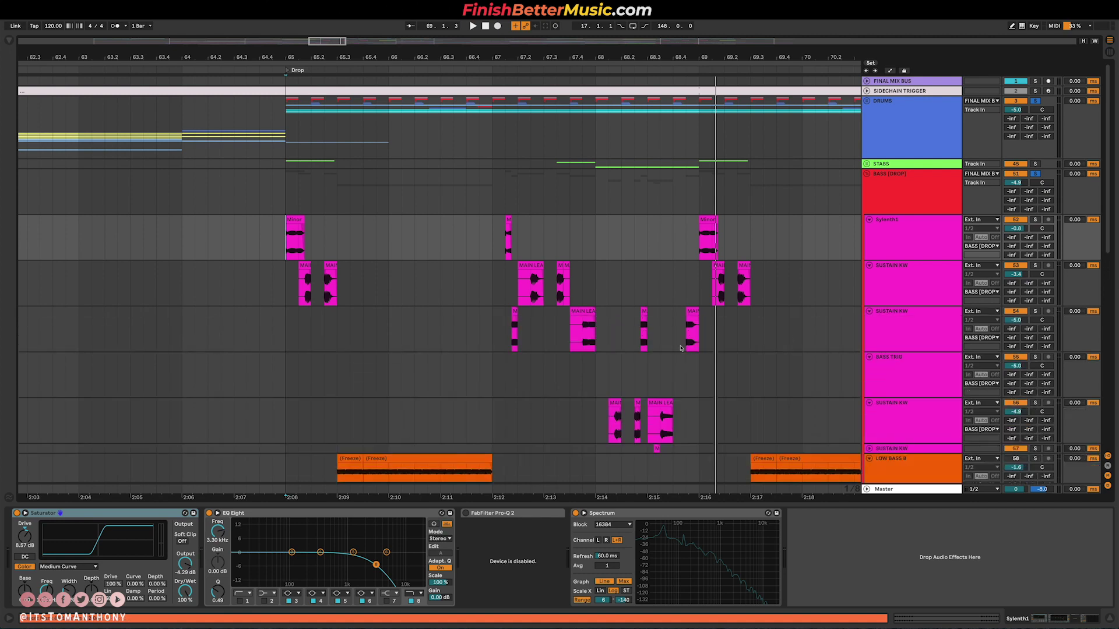
scroll(623, 274, down, 5)
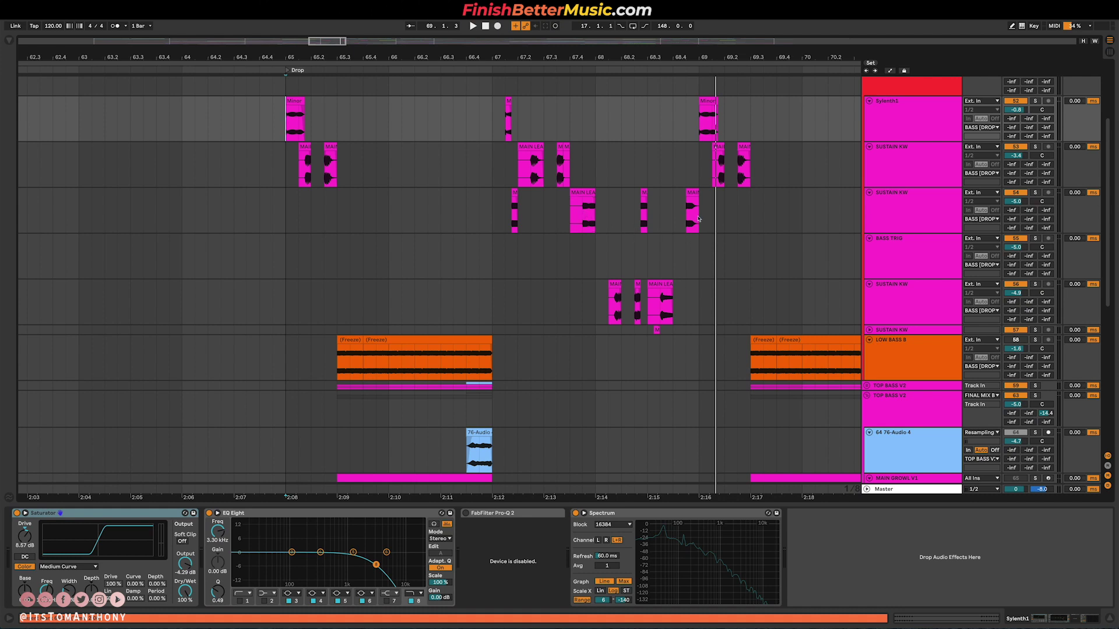
Step: Play the bass and drums from bar 68 to audition the alternating SUSTAIN KW clips before bar 69
scroll(680, 252, up, 2)
click(564, 118)
key(space)
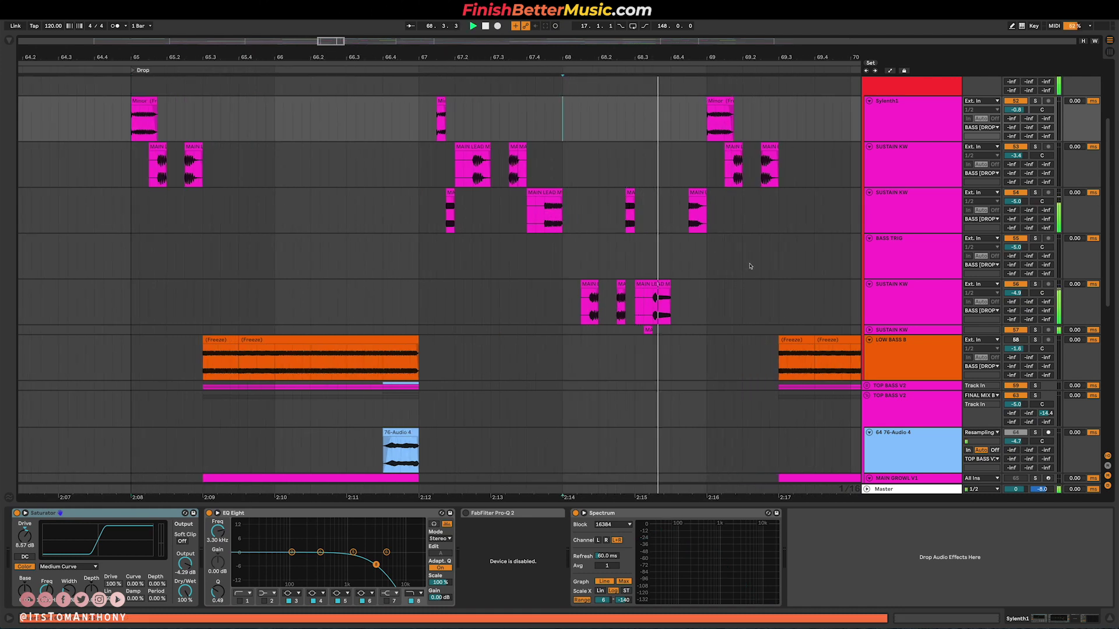
key(space)
key(space)
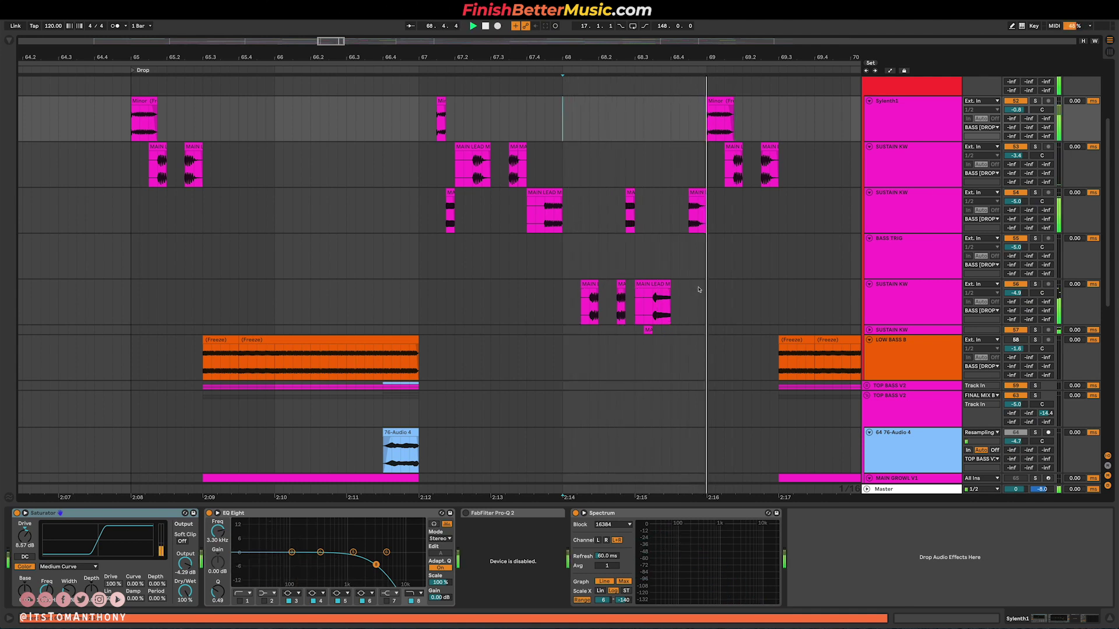
scroll(699, 289, up, 4)
key(space)
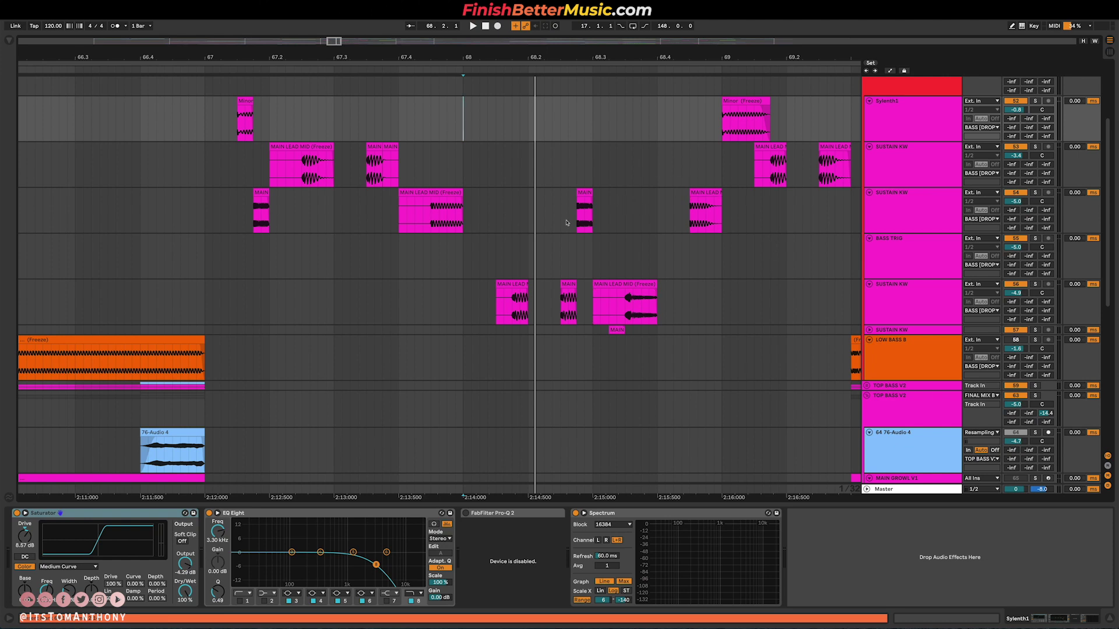
Step: Look over the bass clips across bars 65 to 69 and show the device chains of BASS [DROP] and Sylenth1
scroll(564, 207, down, 3)
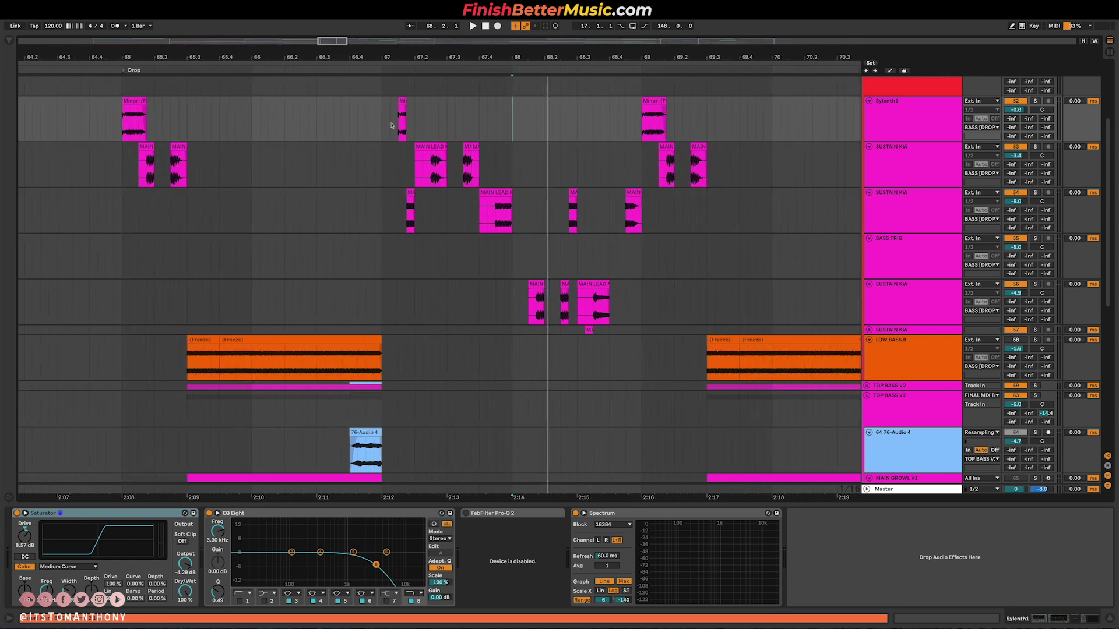
scroll(559, 238, left, 3)
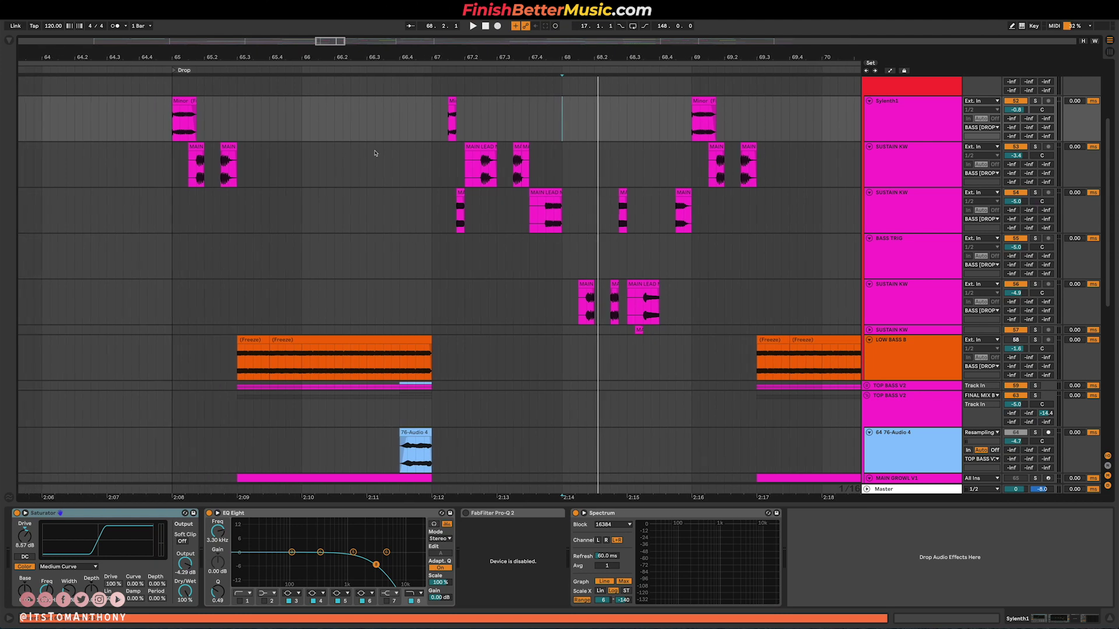
scroll(375, 154, down, 2)
scroll(675, 222, up, 3)
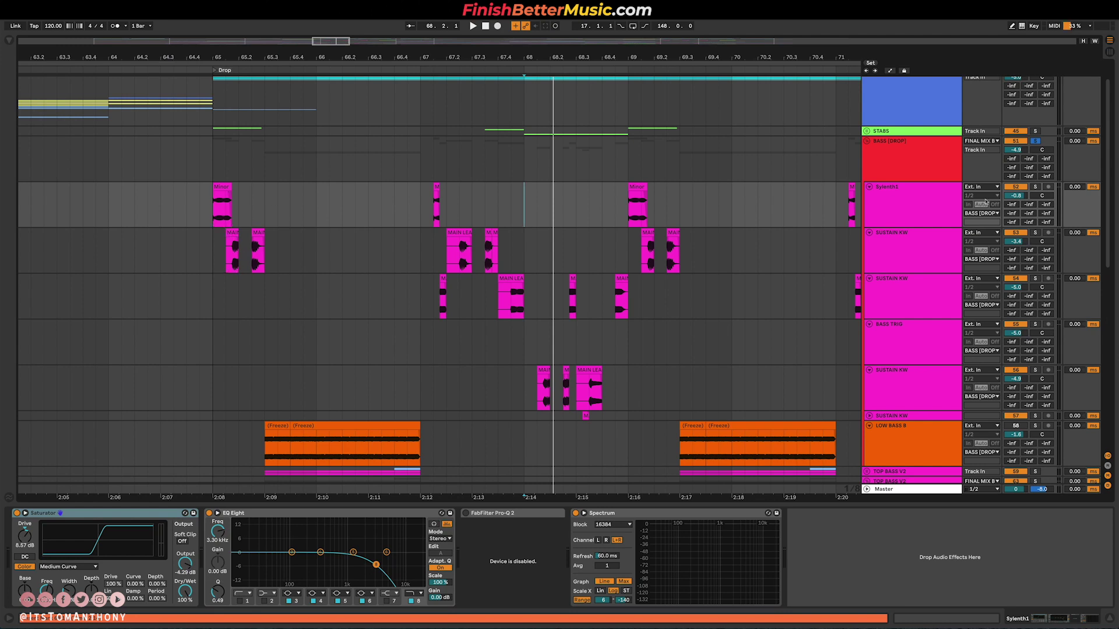
click(926, 143)
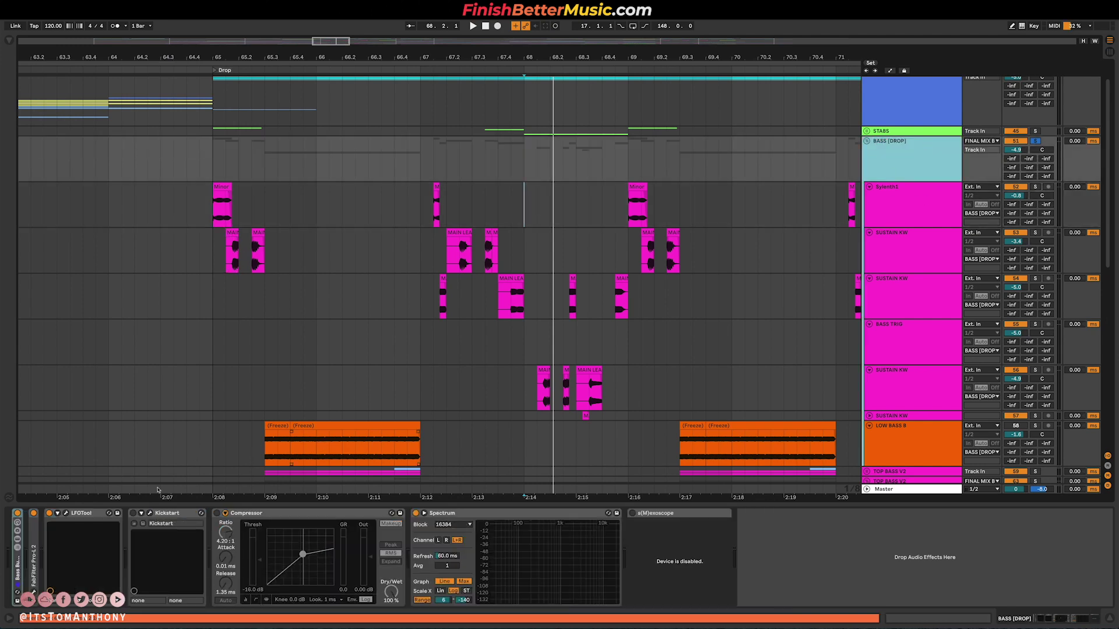
click(909, 205)
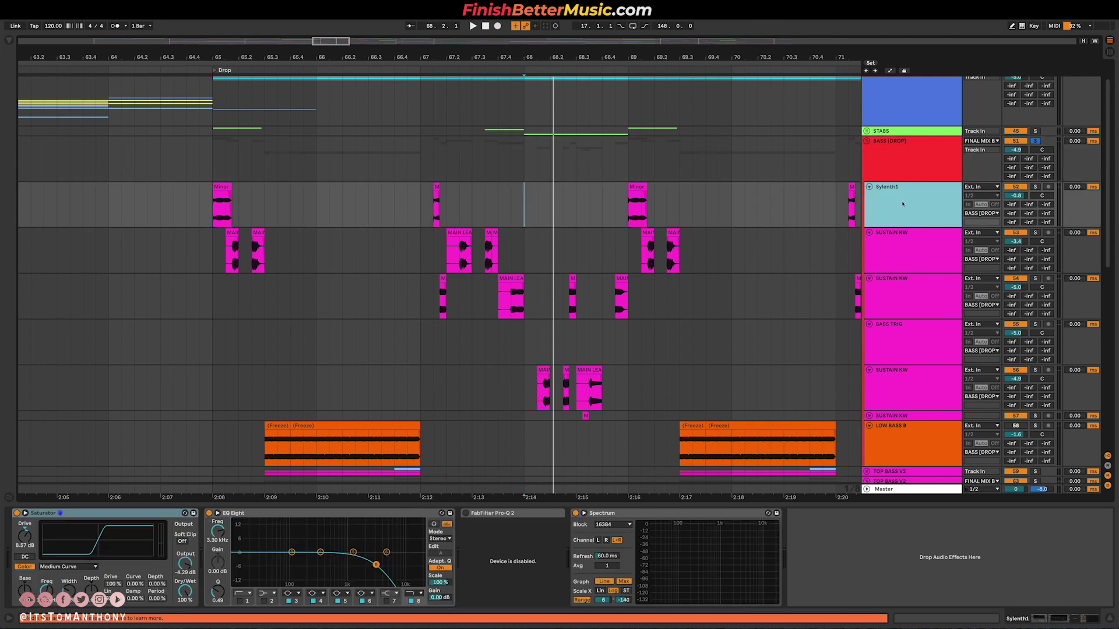
click(901, 167)
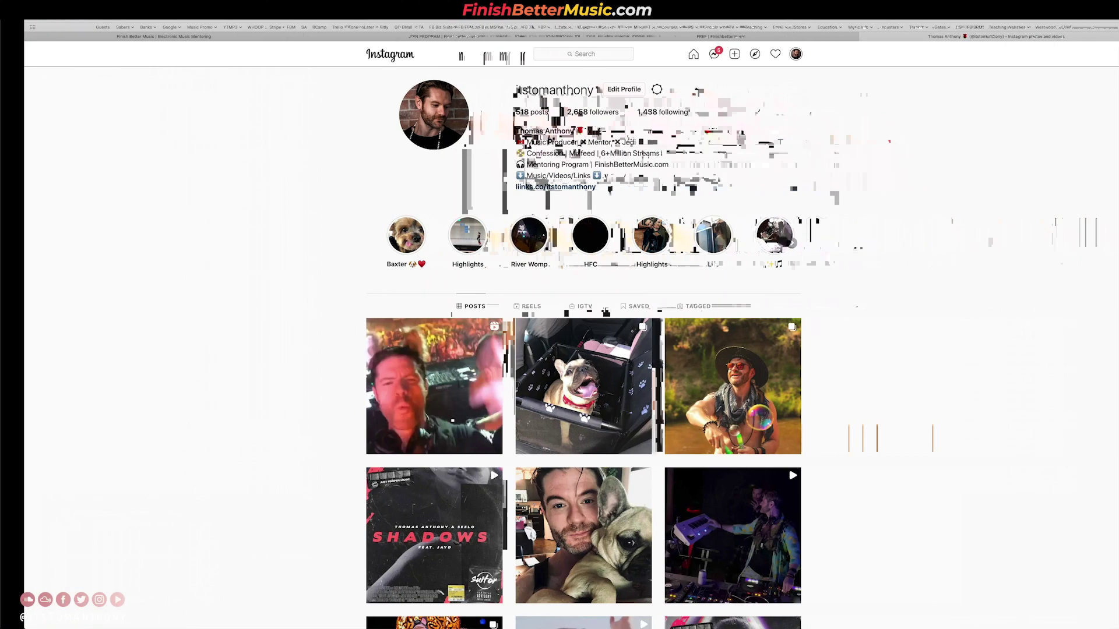
Step: Switch to the web browser and look through the Finish Better Music home page
click(337, 36)
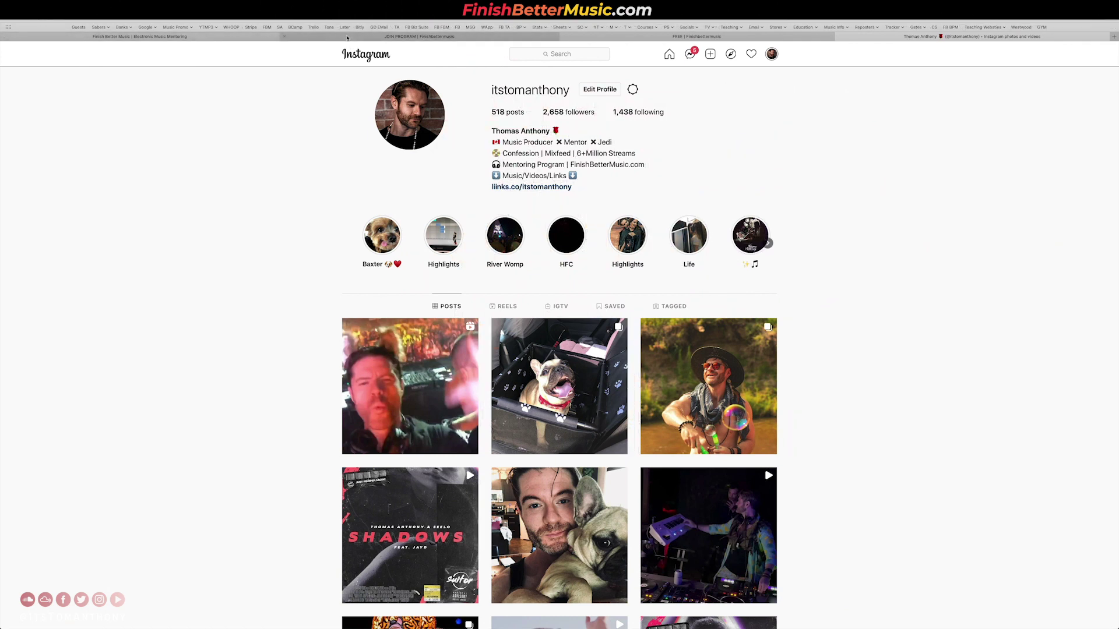
click(162, 37)
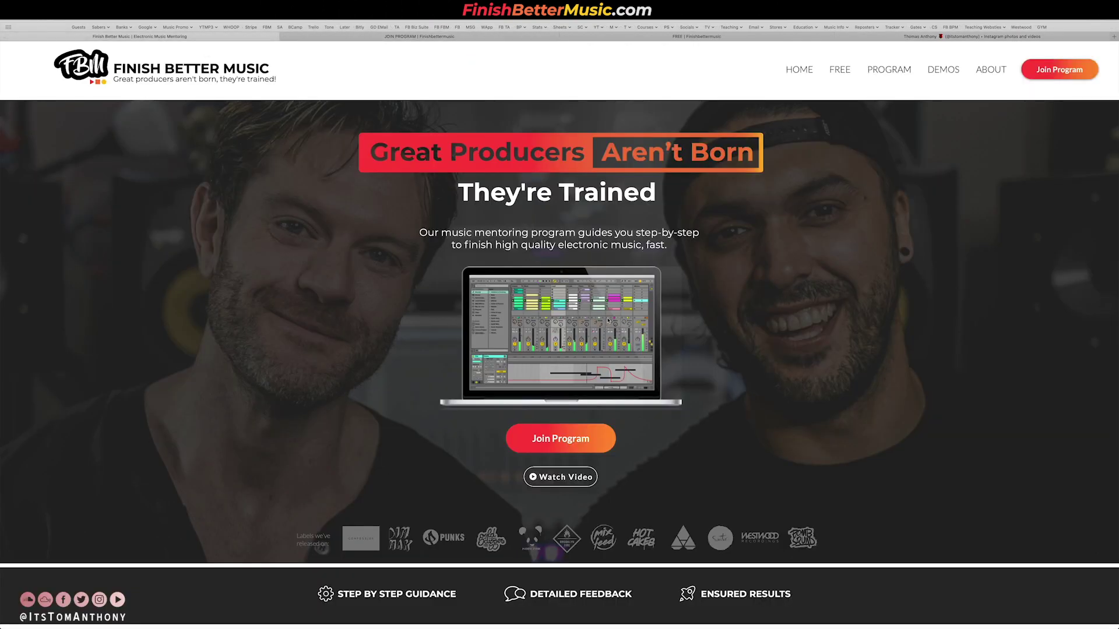
scroll(610, 312, down, 10)
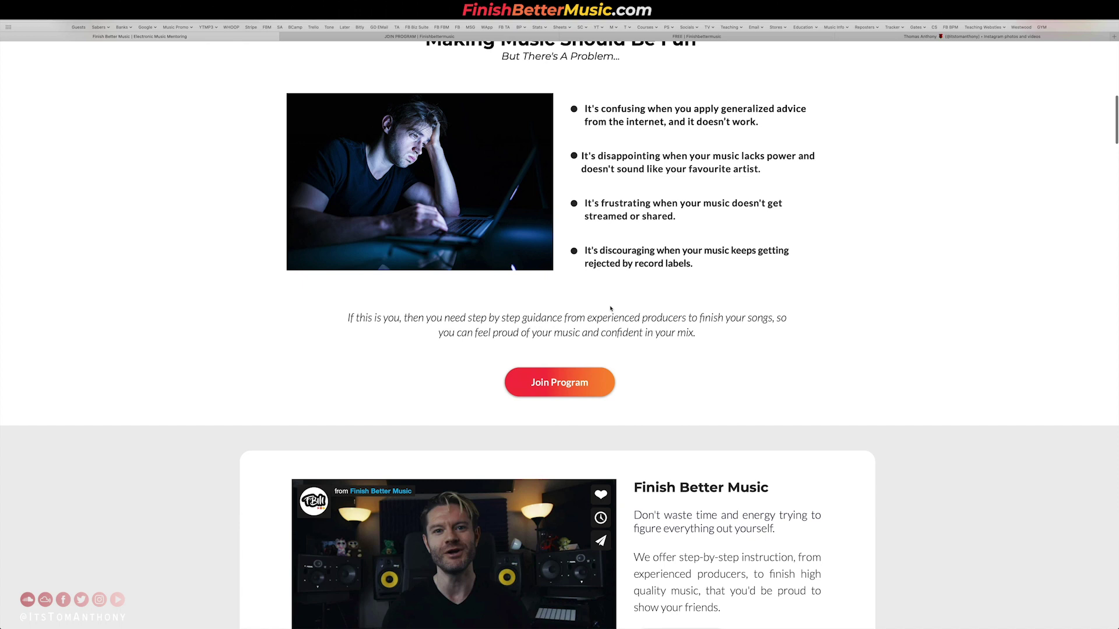
scroll(611, 309, down, 5)
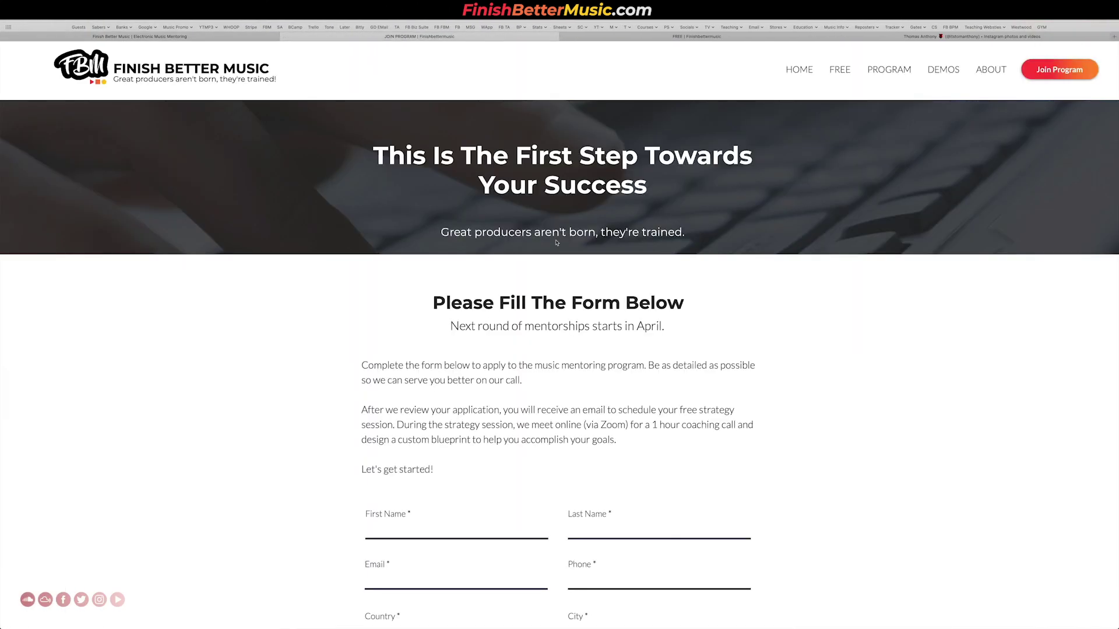
Step: Look through the questions in the Join Program application form and return to the Ableton Live project
scroll(556, 243, down, 13)
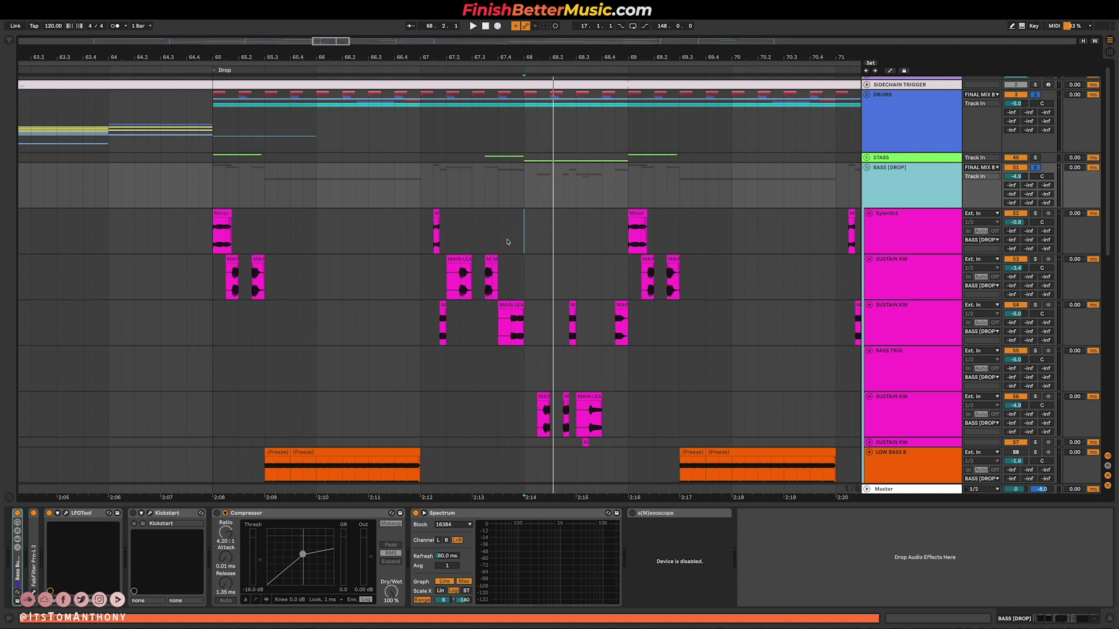
scroll(506, 217, down, 5)
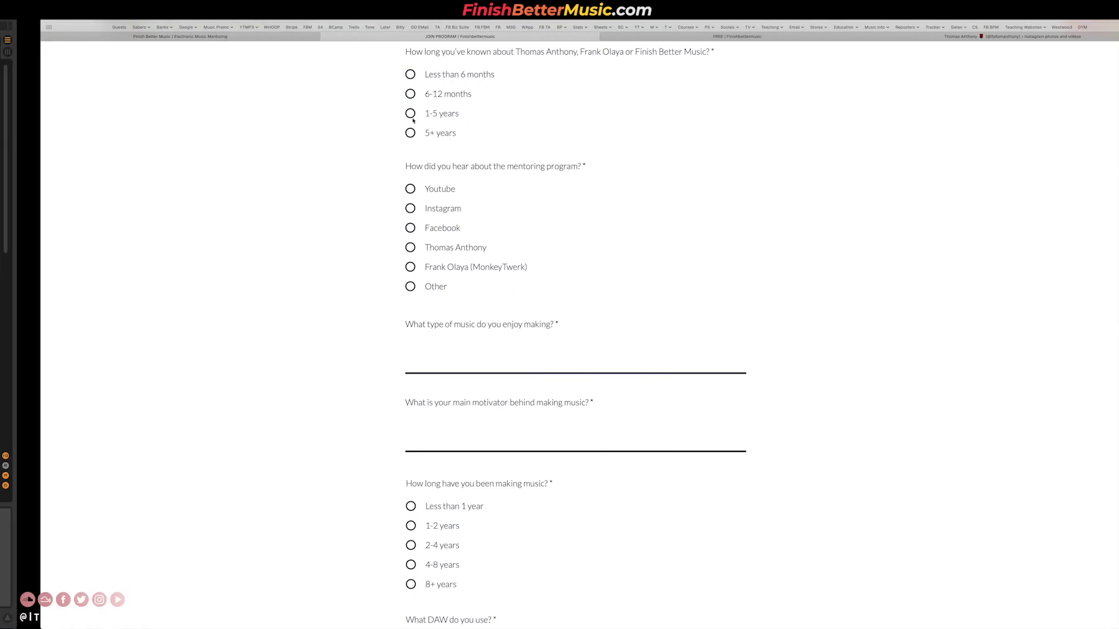
scroll(535, 211, up, 13)
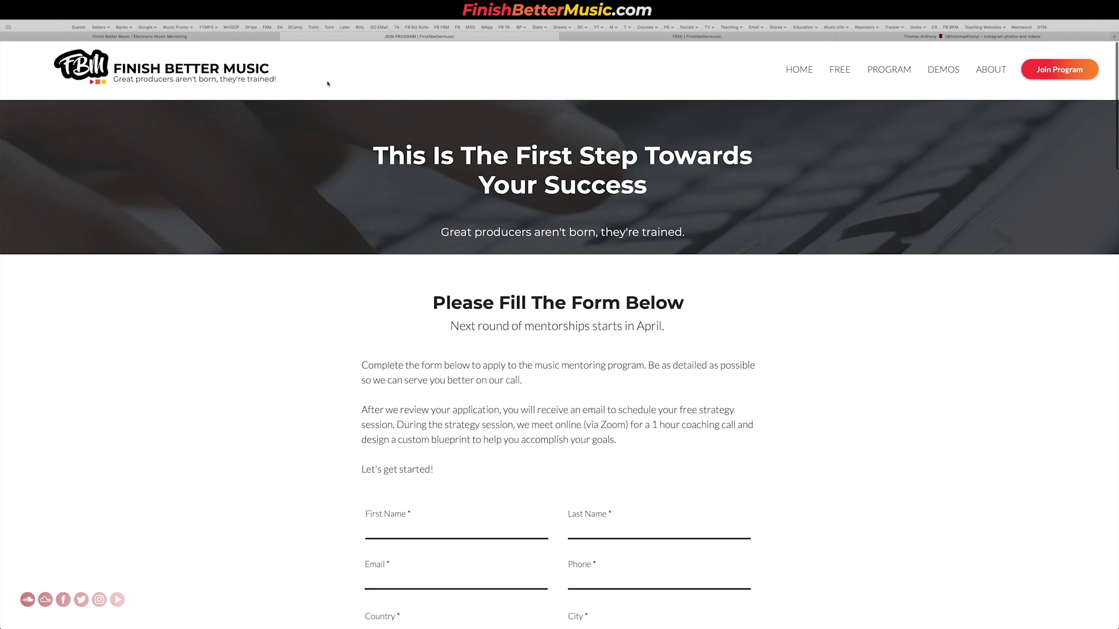
scroll(681, 407, down, 15)
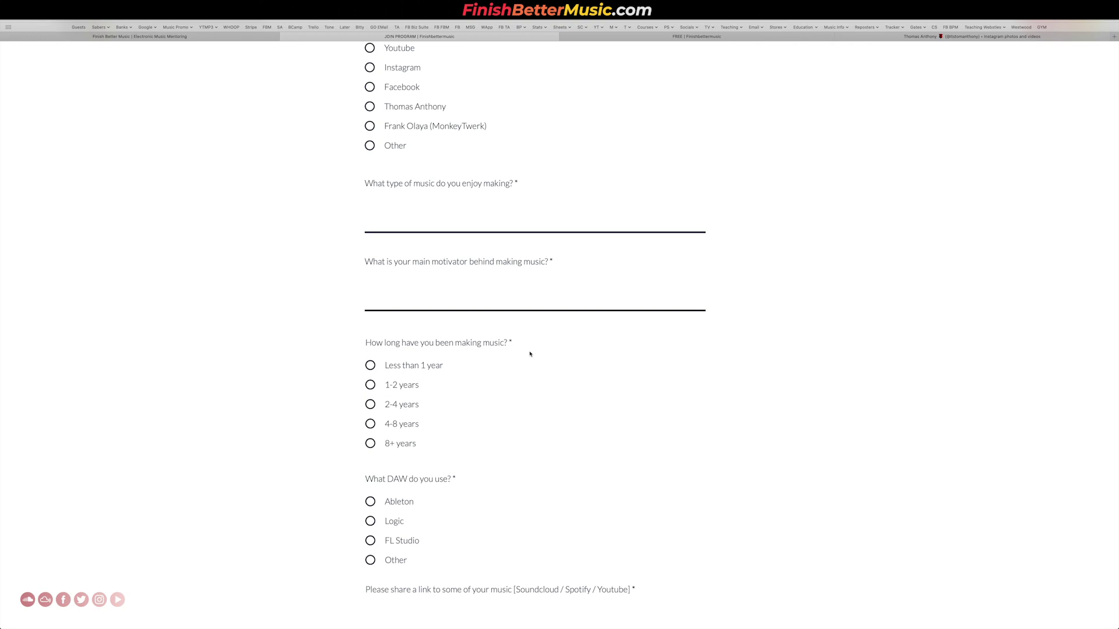
scroll(574, 342, down, 10)
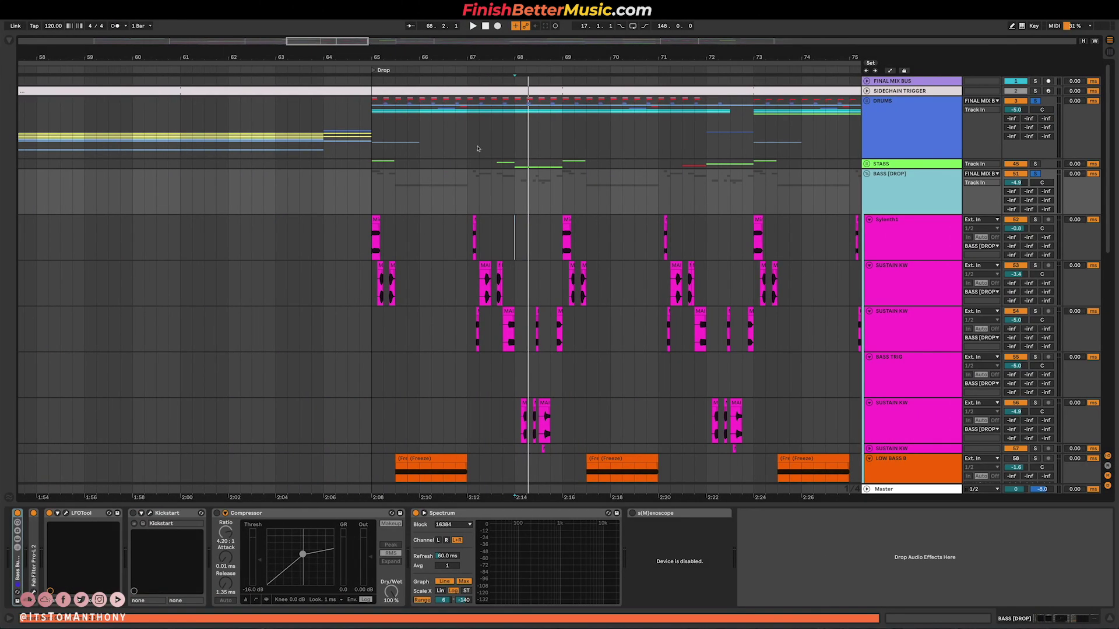
Step: Set the playback start at the Drop, bar 65, and survey the bass clips through the Vocal Drop and Verse 2 sections
click(563, 192)
click(373, 194)
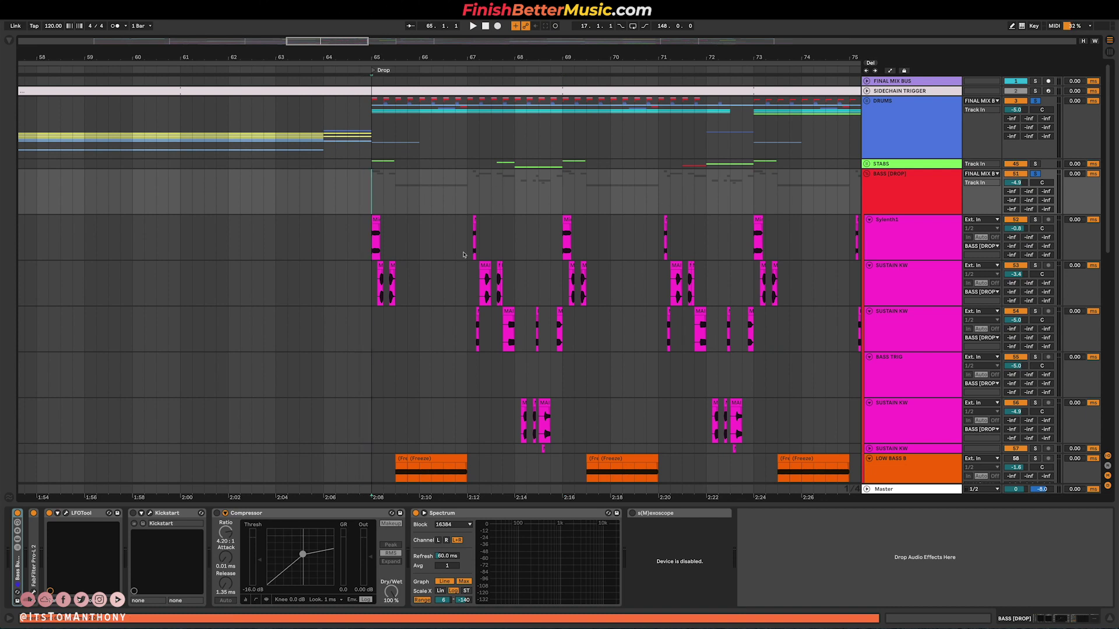
scroll(362, 201, right, 3)
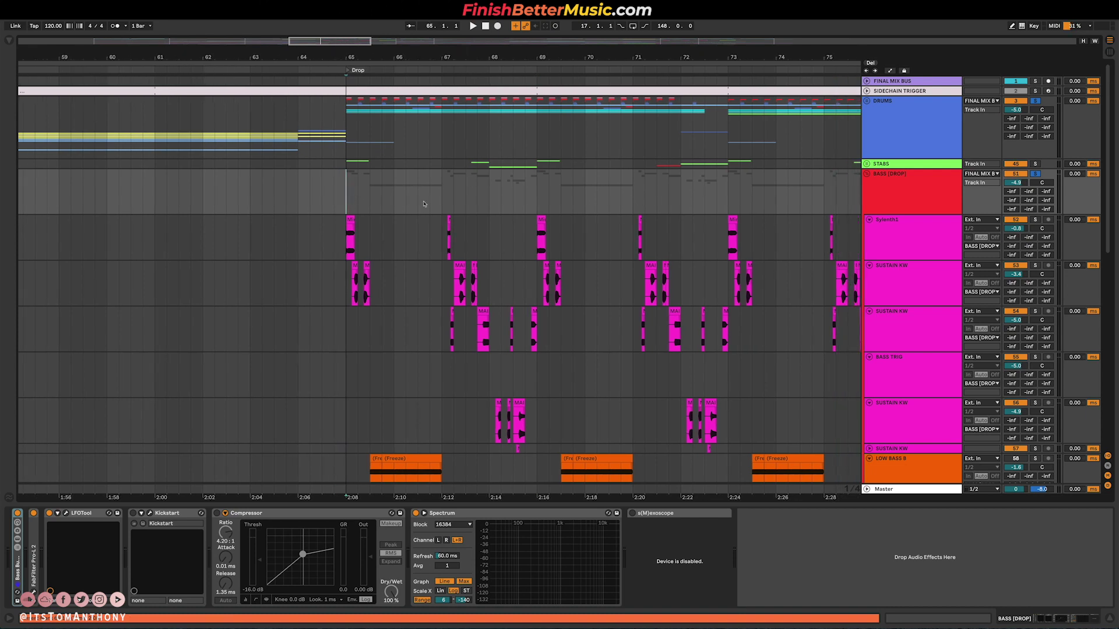
scroll(632, 225, down, 5)
scroll(632, 221, right, 15)
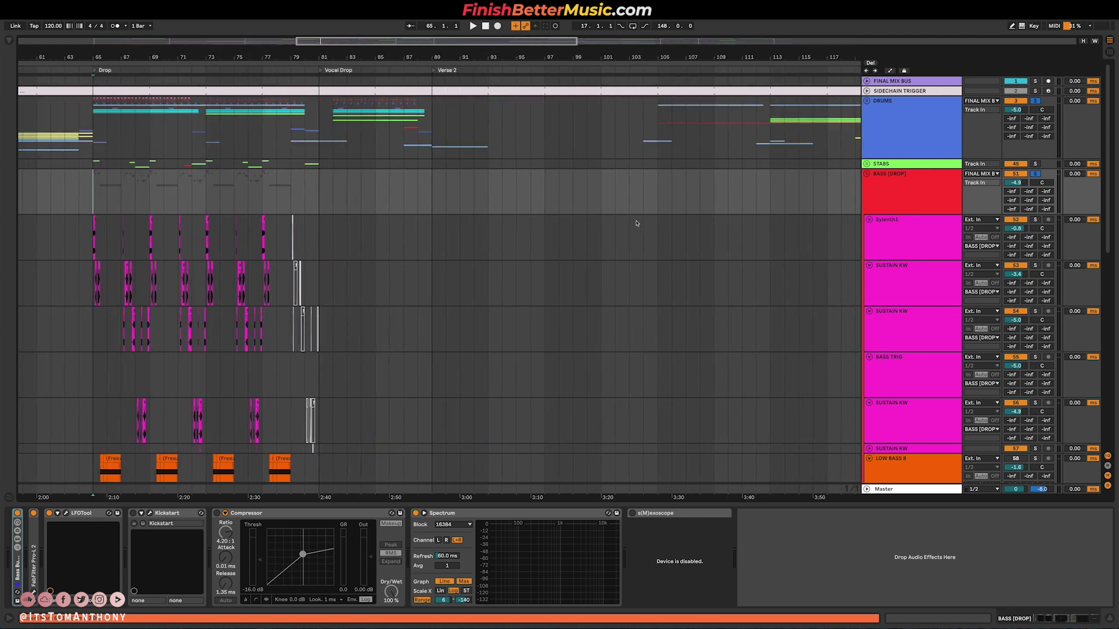
Step: Set the playback start at CHORUS 2B, bar 137, and play its opening bass hits twice
scroll(637, 222, right, 8)
scroll(587, 207, up, 5)
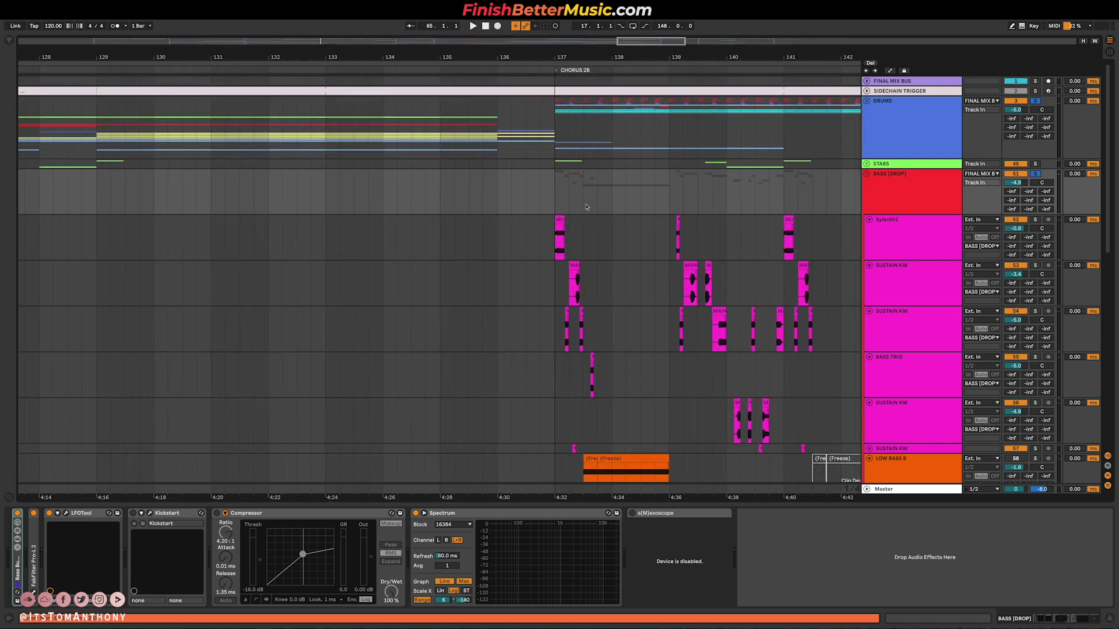
click(555, 197)
scroll(571, 325, up, 3)
key(space)
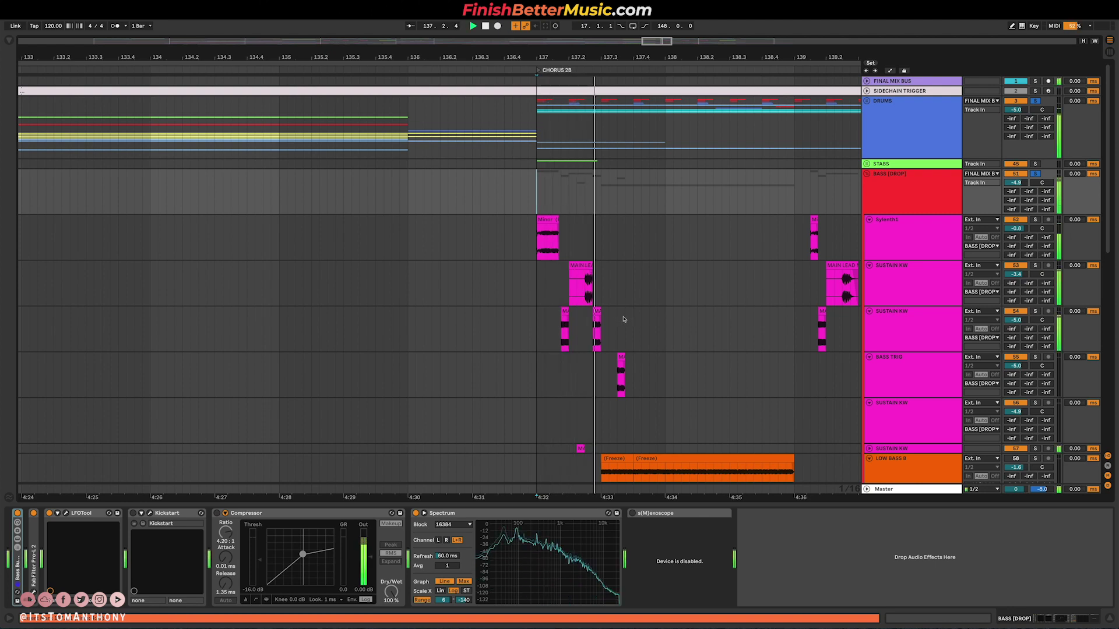
key(space)
key(space)
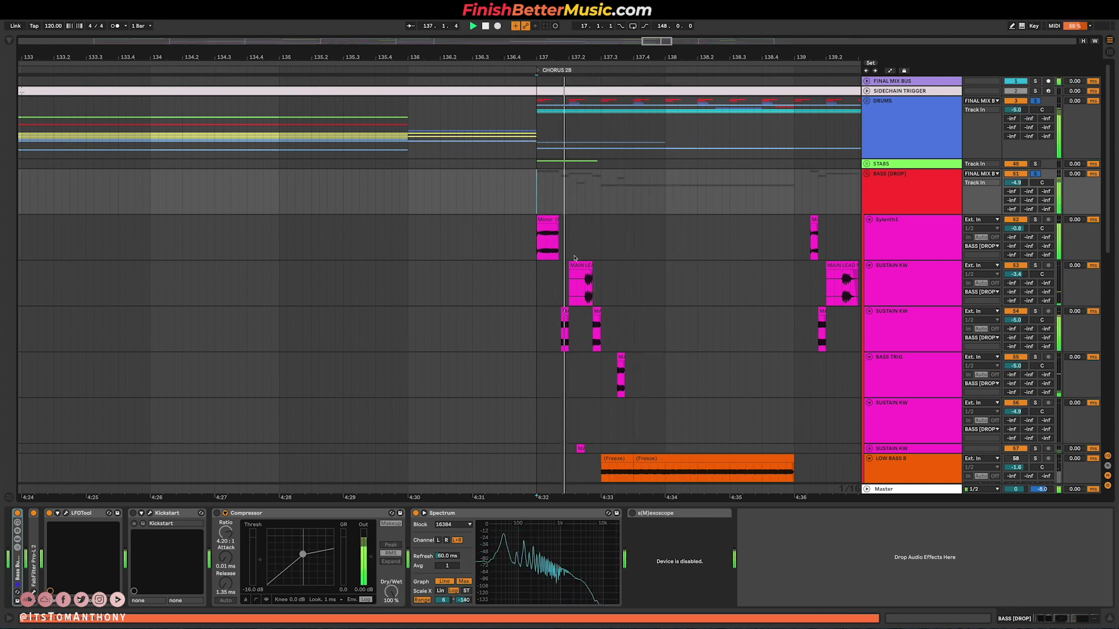
key(space)
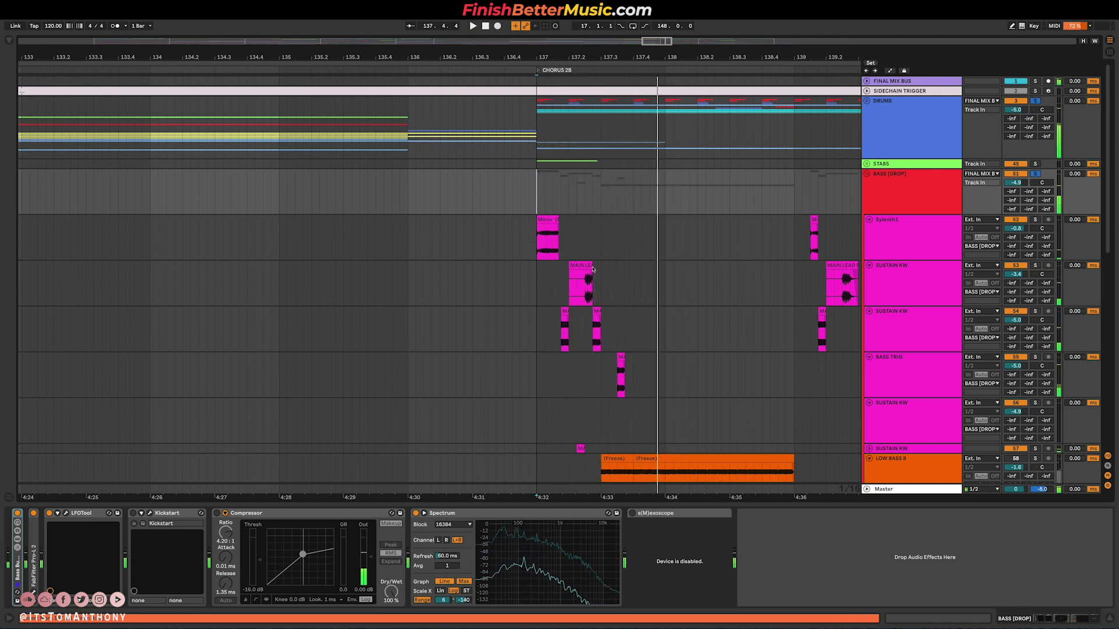
Step: Return to the Drop and play its bass pattern from bar 65 and again from bar 67
scroll(571, 265, down, 5)
scroll(500, 250, left, 8)
scroll(358, 230, left, 12)
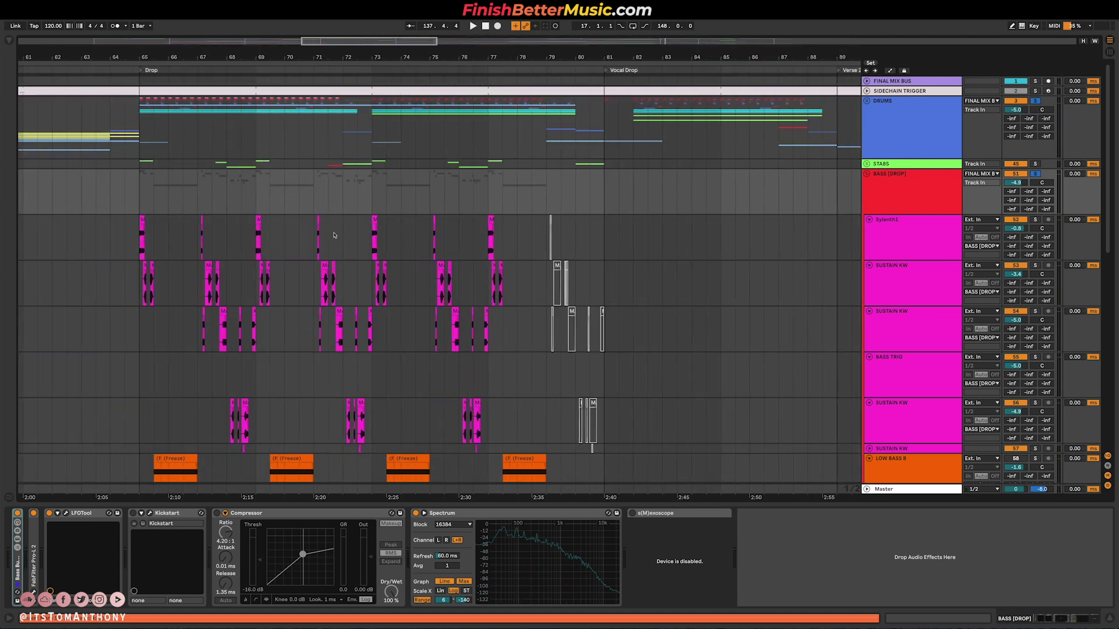
click(272, 200)
key(space)
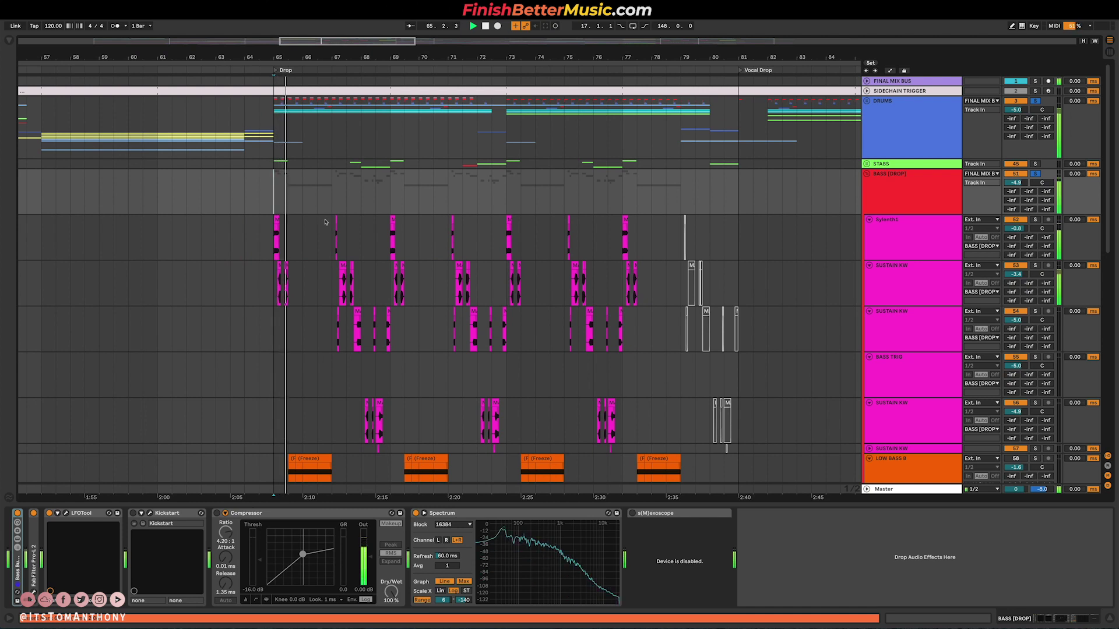
click(333, 201)
key(space)
key(space)
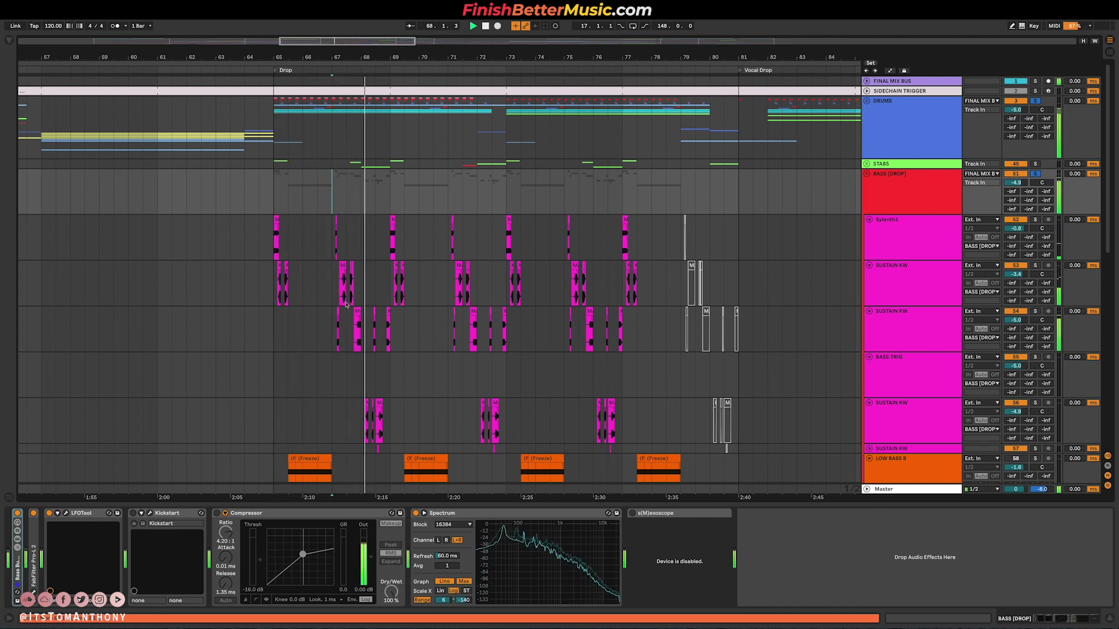
key(space)
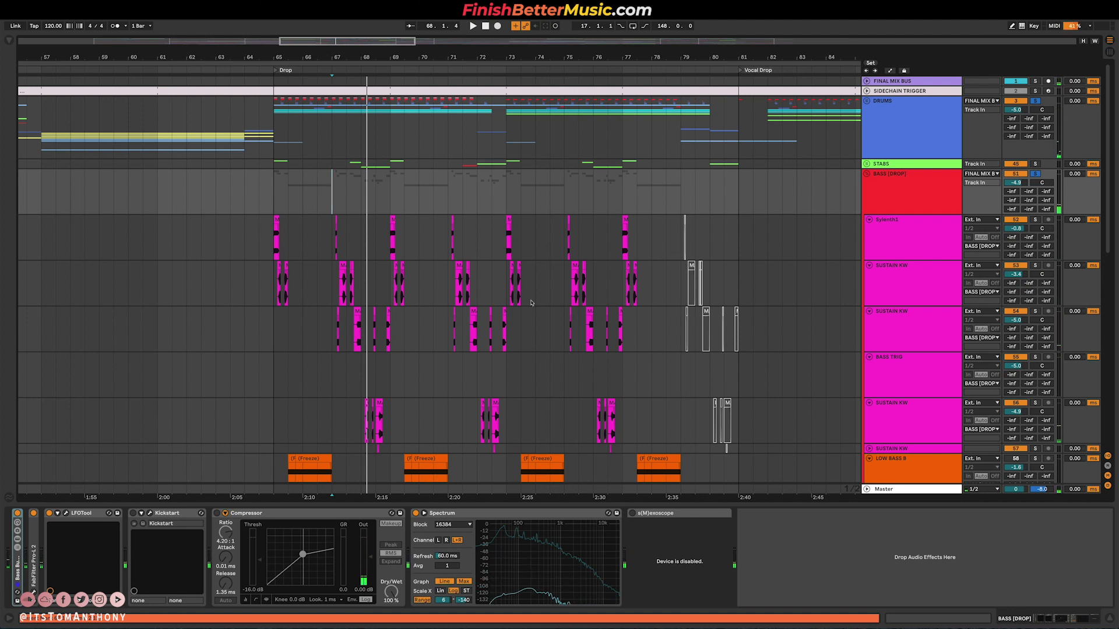
Step: Fold the BASS [DROP] group and the lower TOP BASS V2 group, and unfold the upper TOP BASS V2 group
scroll(278, 258, up, 3)
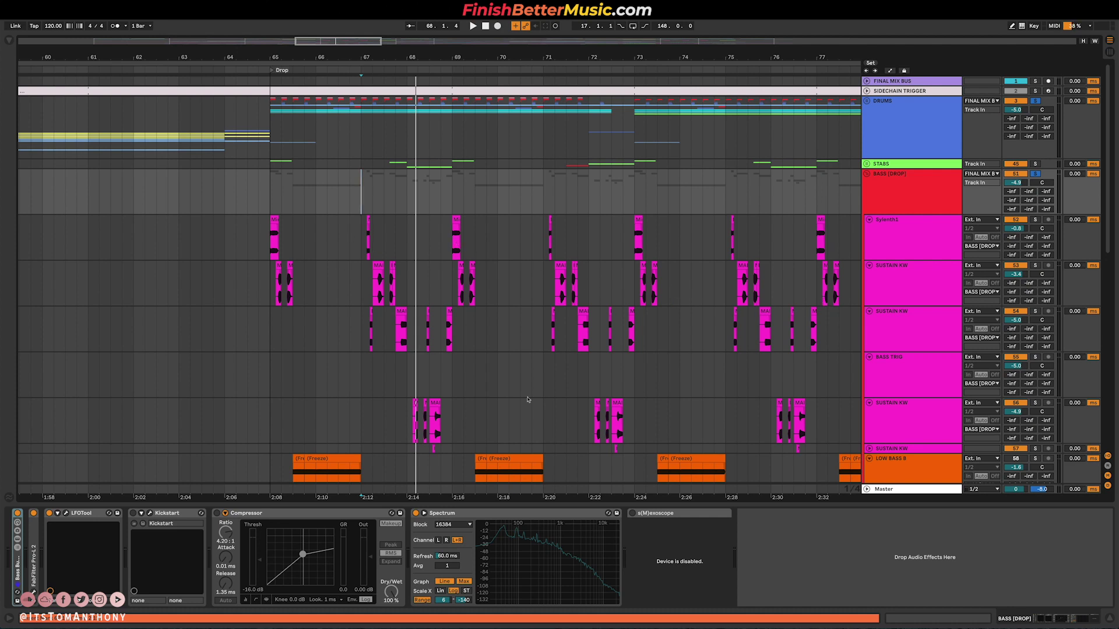
scroll(646, 357, right, 3)
scroll(654, 357, down, 5)
scroll(654, 367, up, 3)
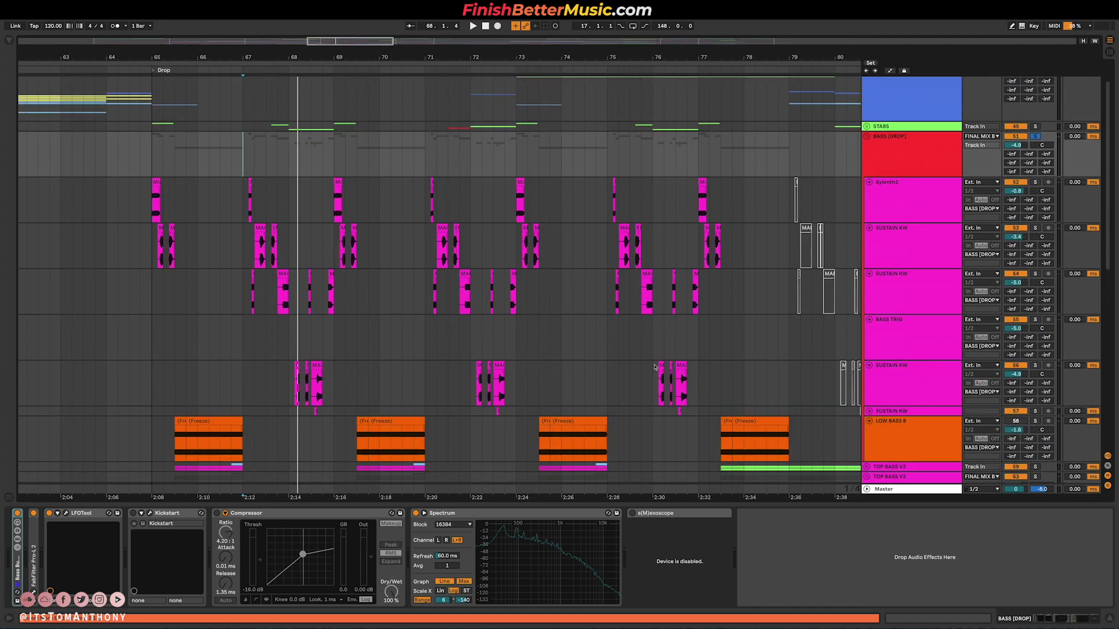
scroll(655, 368, up, 1)
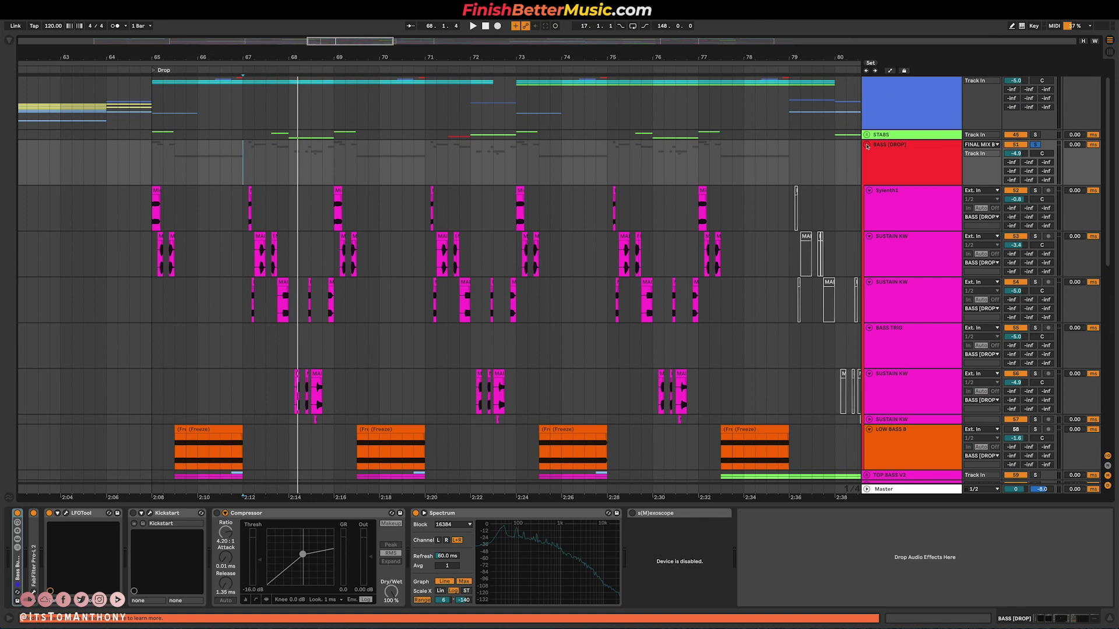
click(867, 146)
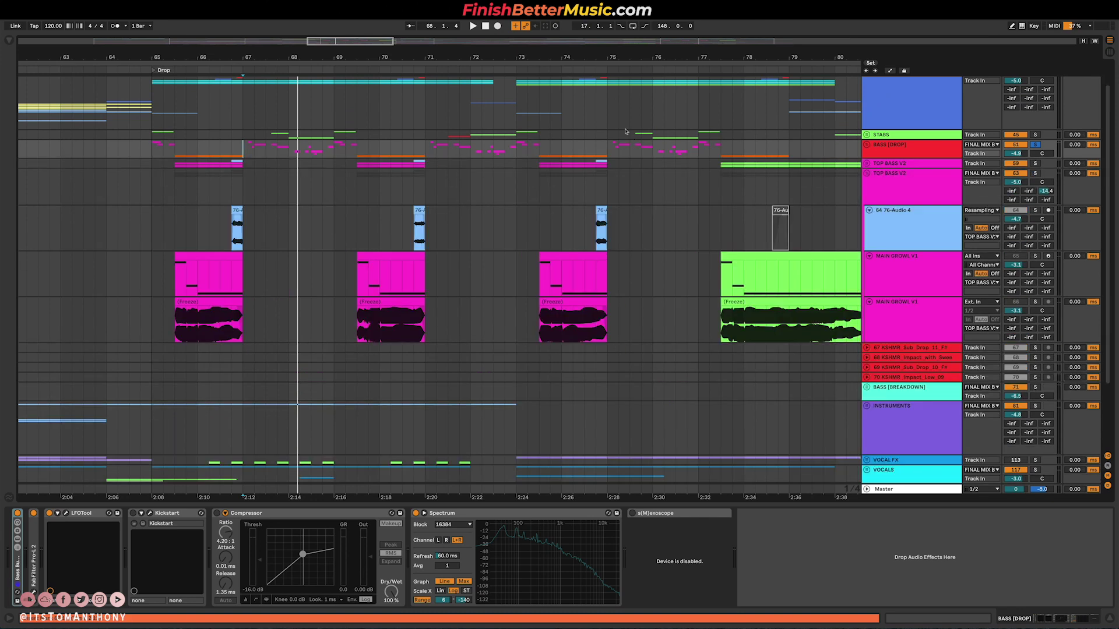
click(175, 290)
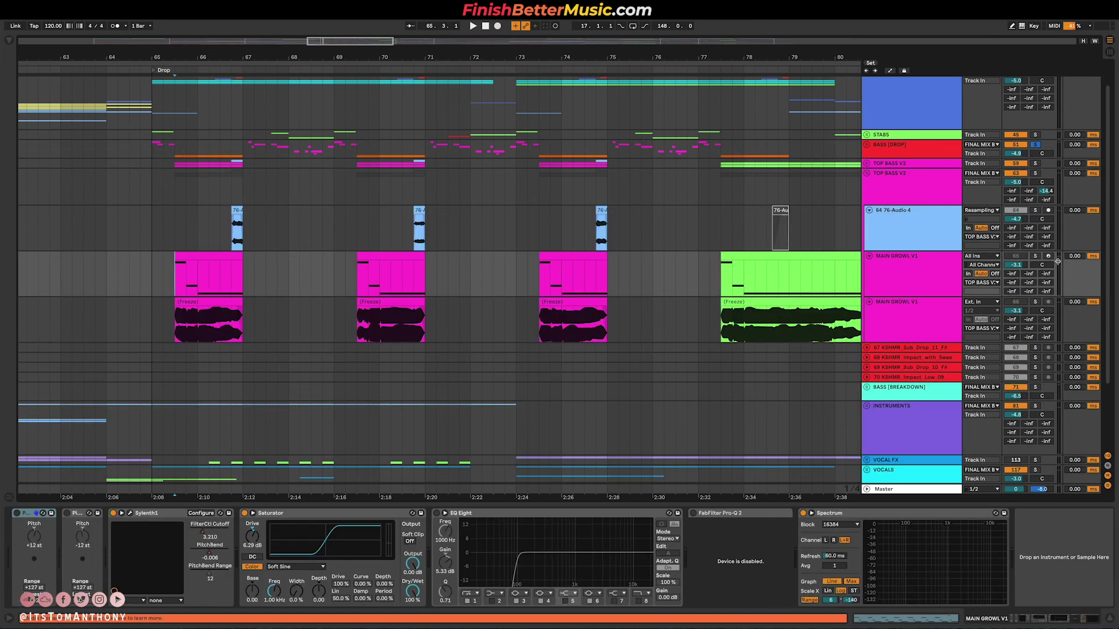
click(867, 173)
click(866, 192)
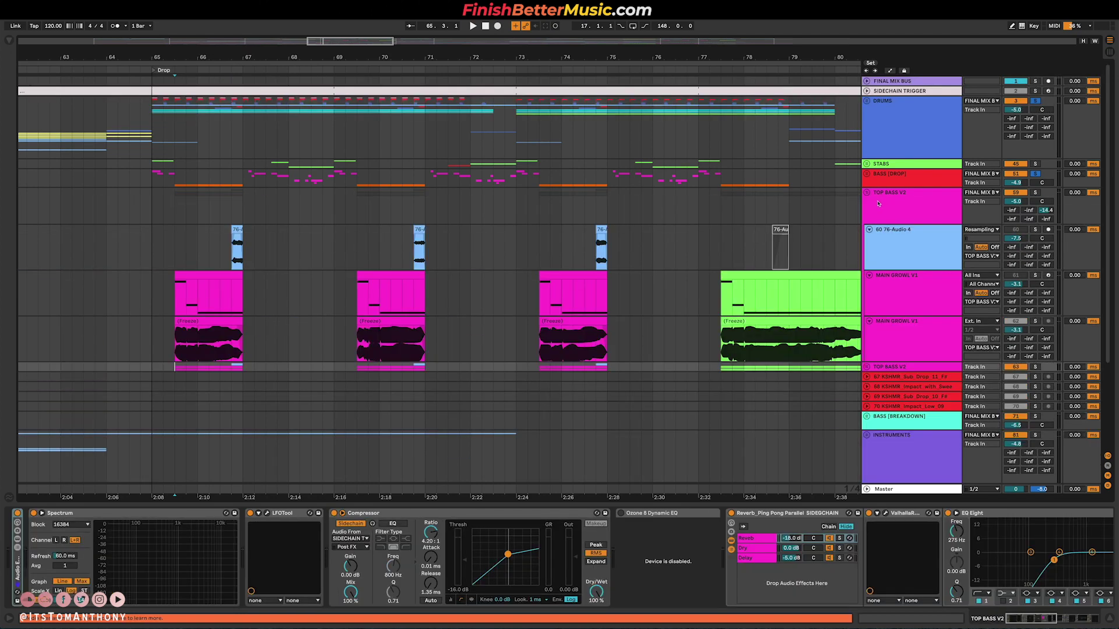
Step: Unfold the BASS [DROP] group again and highlight the first frozen low bass clip in the Drop
click(885, 174)
click(867, 173)
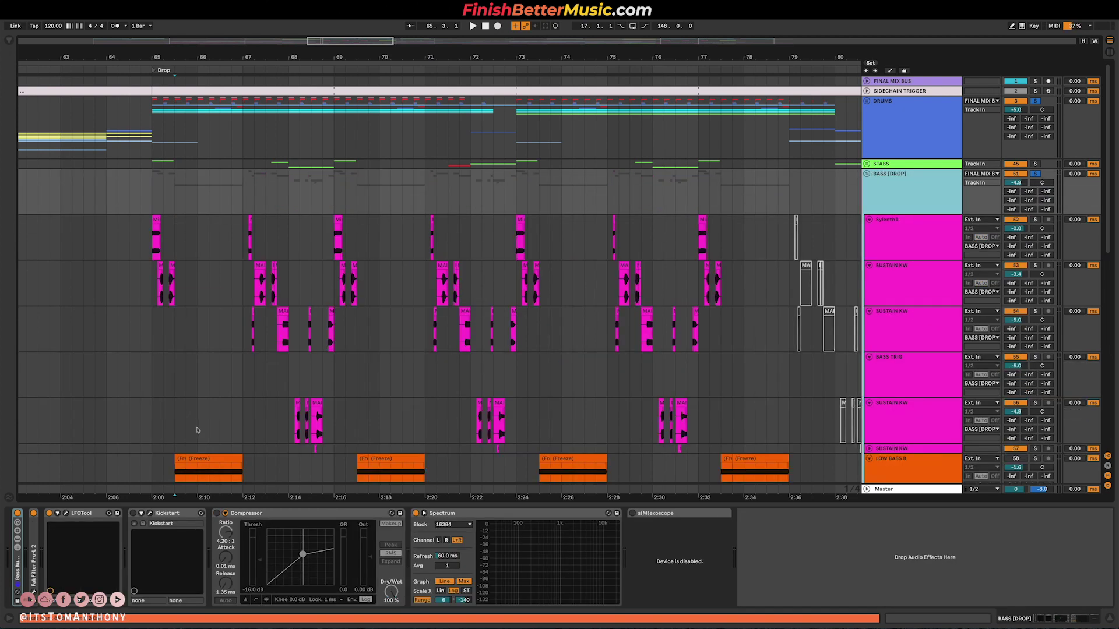
scroll(197, 430, down, 3)
drag(174, 378, 255, 379)
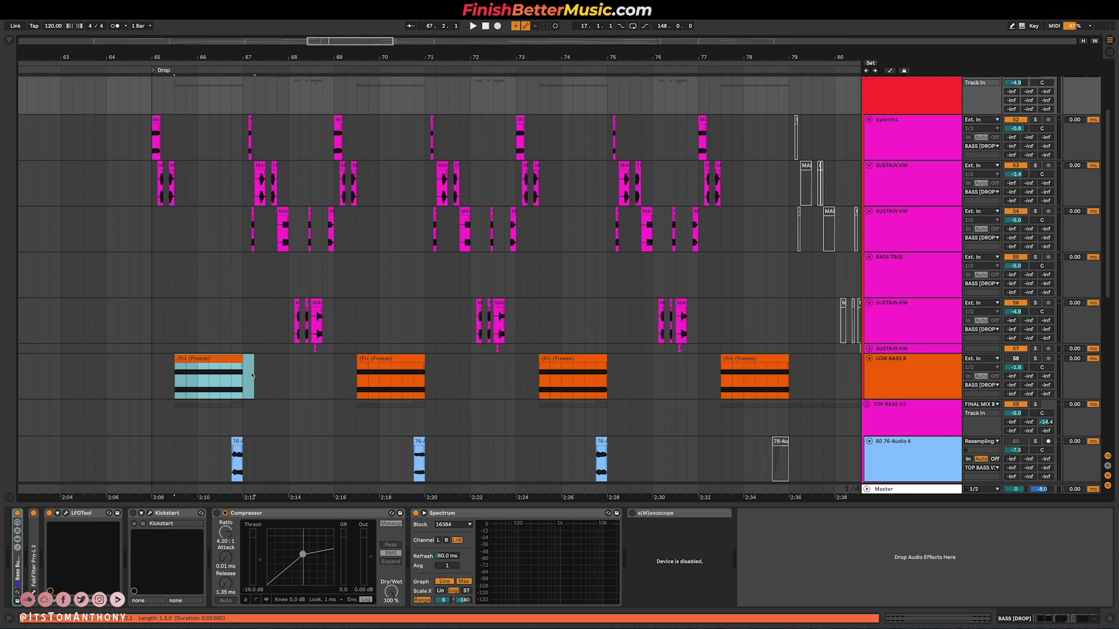
Step: Solo the upper TOP BASS V2 group and play it from the start of the first growl clip
scroll(176, 350, down, 6)
click(176, 346)
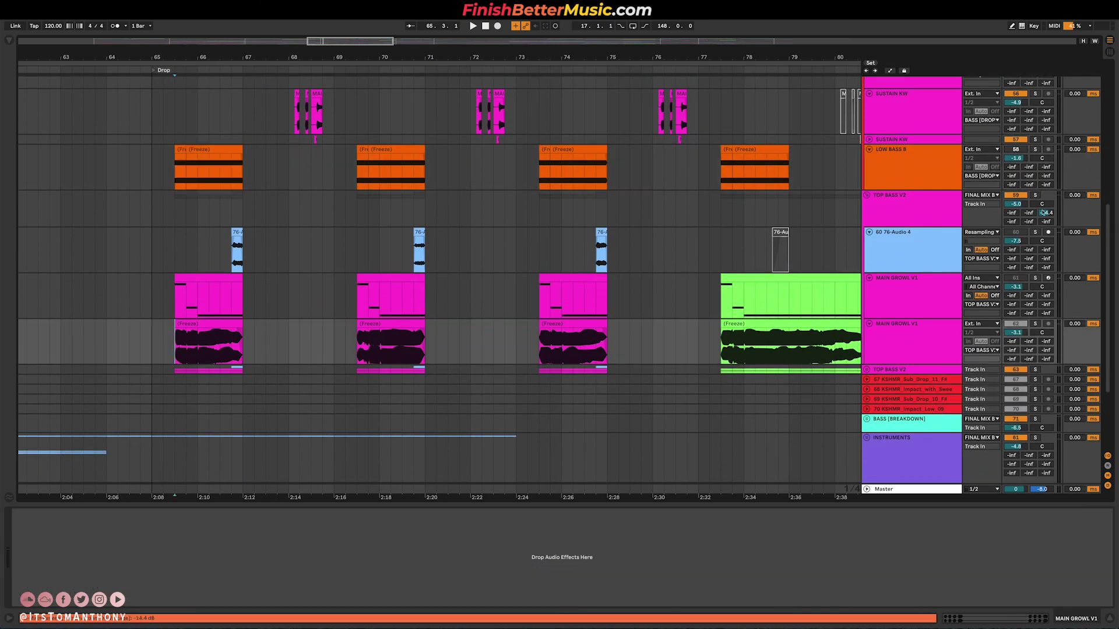
key(space)
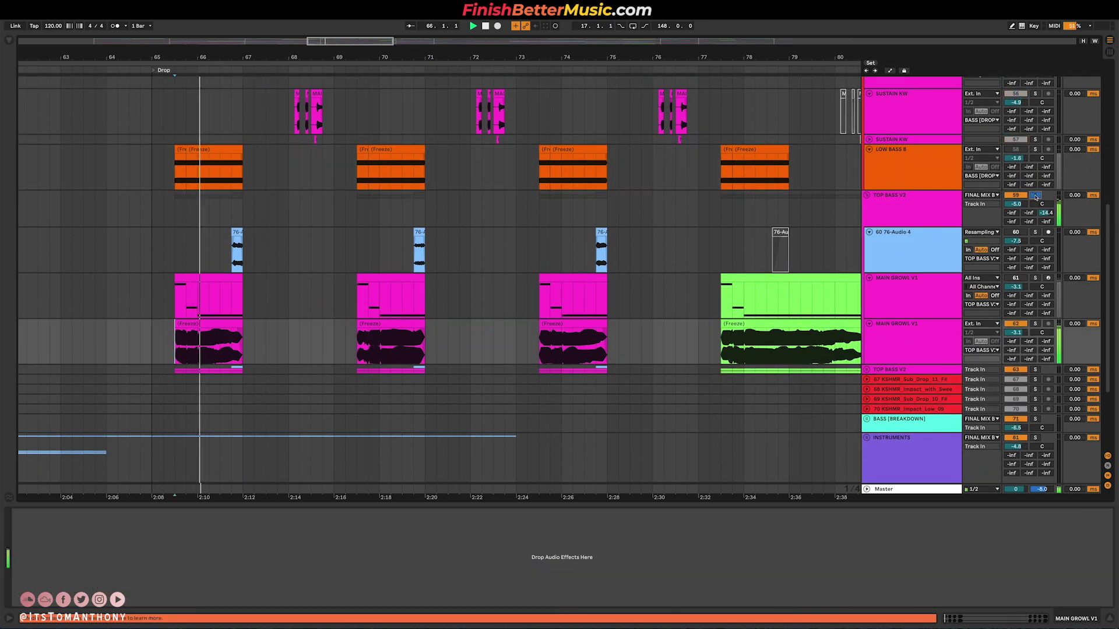
key(space)
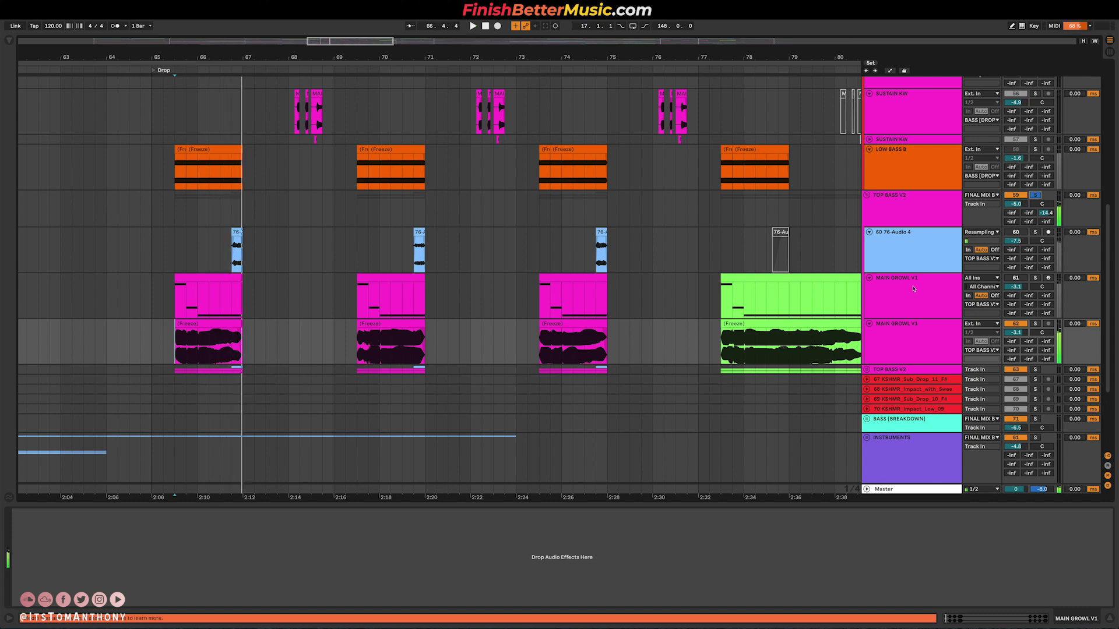
Step: Show the device chain of the MIDI MAIN GROWL V1 track and replay the soloed first growl phrase
click(916, 287)
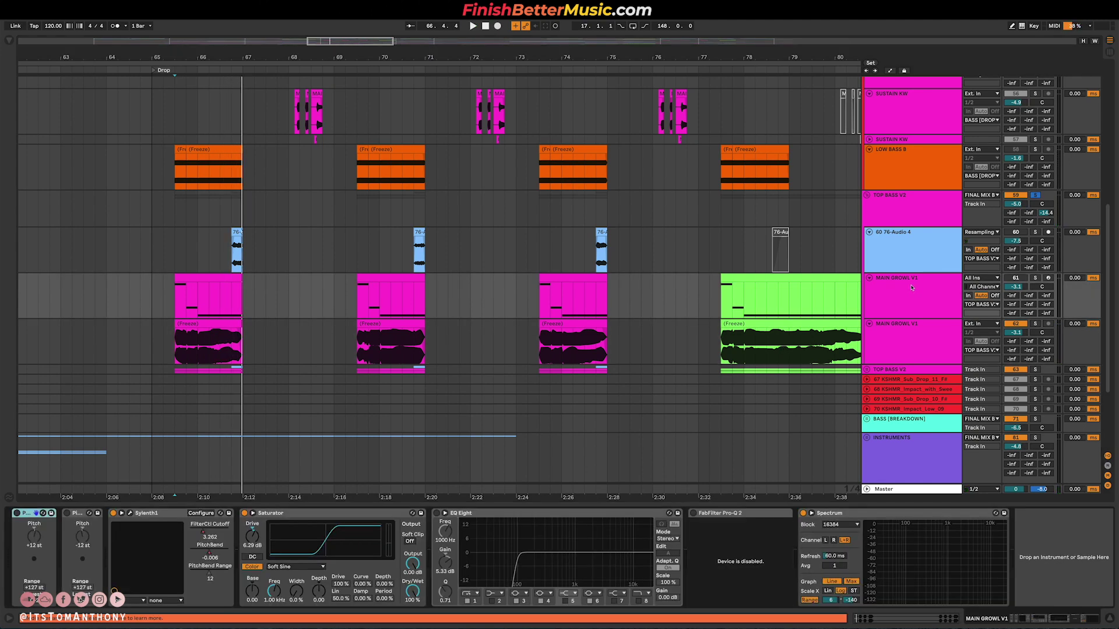
key(space)
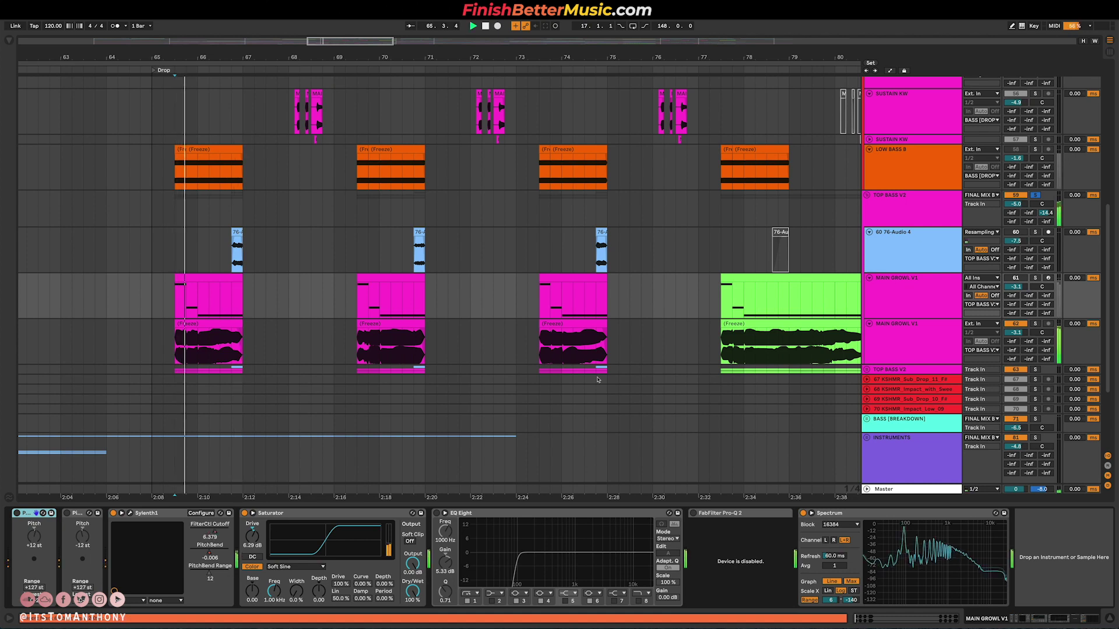
key(space)
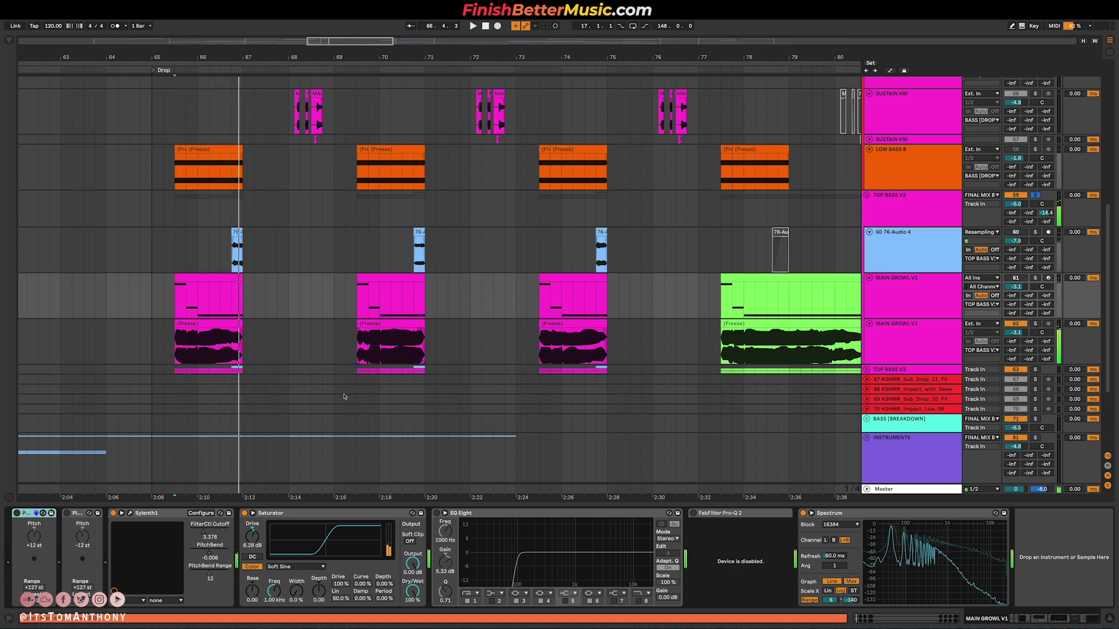
Step: Fold the MIDI MAIN GROWL V1 track and select the first frozen clip on the audio MAIN GROWL V1 track
click(868, 278)
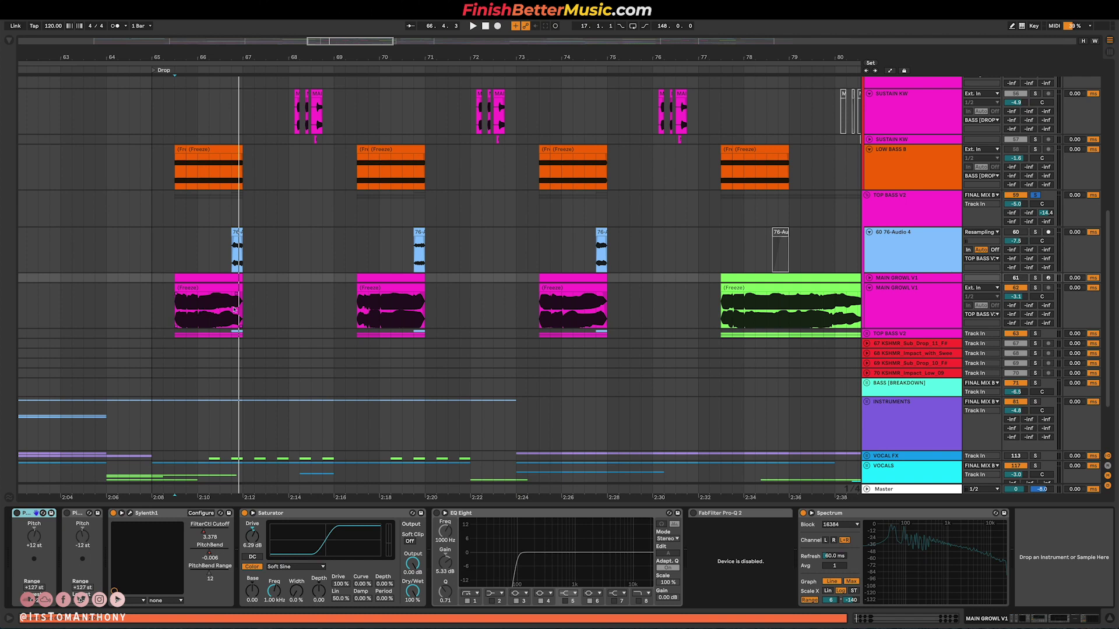
click(174, 305)
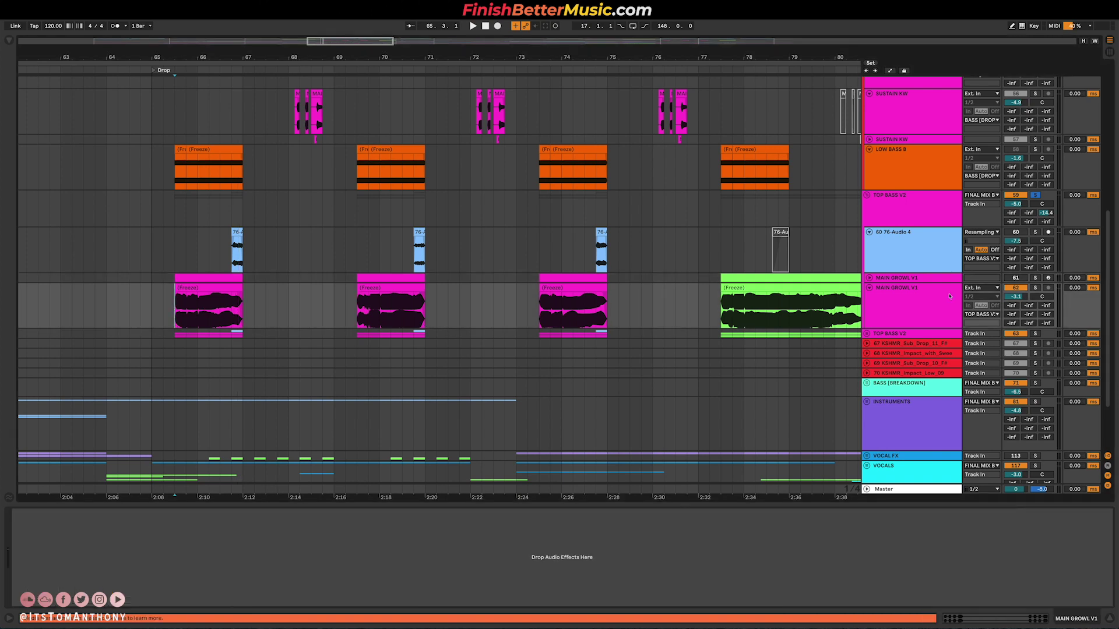
click(949, 296)
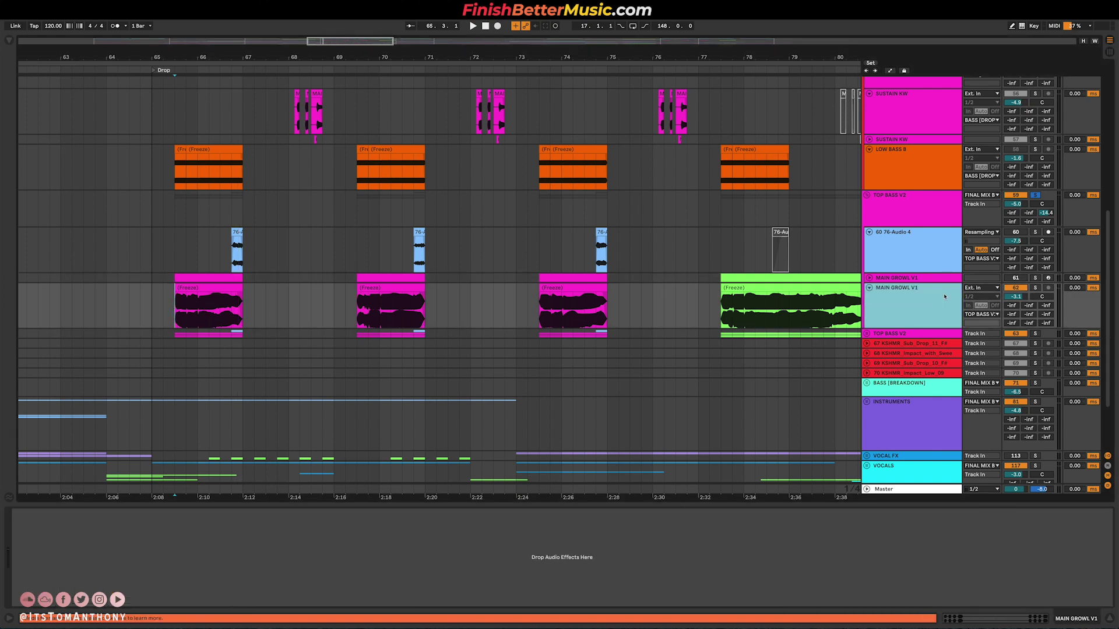
drag(175, 305, 245, 303)
scroll(245, 303, right, 1)
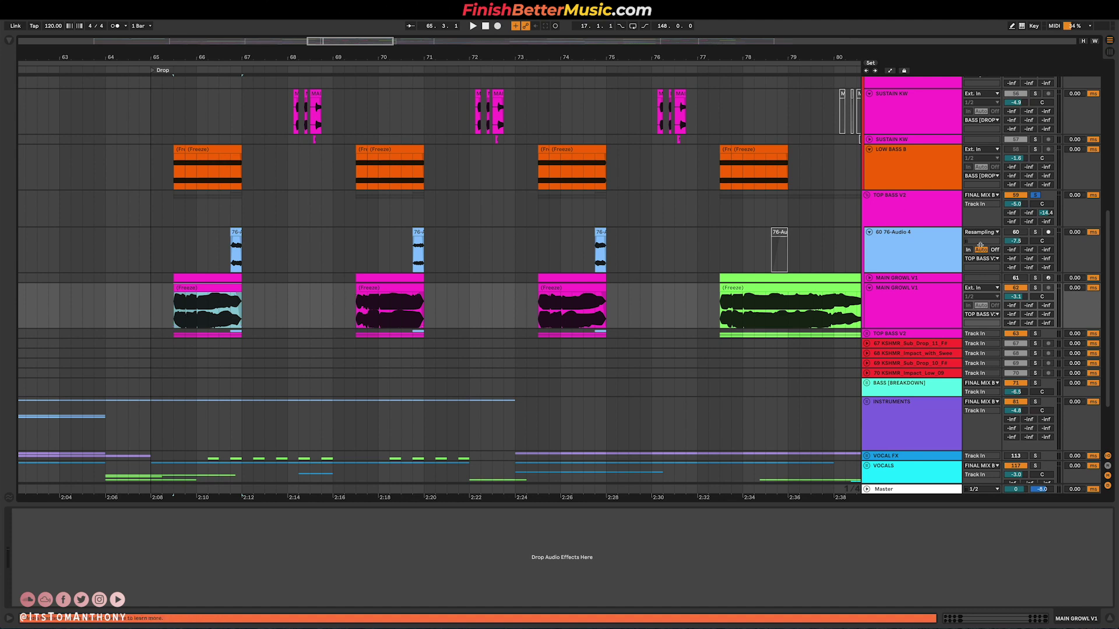
Step: Unfold and solo the lower TOP BASS V2 group, and play both top bass groups together through the first two growl phrases
scroll(229, 299, up, 3)
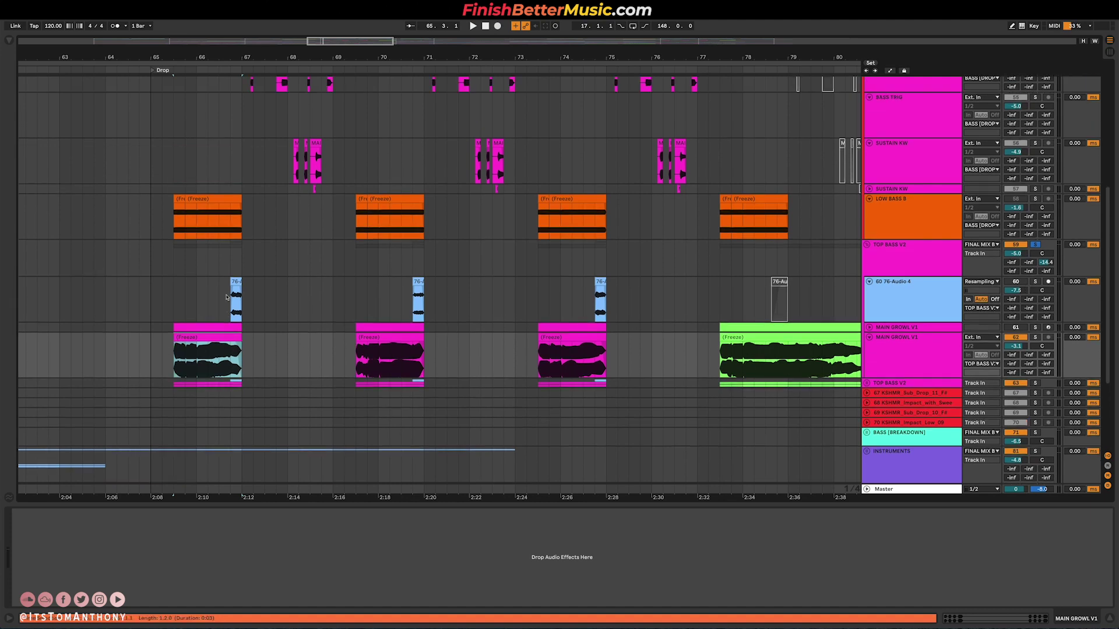
scroll(874, 351, down, 2)
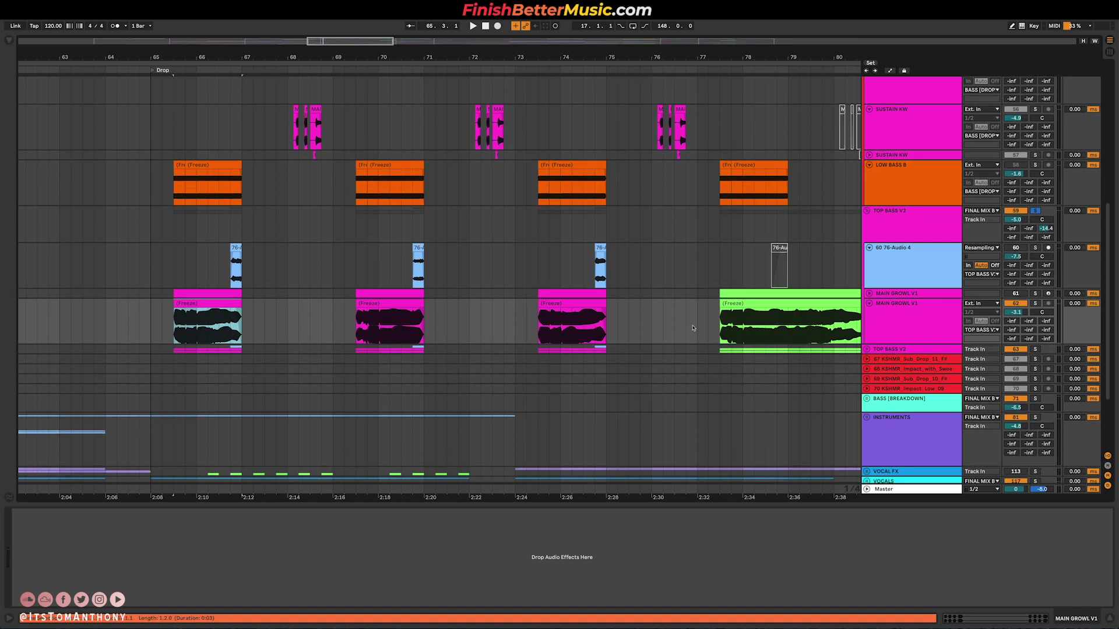
click(868, 350)
scroll(236, 463, down, 4)
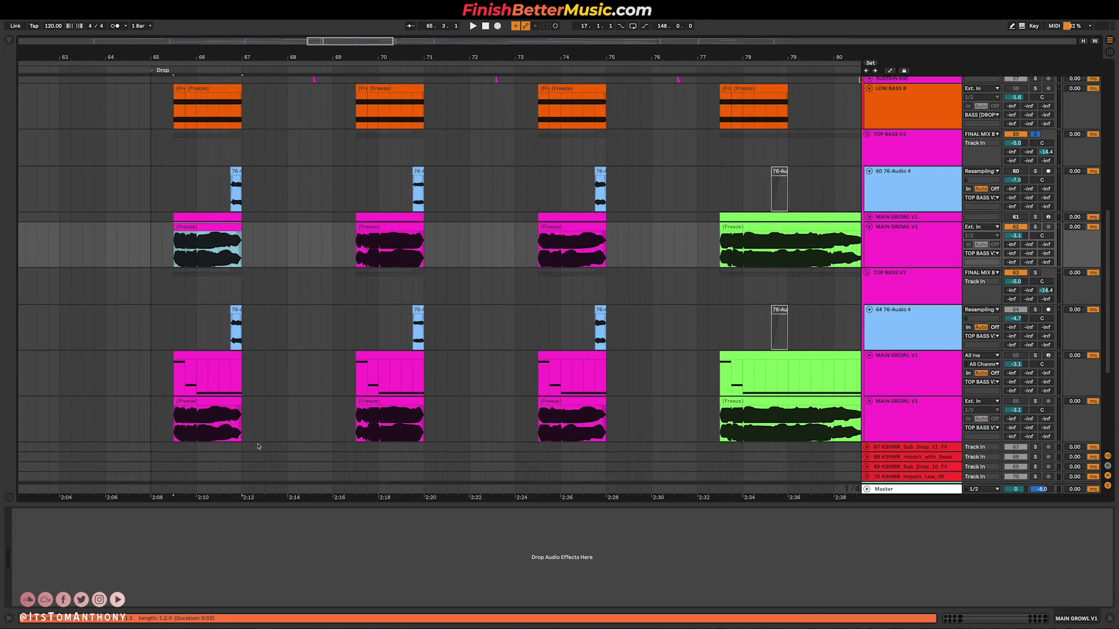
click(915, 311)
click(1035, 267)
key(space)
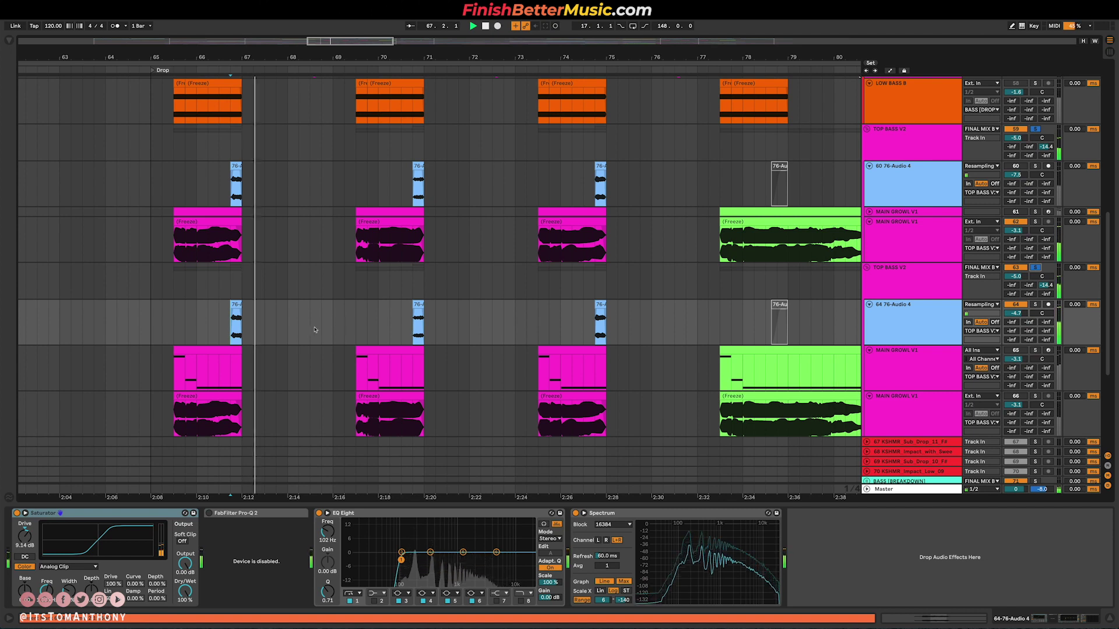
click(396, 329)
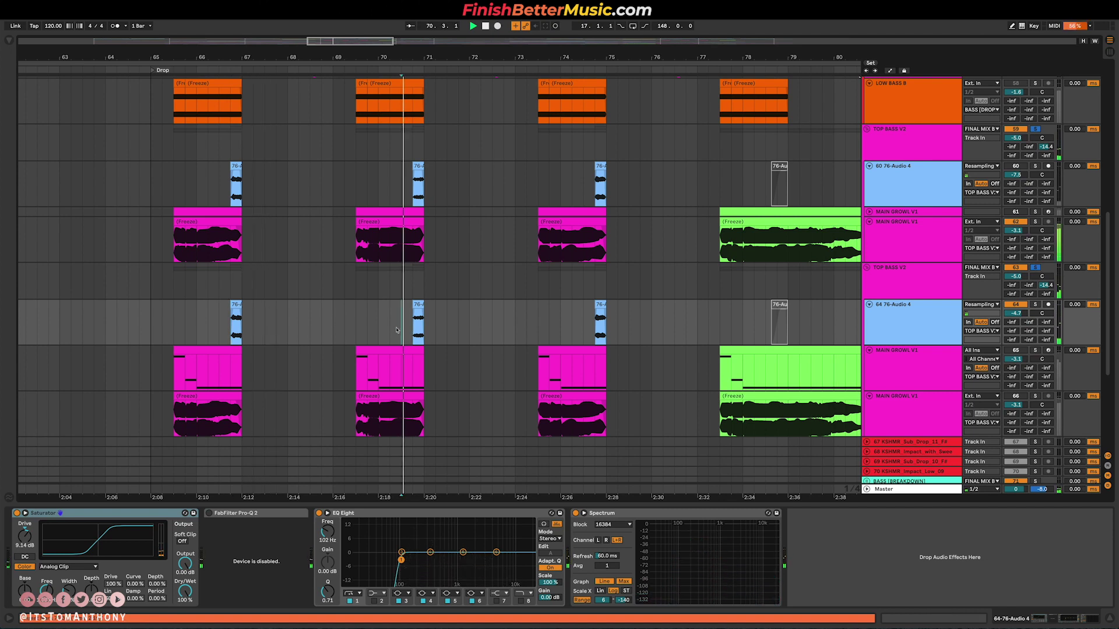
click(356, 330)
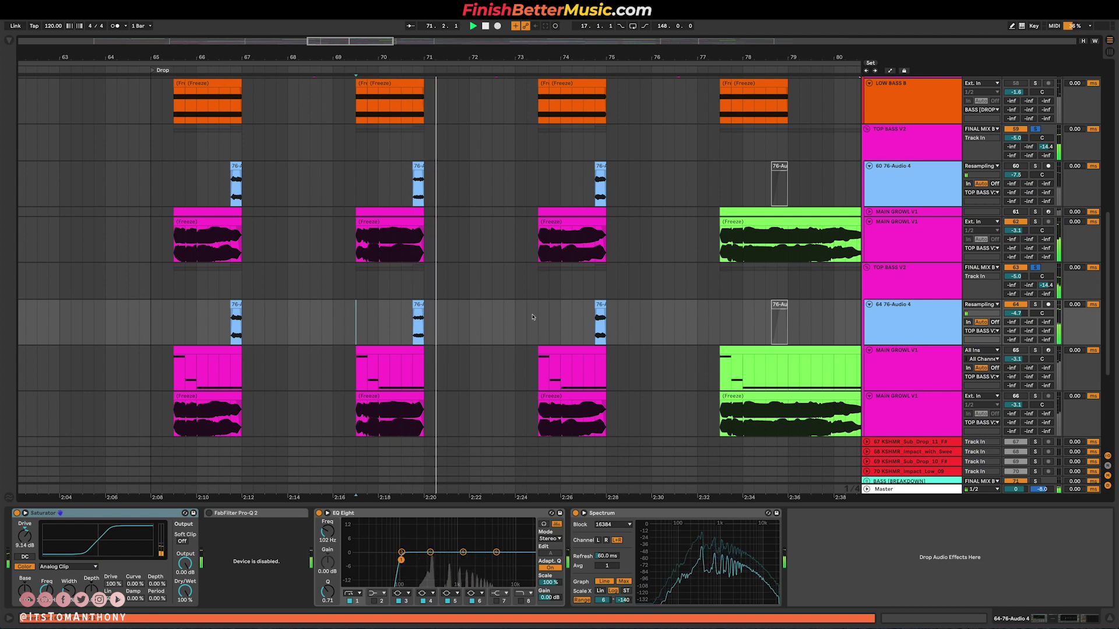
Step: Show the device chain of the upper TOP BASS V2 group and fold the group
scroll(699, 294, up, 5)
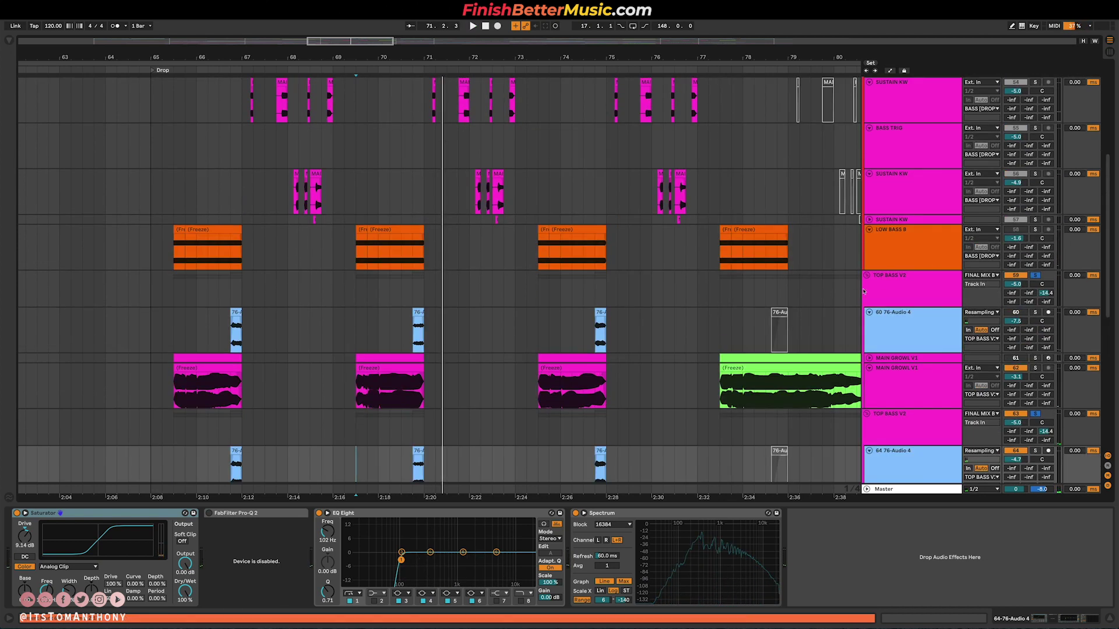
click(897, 284)
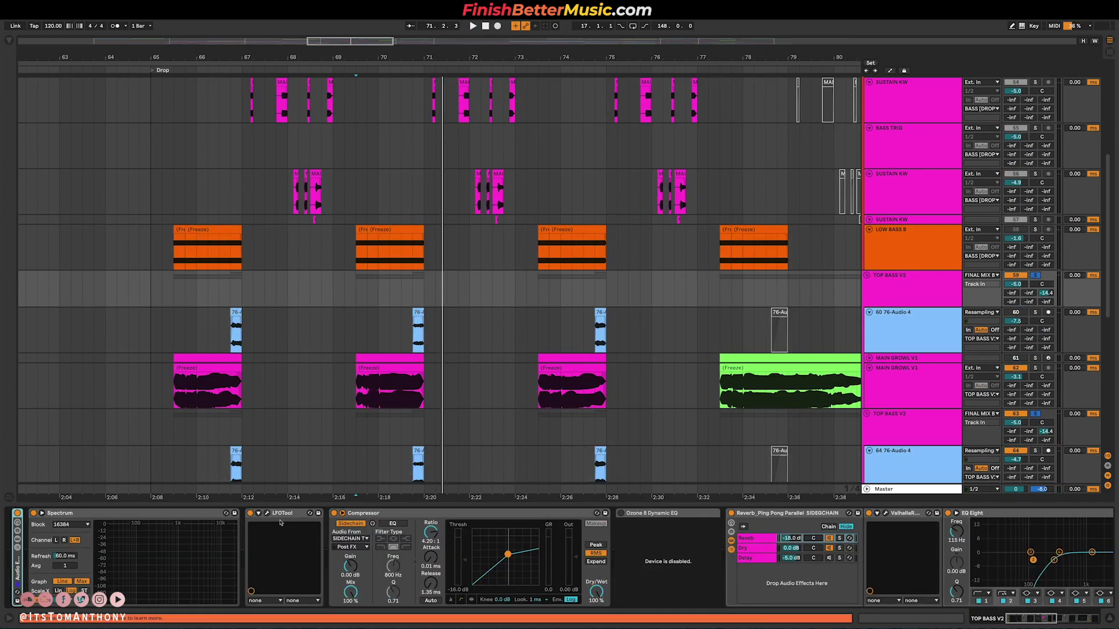
click(867, 278)
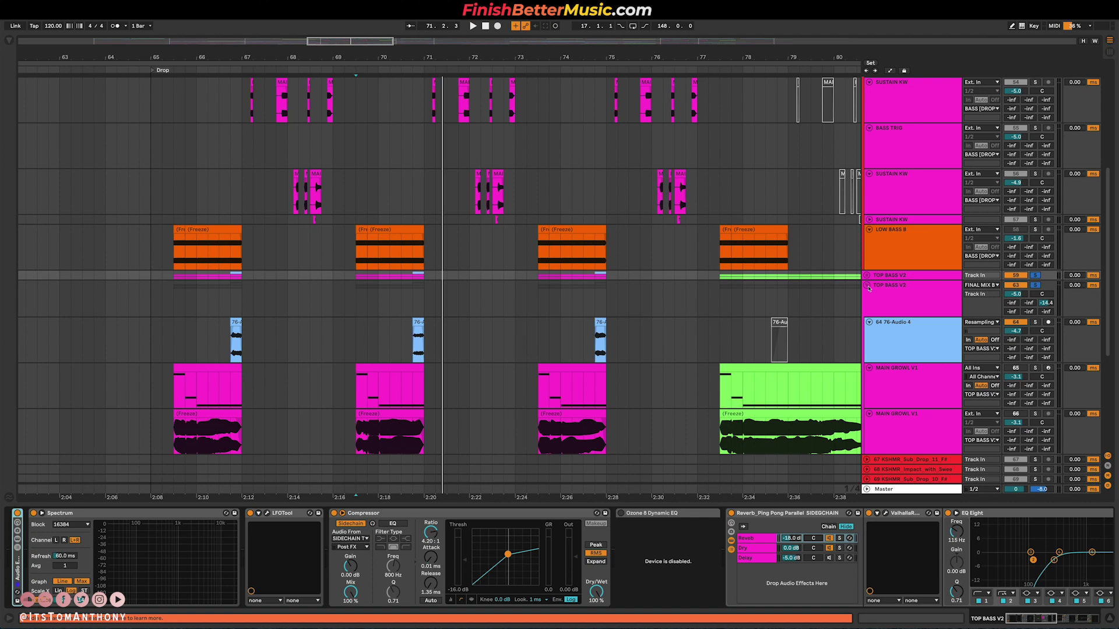
Step: Open the last green clip on the MIDI MAIN GROWL V1 track and list the devices available for its clip envelopes
double_click(750, 373)
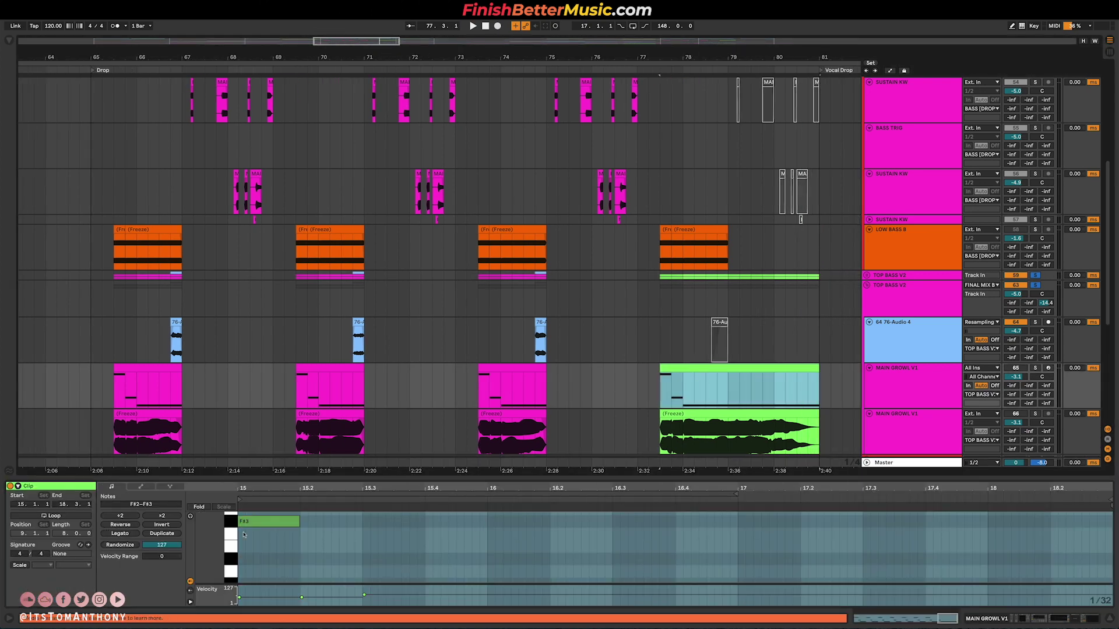
click(141, 487)
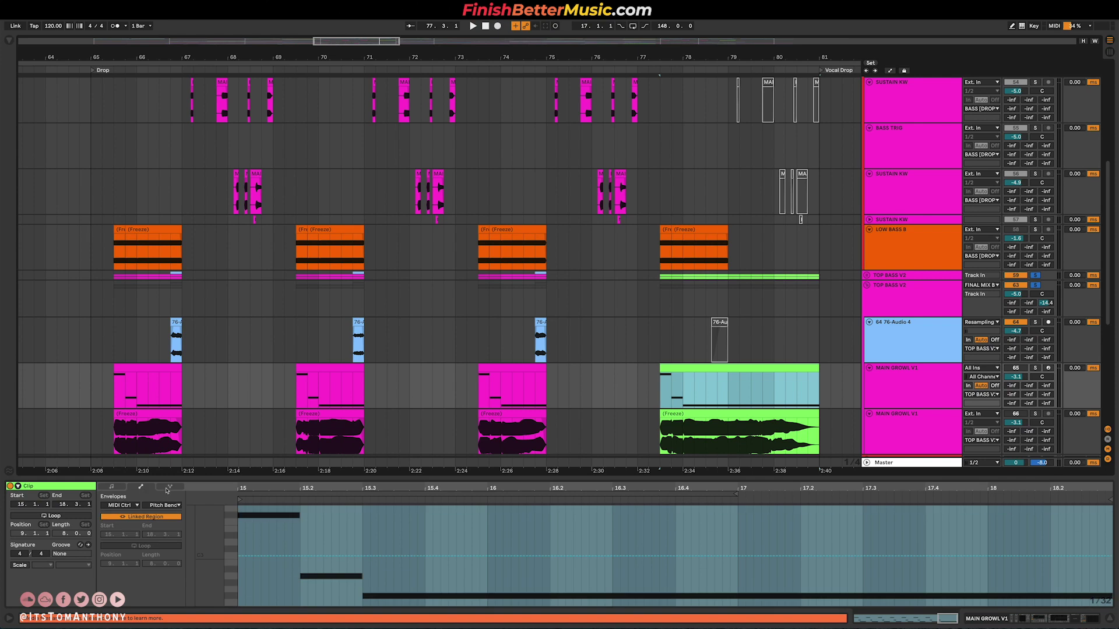
click(132, 506)
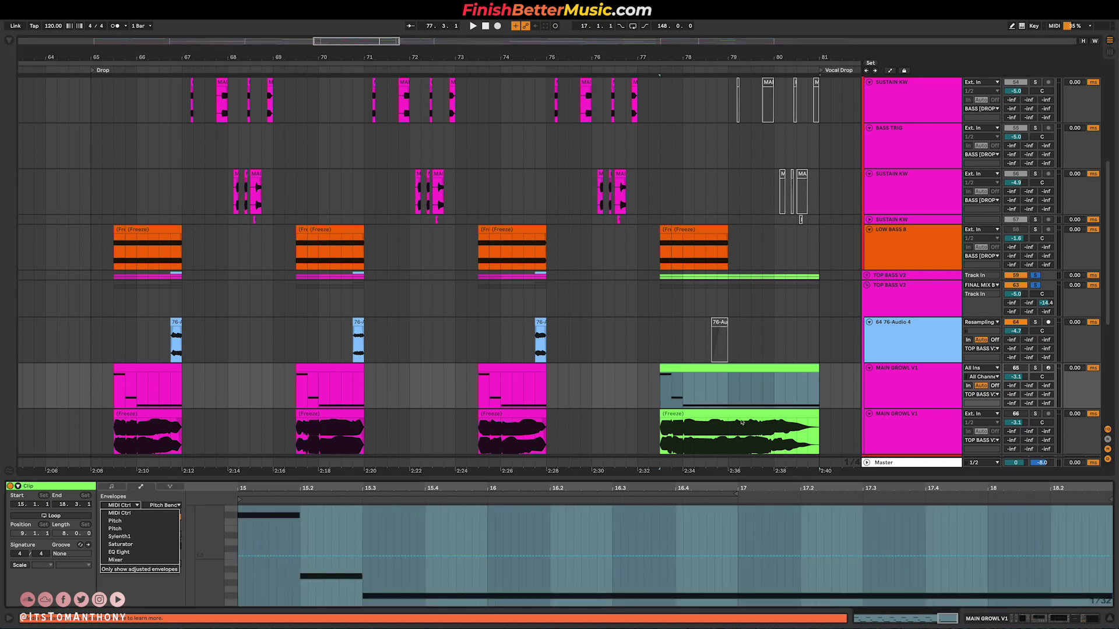
Step: Show the automation lanes, play the last growl phrase from just before its start to audition the filter cutoff sweep, and hide the automation
drag(742, 394, 761, 389)
key(a)
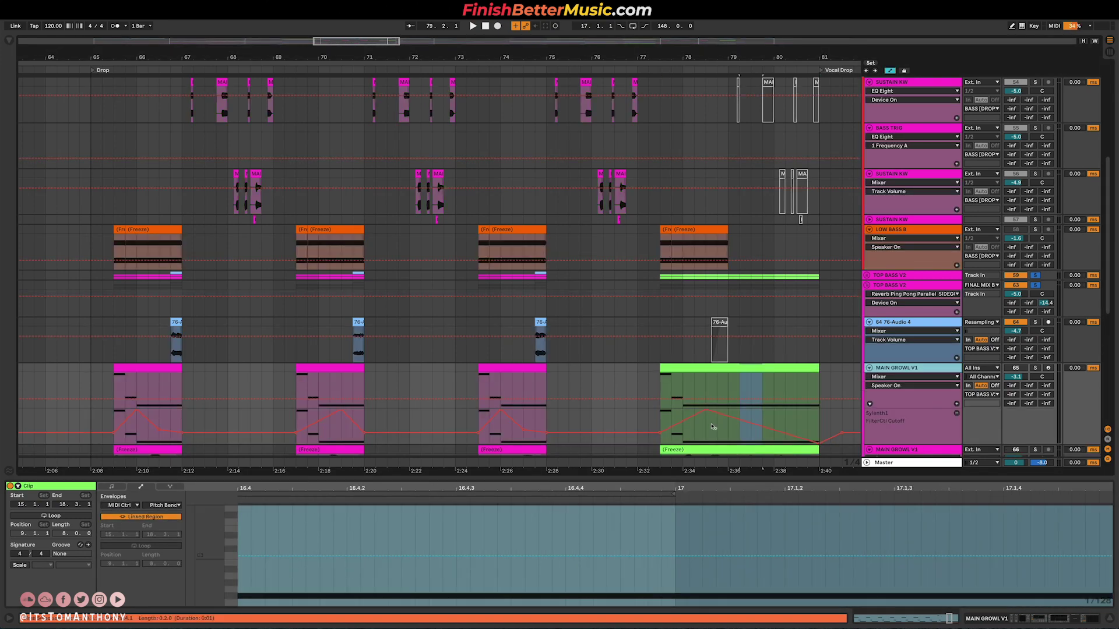
click(649, 419)
key(space)
key(a)
key(a)
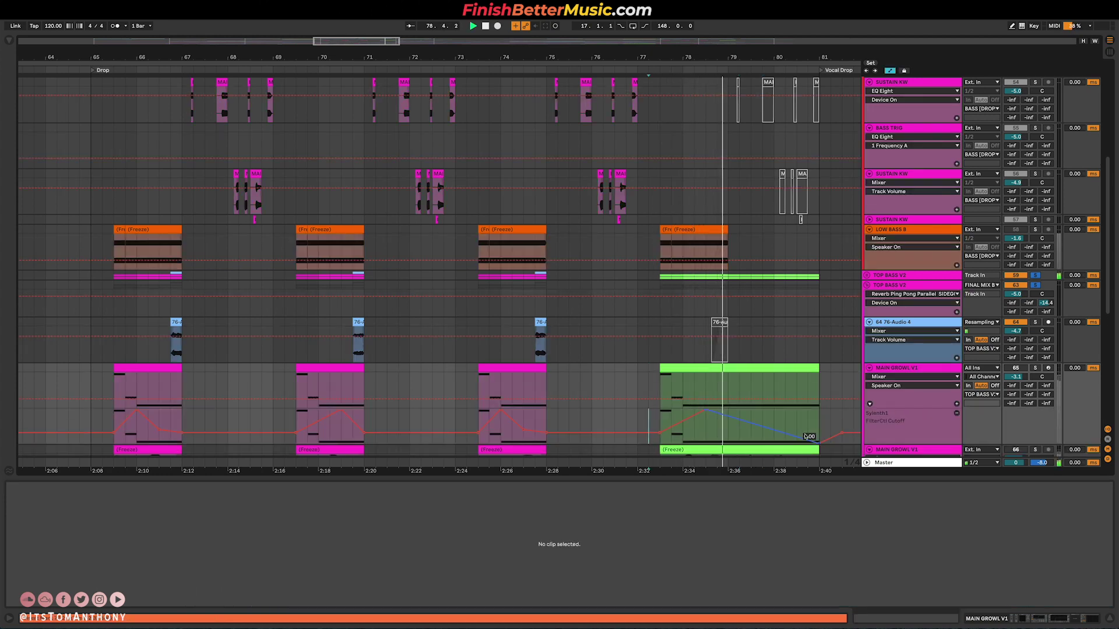
key(a)
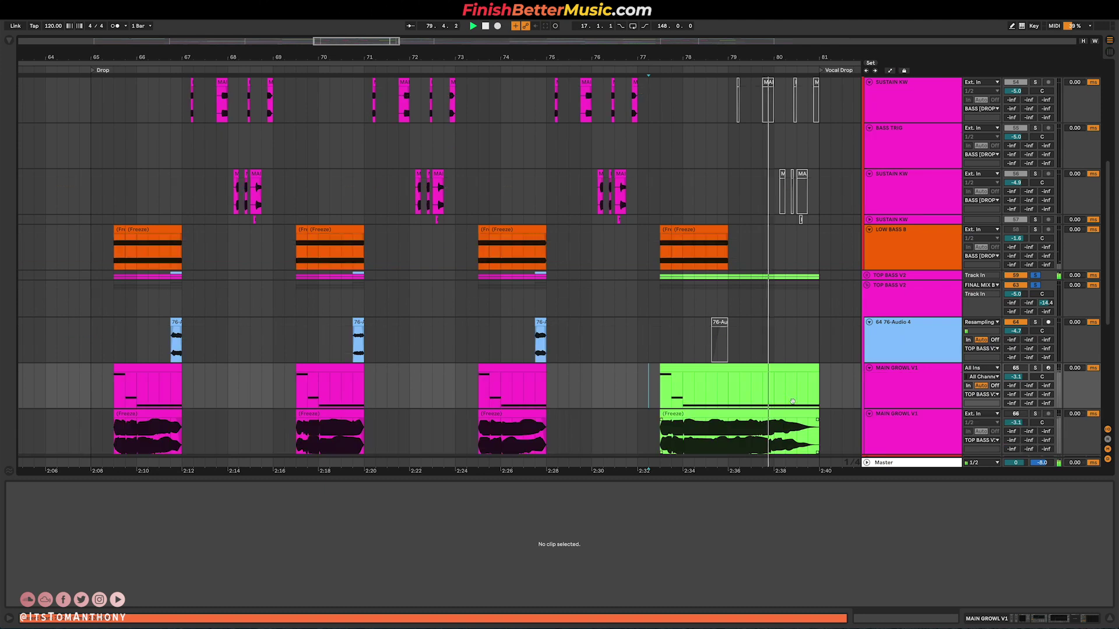
Step: Fold all the groups into a compact overview and place the insertion marker at the start of the Drop
scroll(710, 261, down, 5)
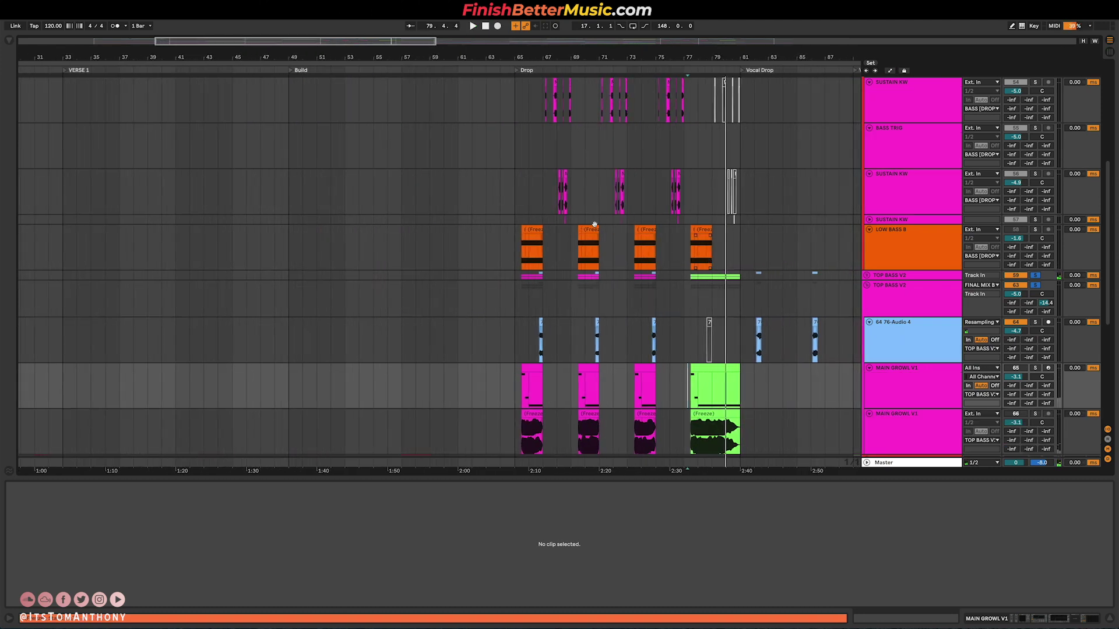
scroll(708, 264, right, 3)
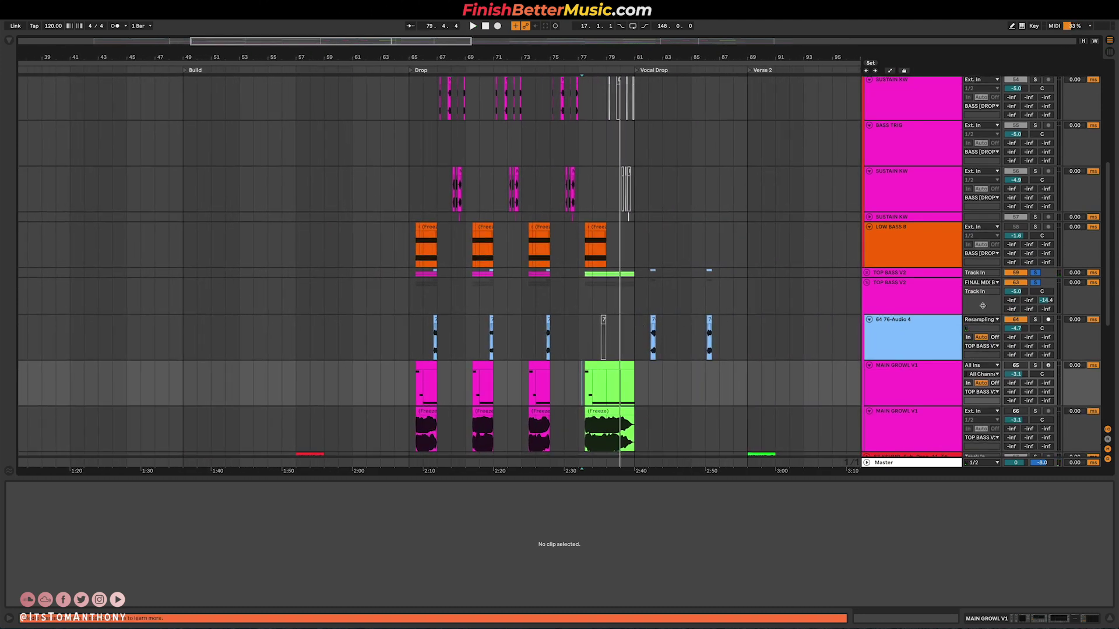
alt+click(867, 283)
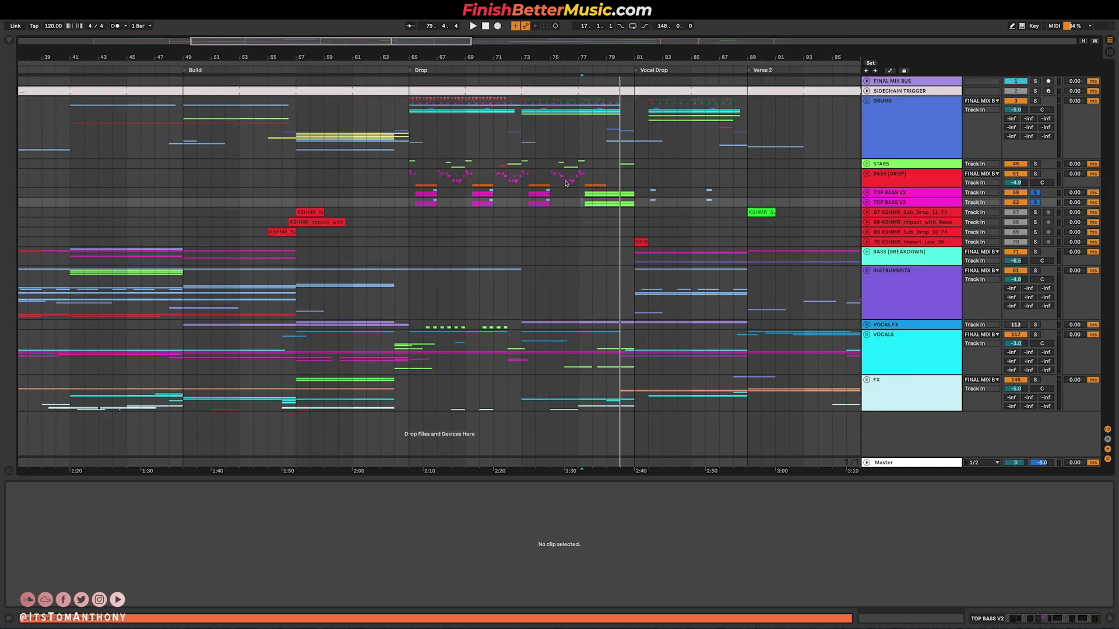
click(411, 201)
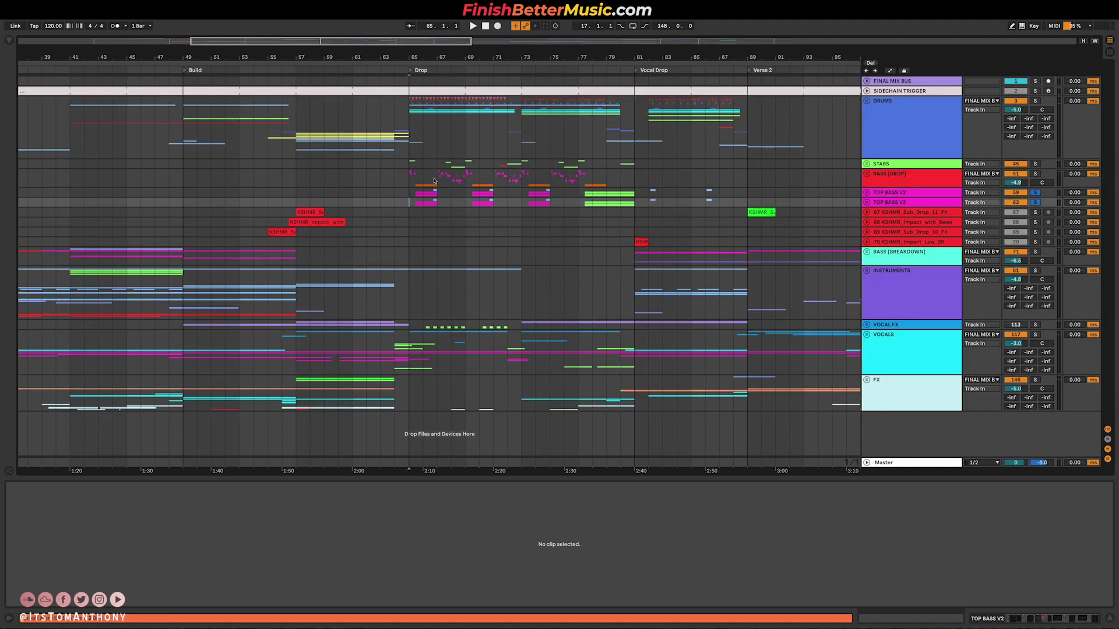
Step: Unfold and solo the STABS group, and audition the brass stabs in the first bars of the Drop
click(866, 164)
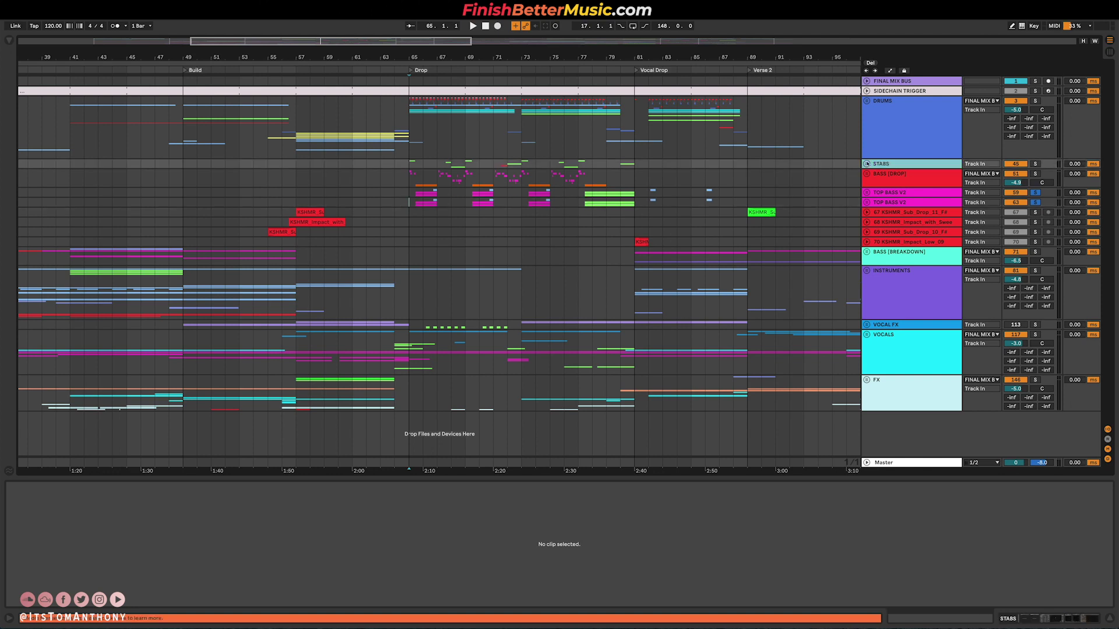
click(408, 180)
click(1035, 163)
key(space)
click(447, 186)
click(439, 187)
scroll(440, 187, up, 5)
click(456, 184)
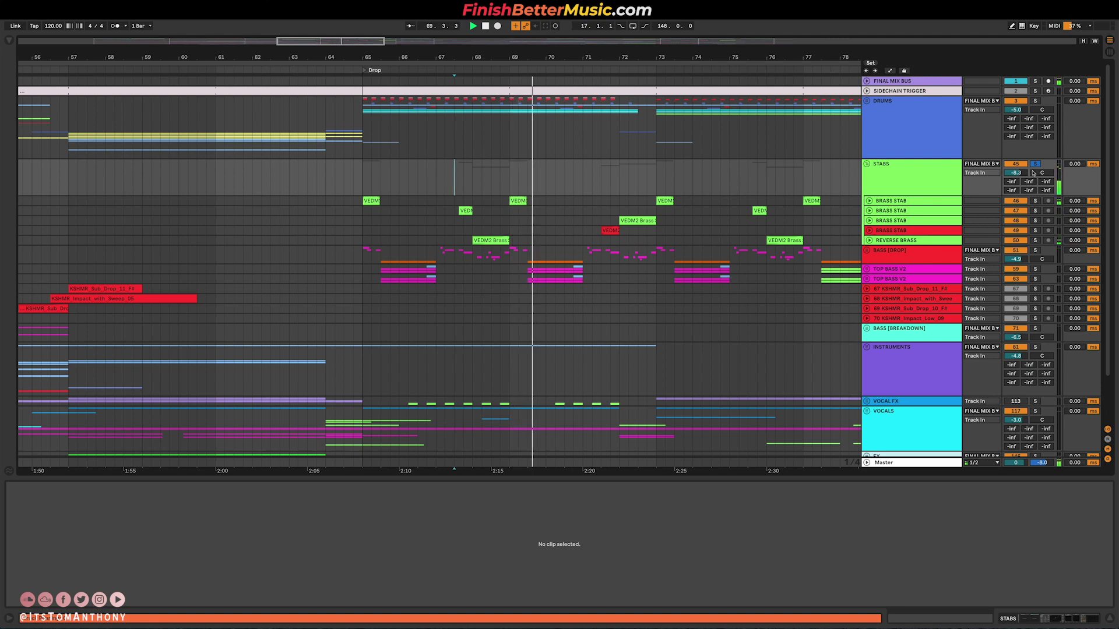
key(space)
Step: Solo DRUMS, BASS [DROP] and both TOP BASS V2 groups along with STABS, and play them from the start of the Drop
click(1036, 101)
click(1036, 250)
click(1036, 268)
click(1036, 279)
click(363, 175)
key(space)
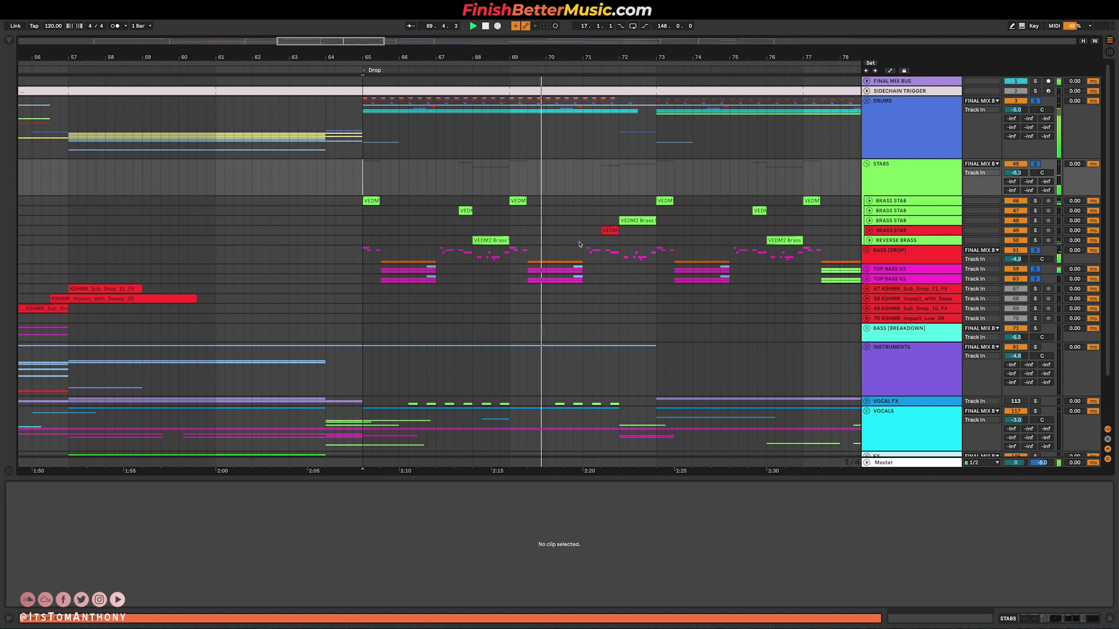
key(space)
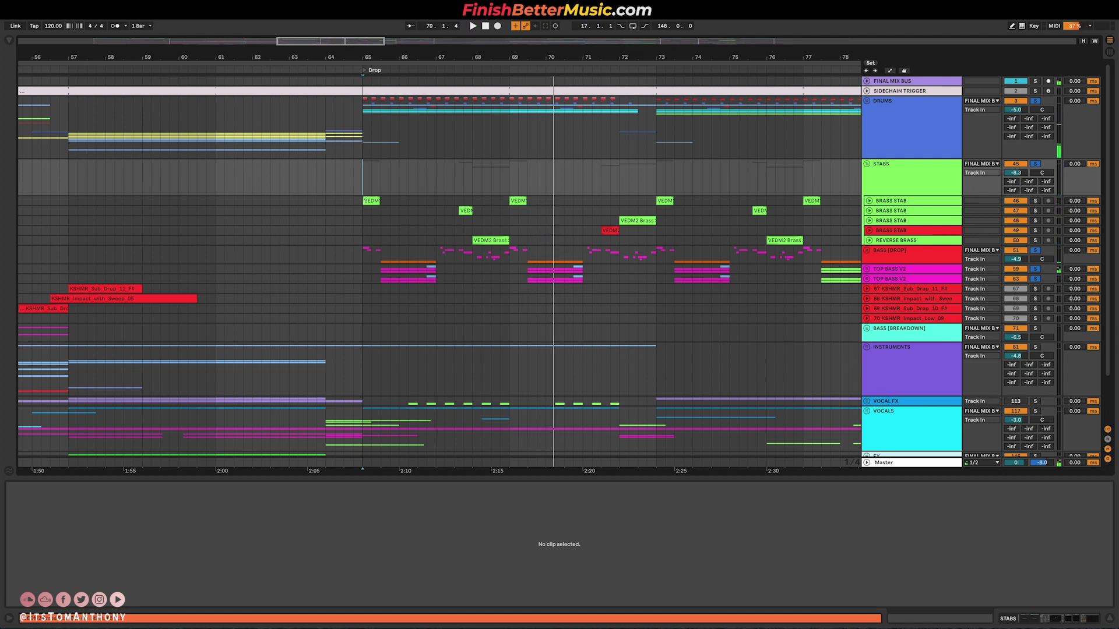
Step: Fold the STABS group and bring the Verse 1, Build and Drop sections into view
scroll(692, 156, down, 3)
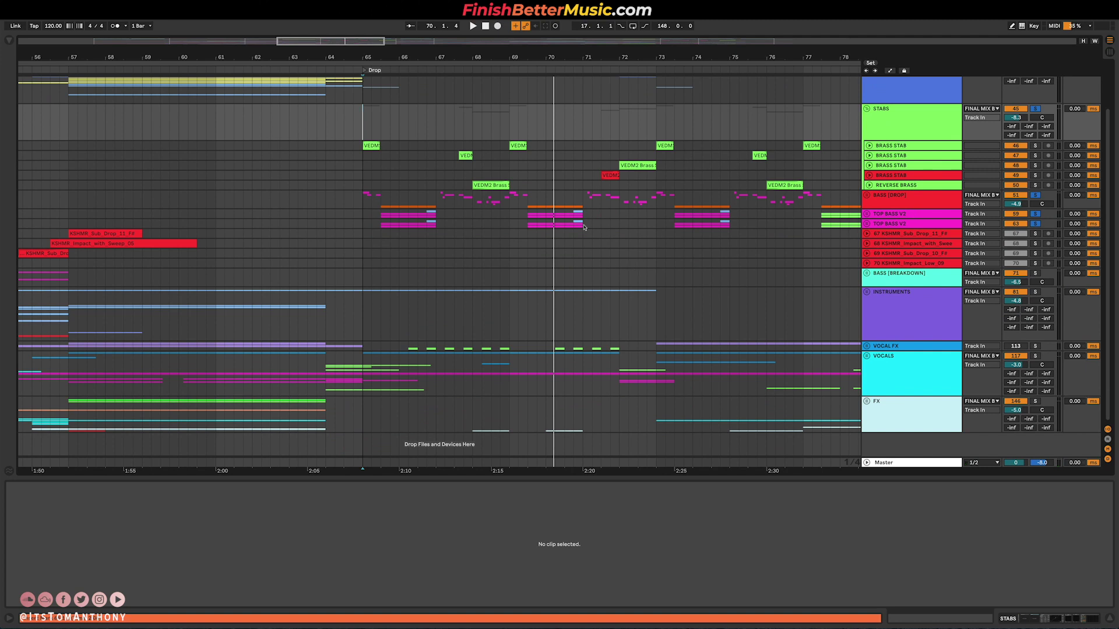
scroll(586, 228, down, 2)
scroll(681, 229, up, 3)
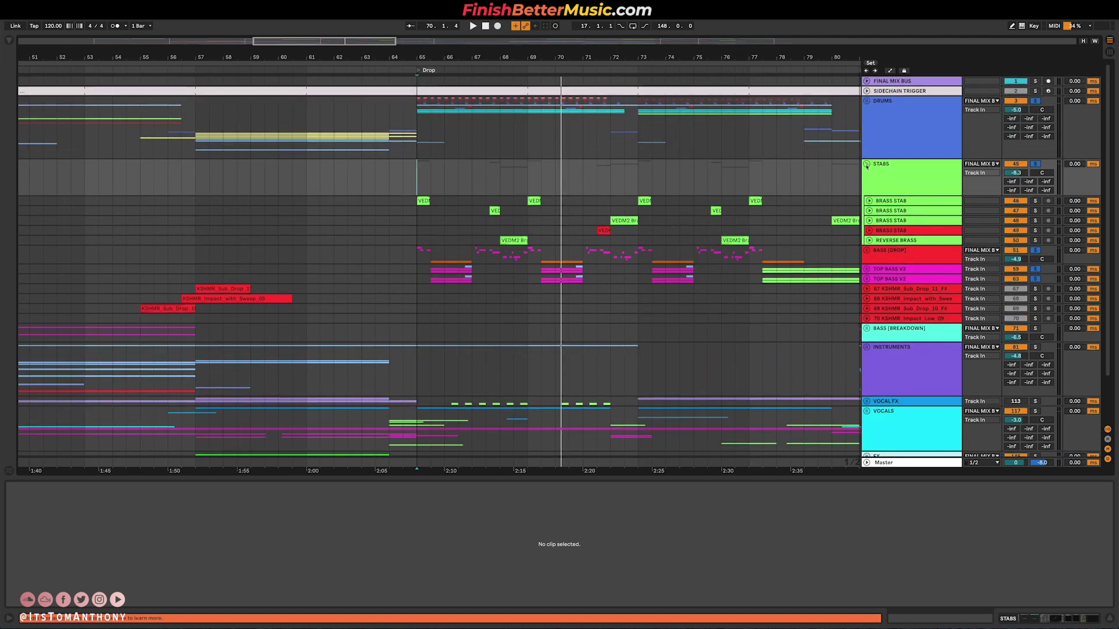
click(867, 165)
scroll(515, 167, down, 3)
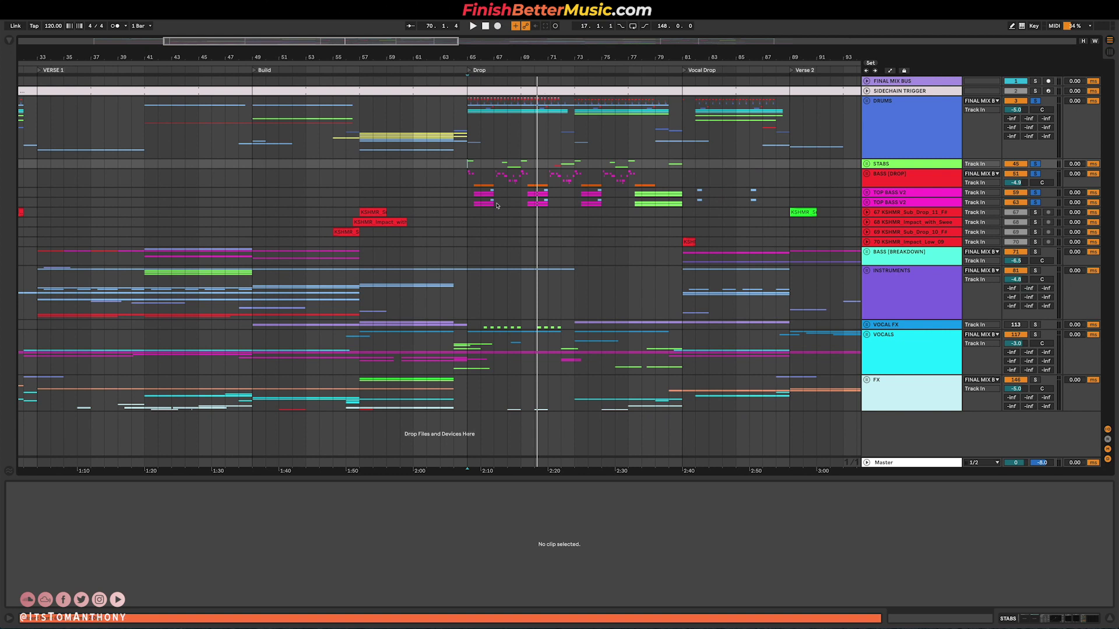
scroll(590, 186, left, 5)
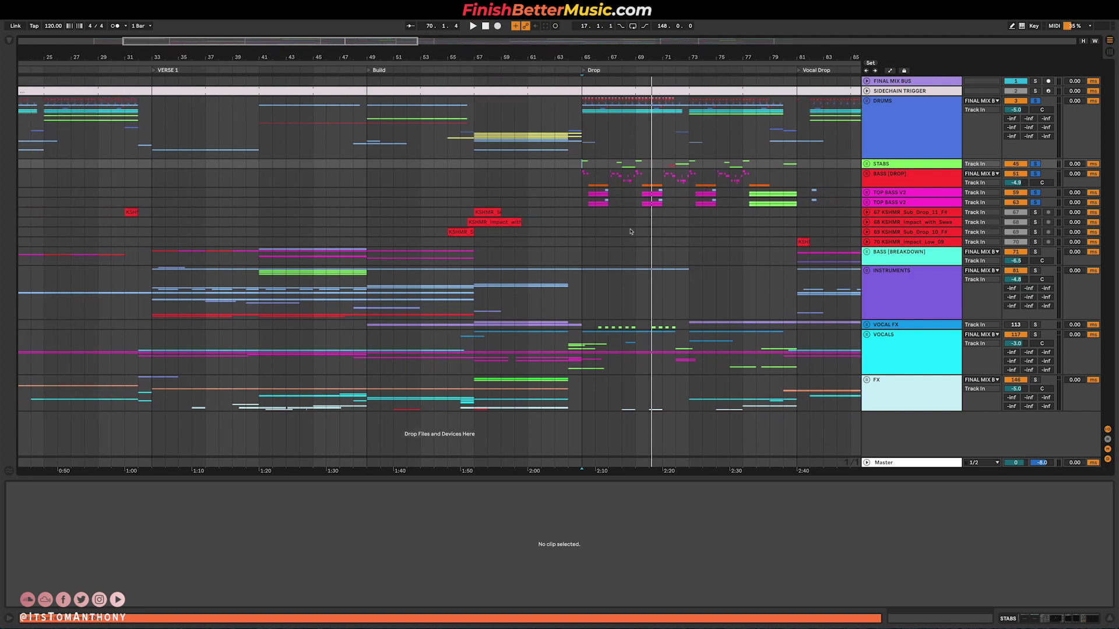
Step: Unfold the VOCALS and VOCAL LEAD groups, and examine the vocal tracks from the 128 Group down to VOCAL BUILD
click(861, 336)
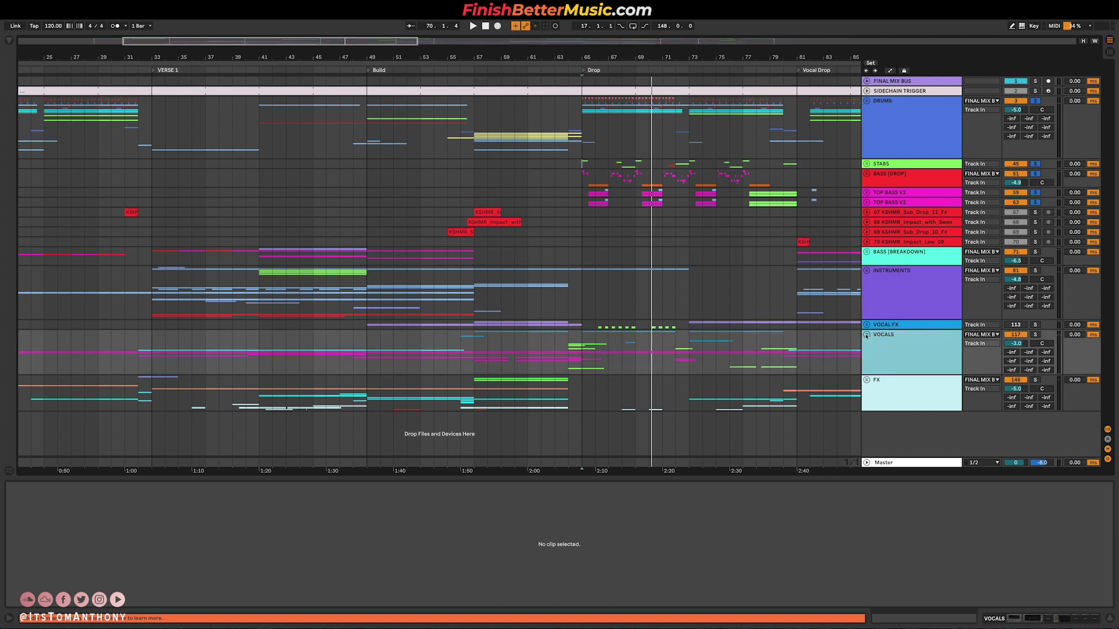
click(866, 335)
scroll(865, 373, down, 3)
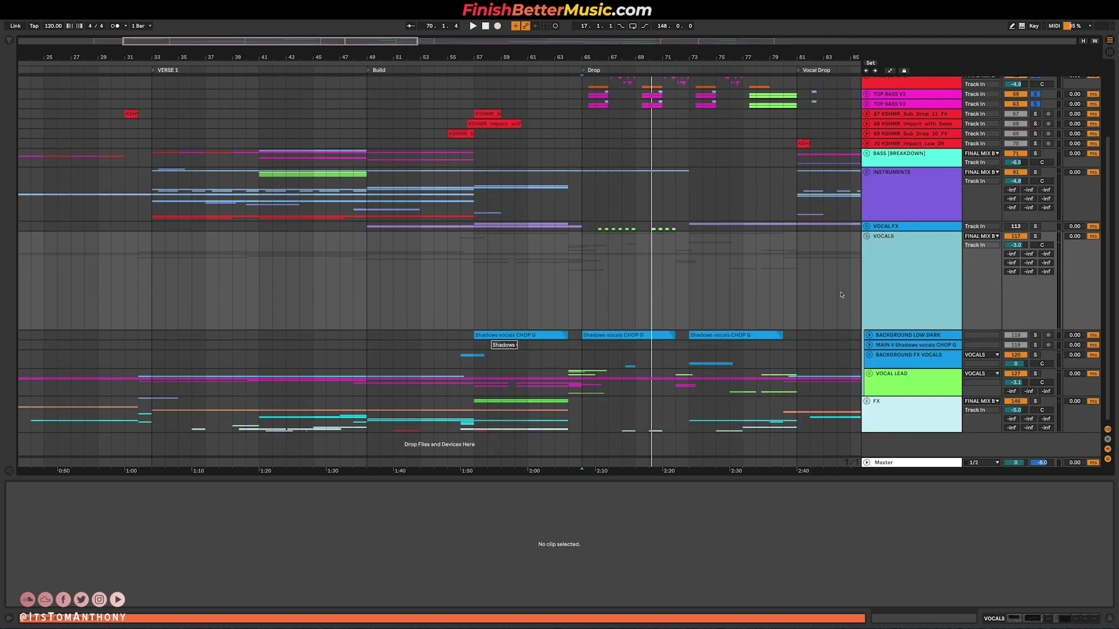
click(869, 374)
scroll(754, 372, down, 12)
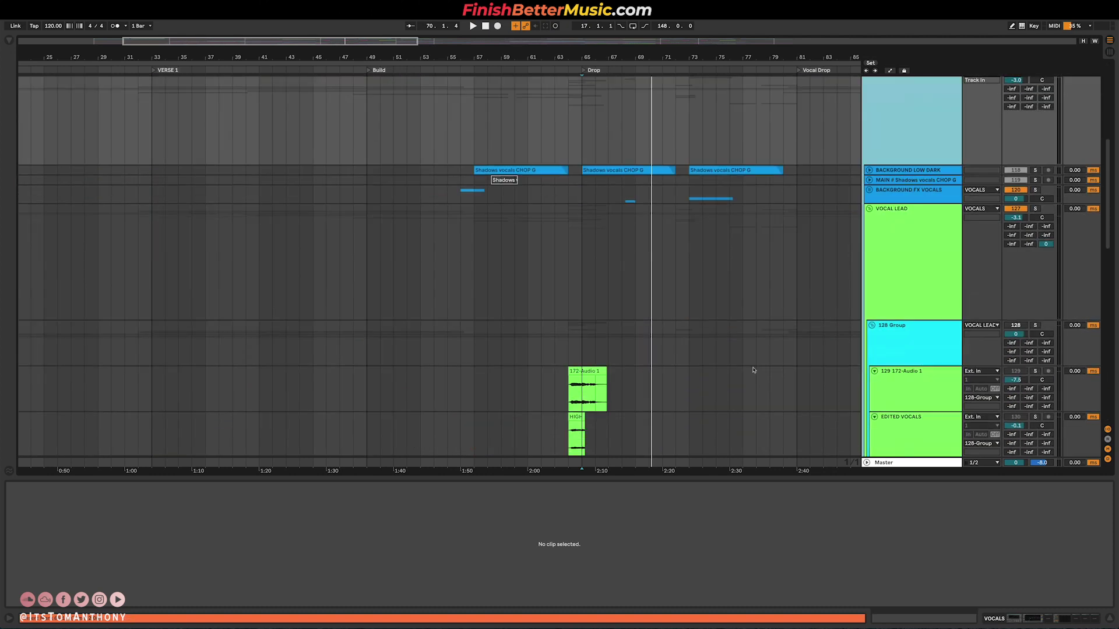
scroll(405, 321, down, 5)
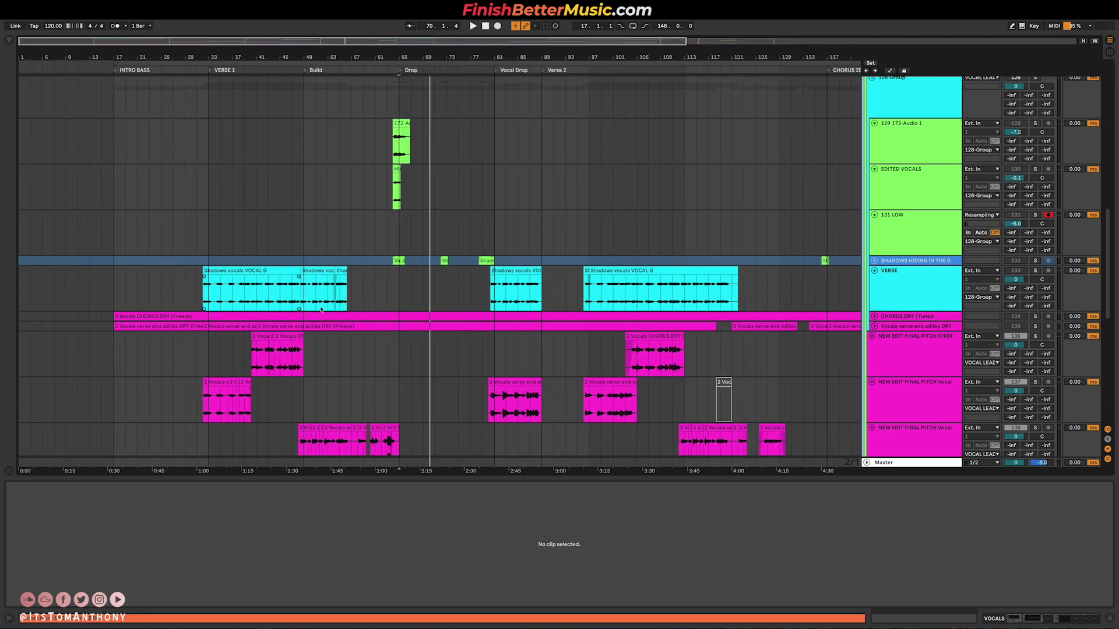
scroll(223, 285, down, 6)
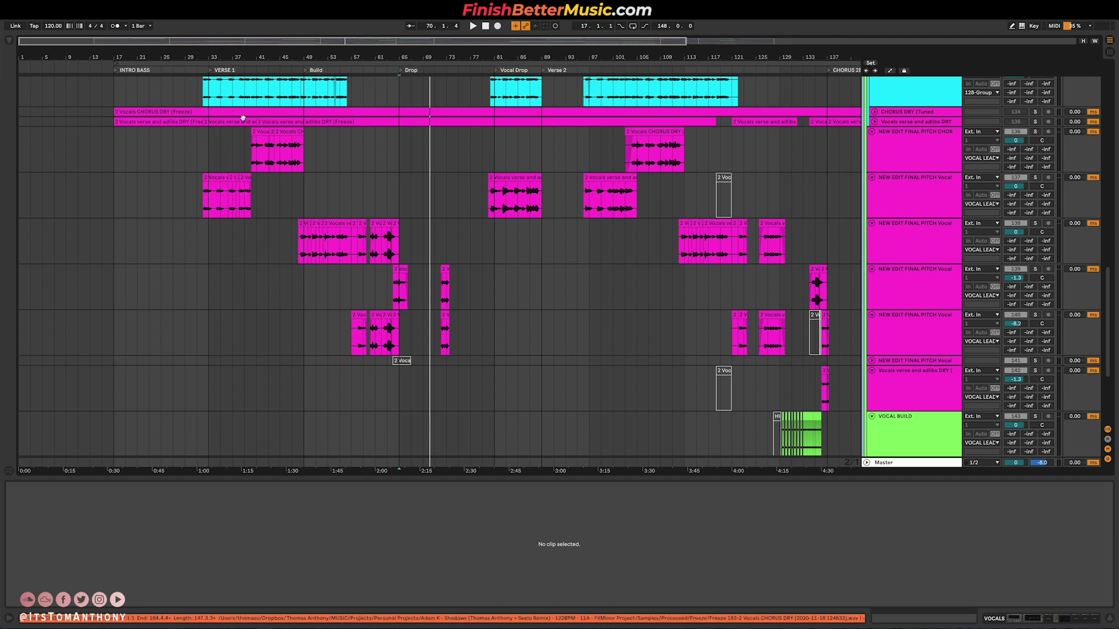
click(398, 192)
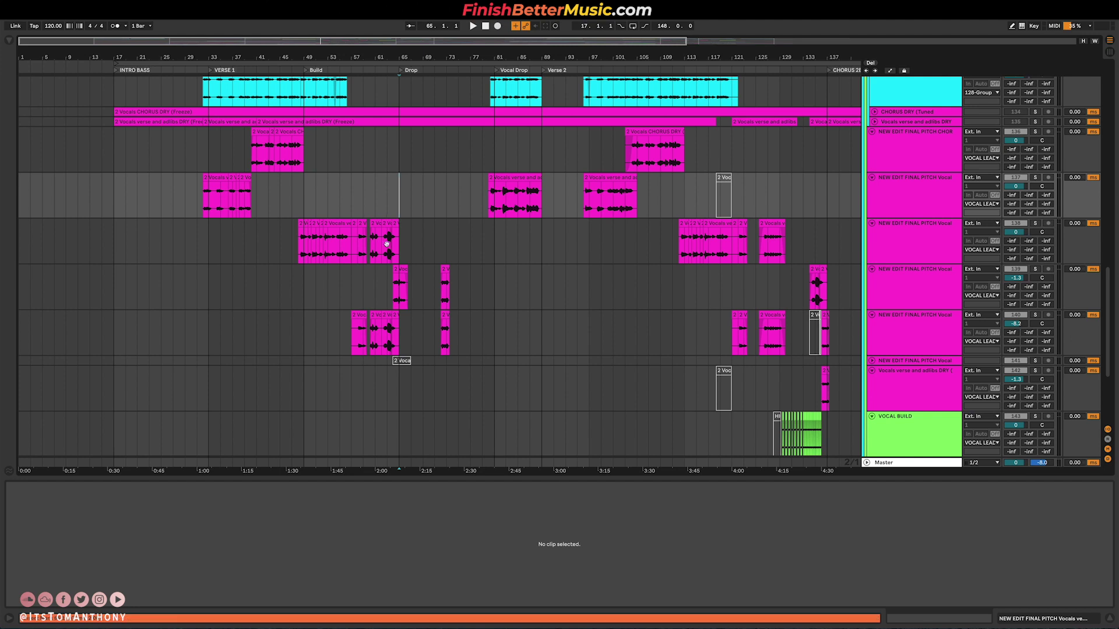
Step: Fold the 128 Group with its neighbouring vocal tracks, and fold the VOCALS group
scroll(503, 210, up, 6)
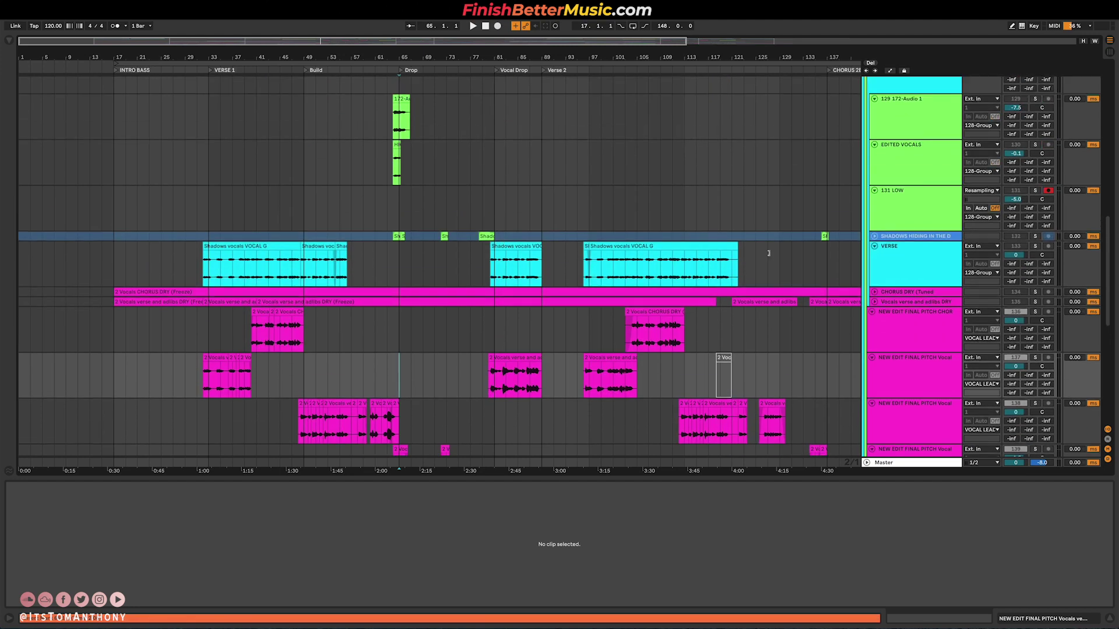
scroll(880, 126, up, 4)
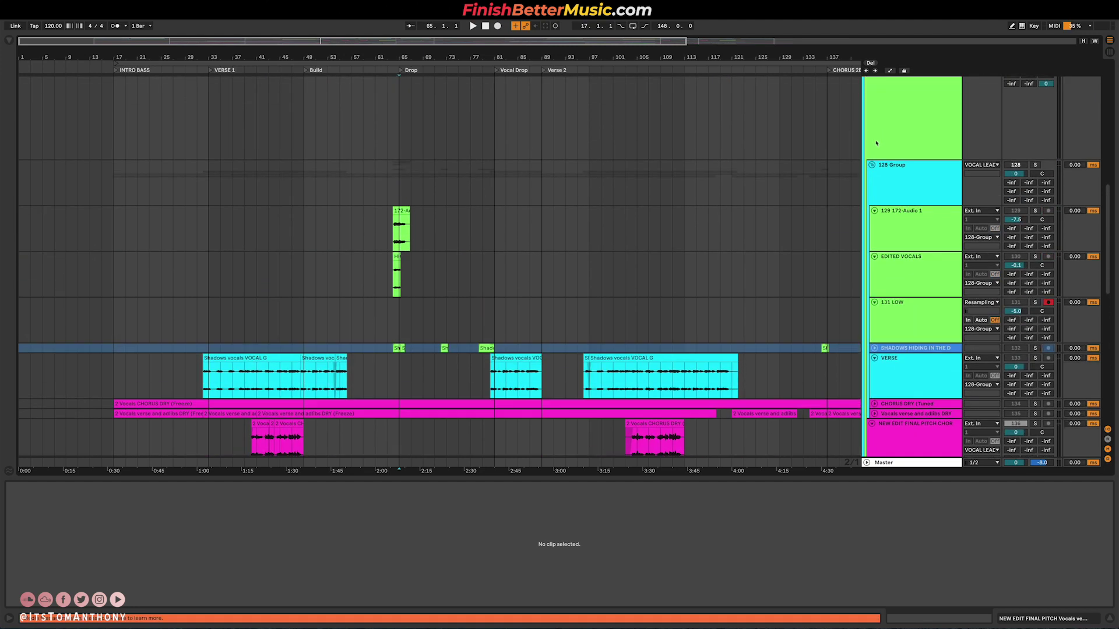
alt+click(871, 166)
scroll(872, 165, up, 6)
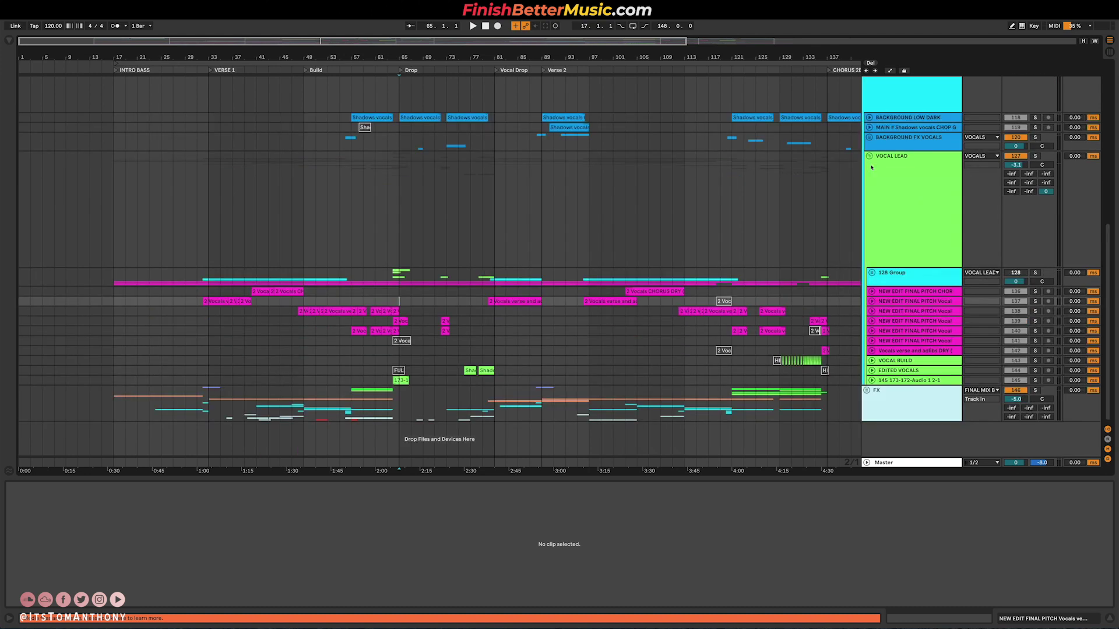
alt+click(867, 96)
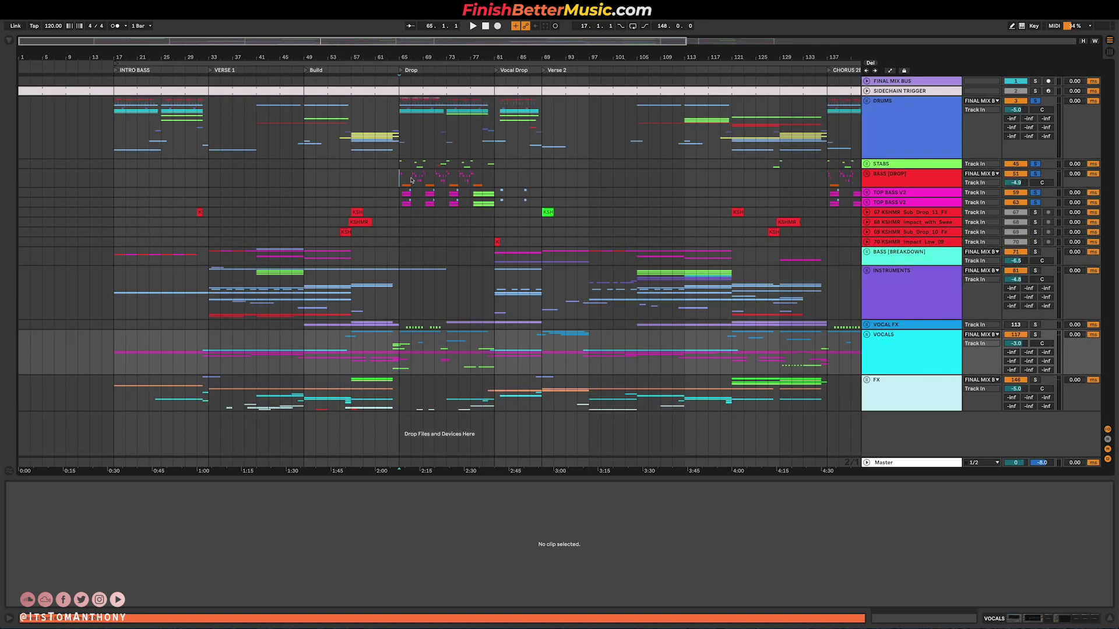
Step: Select bars 65 to 73 of the BASS [DROP] group, clear all solos and play the full mix of the Drop
drag(402, 181, 447, 181)
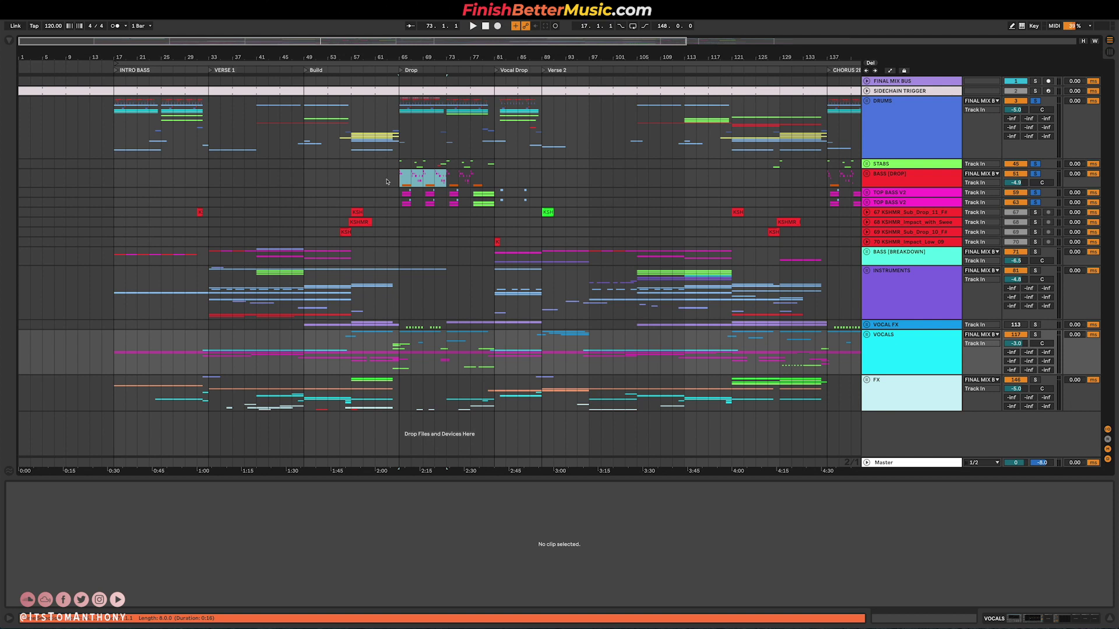
click(1036, 165)
key(space)
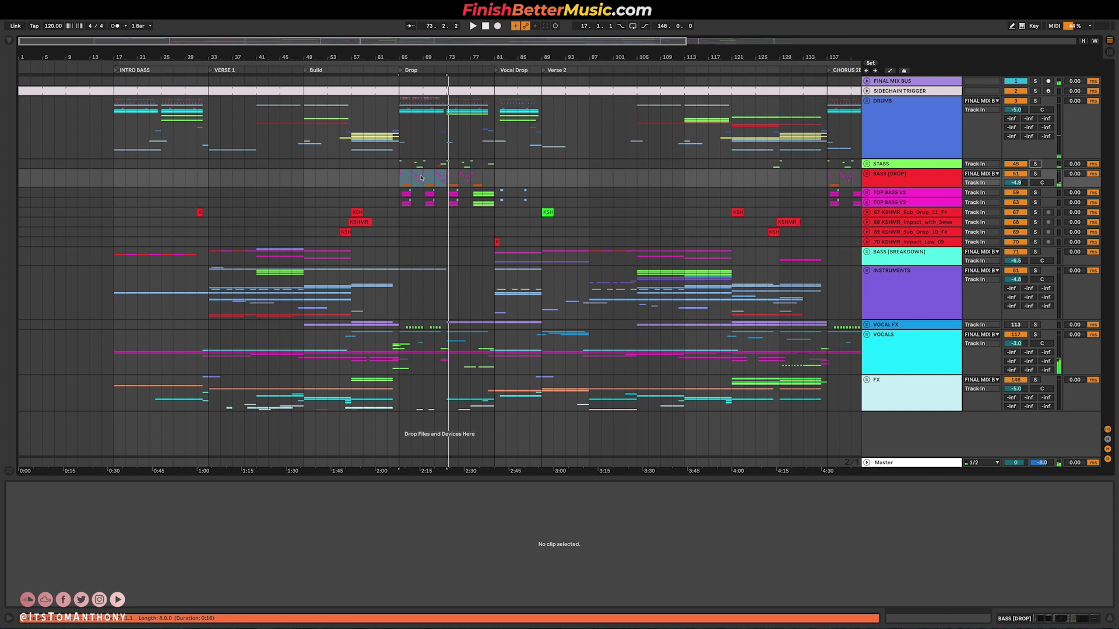
Step: Play the full mix from bar 79 through the transition into the Vocal Drop
click(483, 185)
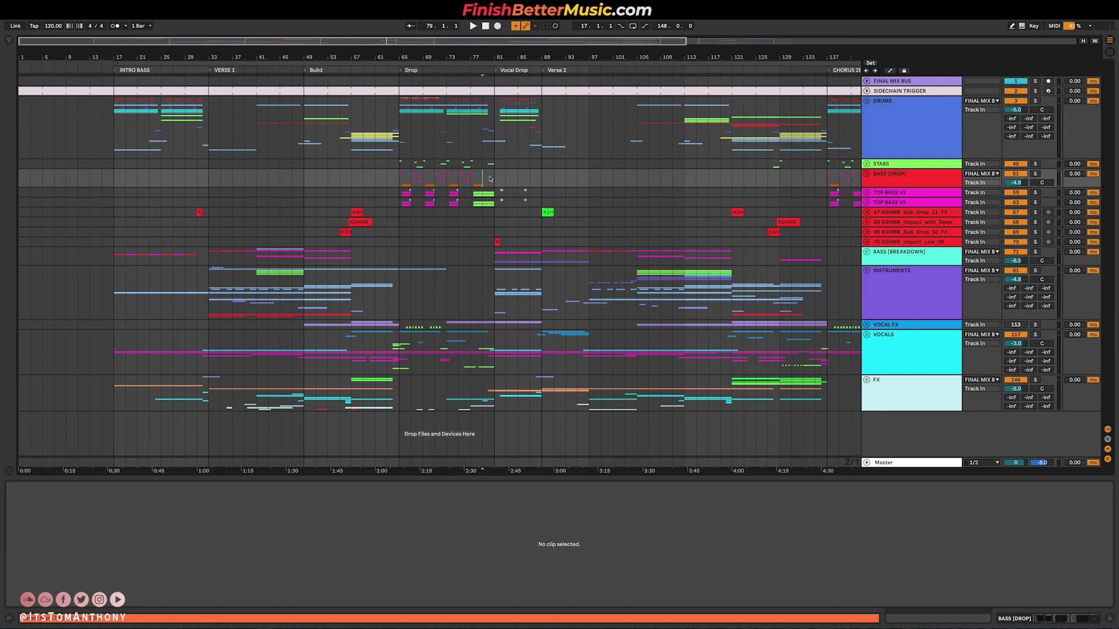
key(space)
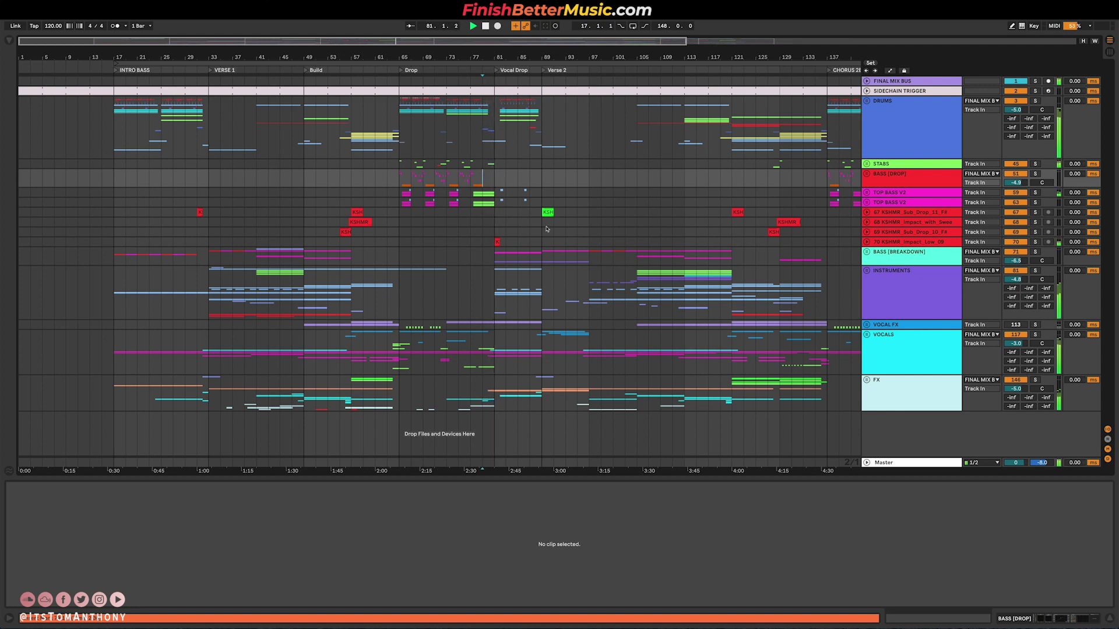
key(space)
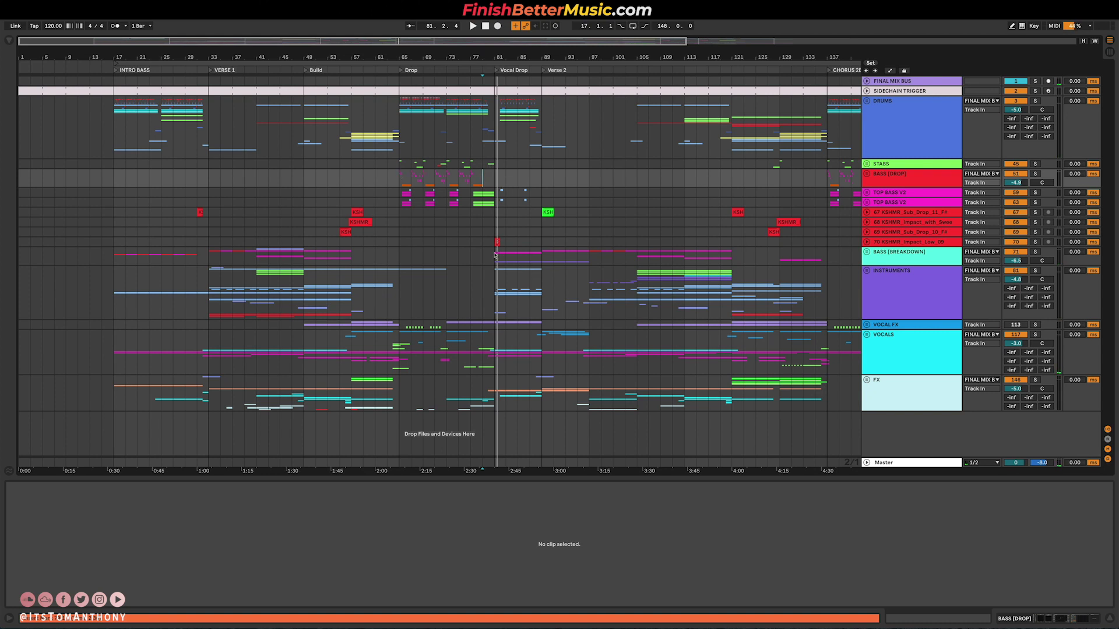
Step: Unfold the BASS [BREAKDOWN] group and its BASS LOW ONLY SC track, and select the track's frozen clip at the Vocal Drop
click(872, 252)
scroll(892, 245, down, 3)
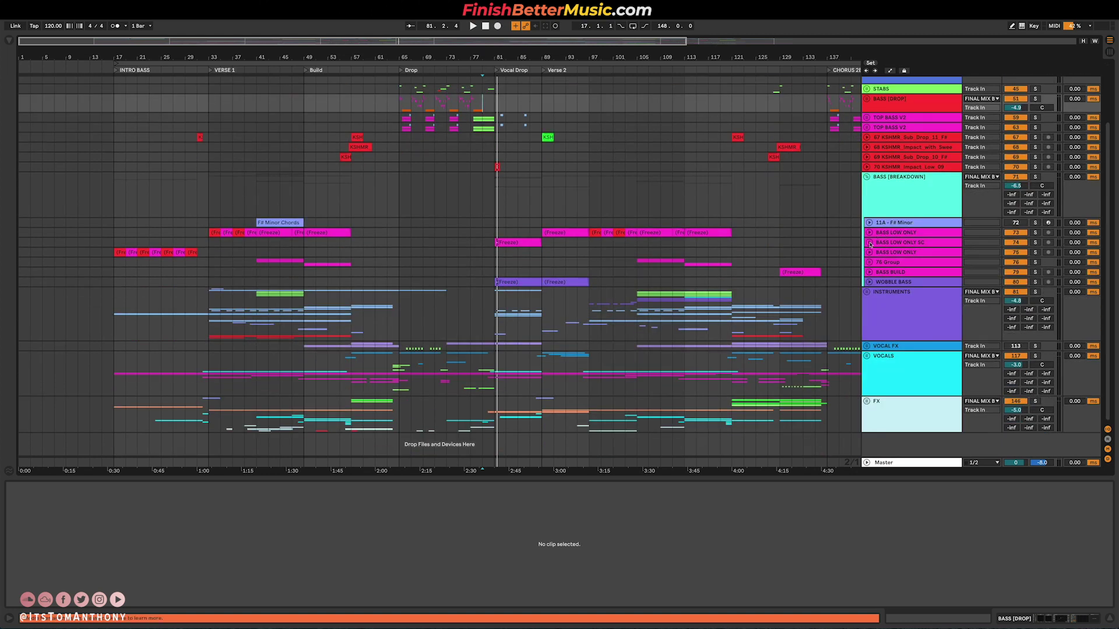
click(870, 243)
click(497, 269)
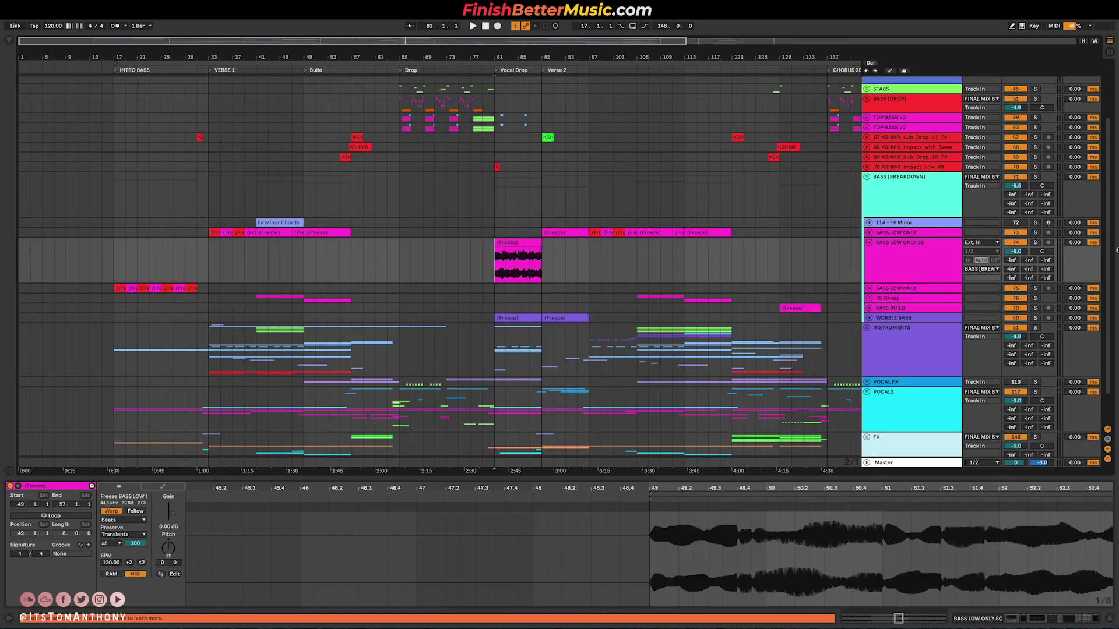
Step: Audition the BASS LOW ONLY SC track in solo at the Vocal Drop, then unfold WOBBLE BASS and add it to the solo
click(1035, 243)
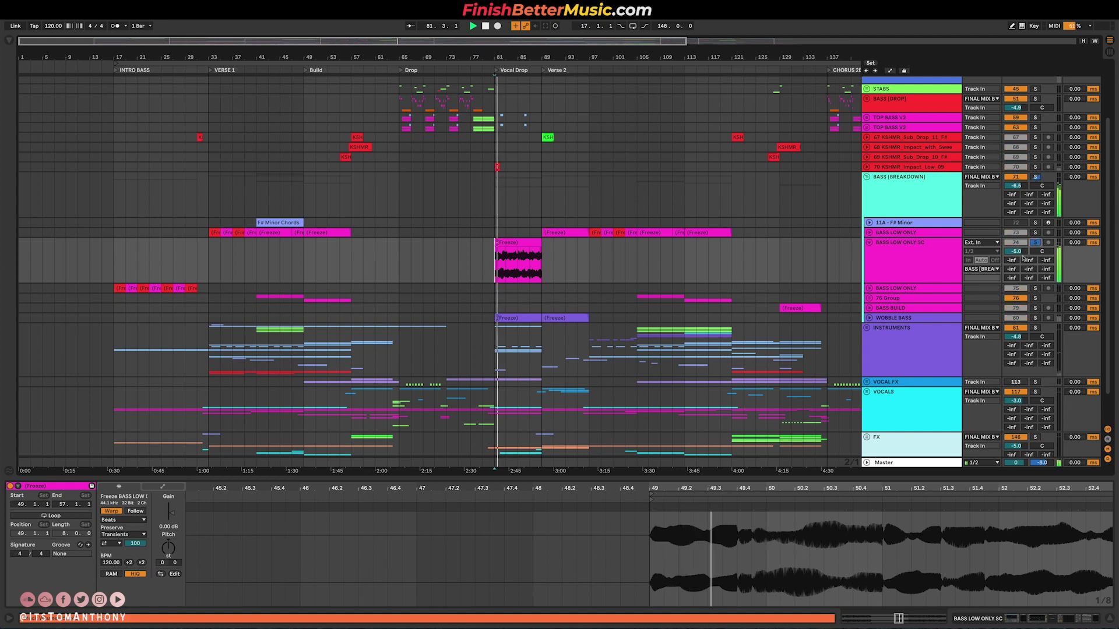
click(869, 318)
click(1036, 318)
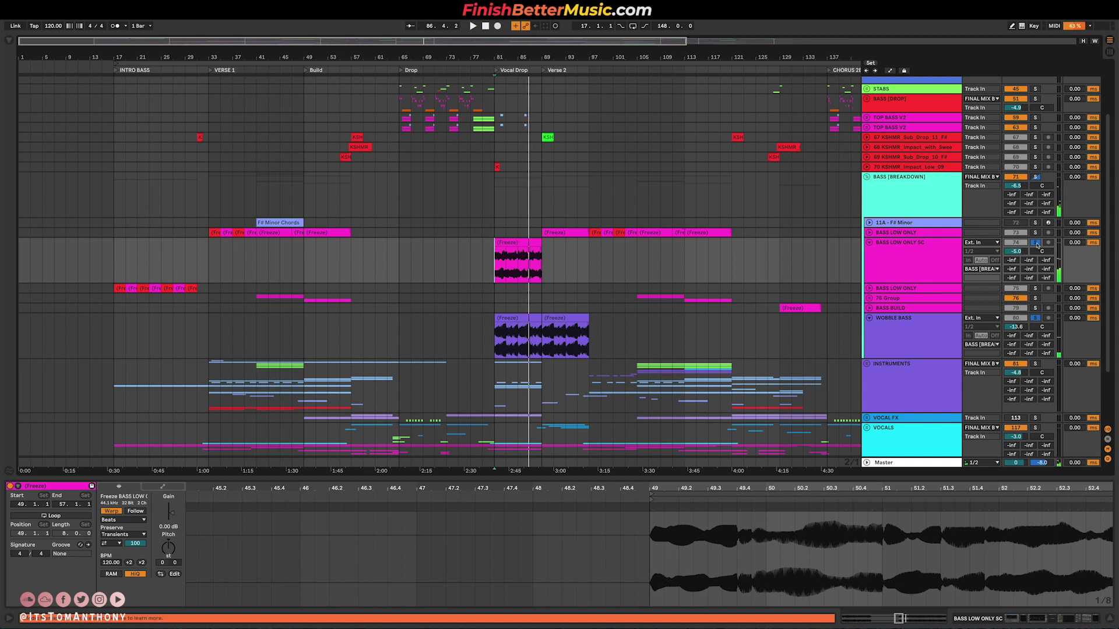
Step: Clear the bass solos and play the full mix of the Vocal Drop into the start of Verse 2
key(space)
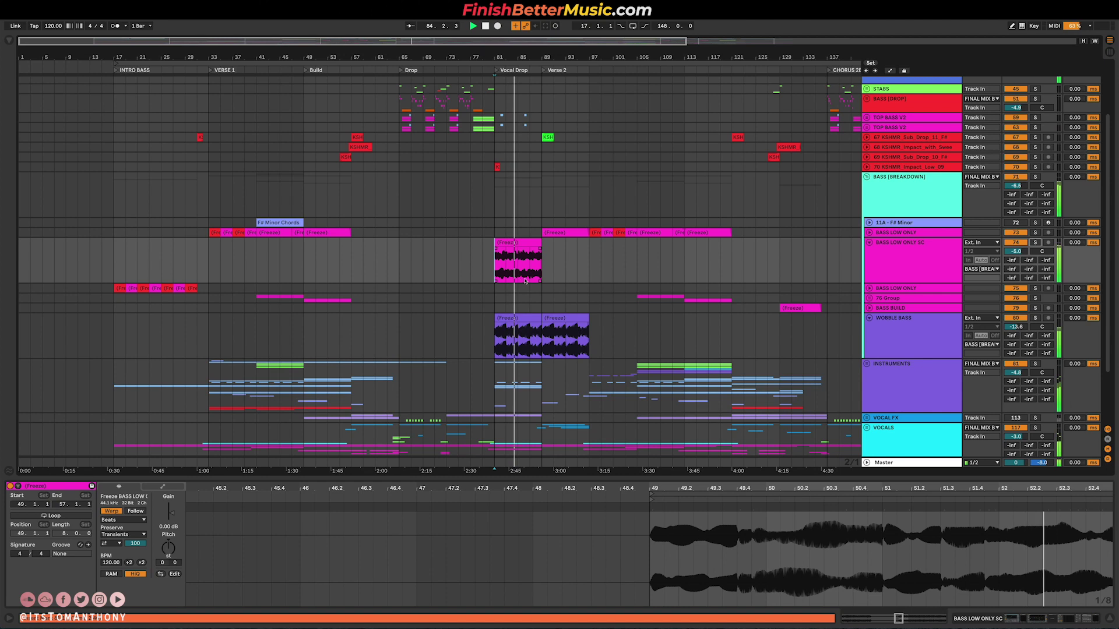
scroll(534, 285, down, 2)
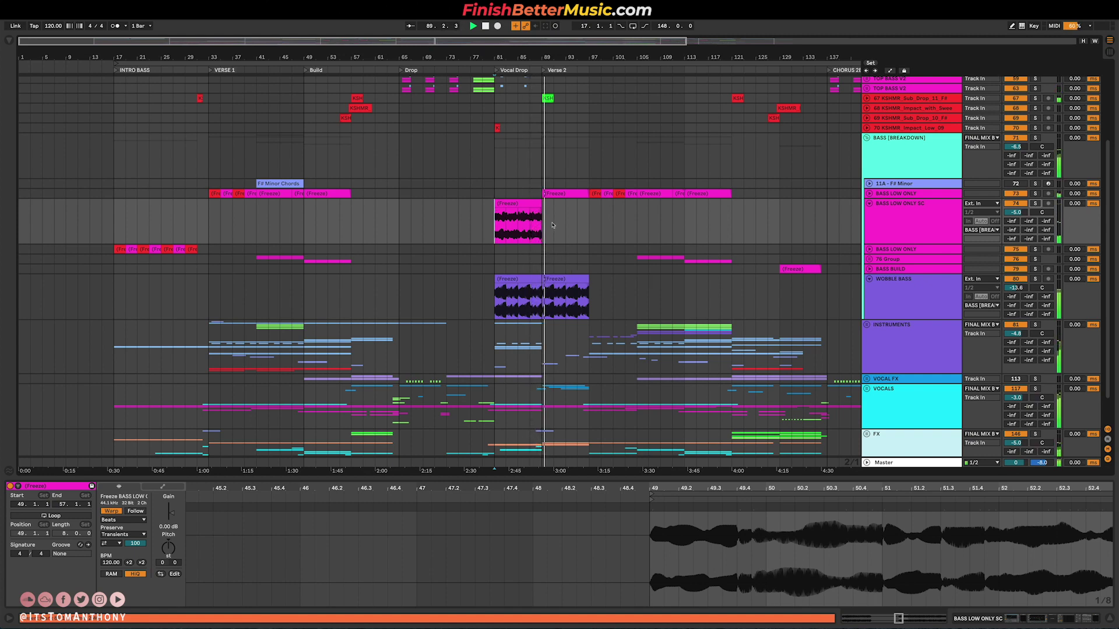
key(space)
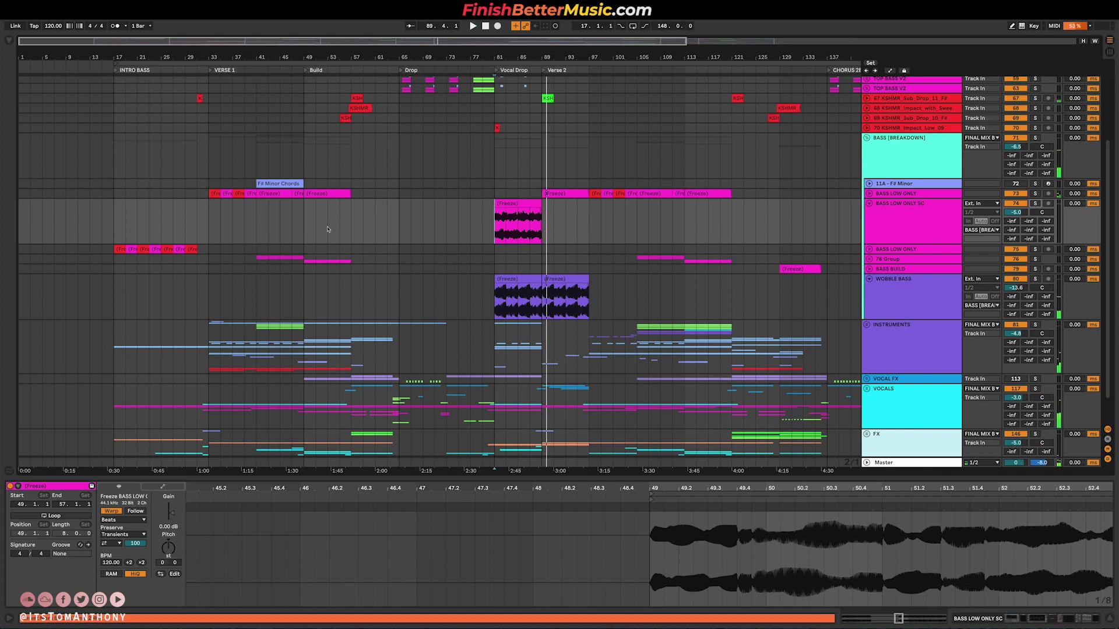
Step: Unfold the INSTRUMENTS group and expand all of its tracks to show their waveforms
scroll(581, 267, up, 5)
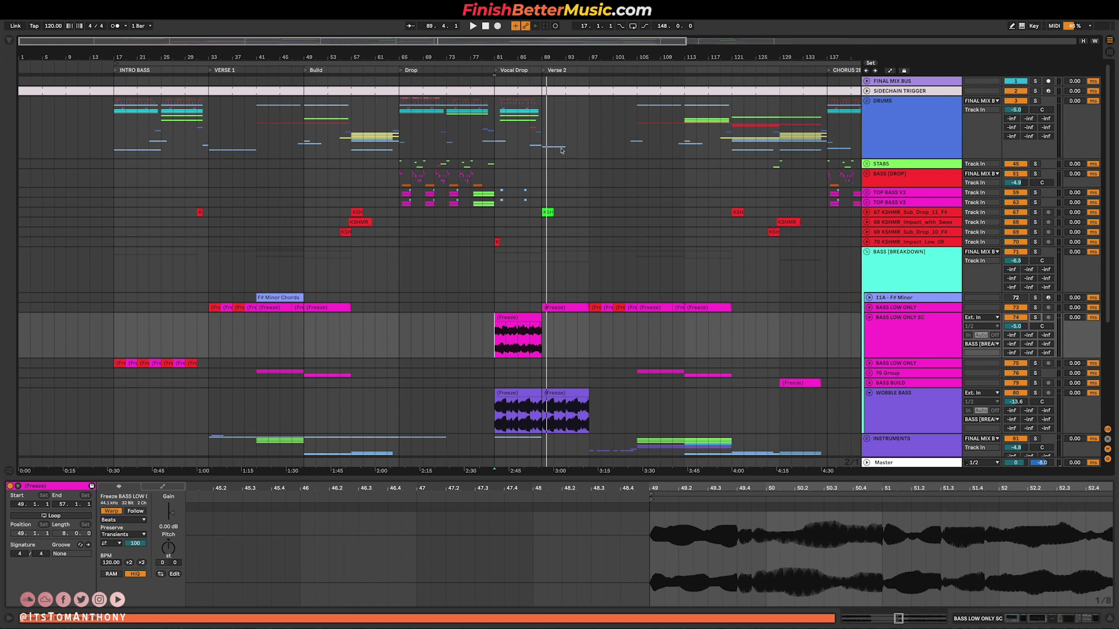
scroll(605, 158, down, 6)
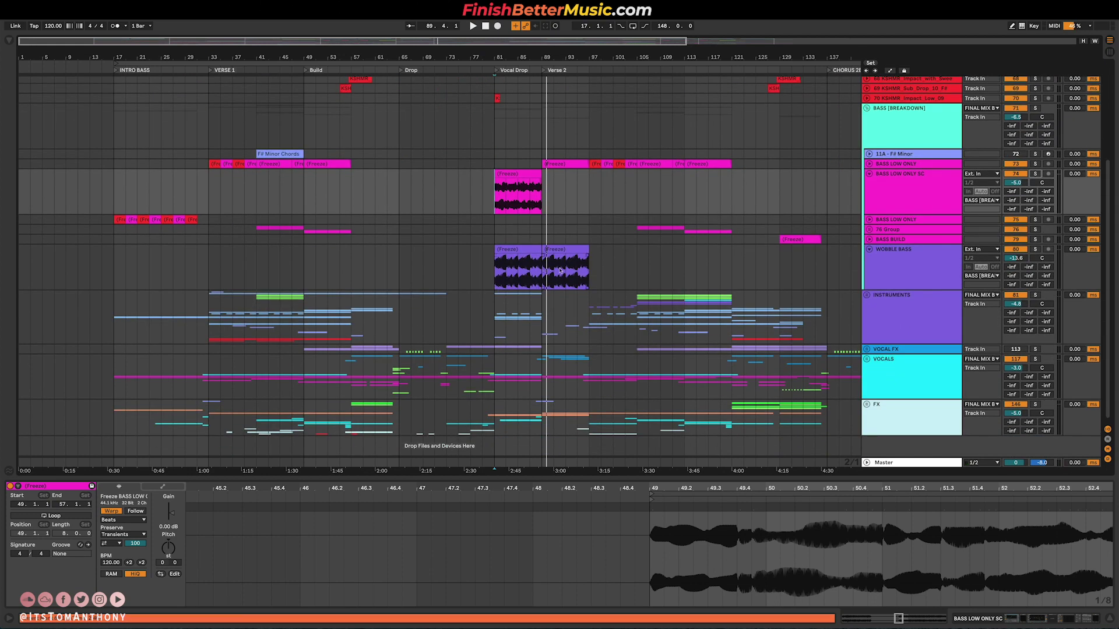
click(871, 317)
key(u)
scroll(799, 303, down, 8)
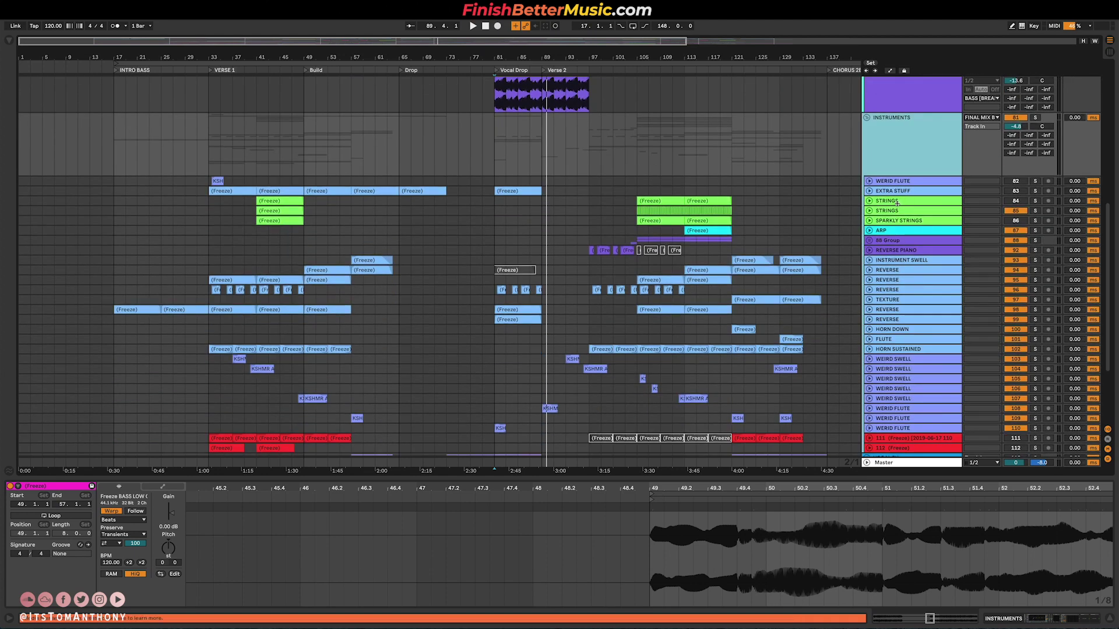
alt+click(869, 191)
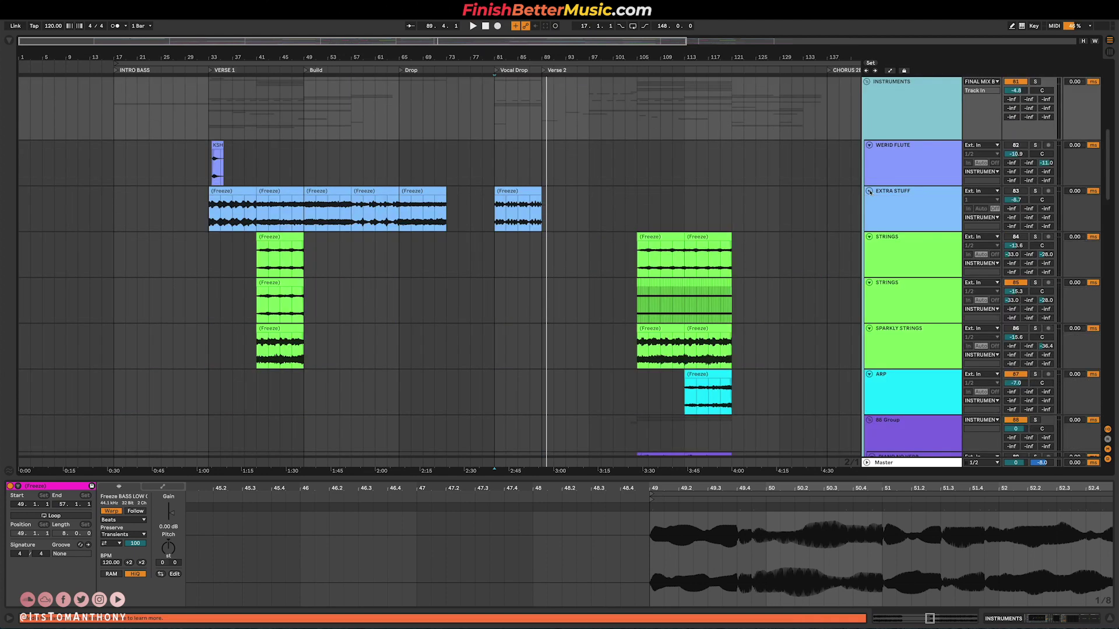
Step: Solo the EXTRA STUFF track and audition it from bar 37, bar 43 and bar 51
scroll(386, 208, up, 3)
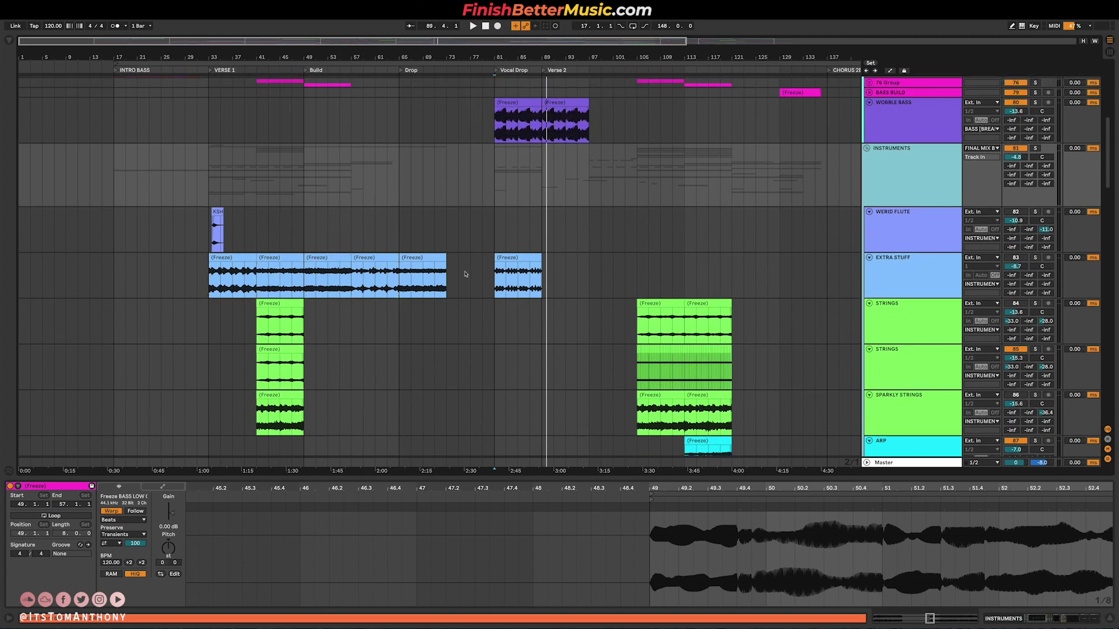
click(1038, 259)
click(234, 282)
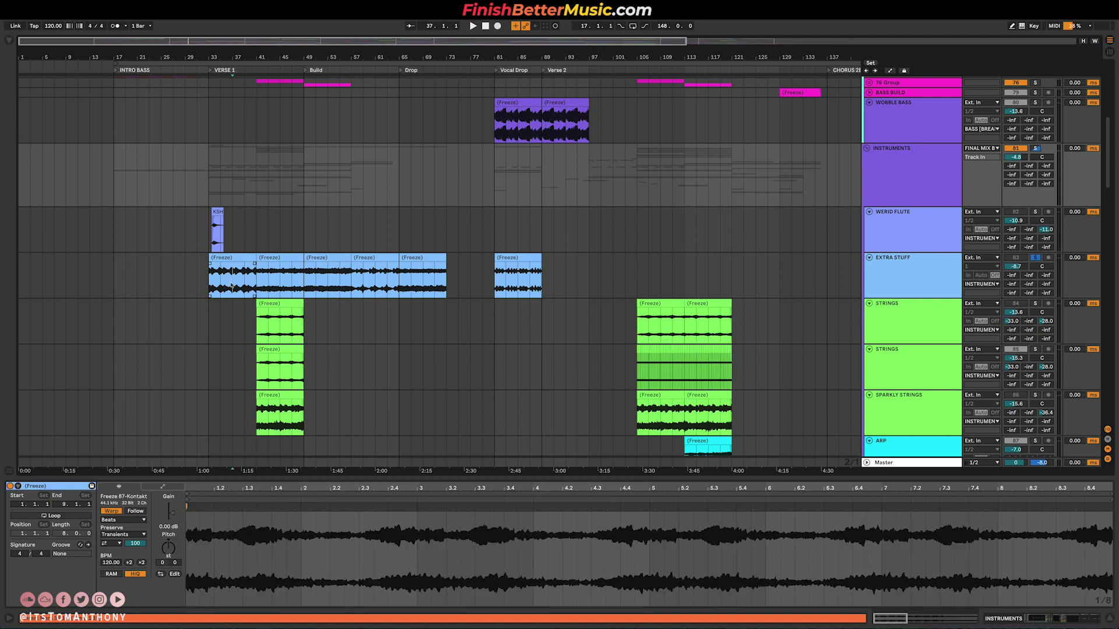
key(space)
click(268, 282)
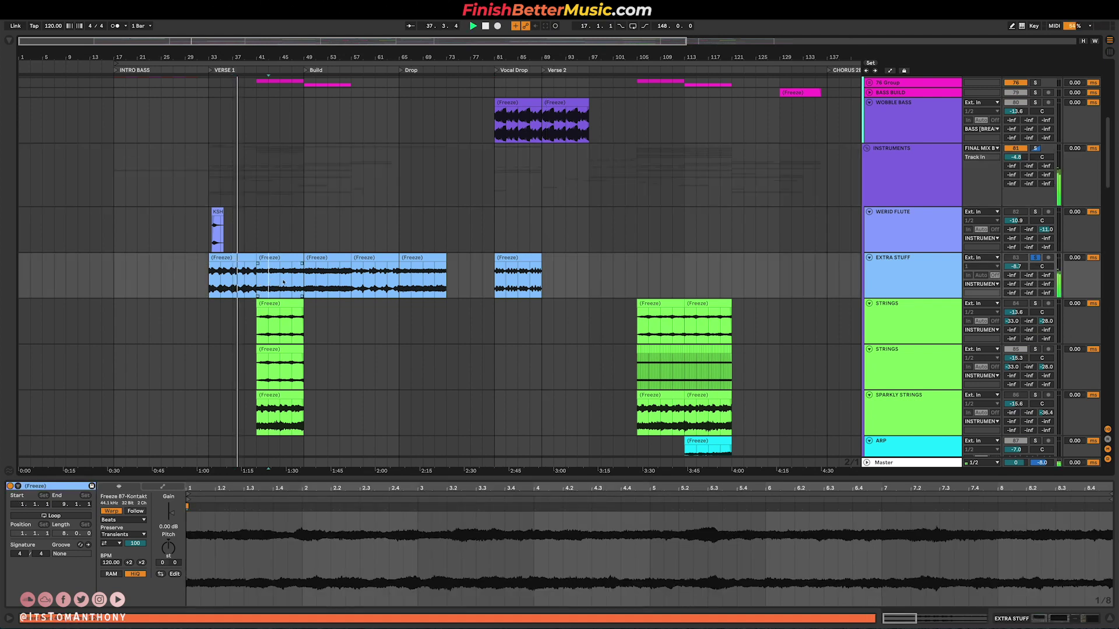
key(space)
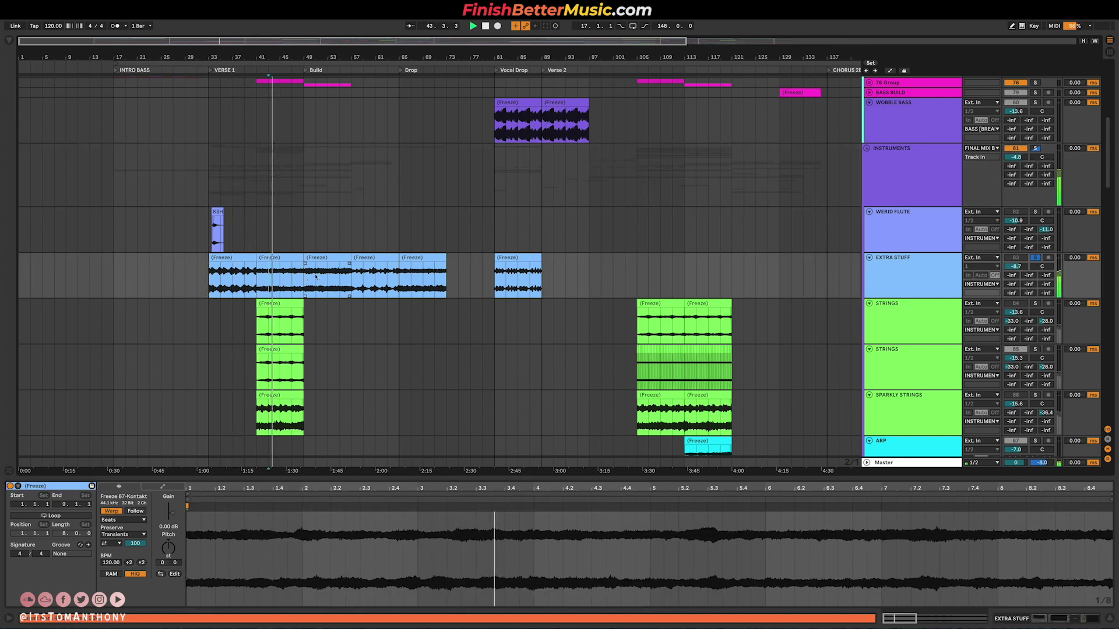
click(317, 281)
key(space)
key(space)
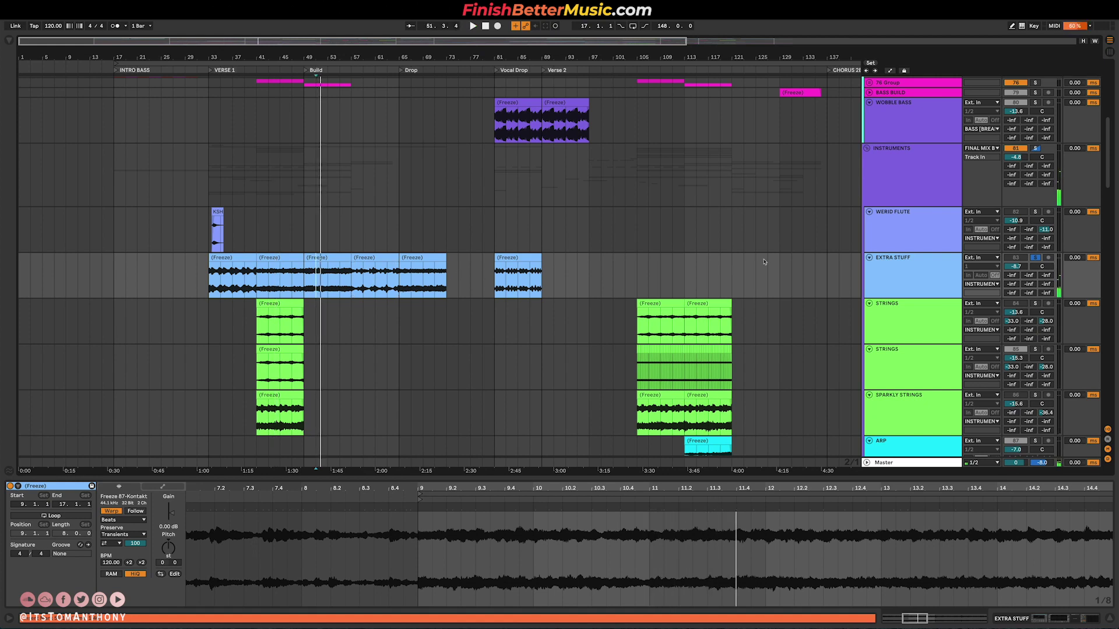
Step: Audition the two STRINGS tracks one after the other in solo from bar 41
scroll(677, 245, down, 20)
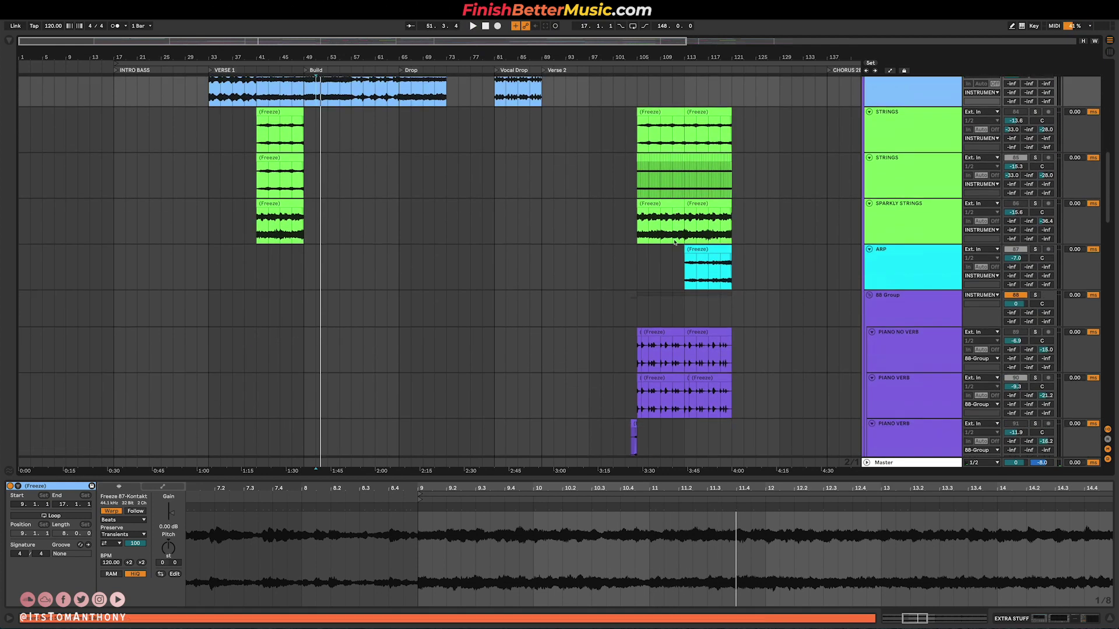
scroll(674, 243, up, 20)
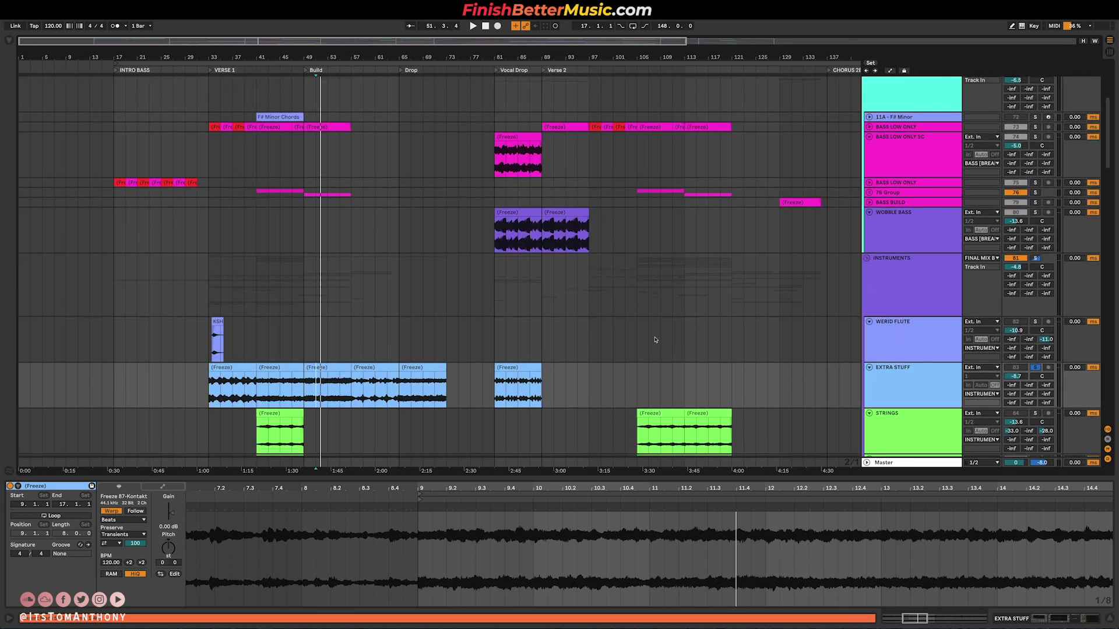
scroll(299, 381, down, 4)
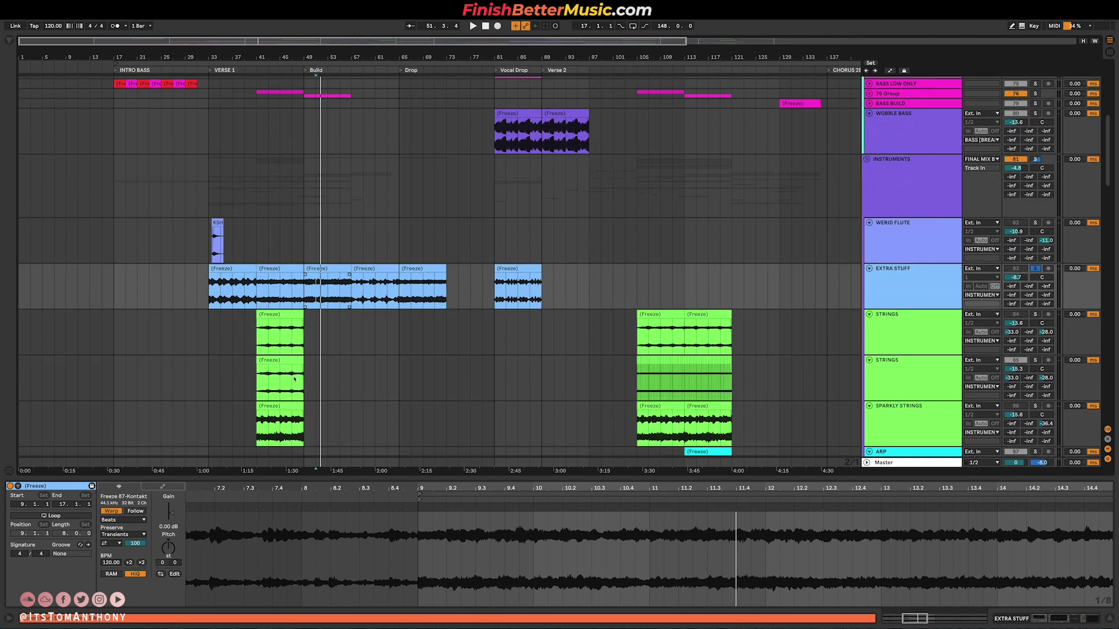
click(259, 339)
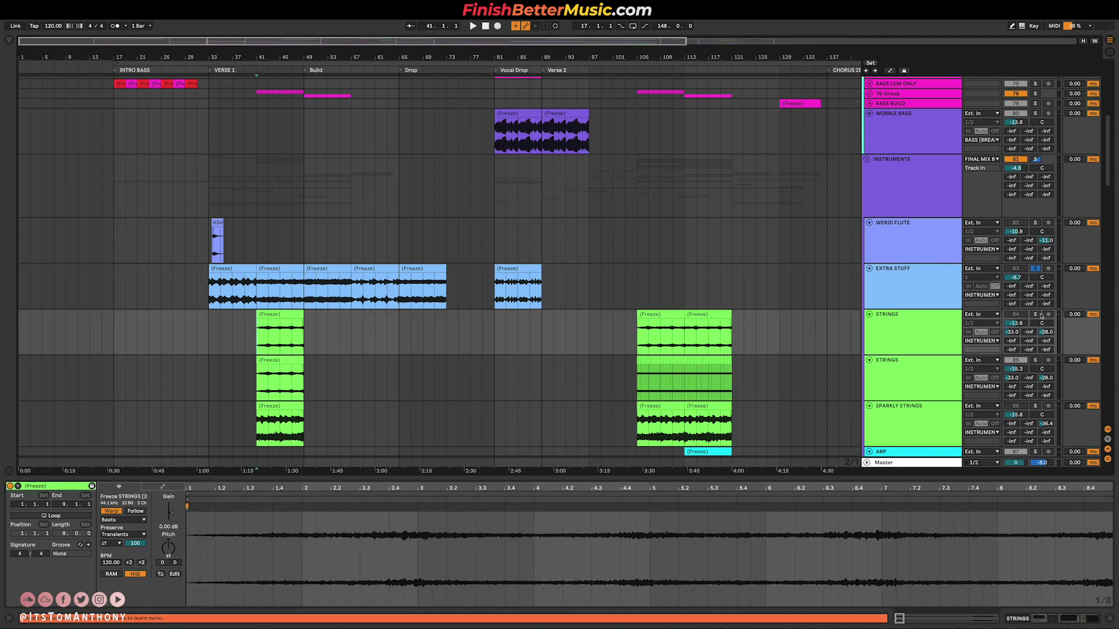
key(space)
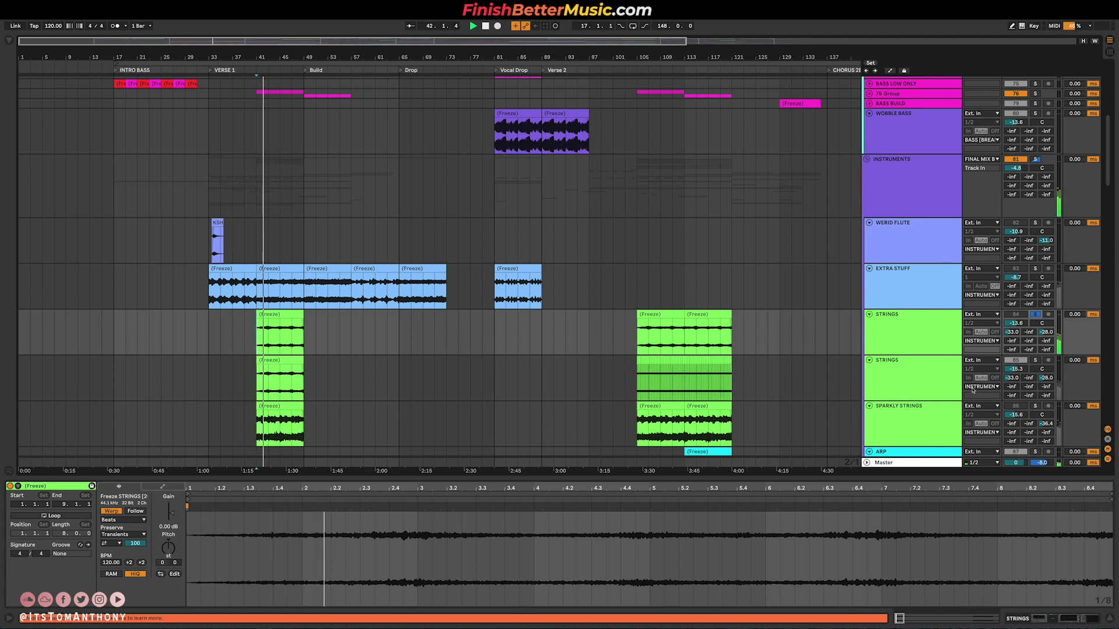
key(space)
key(space)
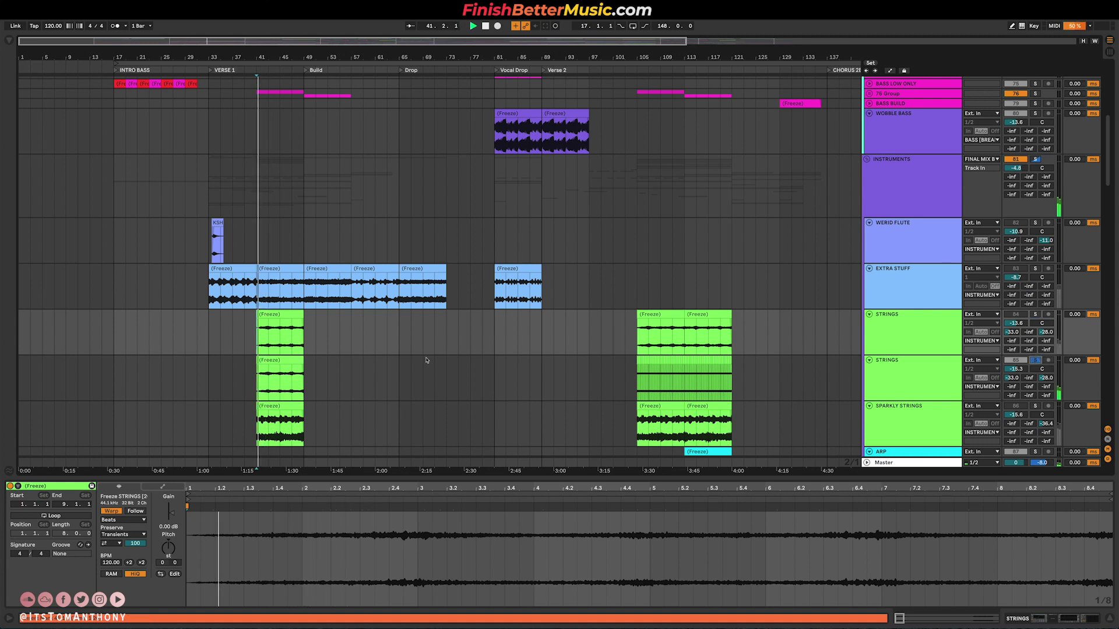
Step: Solo the SPARKLY STRINGS track and play its Verse 2 clip from bar 107
scroll(1020, 360, down, 3)
scroll(1042, 360, down, 6)
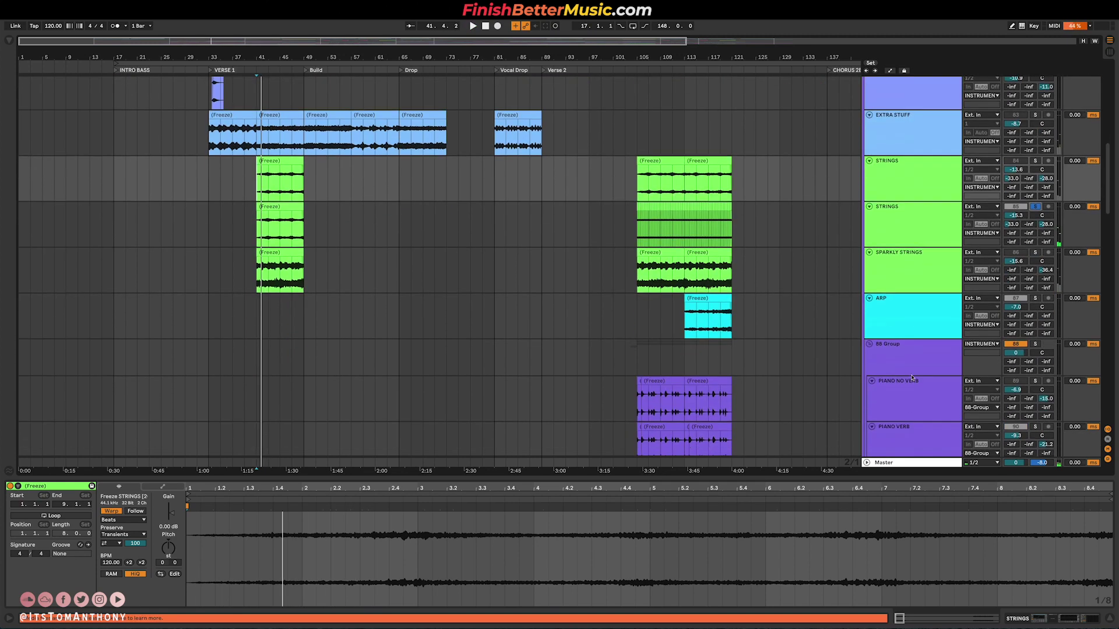
click(645, 279)
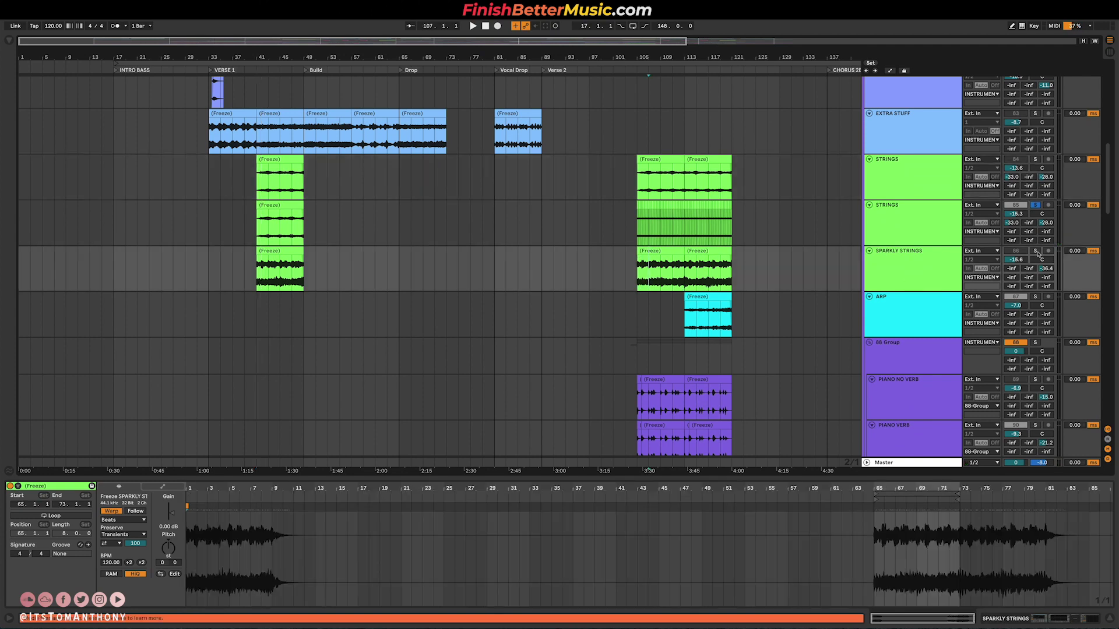
key(space)
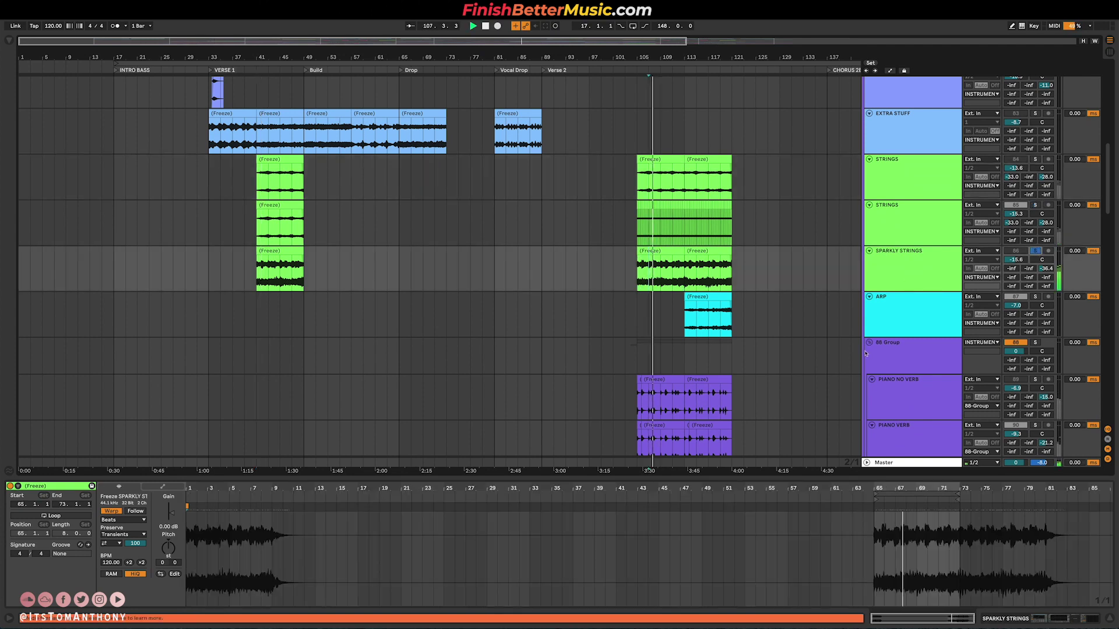
Step: Solo the ARP track and play its clip from bar 113
click(686, 316)
key(space)
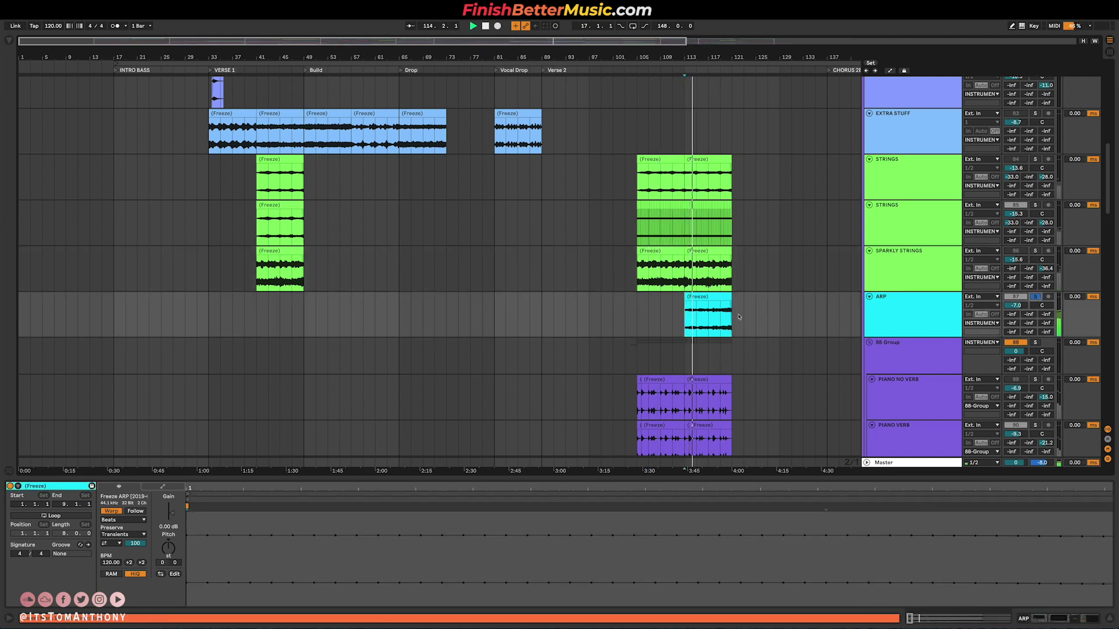
scroll(733, 302, down, 3)
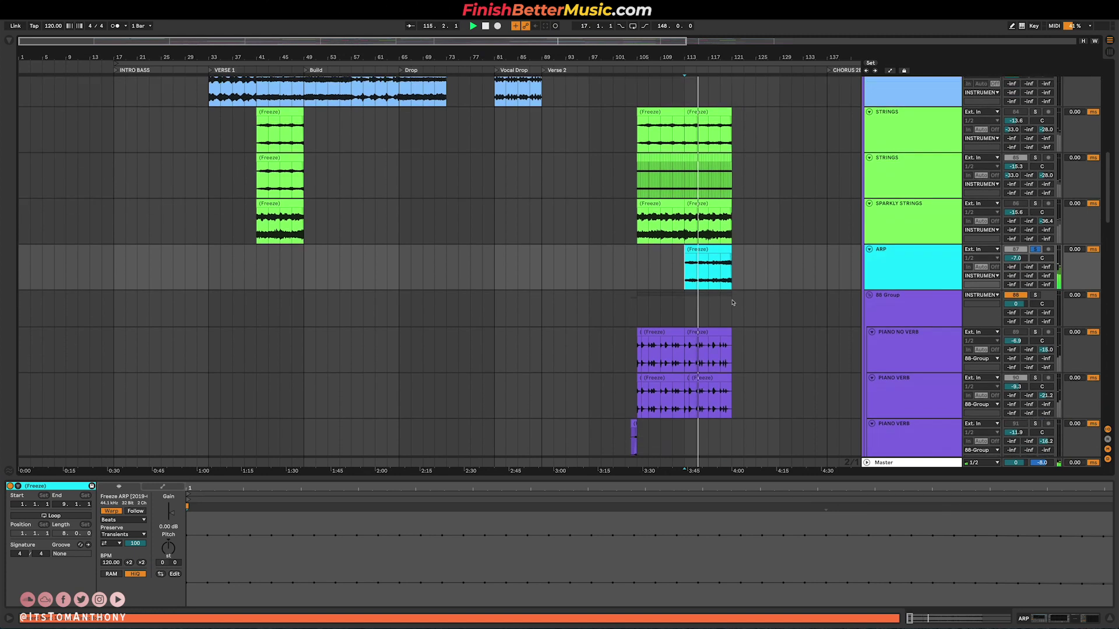
scroll(669, 300, down, 3)
key(space)
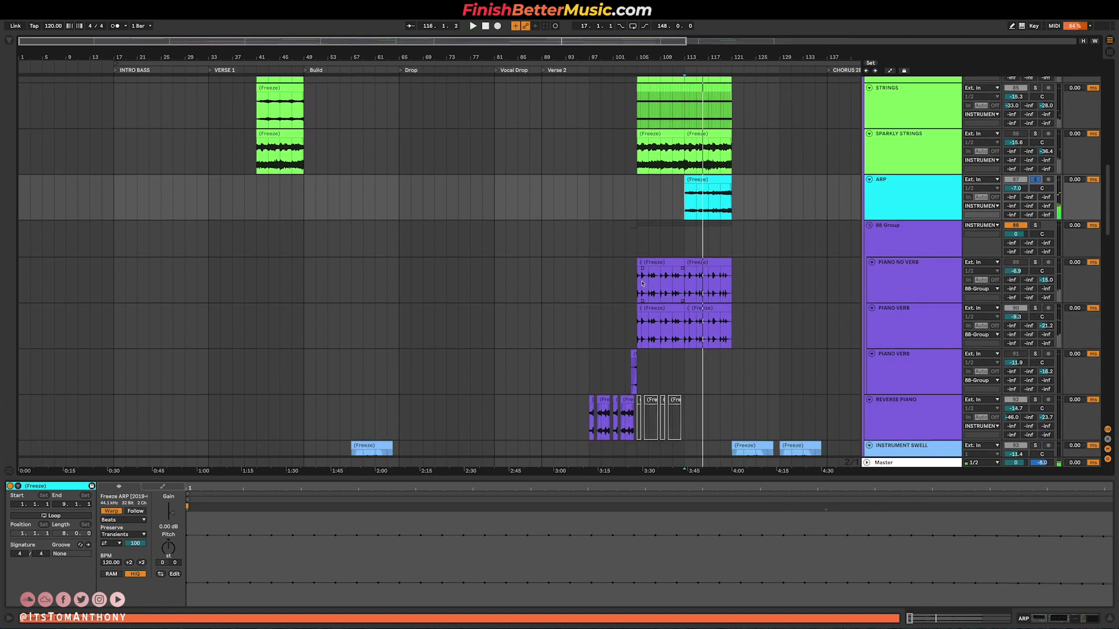
Step: Solo the PIANO VERB track in the 88 Group and play the piano part from bar 105
click(1048, 266)
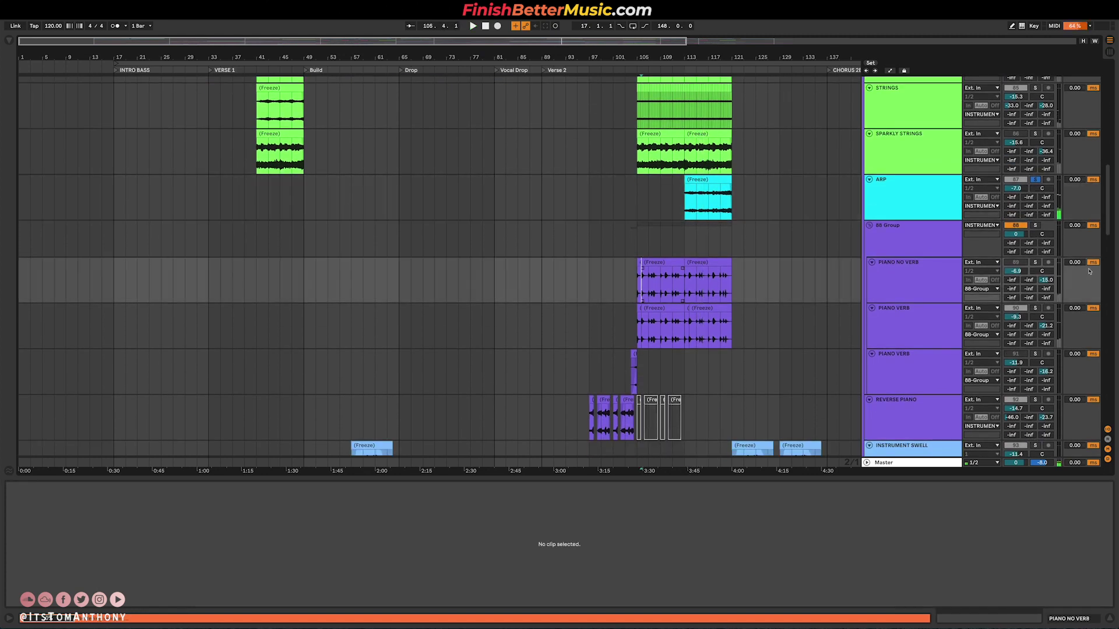
click(1035, 308)
key(space)
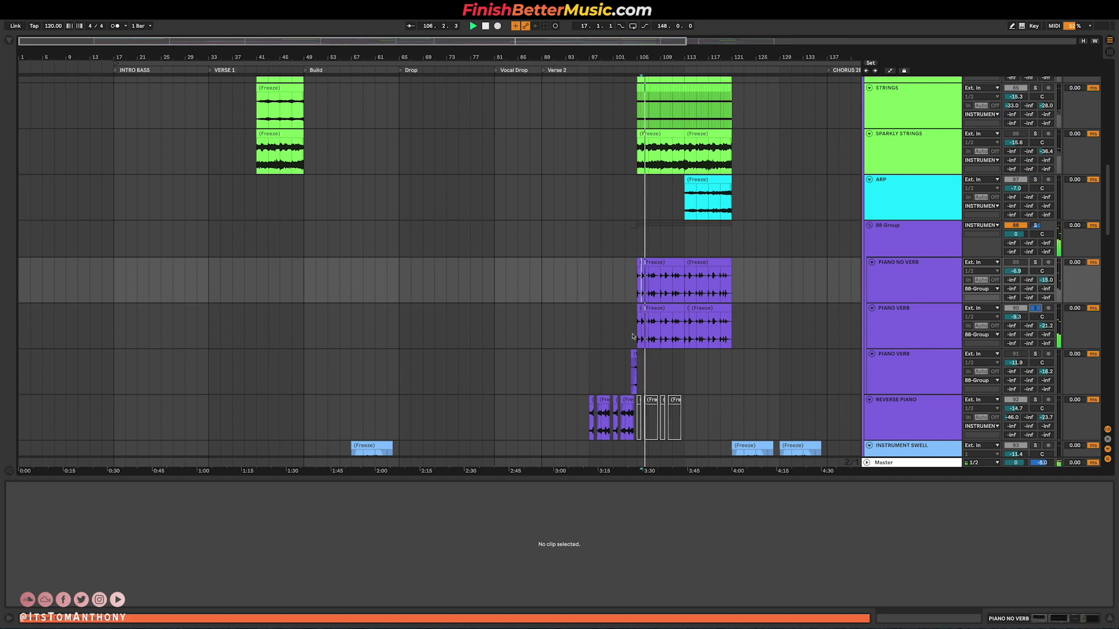
scroll(661, 334, down, 3)
scroll(676, 323, up, 3)
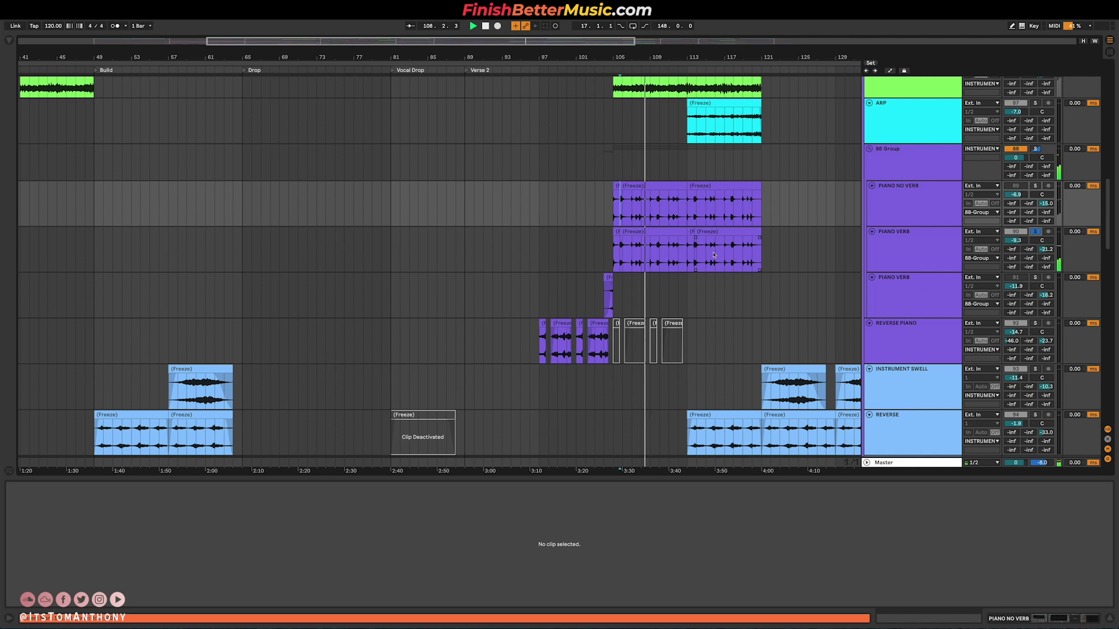
scroll(618, 290, down, 2)
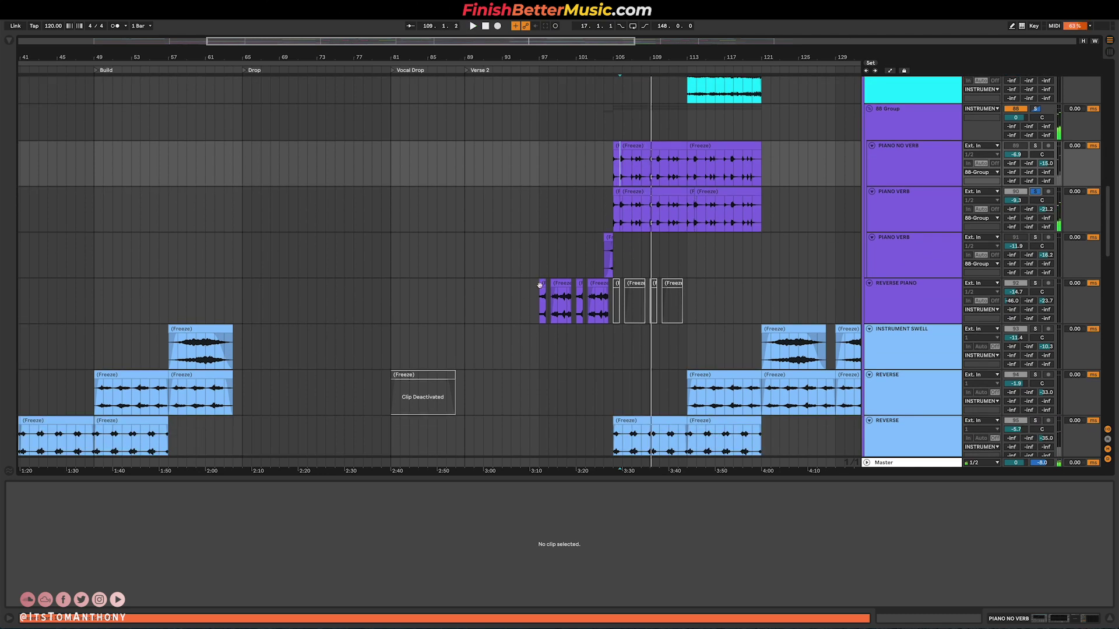
Step: Solo the REVERSE PIANO track and play its clips from bar 97
click(540, 286)
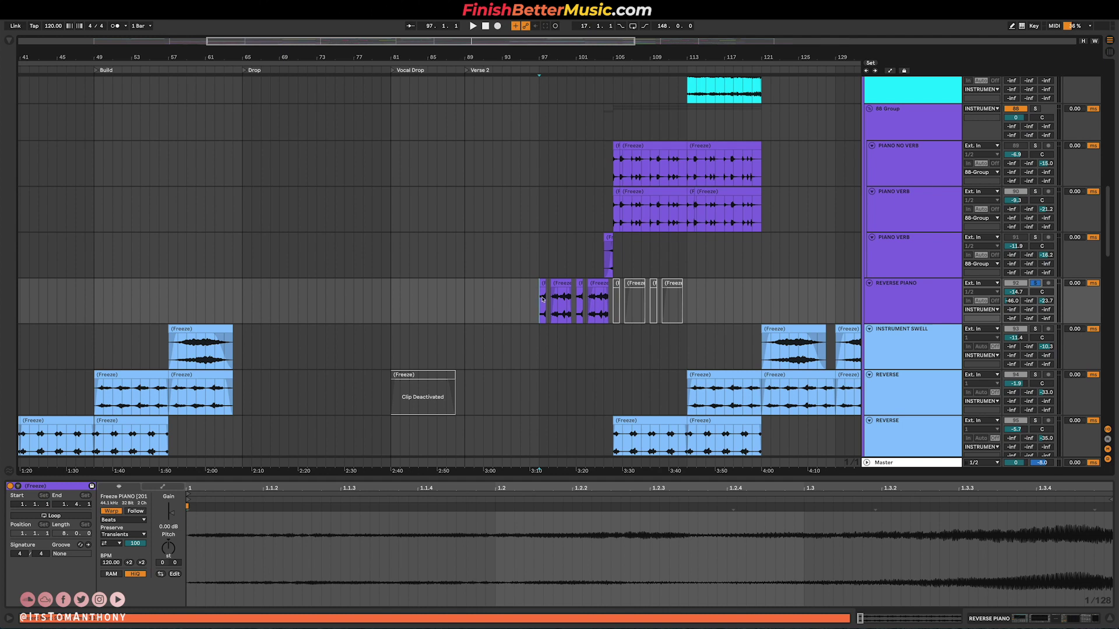
key(space)
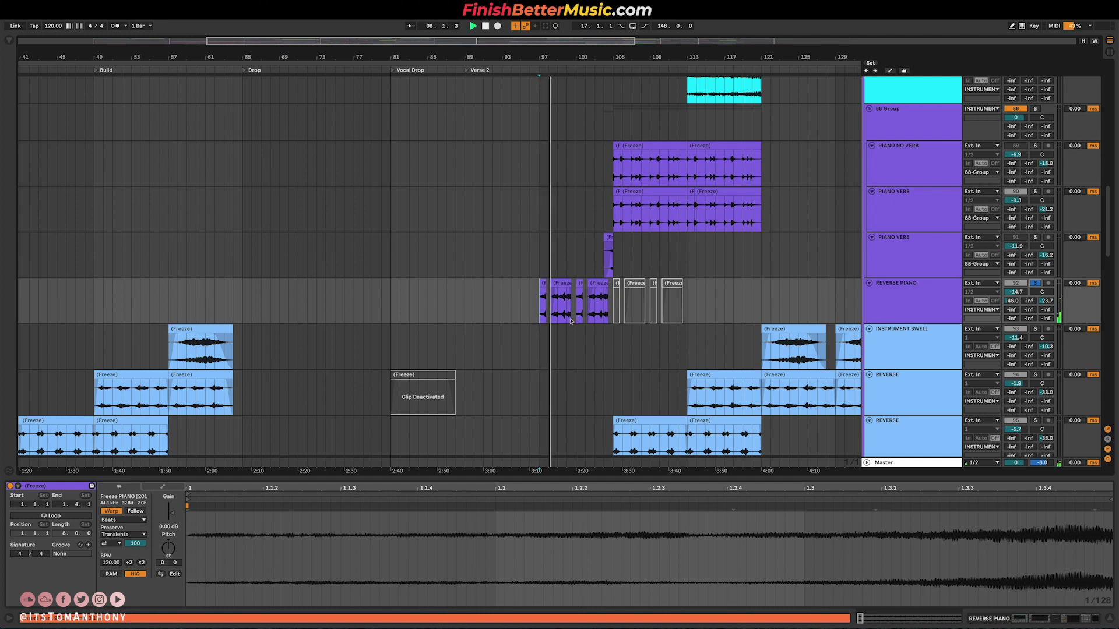
scroll(587, 299, down, 2)
scroll(587, 299, down, 5)
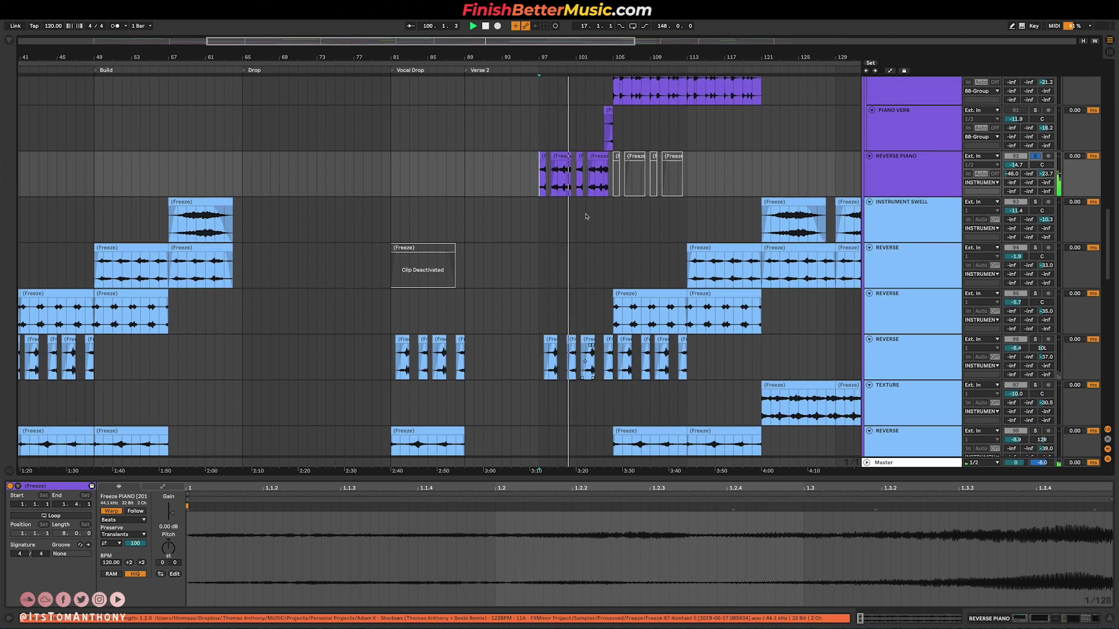
Step: Solo the REVERSE track directly above TEXTURE and play its short clips from bar 98
click(548, 358)
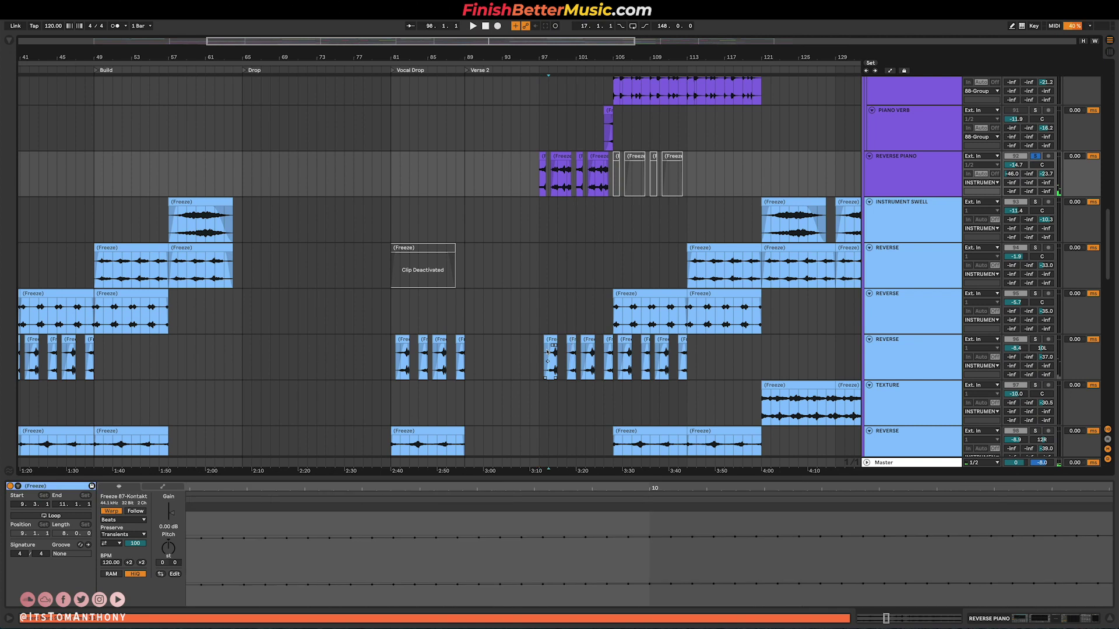
click(1035, 339)
key(space)
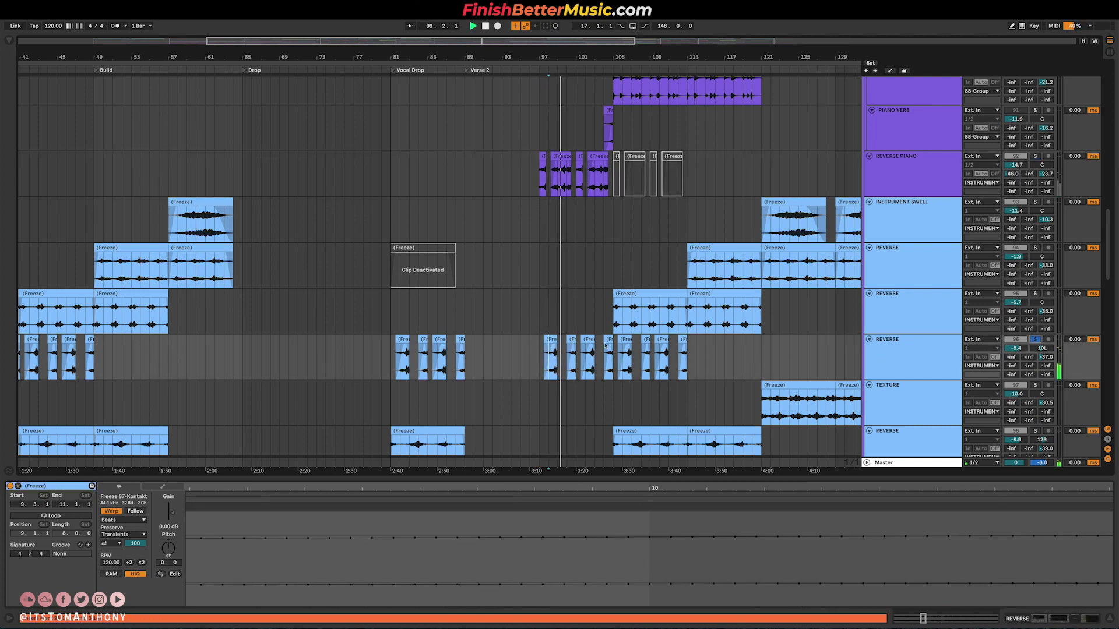
Step: Solo REVERSE track 95 and play it from bar 105, adding REVERSE track 96 to the solo during playback
click(616, 318)
click(1035, 294)
key(space)
key(space)
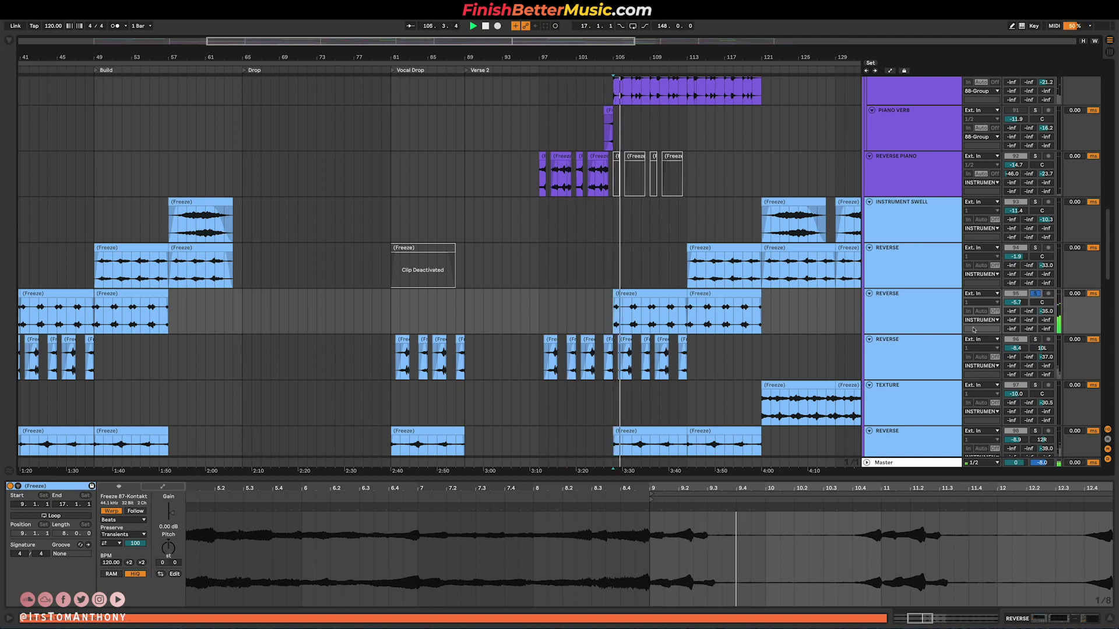
click(1036, 339)
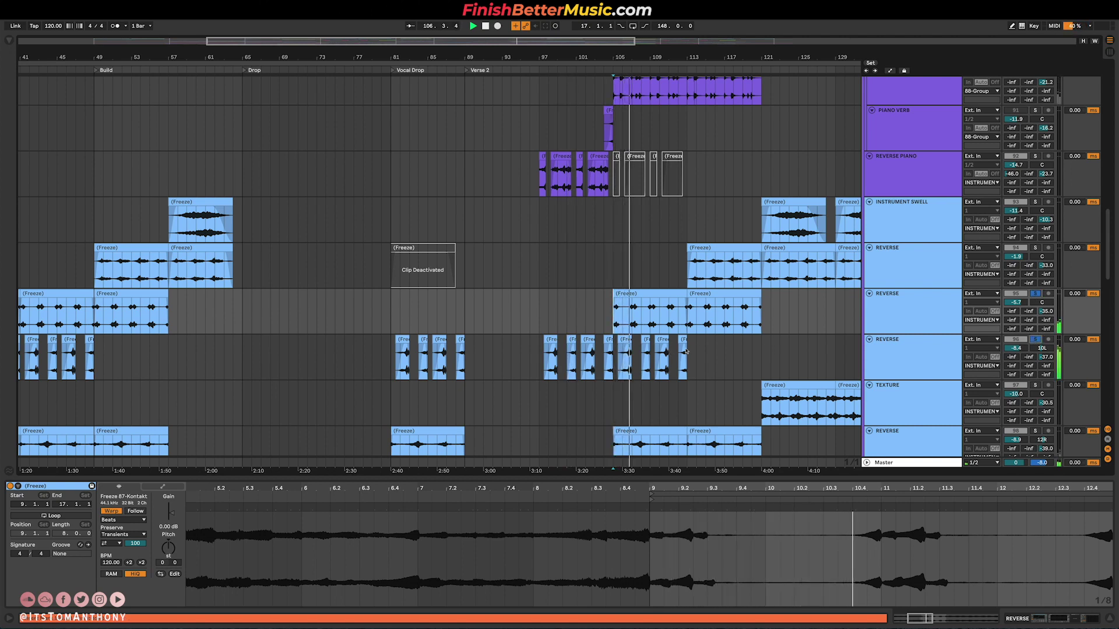
Step: Solo and play the REVERSE track directly below TEXTURE from bar 105 and the HORN SUSTAINED track from bar 109
scroll(678, 350, down, 4)
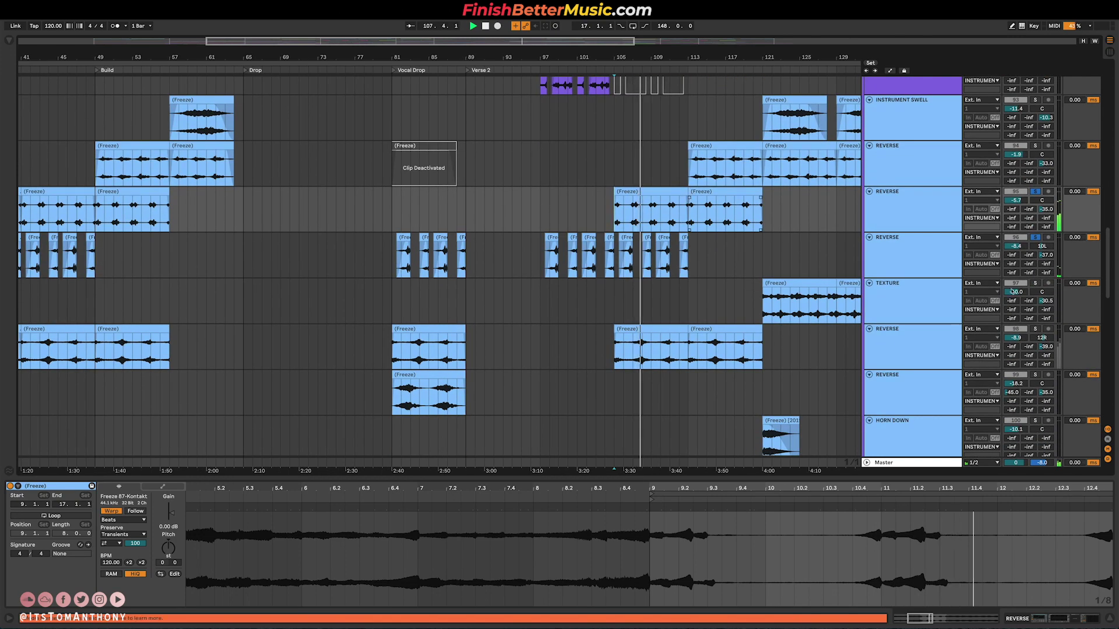
click(612, 344)
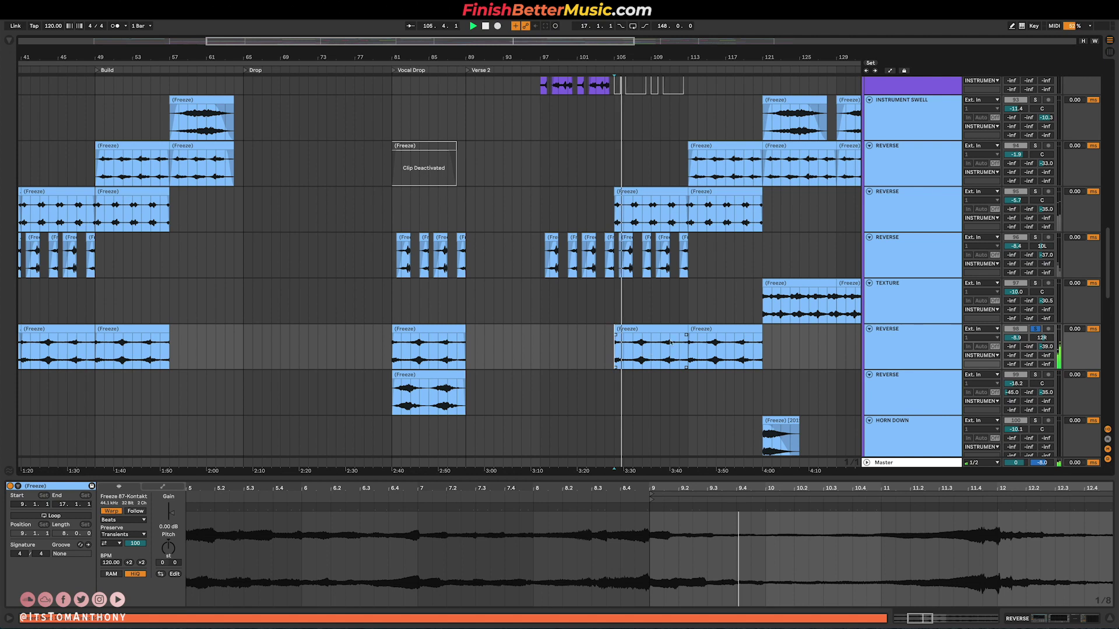
scroll(686, 338, down, 5)
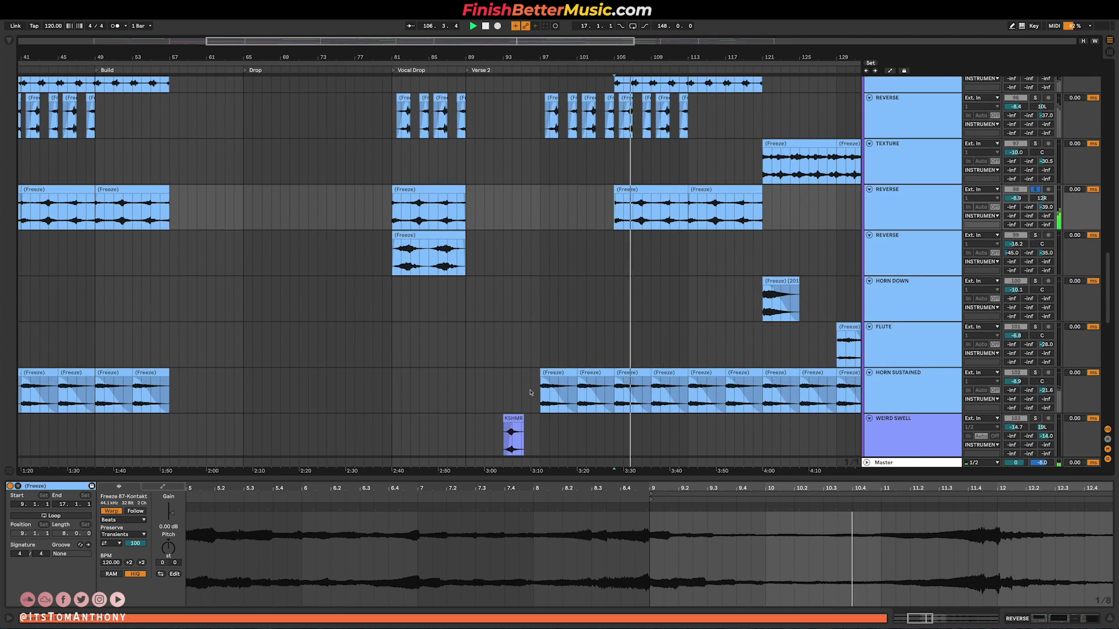
click(612, 395)
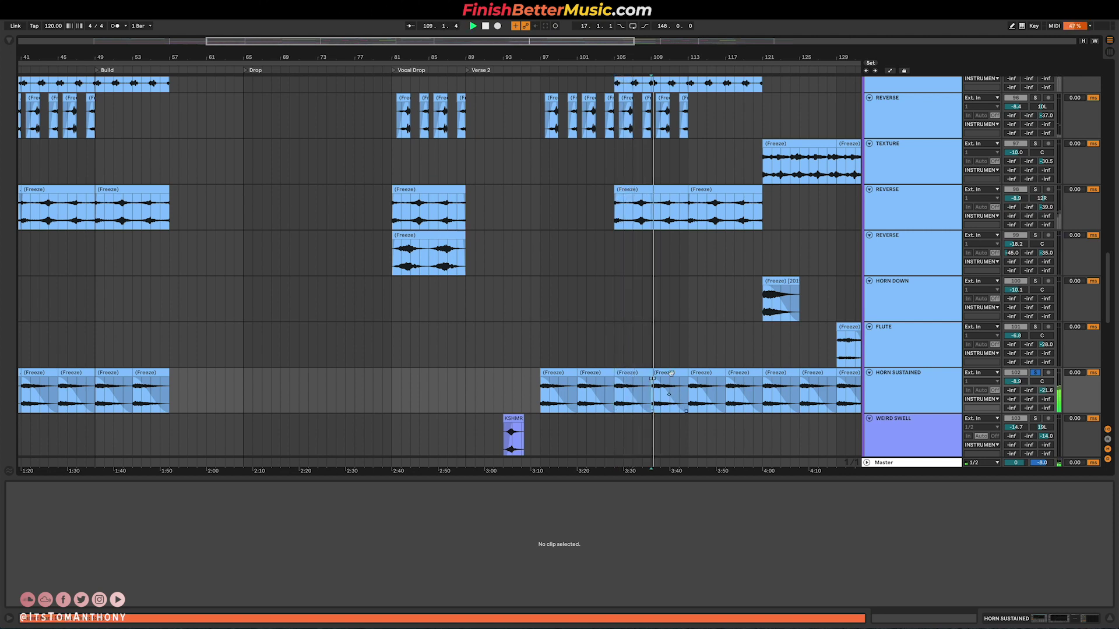
Step: Solo WEIRD SWELL tracks 104, 105 and 106 one after another and play their short clips, starting at bar 97
scroll(690, 387, down, 8)
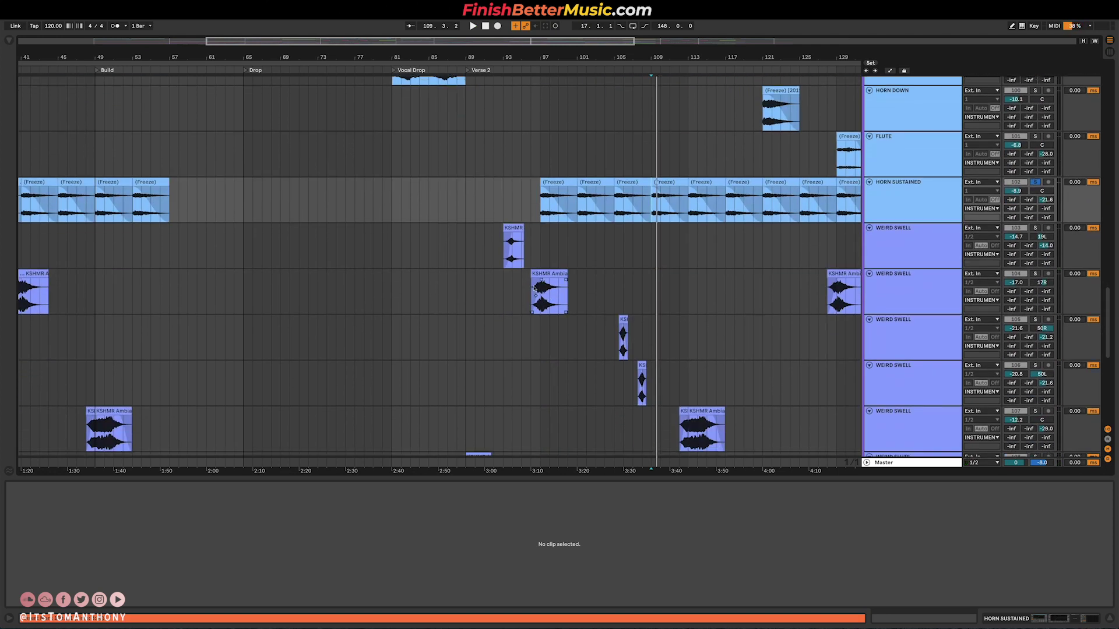
click(542, 300)
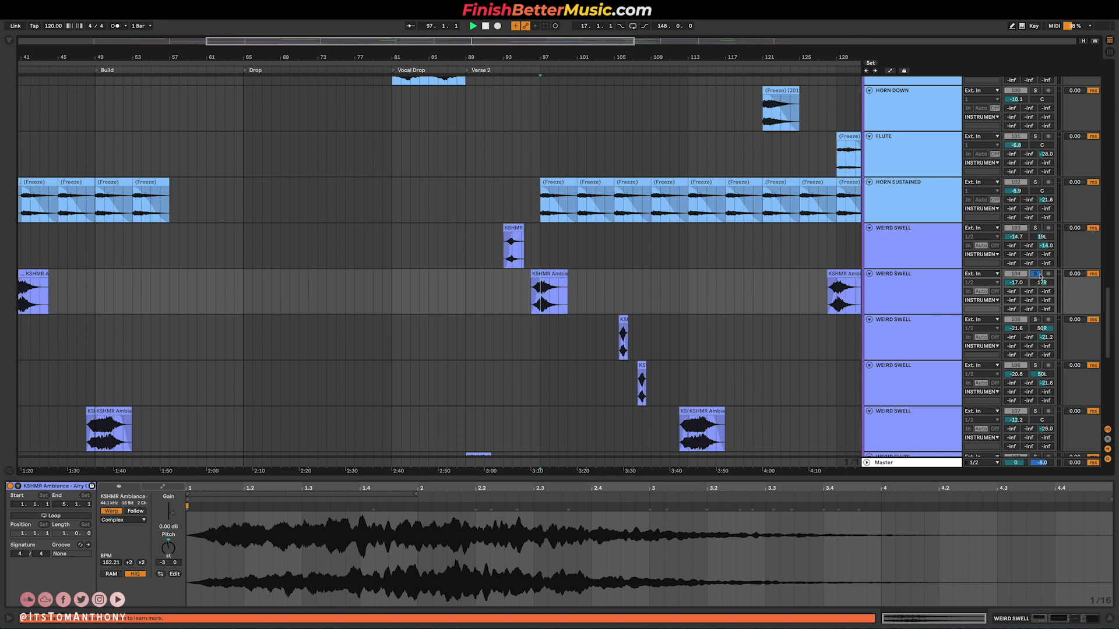
click(1062, 323)
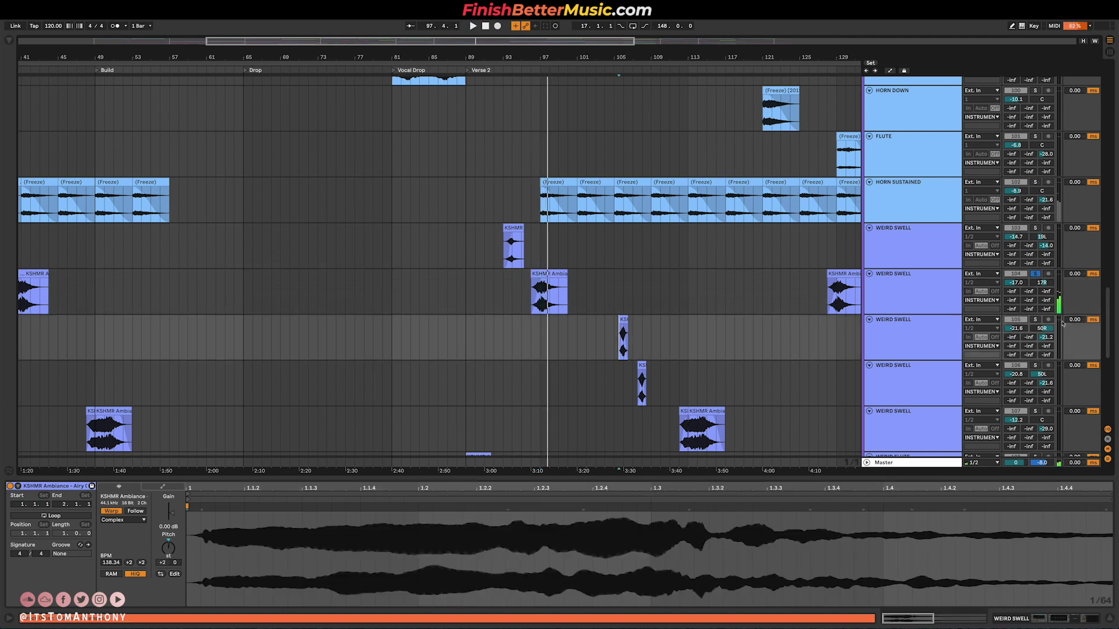
key(space)
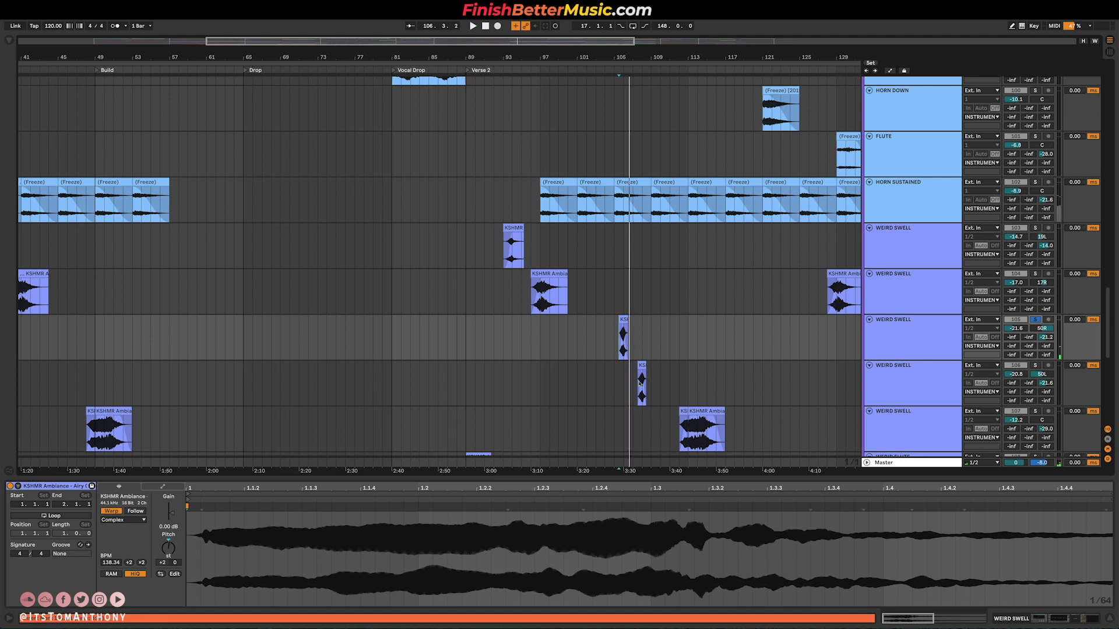
click(1027, 365)
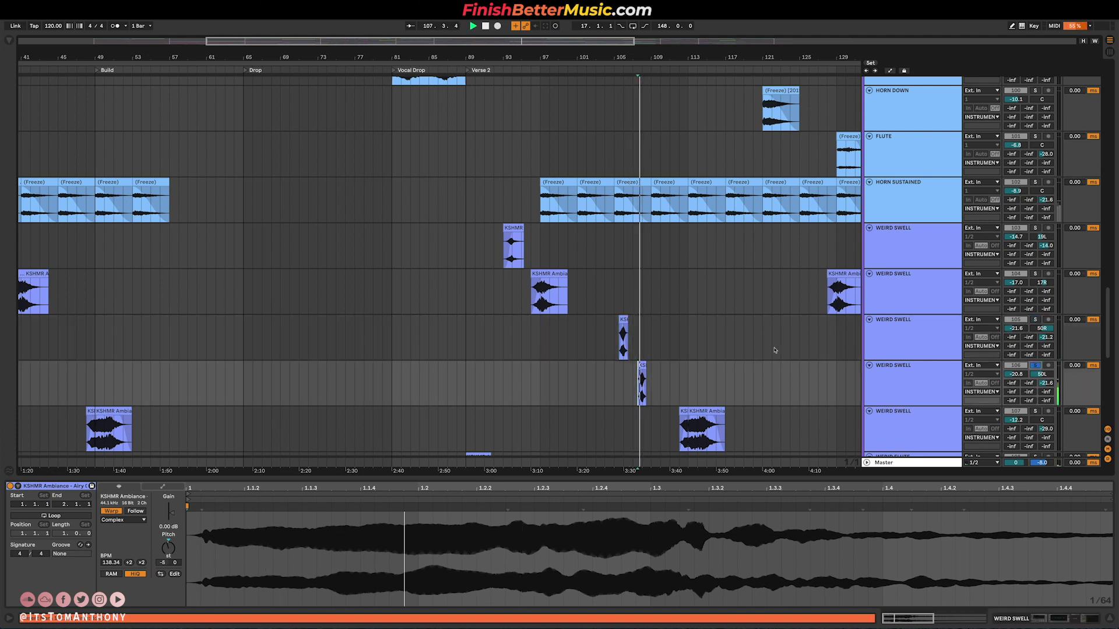
Step: Solo WEIRD SWELL track 107 and play its clips from bar 113
scroll(770, 350, down, 3)
scroll(770, 350, down, 1)
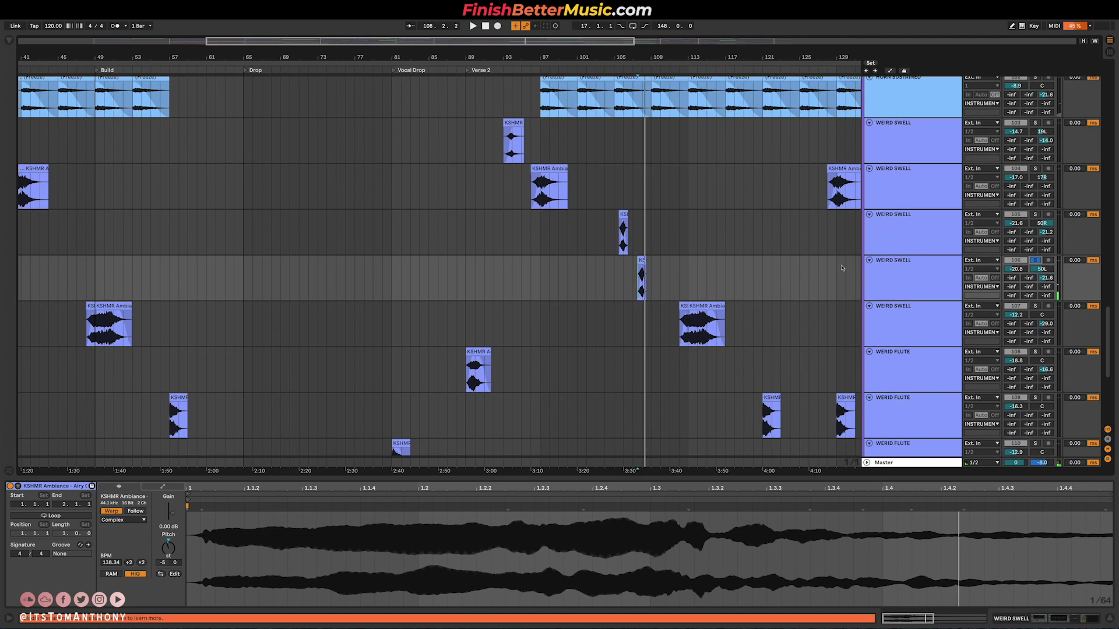
scroll(672, 302, down, 2)
click(692, 291)
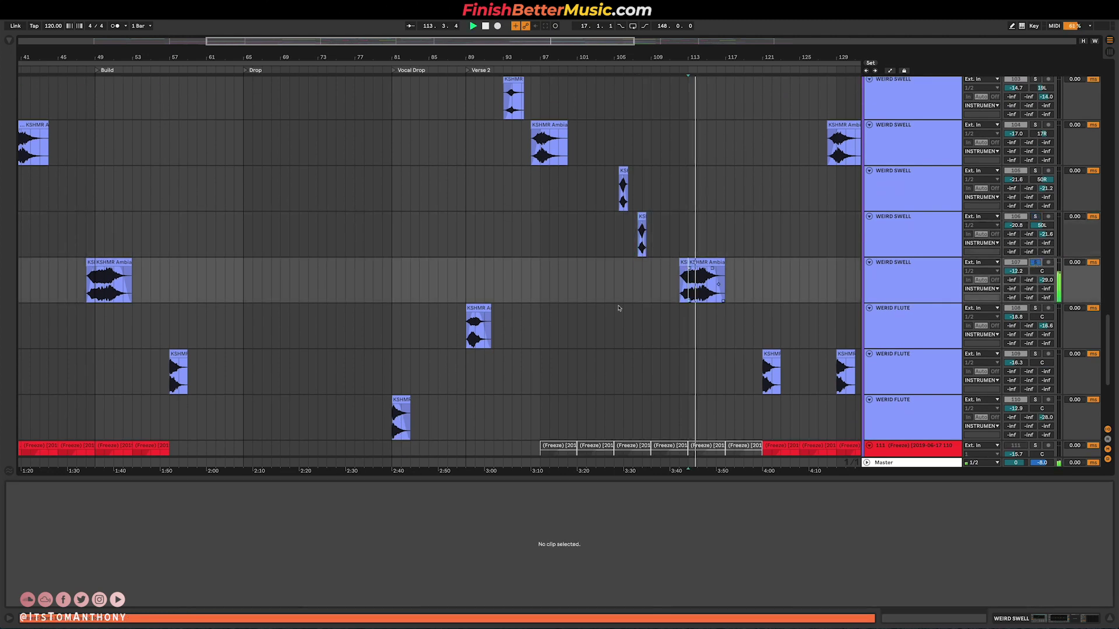
scroll(761, 405, down, 3)
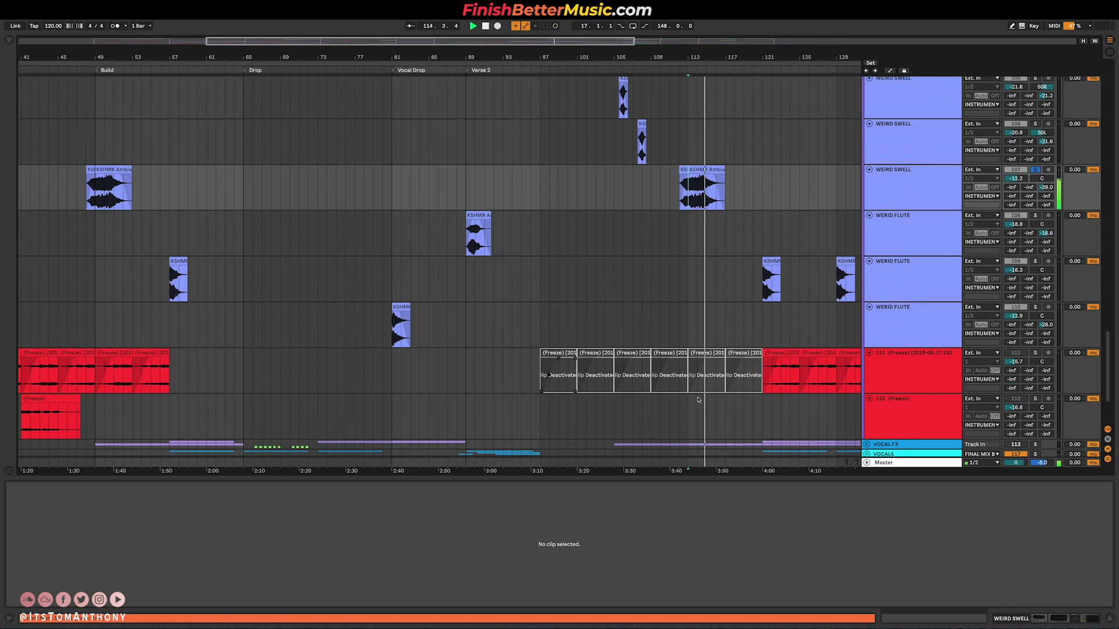
Step: Fold all the tracks inside the INSTRUMENTS group, solo the group and play it from bar 105
scroll(762, 405, up, 10)
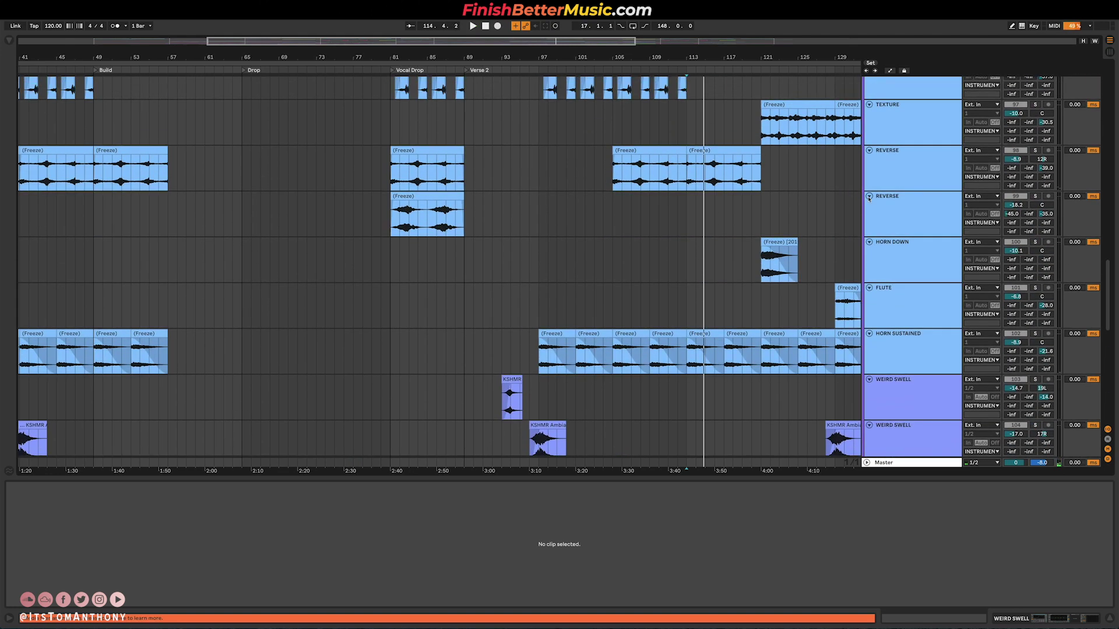
alt+click(869, 197)
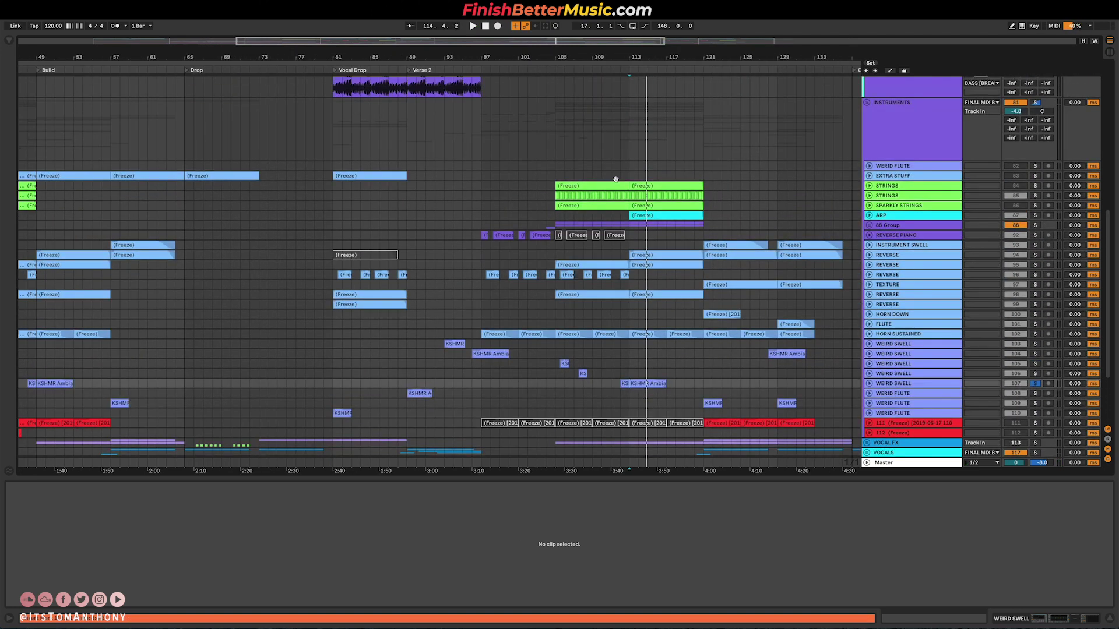
scroll(988, 168, up, 3)
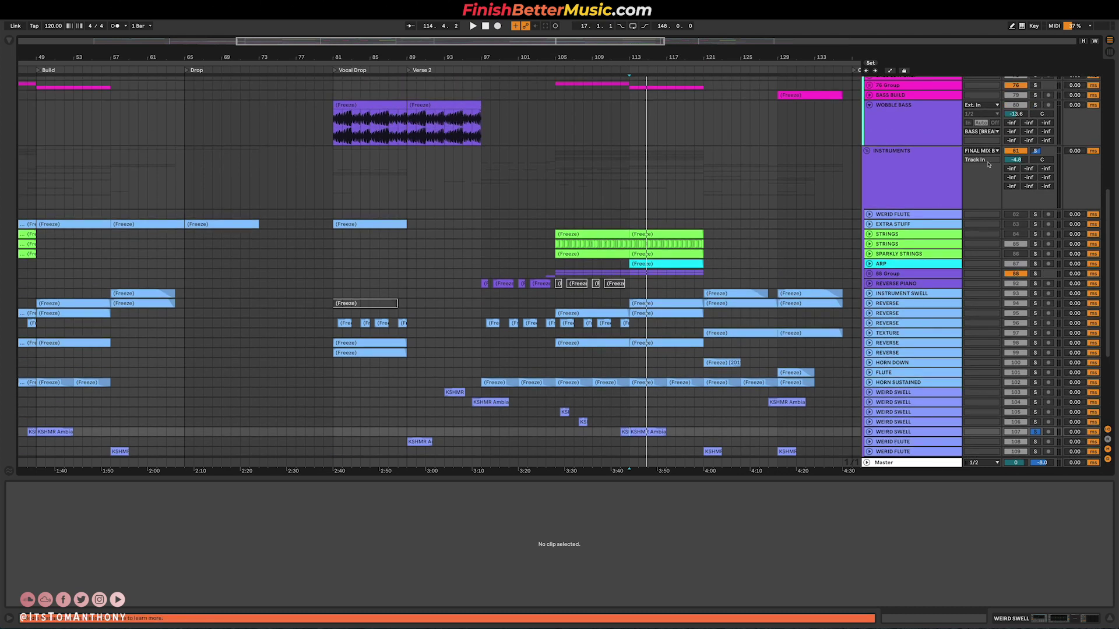
click(559, 198)
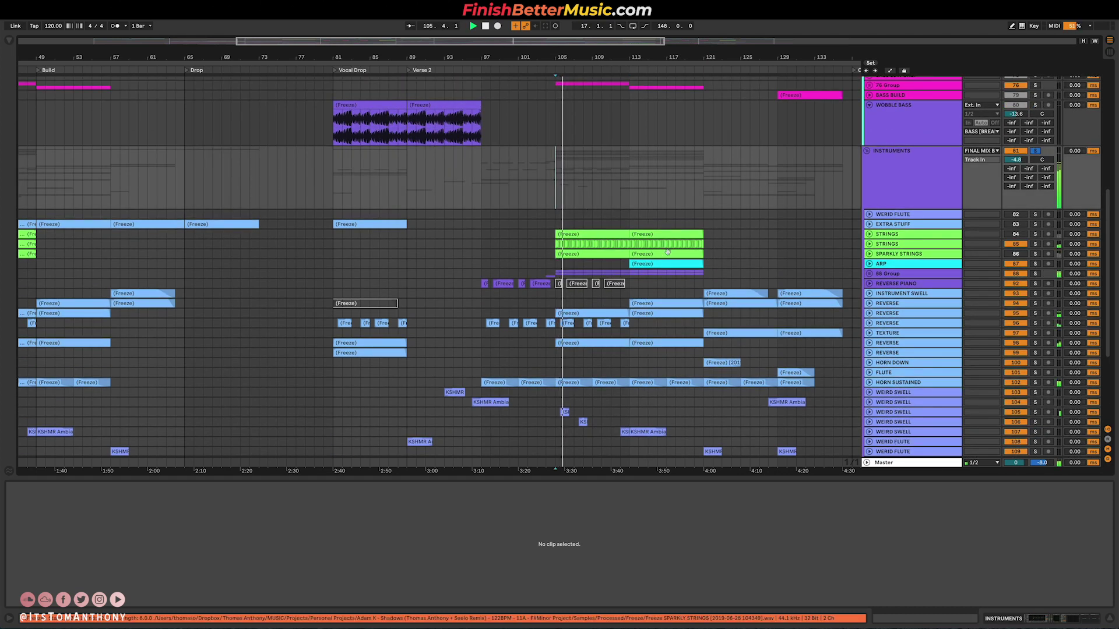
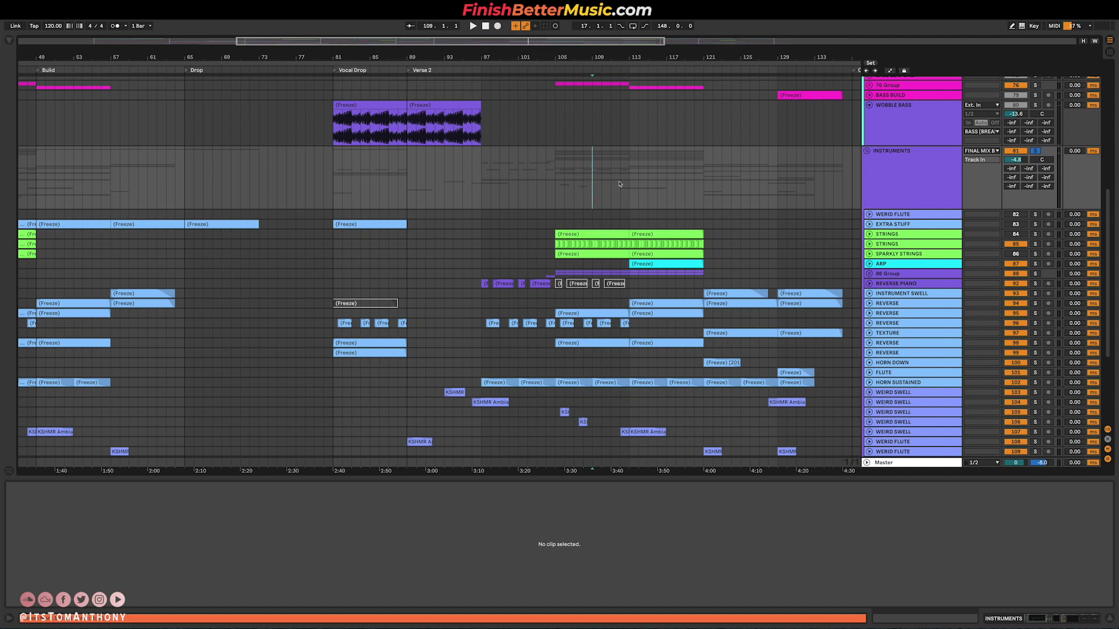
Step: Unfold the first BASS LOW ONLY track and play the BASS [BREAKDOWN] group together with the instruments from bar 97
scroll(880, 129, up, 3)
scroll(870, 140, up, 6)
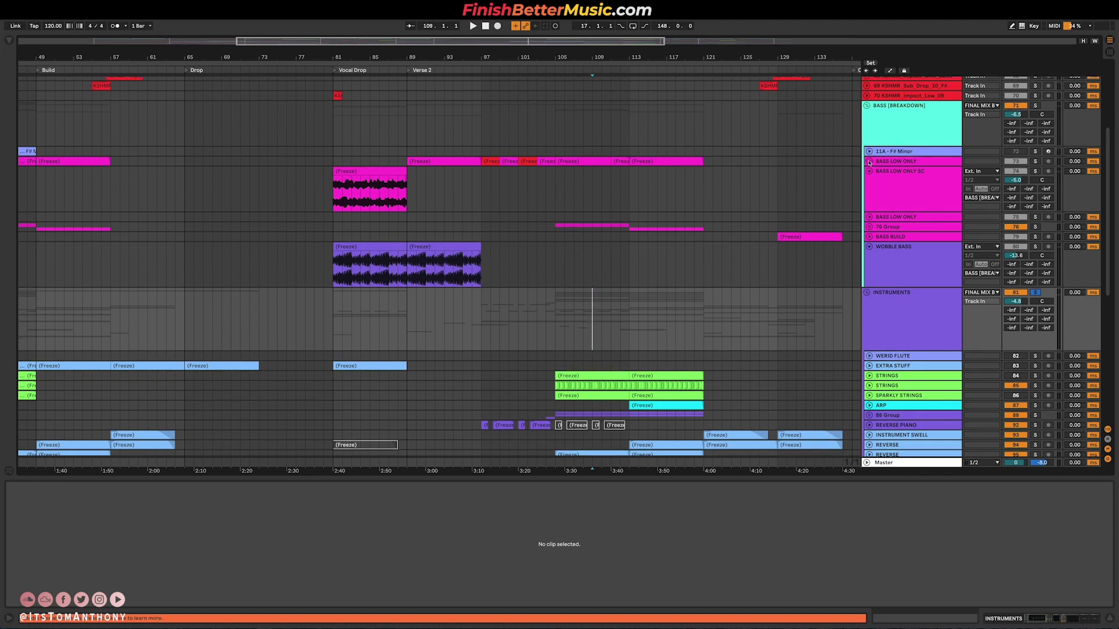
click(869, 161)
click(483, 184)
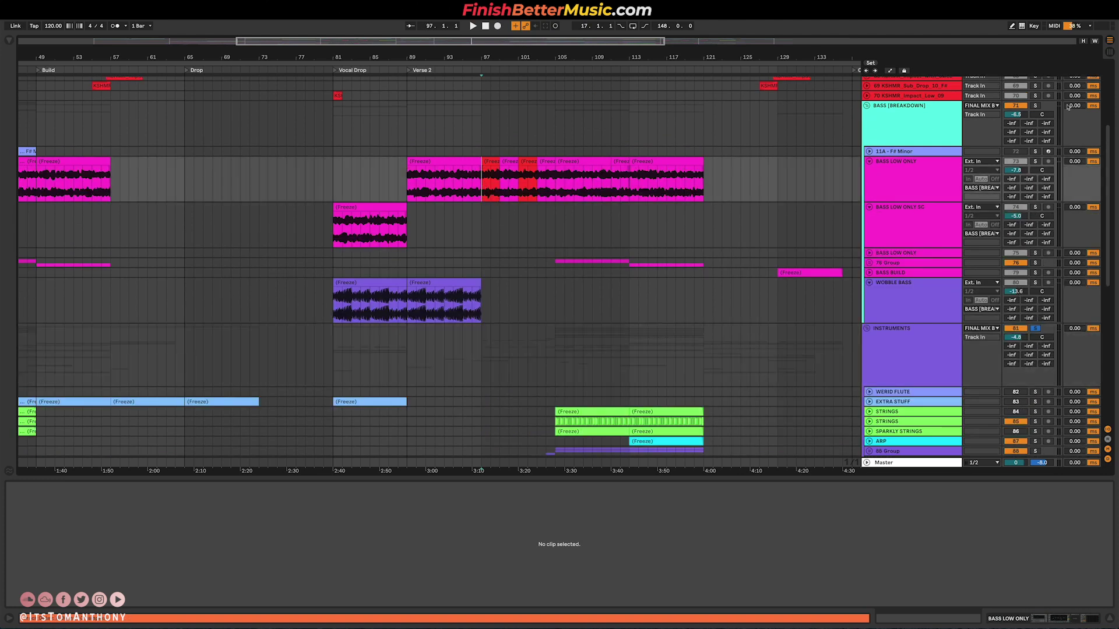
click(1036, 107)
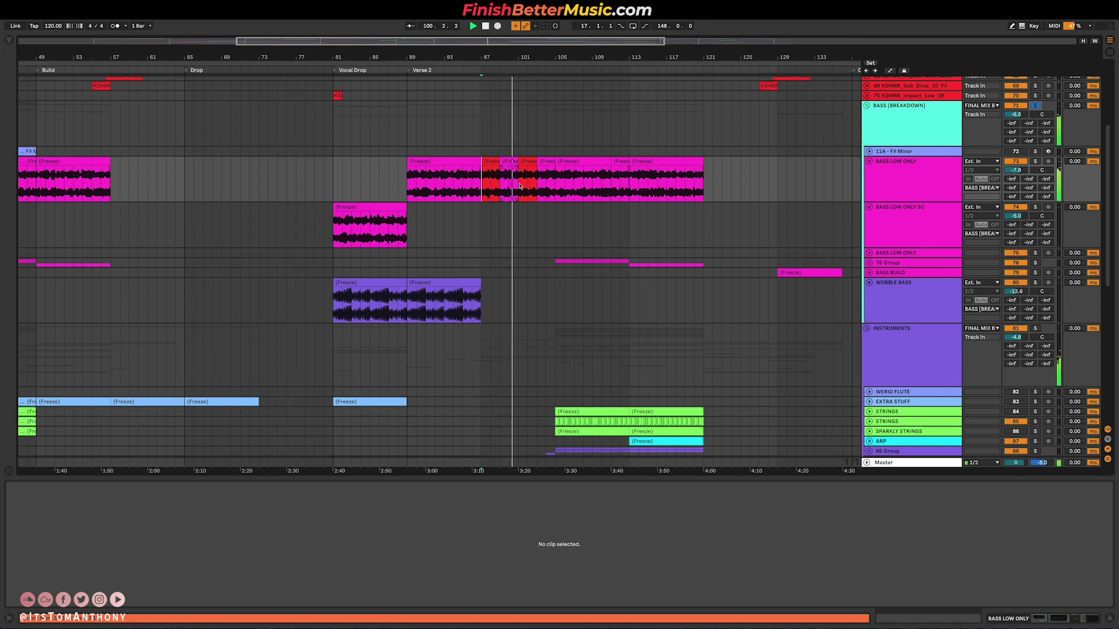
Step: Solo the first BASS LOW ONLY track and play it on its own from bar 105
click(1035, 161)
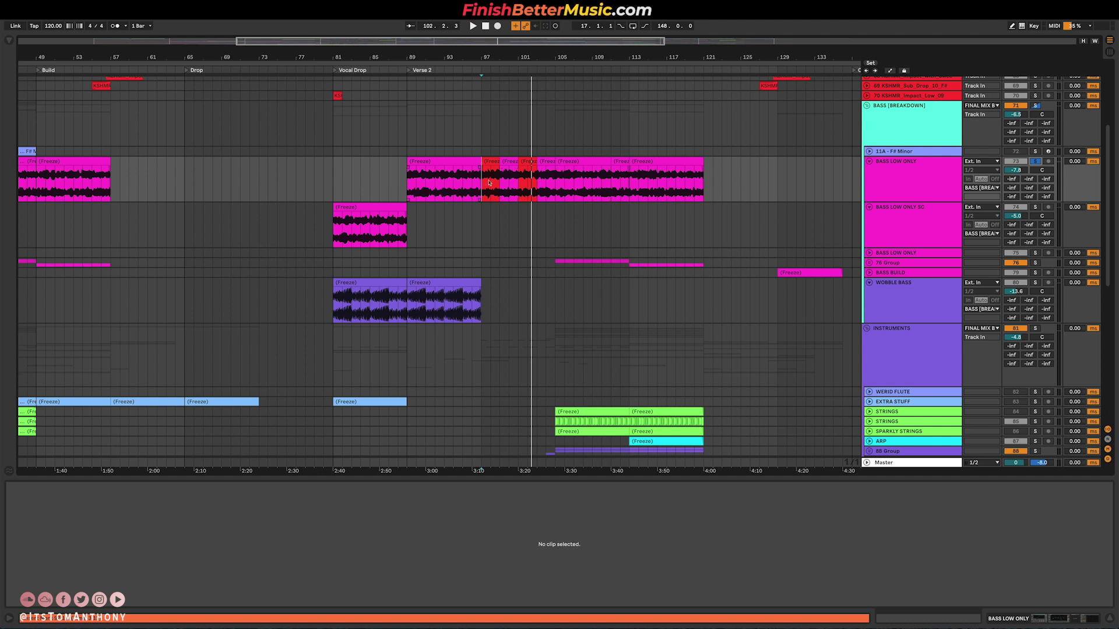
click(555, 183)
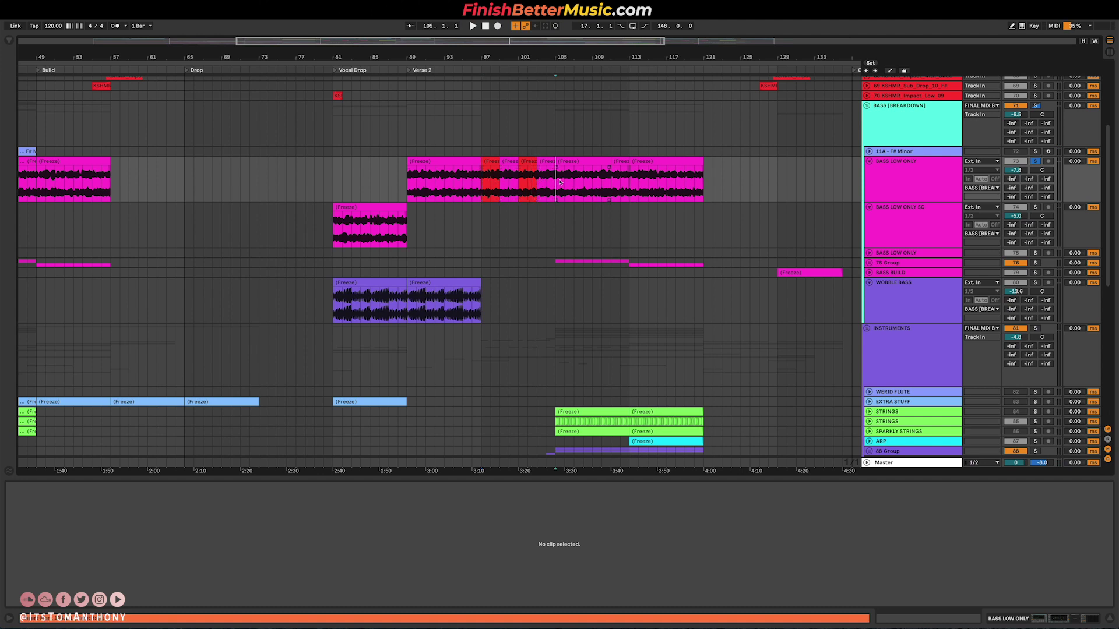
key(space)
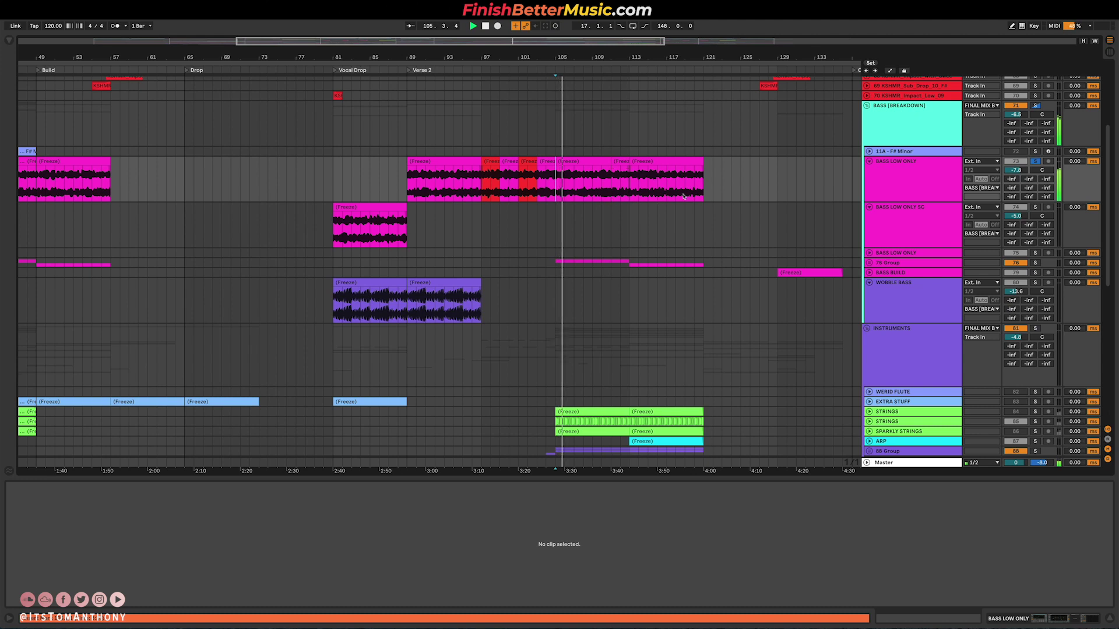
Step: Unfold the 76 Group and solo its BASS GUITAR SUSTAINED track from bar 105 and BASS GUITAR PLUCKED track from bar 113
click(870, 263)
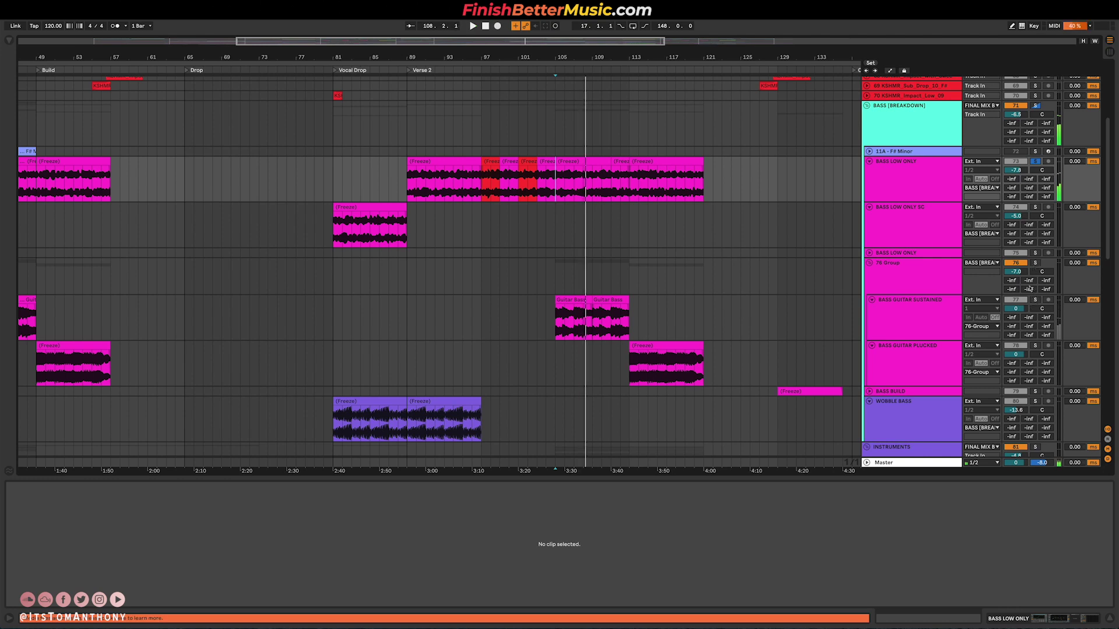
key(space)
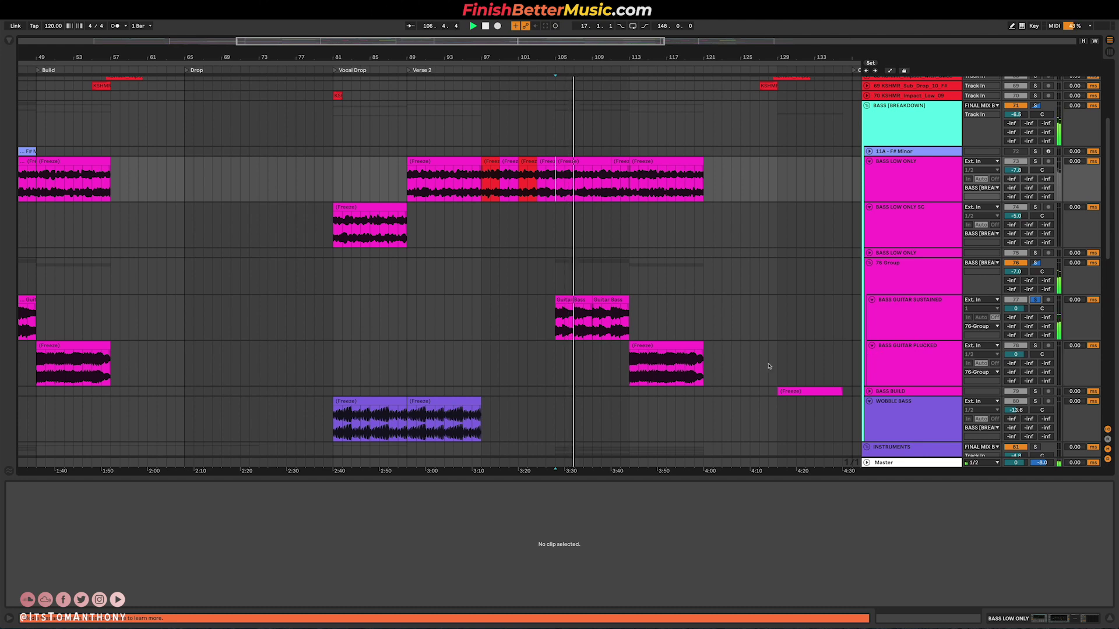
click(632, 367)
click(1036, 346)
key(space)
key(space)
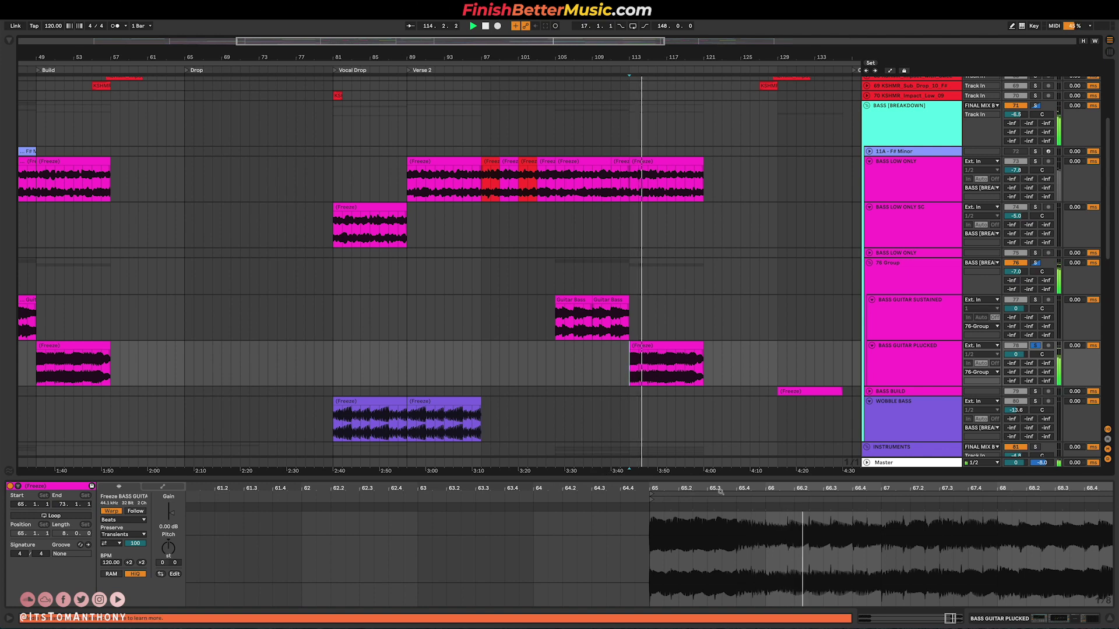
Step: Select both bass guitar parts across bars 105 to 121, and play the full BASS [BREAKDOWN] group with the instruments from bar 104
drag(558, 324, 702, 365)
key(space)
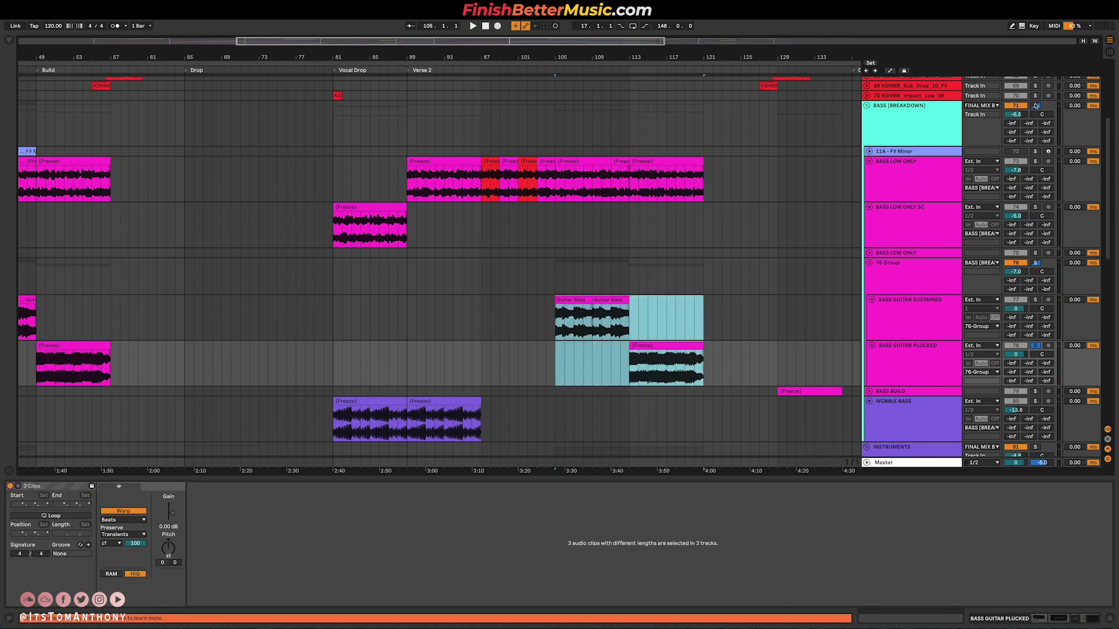
click(1036, 105)
click(558, 181)
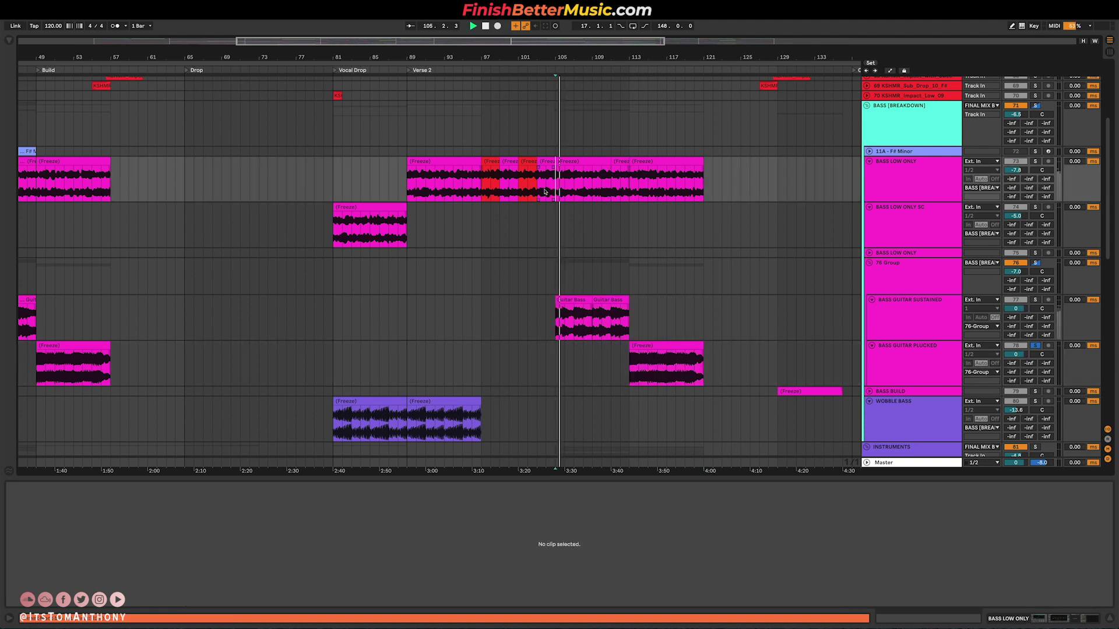
click(1035, 106)
key(space)
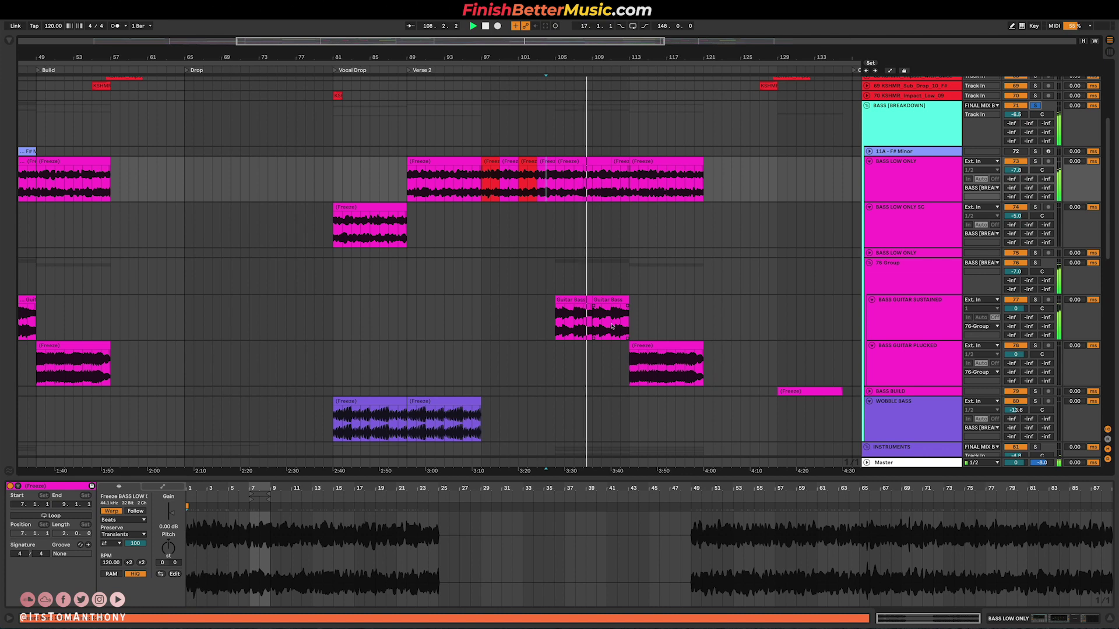
Step: Show the BASS GUITAR SUSTAINED track's effects during playback, and fold the tracks of the BASS [BREAKDOWN] group
scroll(609, 323, down, 3)
scroll(608, 321, down, 1)
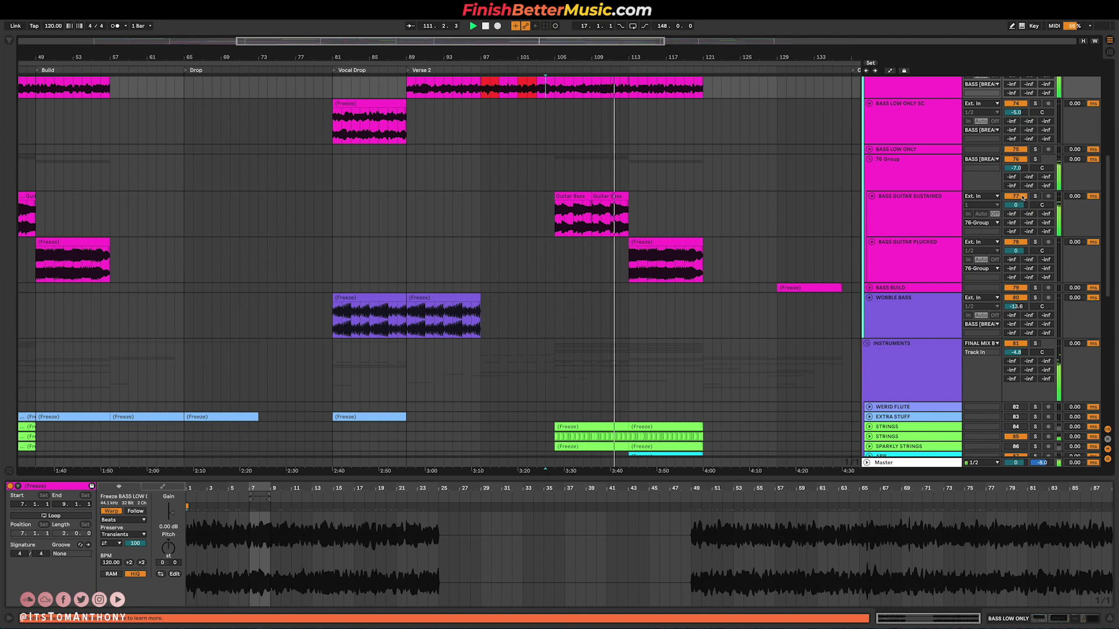
click(911, 215)
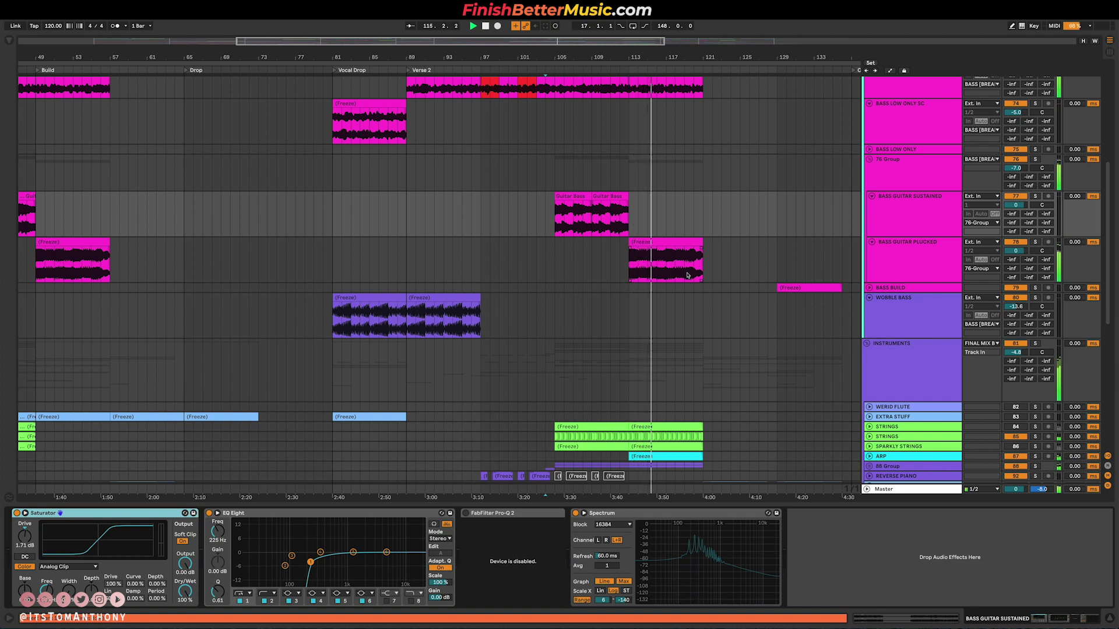
scroll(501, 250, up, 3)
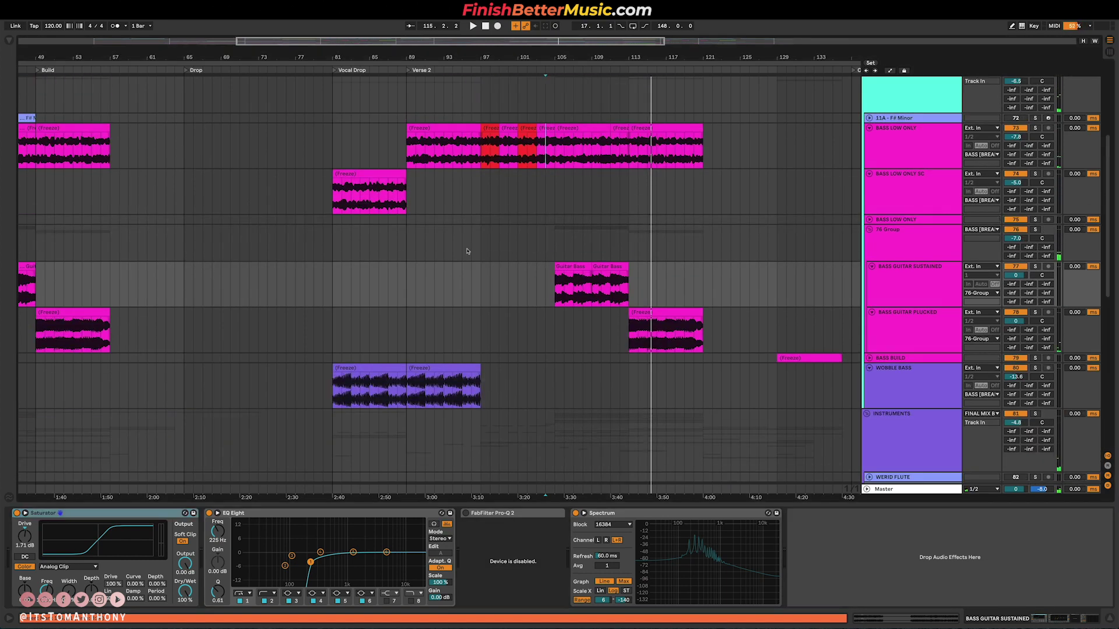
alt+click(870, 129)
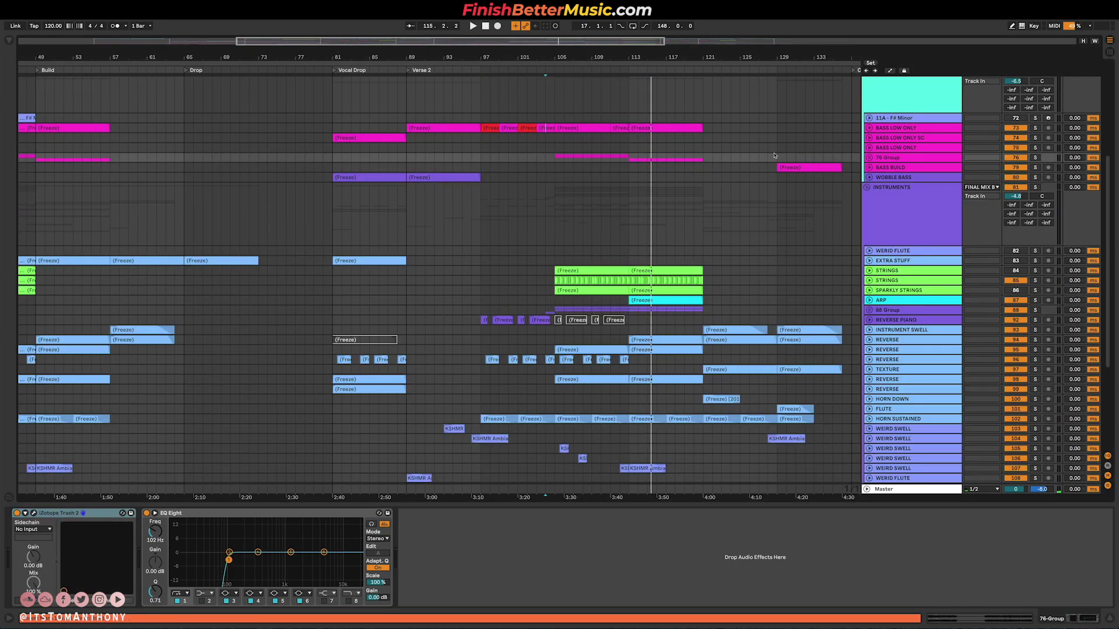
Step: Mark bars 105 to 113 and 113 to 121 on the 76 Group, and fold the BASS [BREAKDOWN] and INSTRUMENTS groups
drag(481, 158, 499, 158)
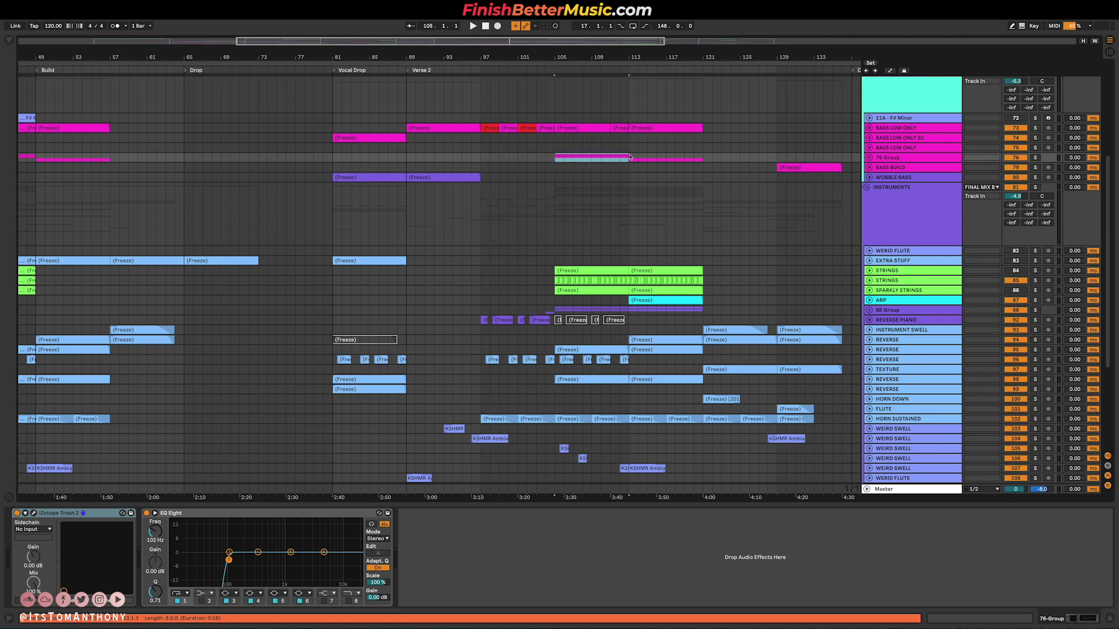
drag(630, 156, 707, 153)
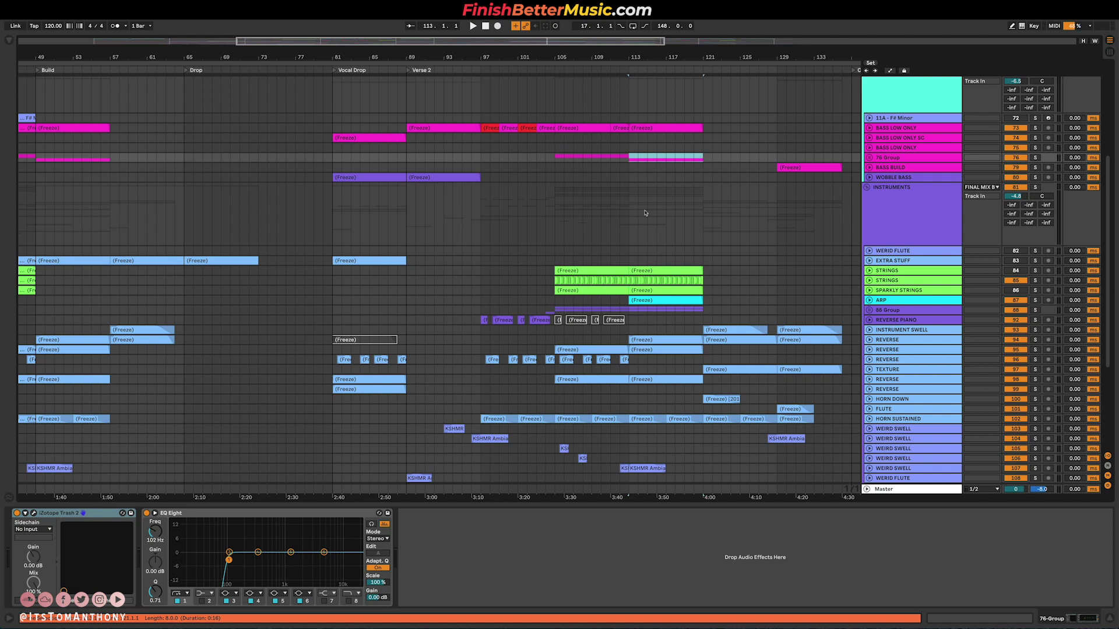
scroll(653, 143, up, 6)
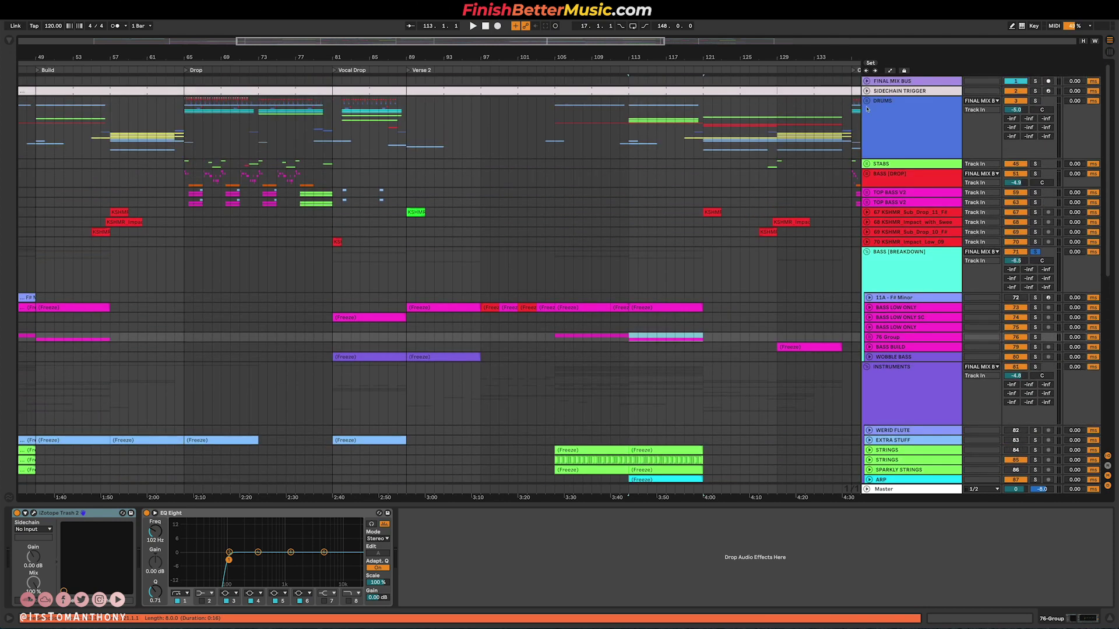
alt+click(868, 254)
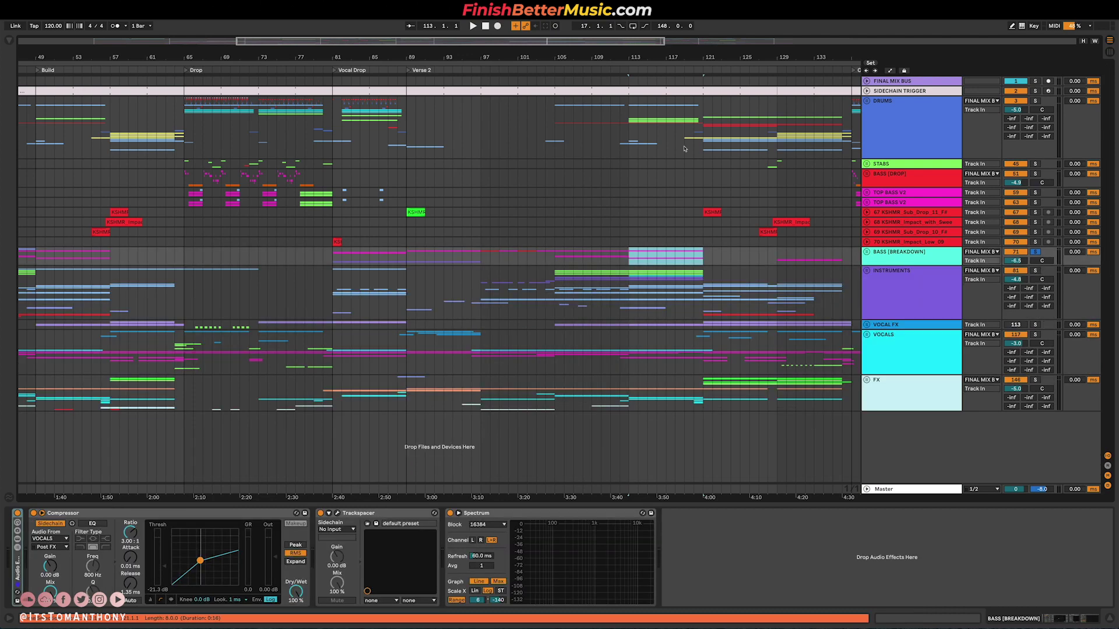
Step: Play the arrangement from bar 119, inspect the VOCAL FX RISING clips, and solo the VOCAL FX group at bar 128
click(686, 149)
key(space)
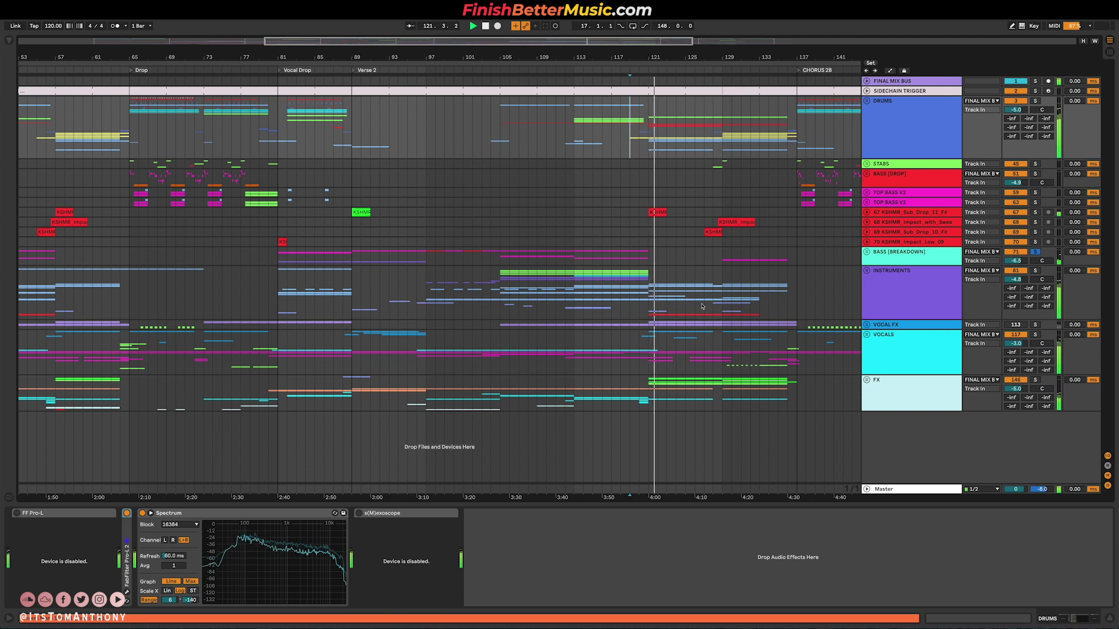
click(867, 325)
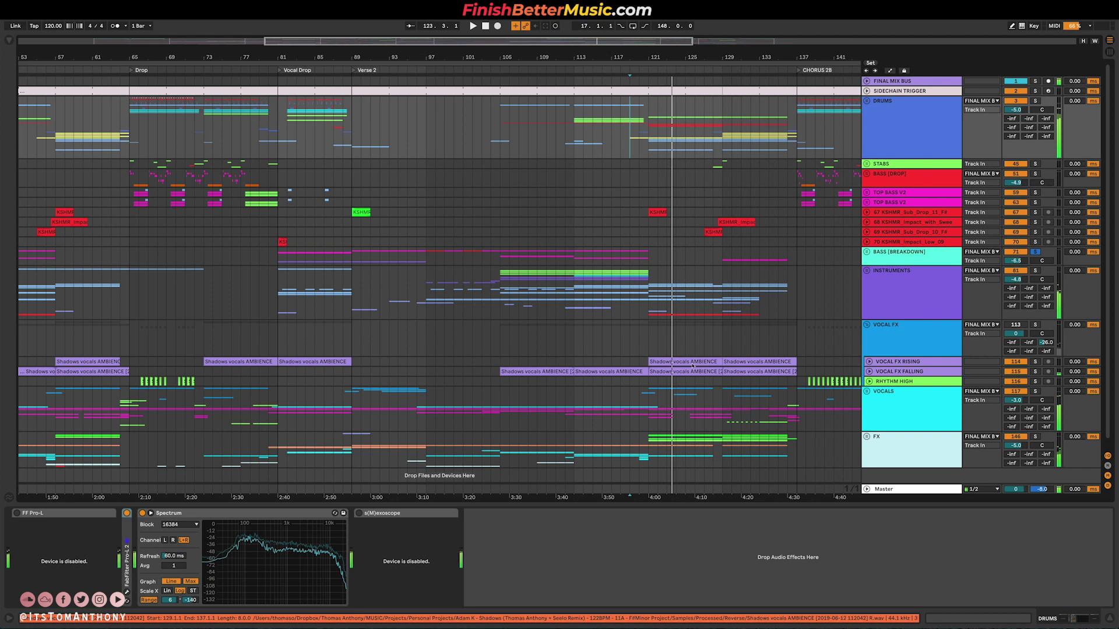
click(869, 361)
key(space)
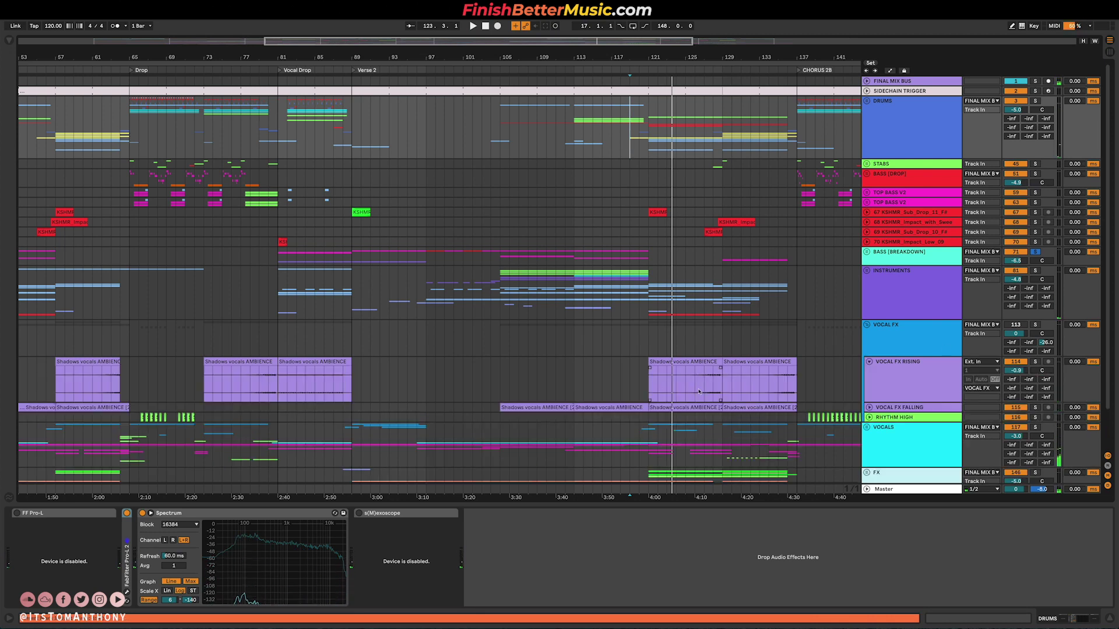
click(712, 353)
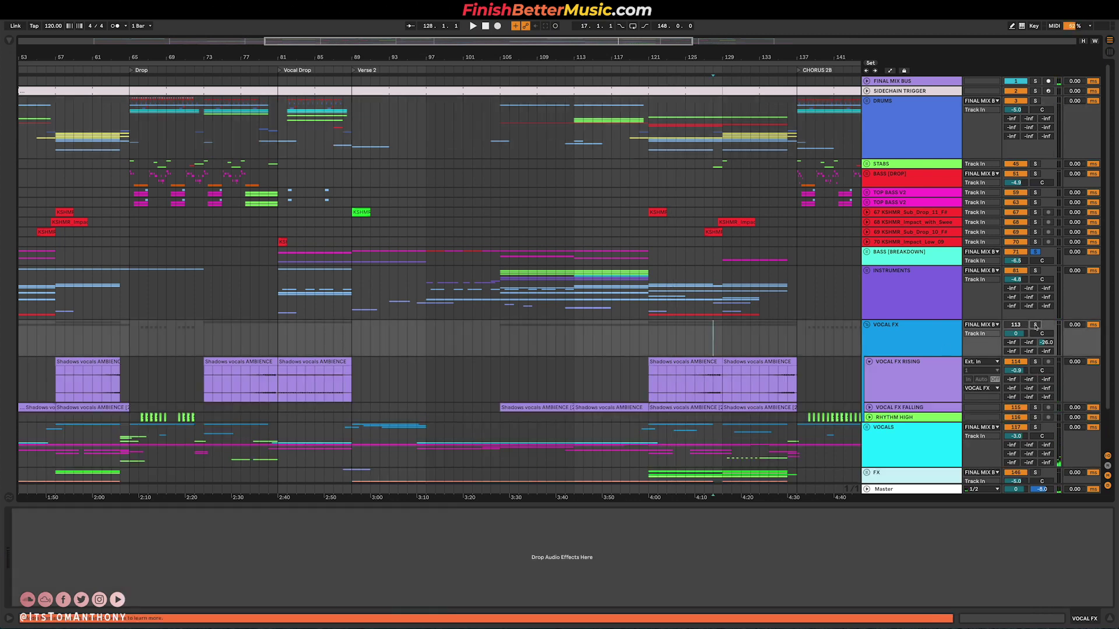
click(867, 325)
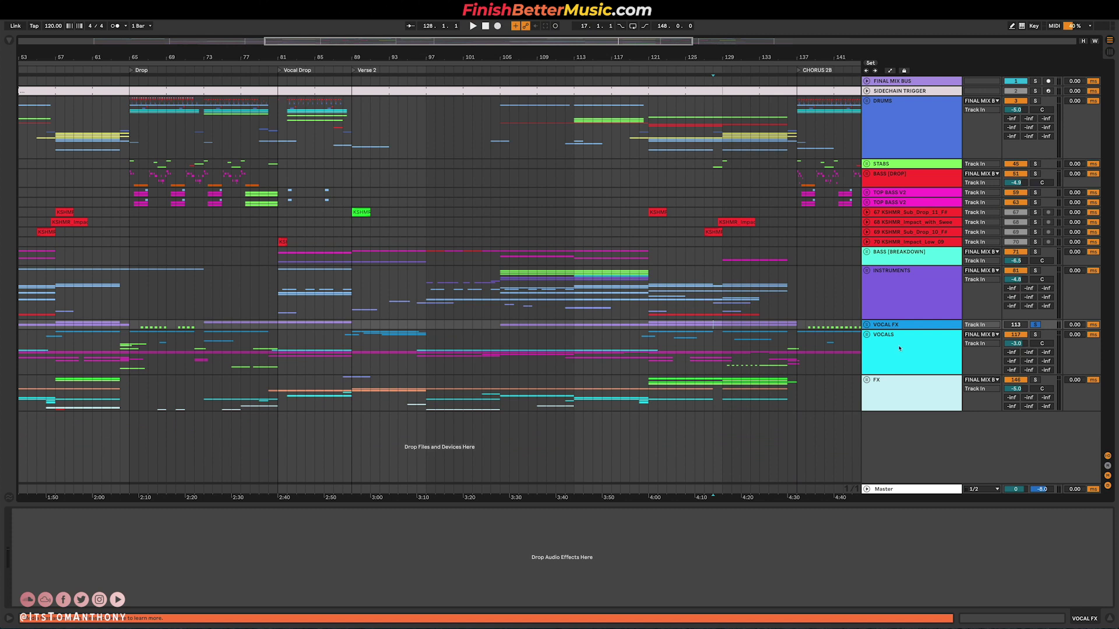
Step: Unfold and solo the FX group, expand its first FX track, and play the group from bar 133
click(870, 338)
click(910, 394)
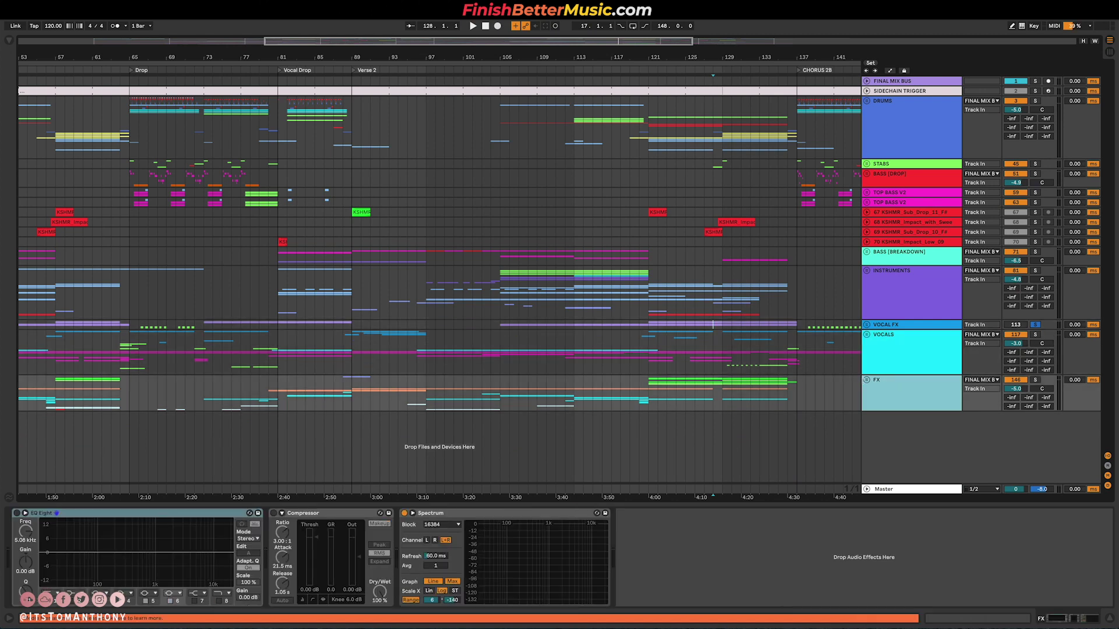
click(868, 381)
scroll(813, 355, down, 3)
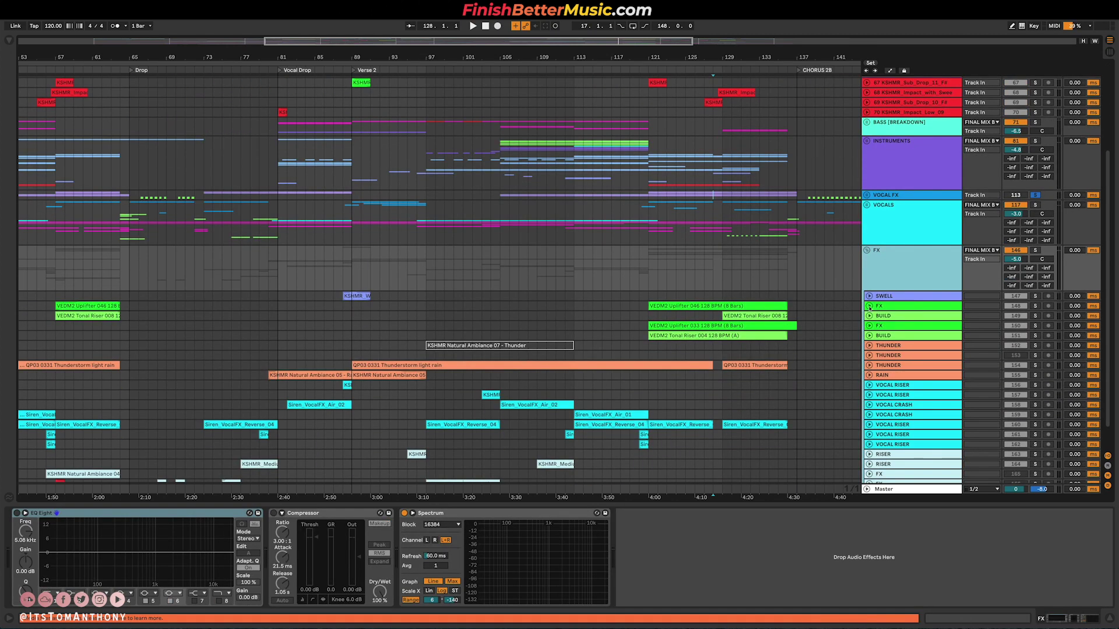
click(1036, 250)
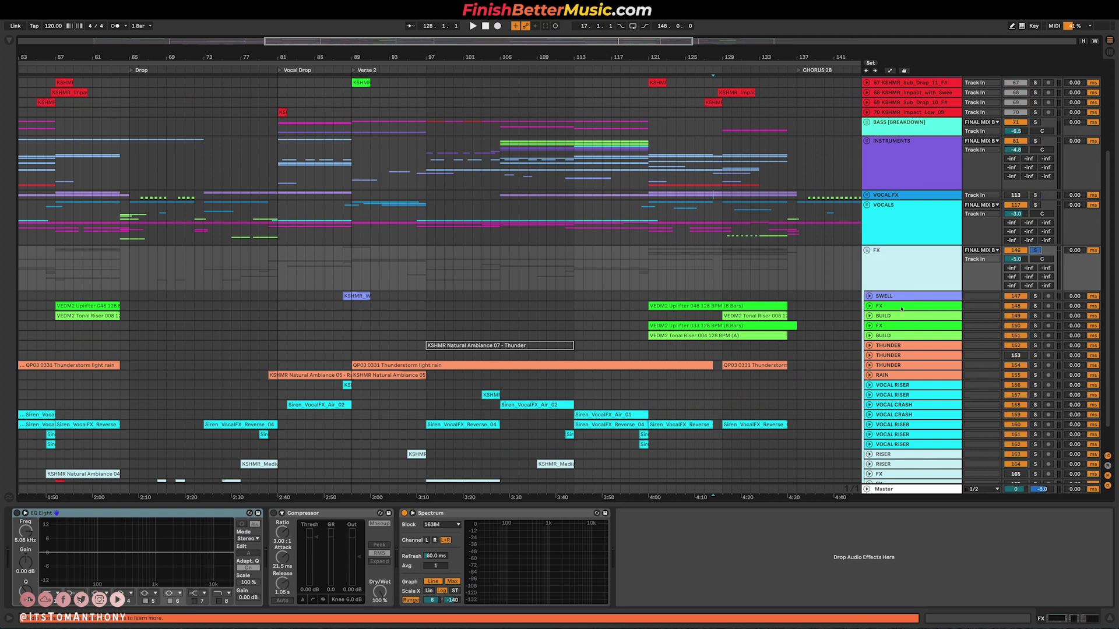
click(869, 306)
key(space)
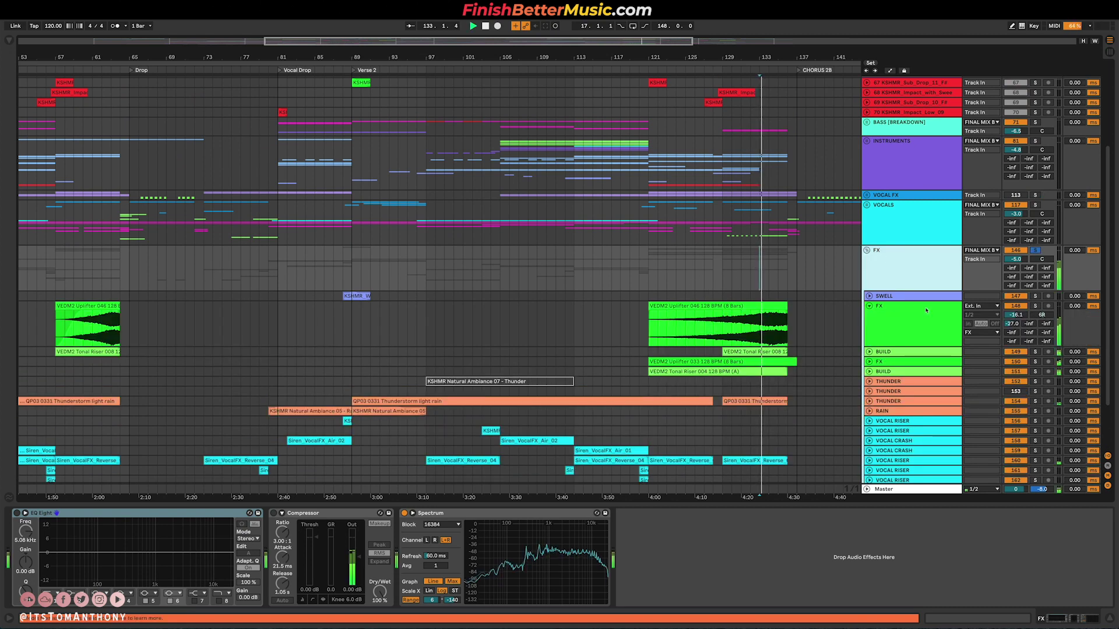
Step: Expand the first BUILD and second FX tracks, and audition the uplifter tracks in solo from bar 133
click(870, 352)
click(1036, 306)
key(space)
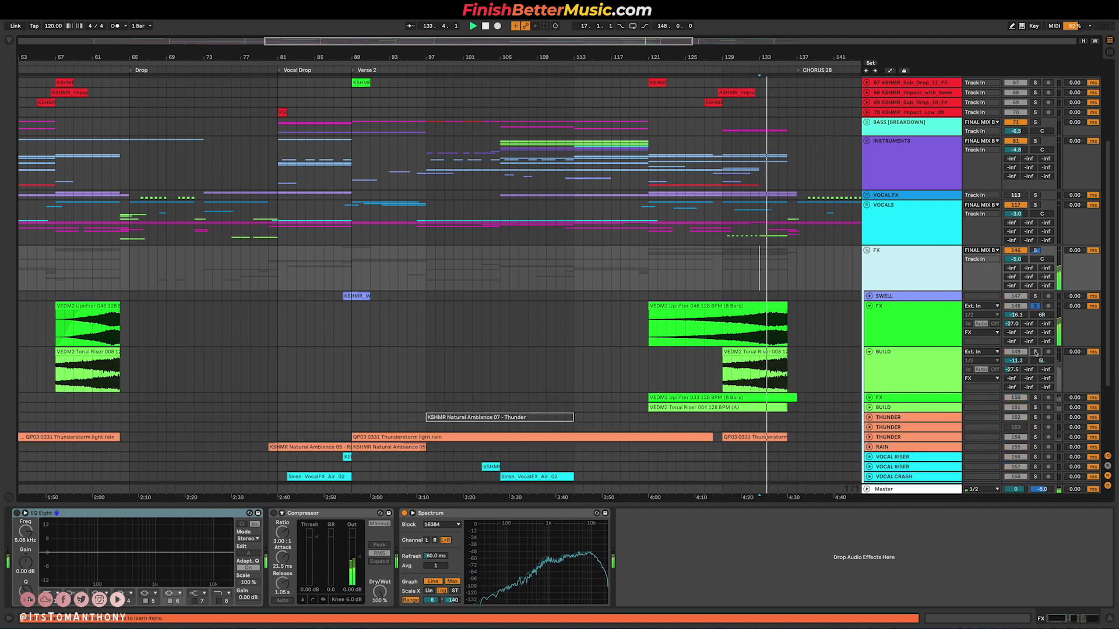
click(870, 398)
key(space)
key(space)
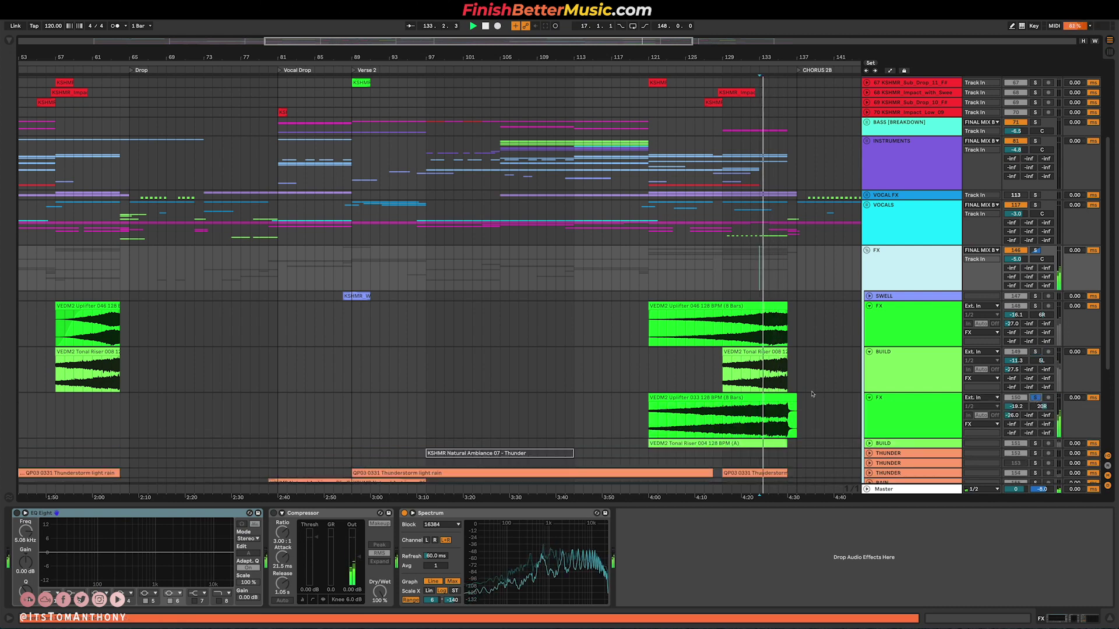
Step: Expand the second BUILD track with the Tonal Riser 004 clip and solo it during playback
scroll(812, 394, down, 4)
click(869, 335)
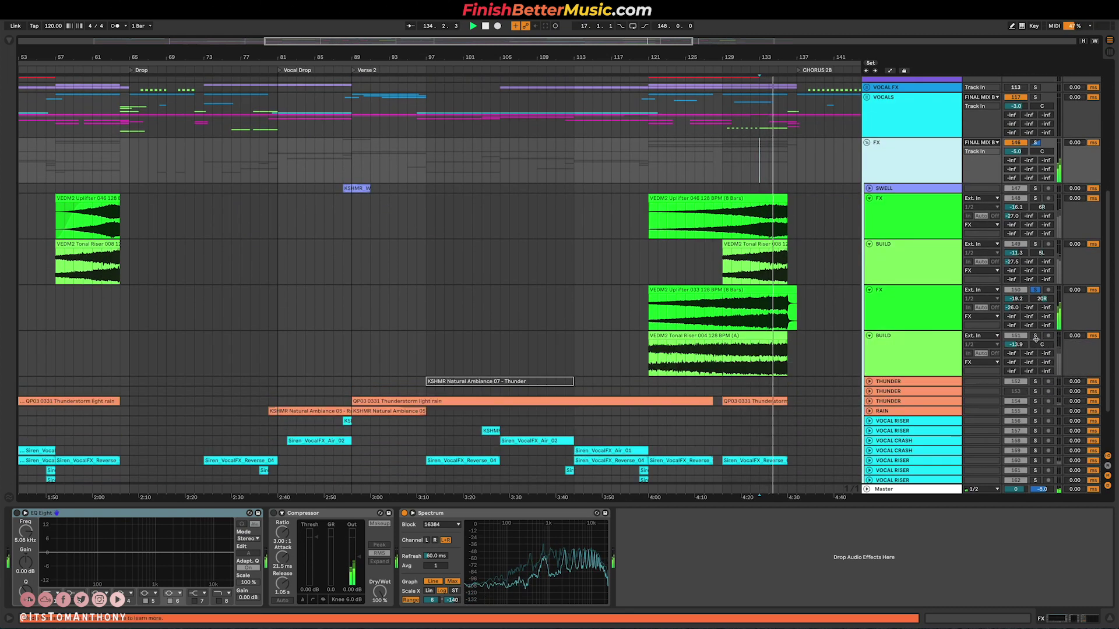
click(1035, 336)
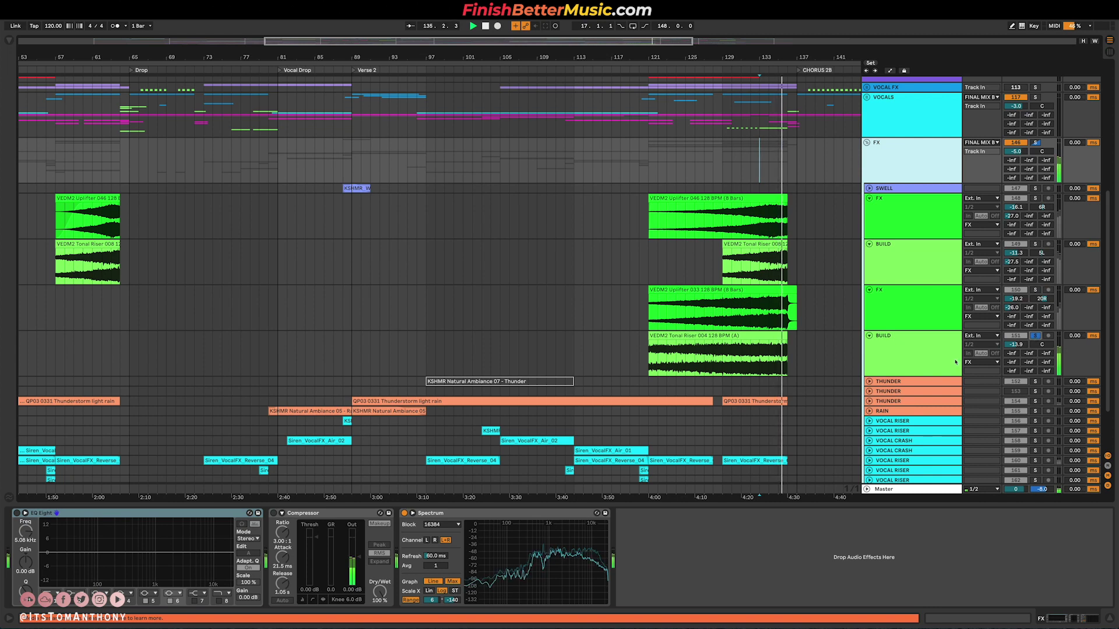
Step: Expand the THUNDER track with the Thunderstorm light rain clips and audition it in solo from bar 113
scroll(920, 365, down, 1)
click(870, 366)
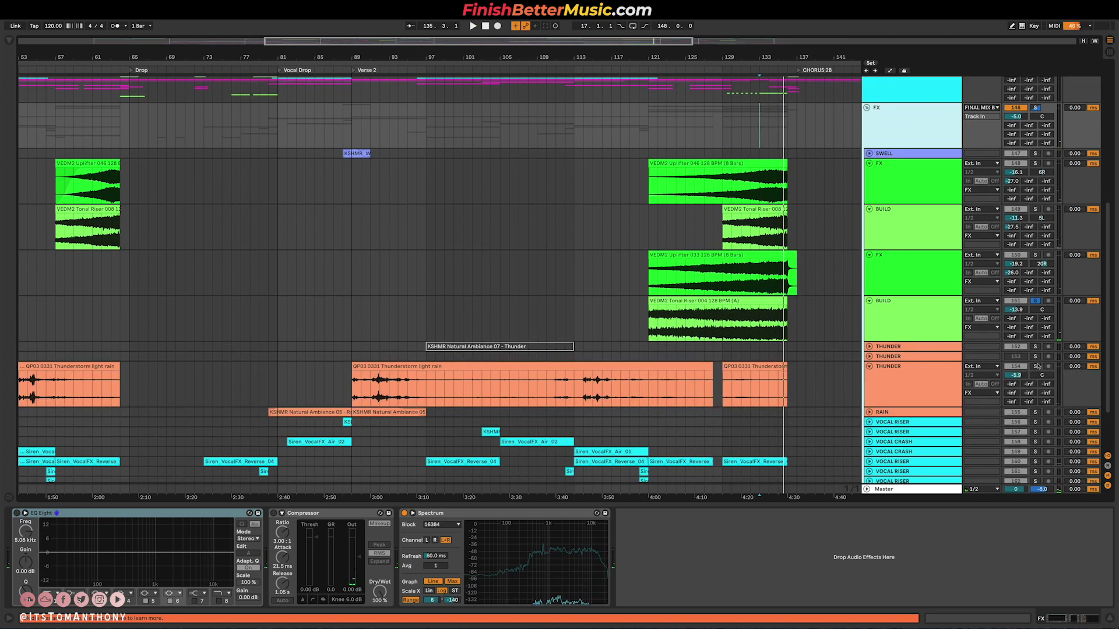
click(576, 397)
key(space)
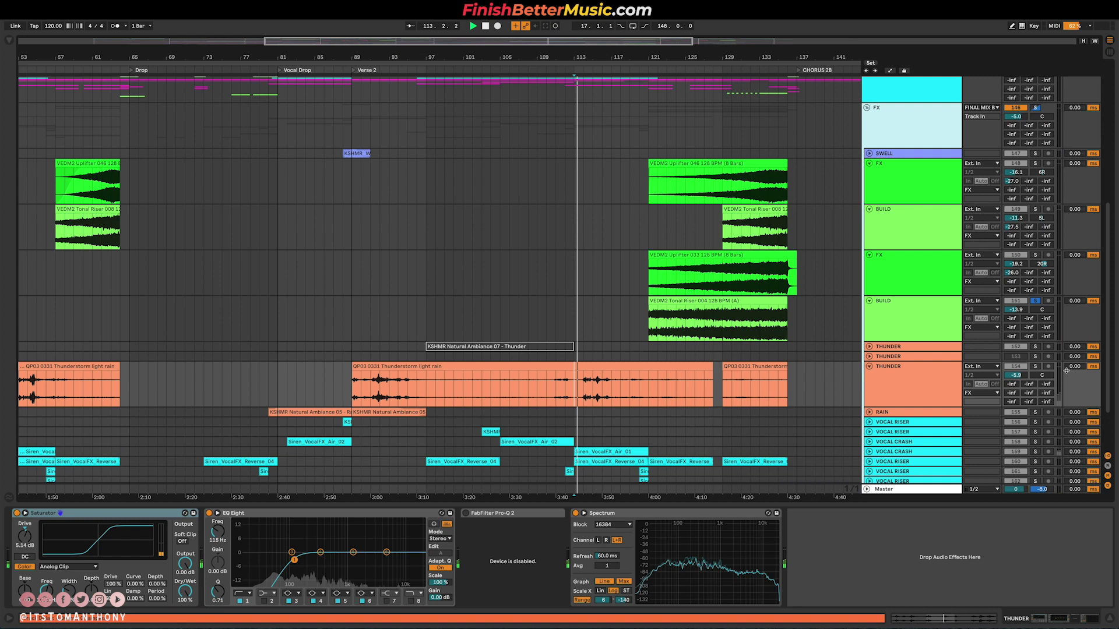
scroll(910, 376, down, 2)
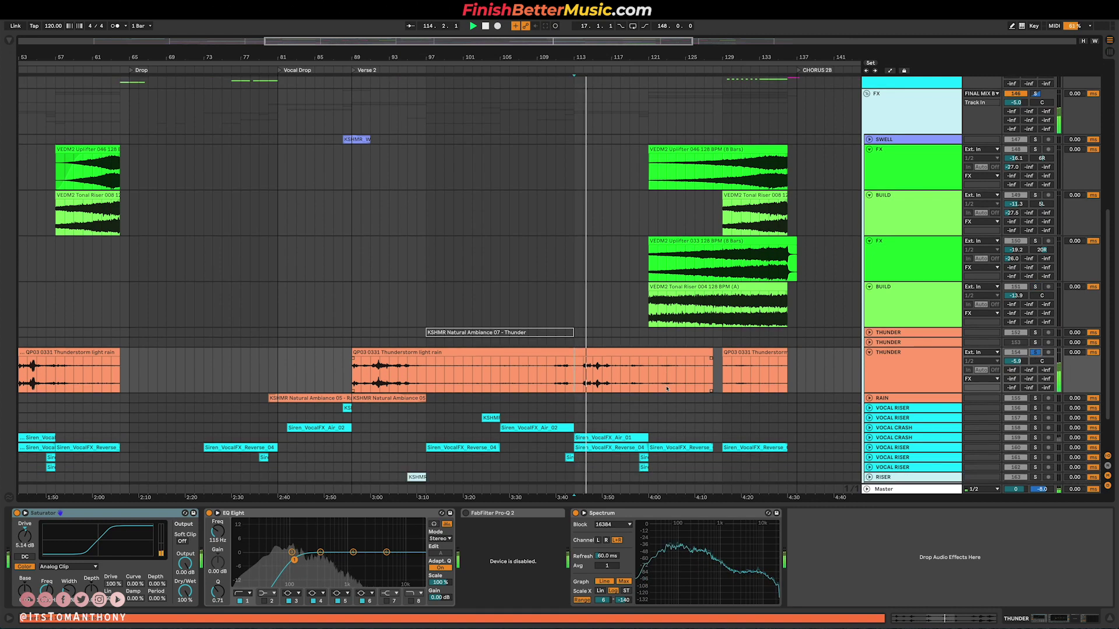
Step: Expand the VOCAL RISER and VOCAL CRASH tracks, and play the Siren_VocalFX_Air_01 crash in solo from bar 113
click(869, 385)
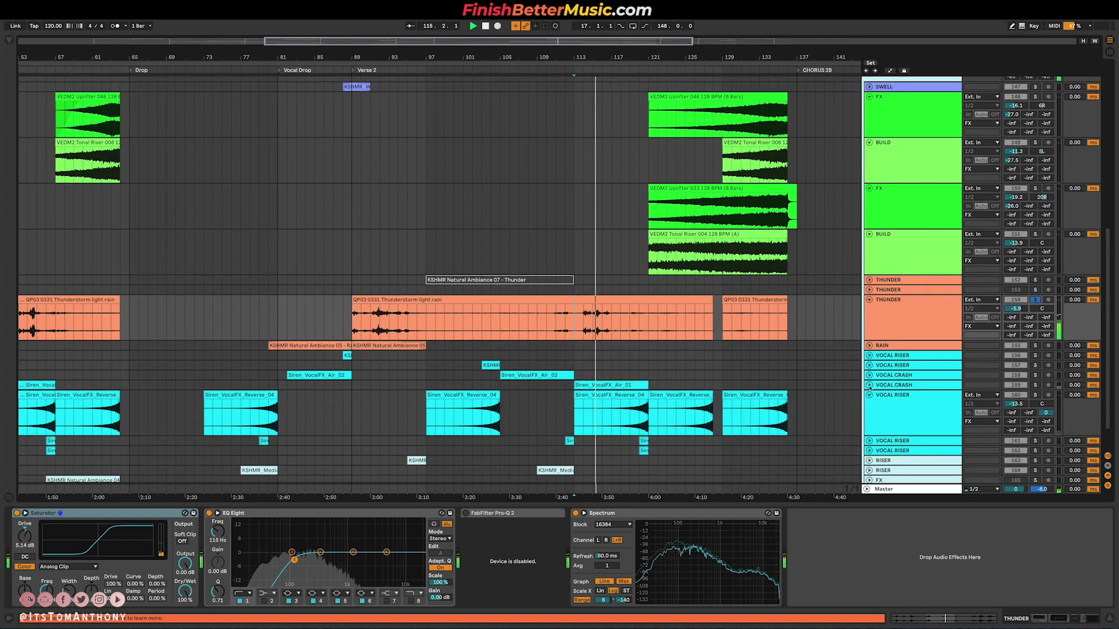
click(869, 431)
click(1035, 385)
key(space)
click(573, 407)
key(space)
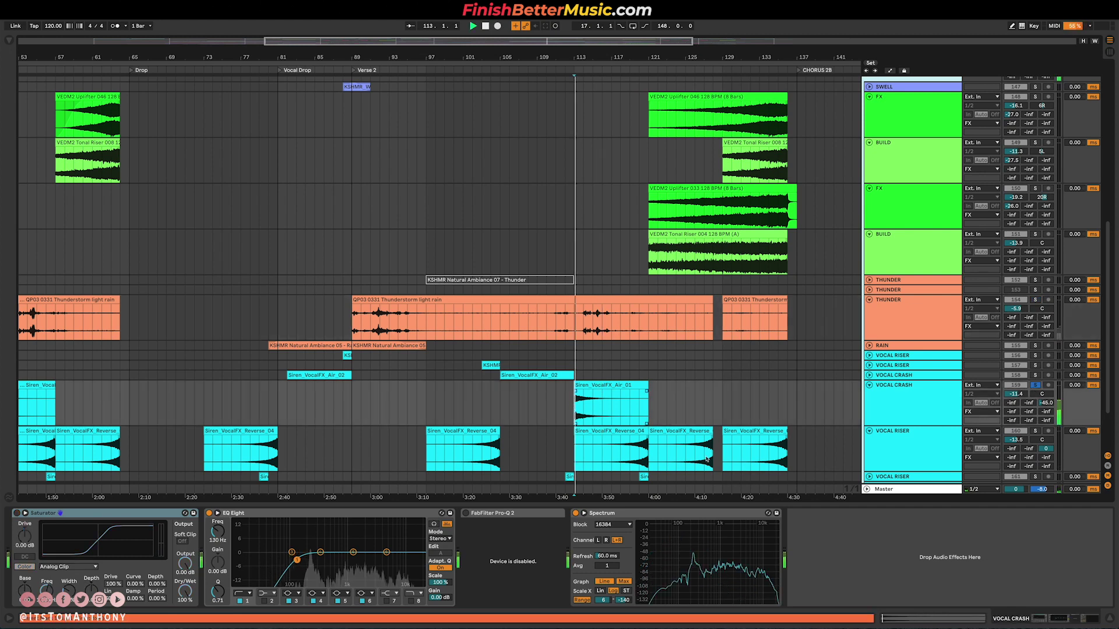
Step: Solo the VOCAL RISER track with the Siren_VocalFX_Reverse_04 clips and play it from bar 120
click(639, 449)
click(1035, 430)
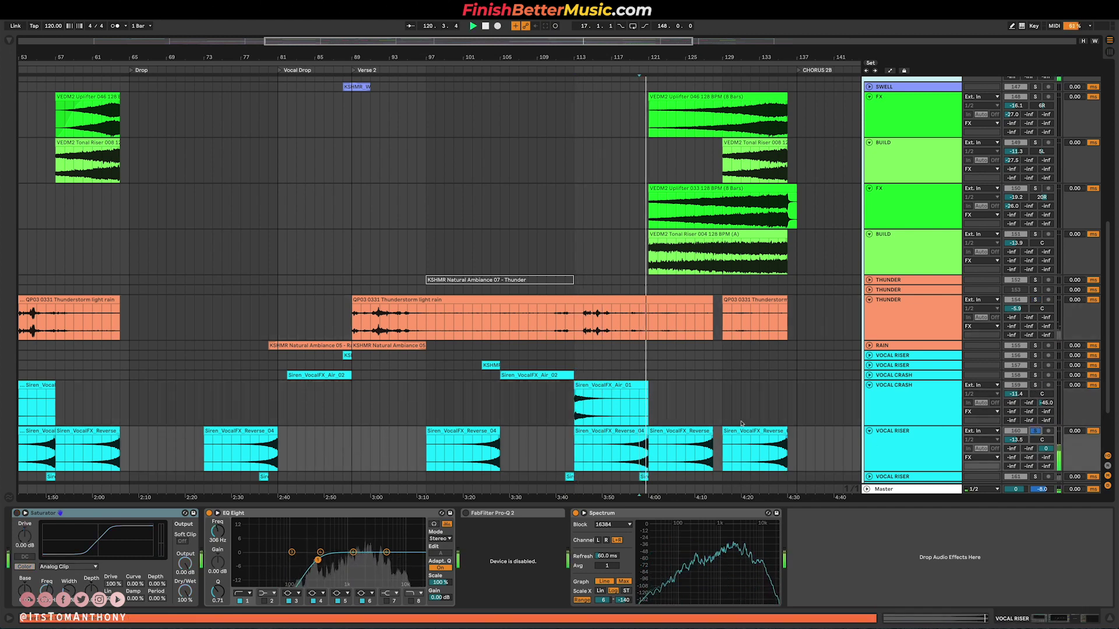
scroll(742, 424, down, 3)
key(space)
Step: Audition the VOCALS group in solo from bars 120 and 129, and return to the full mix
scroll(1033, 277, up, 15)
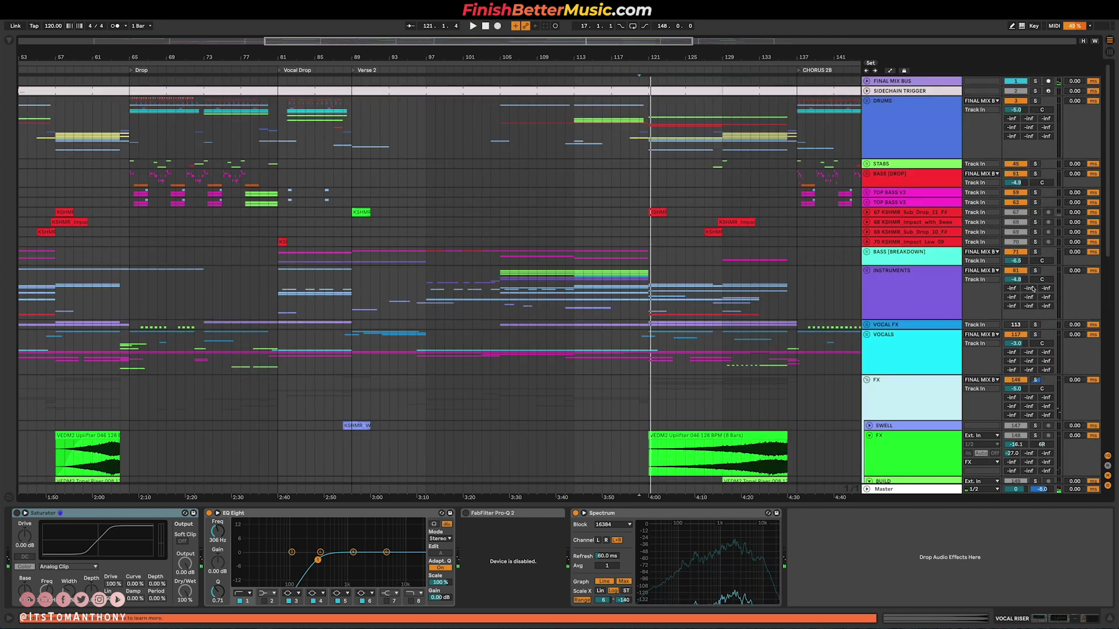
key(space)
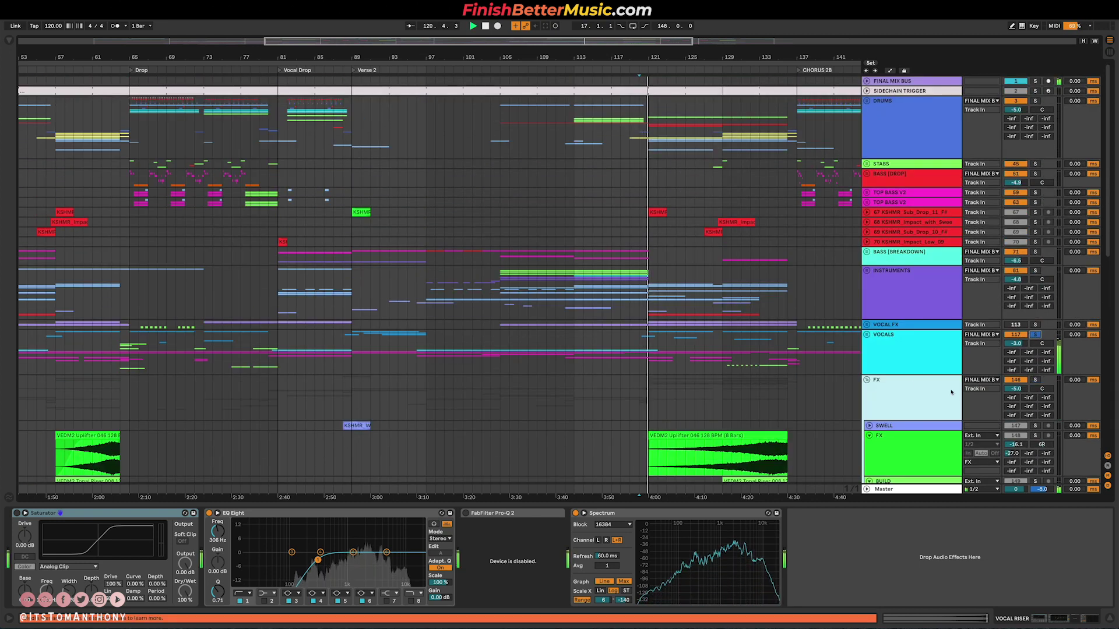
click(727, 418)
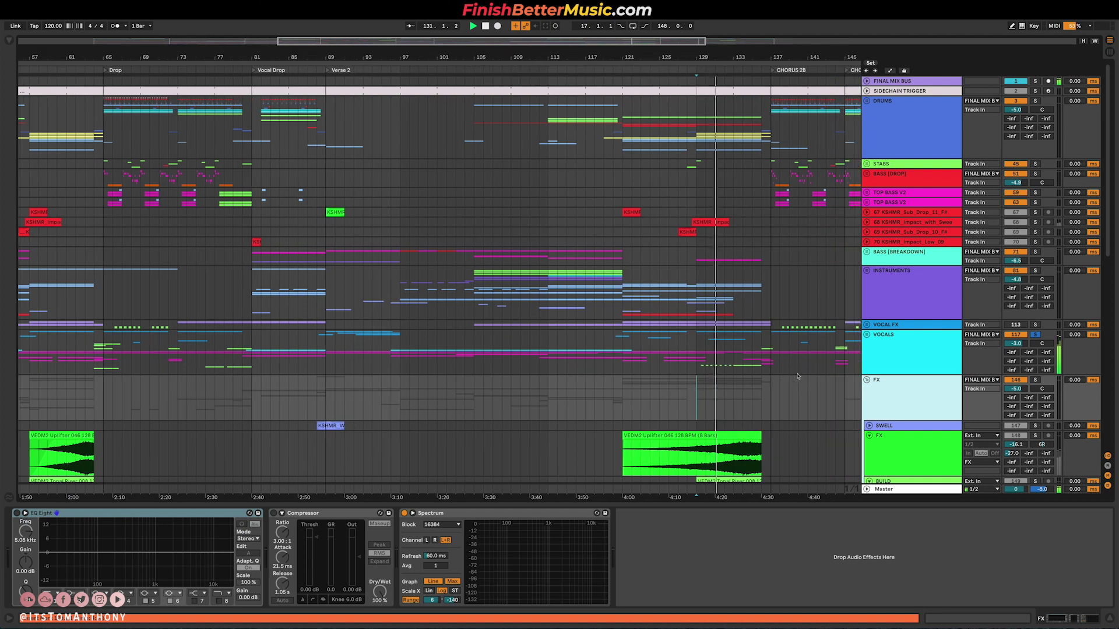
click(1035, 335)
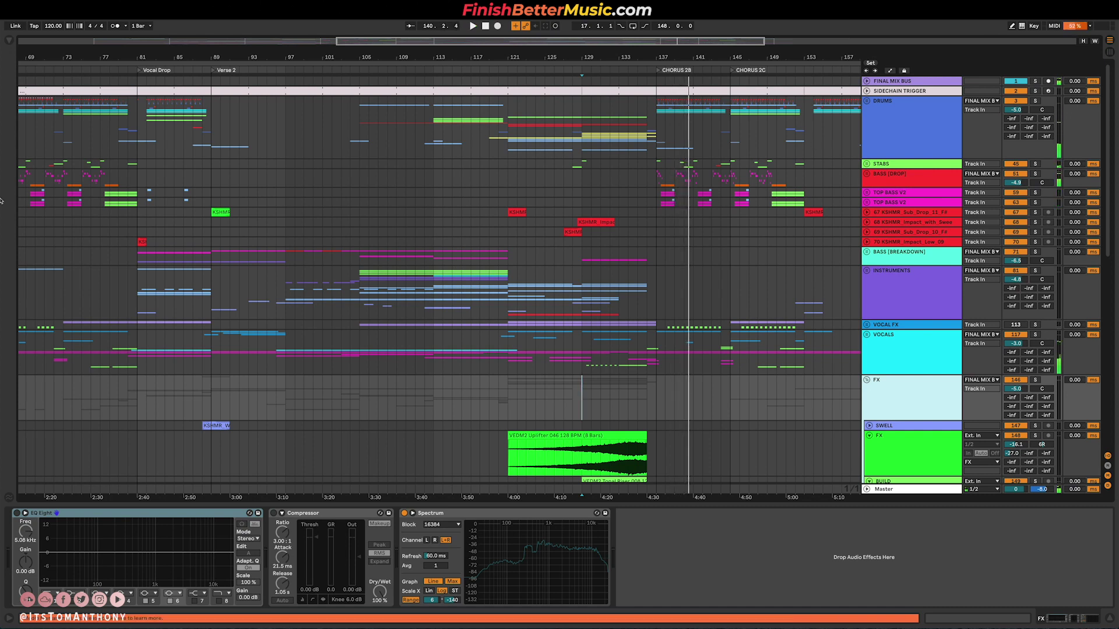
Step: Unfold the second TOP BASS V2 group and place the playback start at 137.3 on its upper MAIN GROWL V1 track
click(871, 203)
click(867, 202)
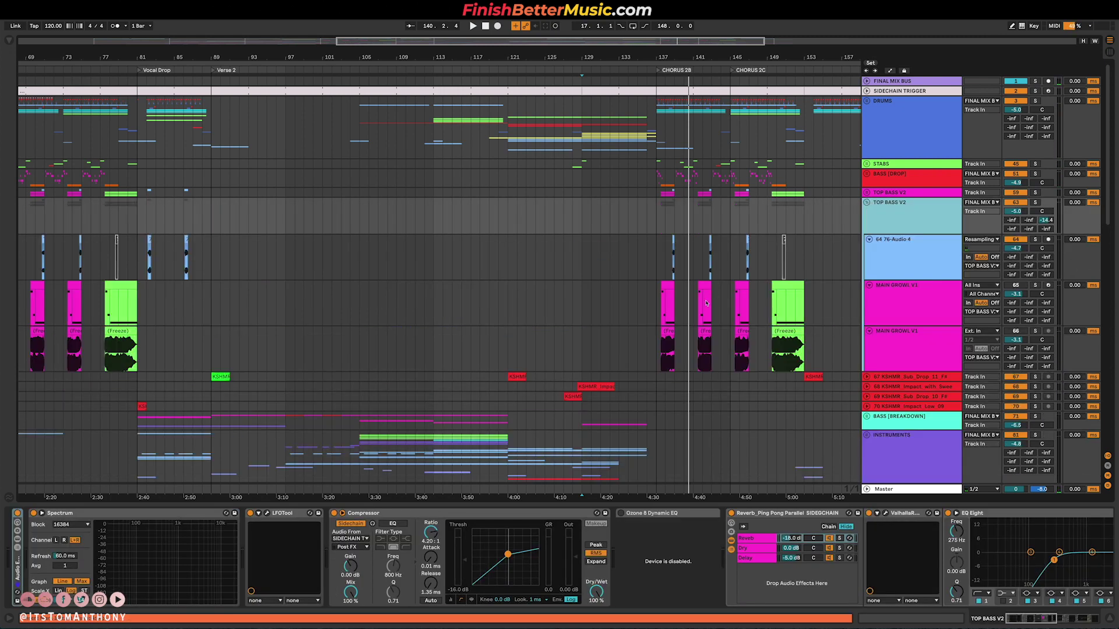
scroll(668, 321, up, 5)
click(661, 311)
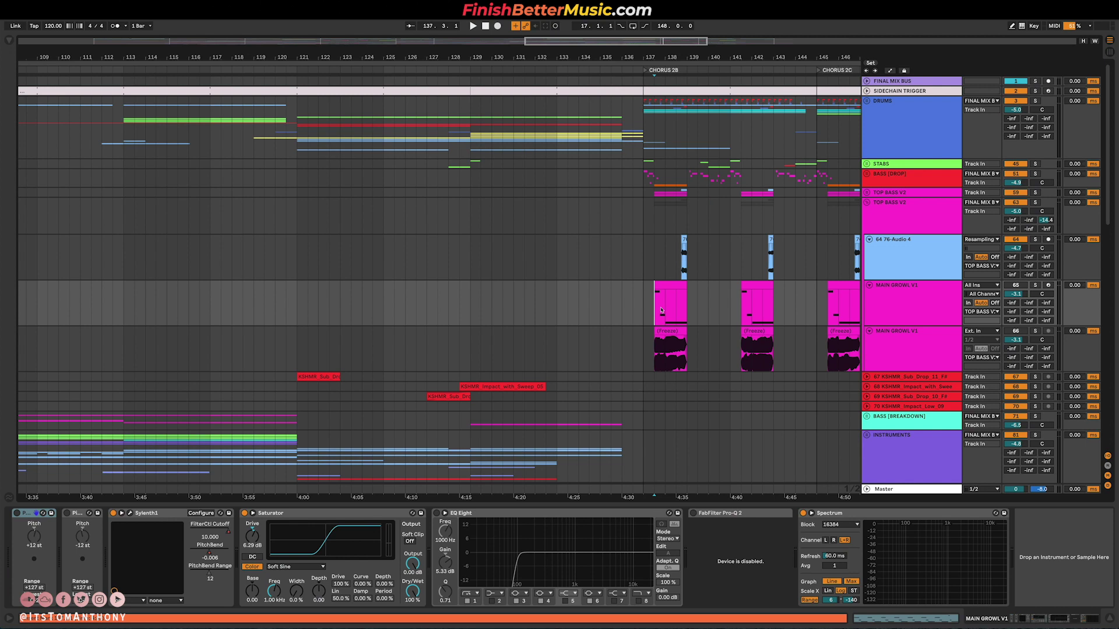
Step: Show the automation lanes and play the MAIN GROWL V1 part from 137.3
key(a)
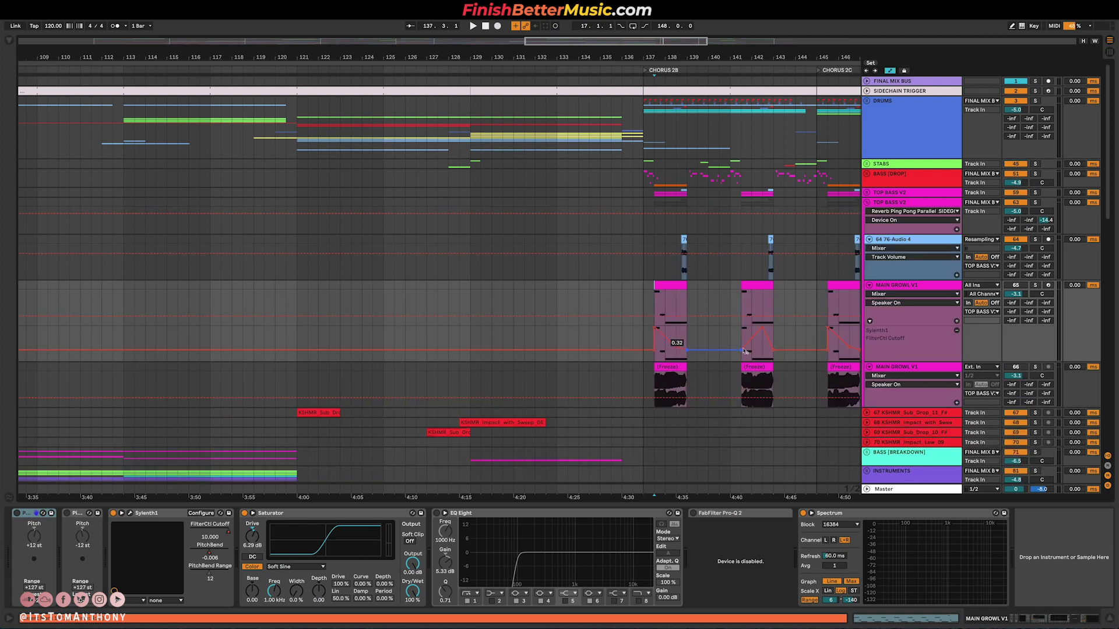
key(space)
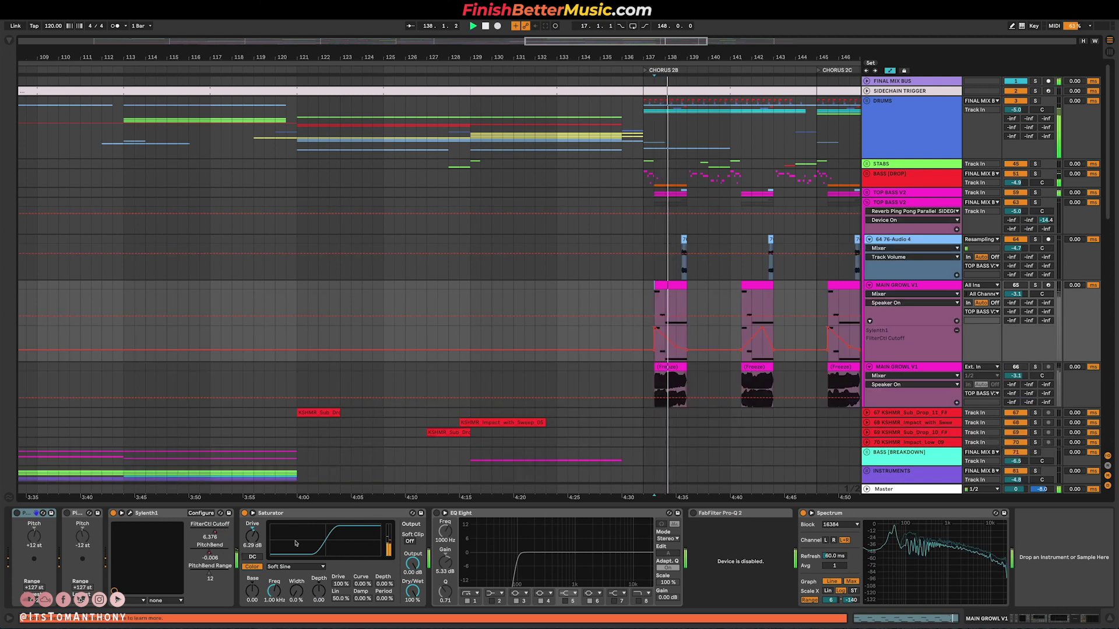
key(space)
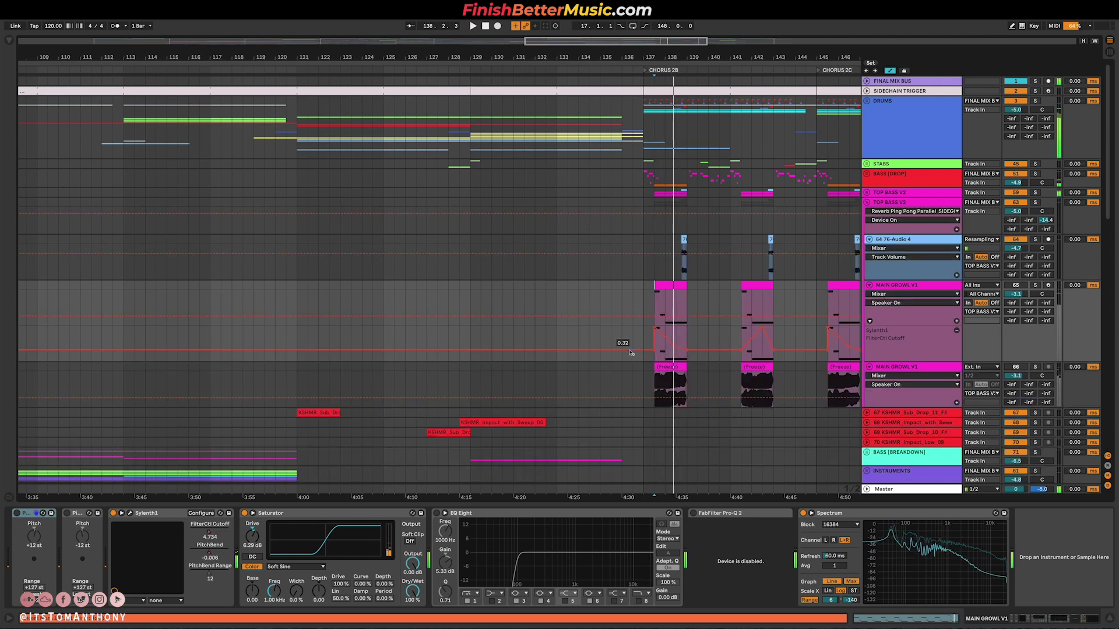
Step: Display the Sylenth1 FilterCtl Cutoff automation and the PitchBend automation on the upper MAIN GROWL V1 track
click(923, 297)
click(906, 318)
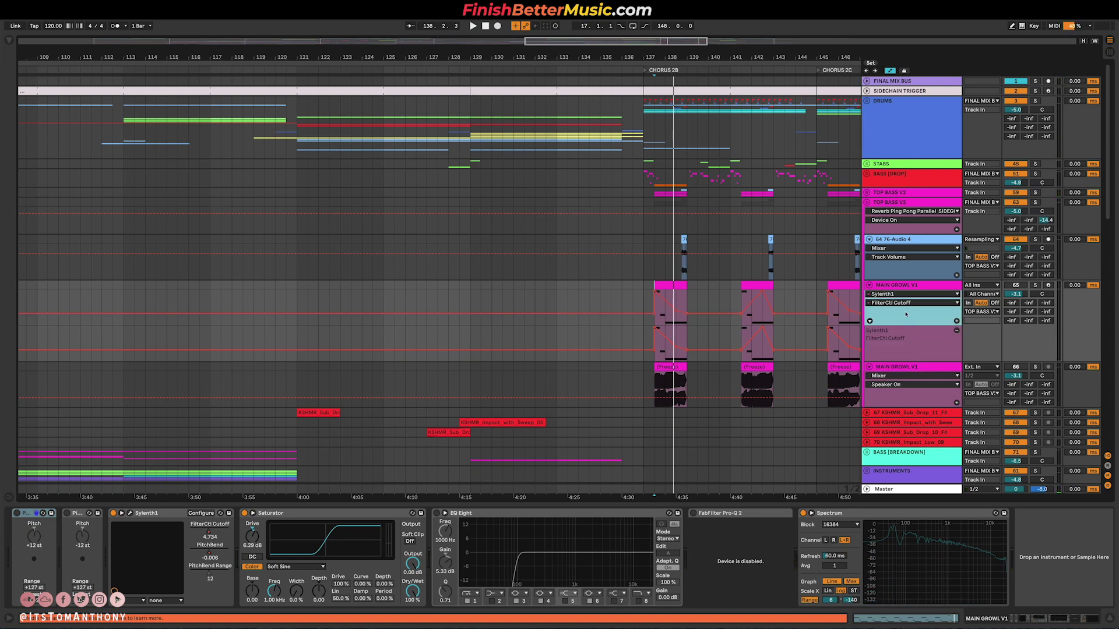
click(895, 303)
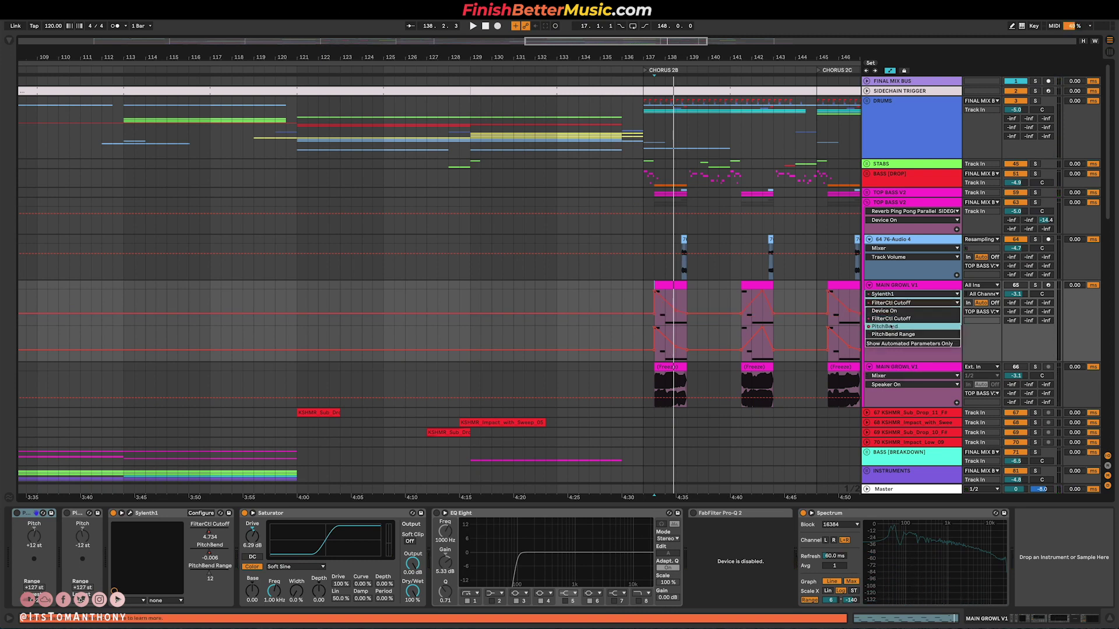
click(891, 321)
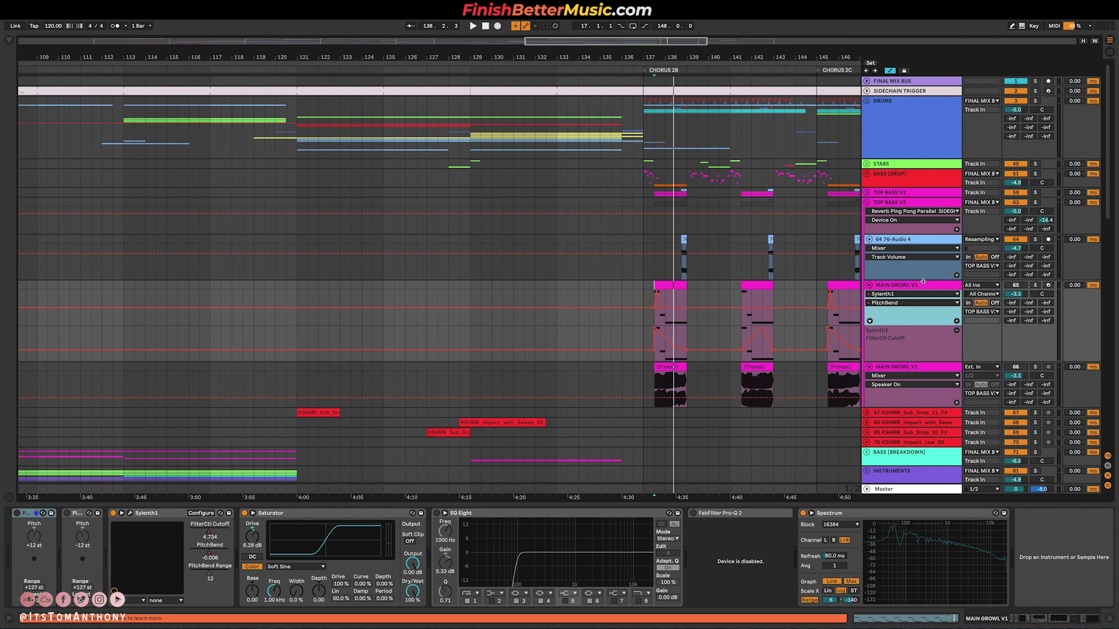
Step: Hide the automation lanes, fold the MAIN GROWL V1 tracks and the second TOP BASS V2 group, and show the whole arrangement
key(a)
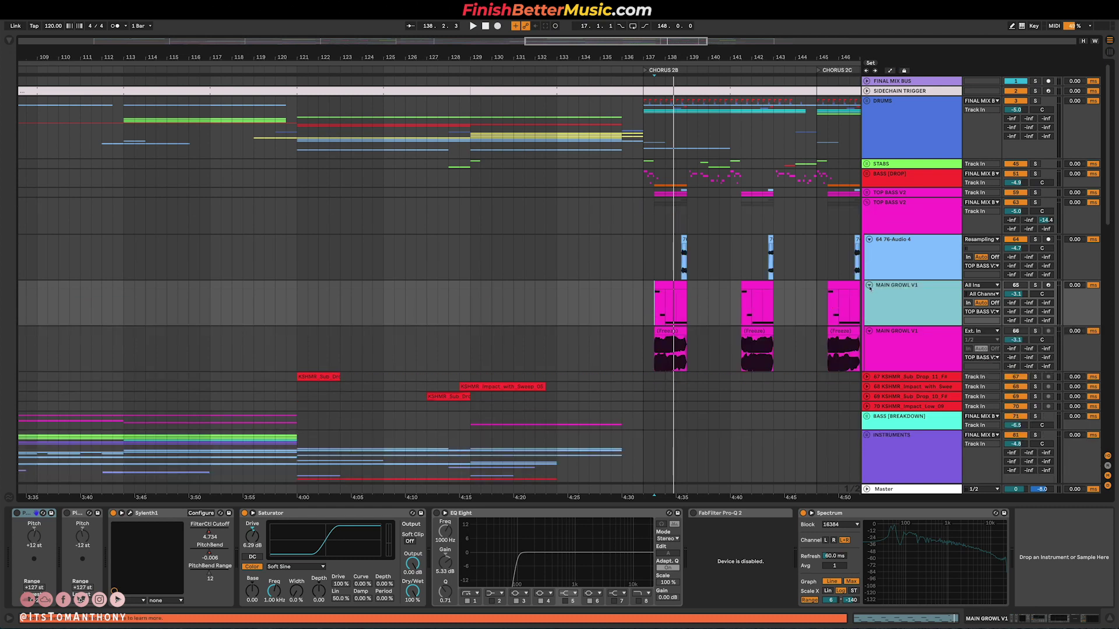
click(869, 286)
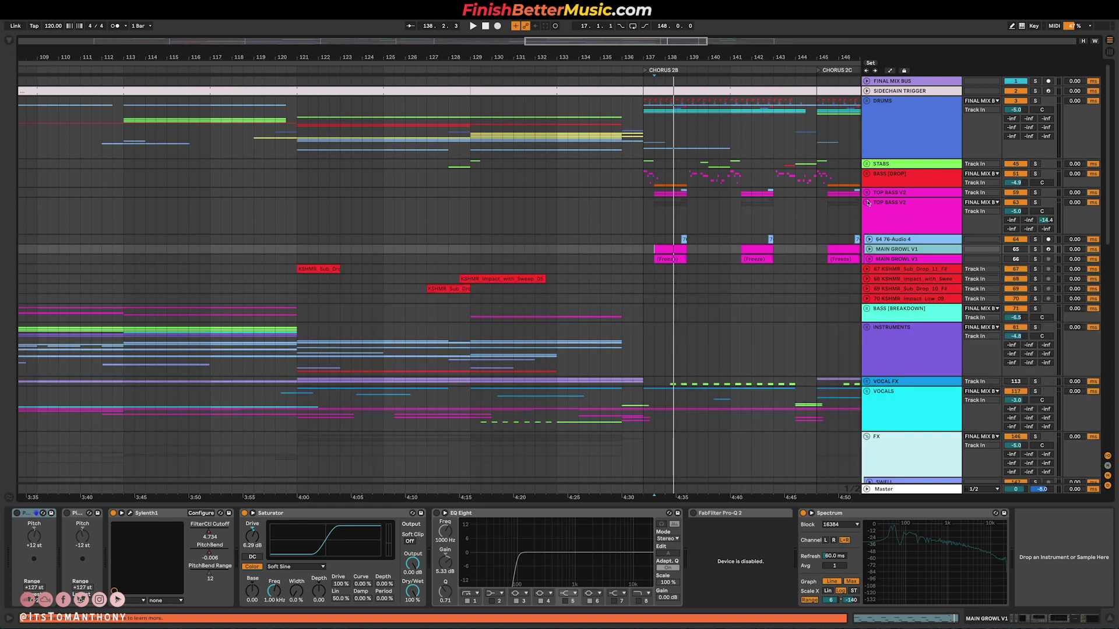
click(868, 202)
scroll(712, 238, down, 8)
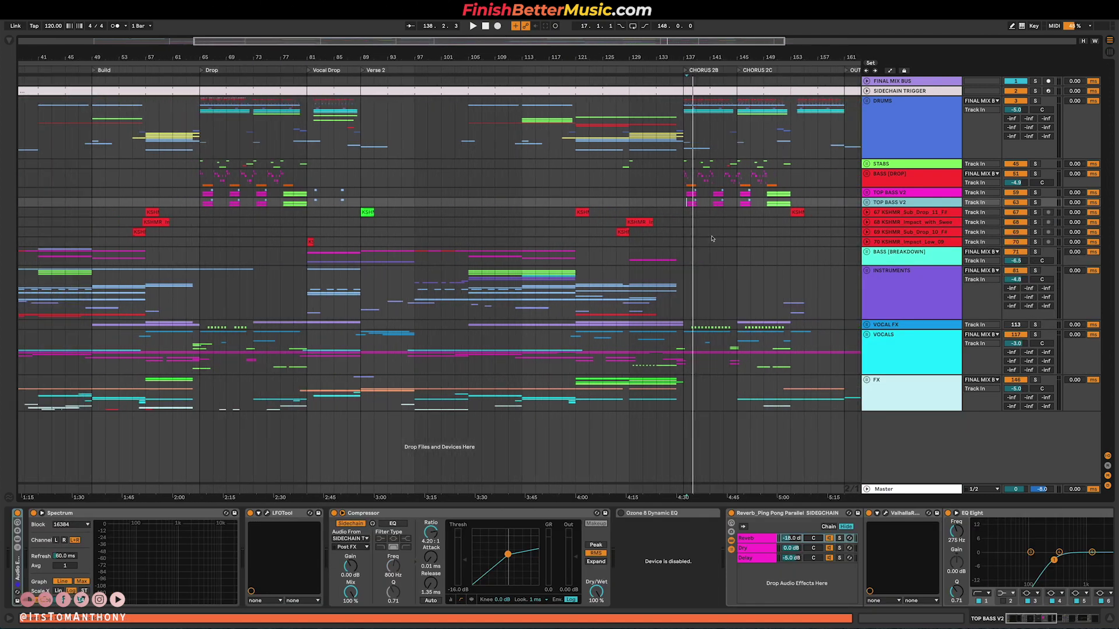
scroll(698, 227, down, 2)
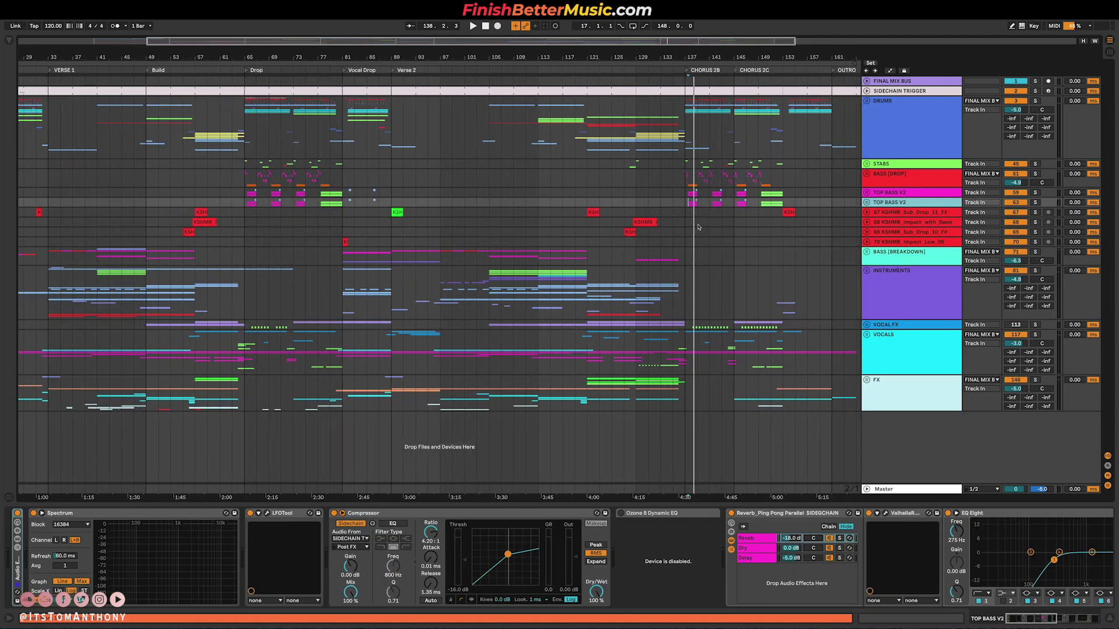
scroll(420, 171, down, 4)
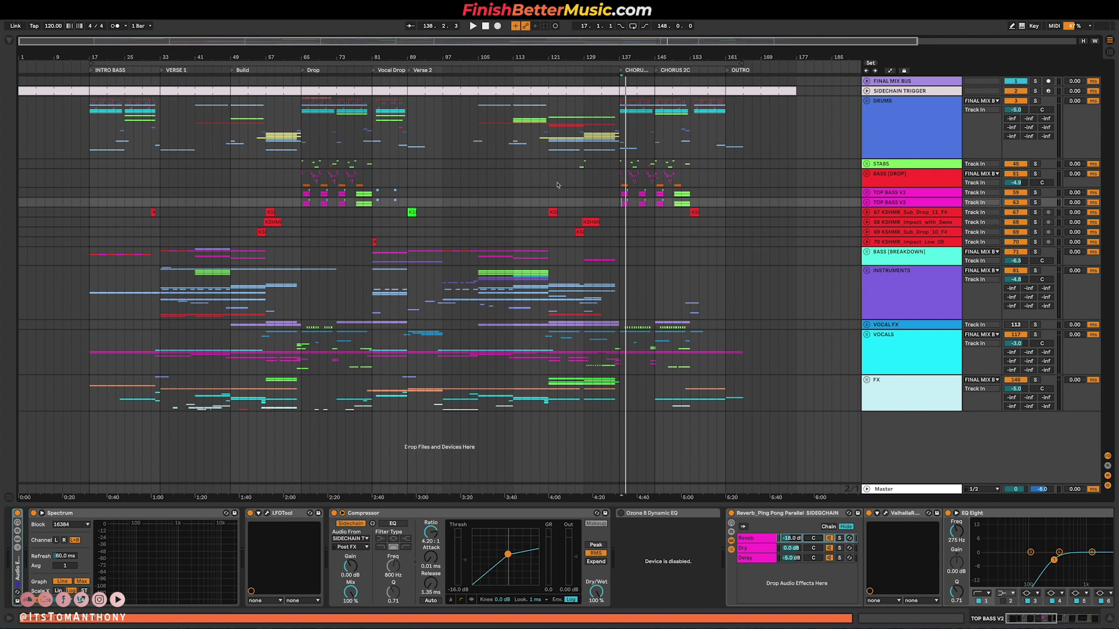
Step: Switch to the web browser, look through the JOIN PROGRAM application form on Finish Better Music, and return to the Ableton Live arrangement
key(ctrl+Right)
scroll(547, 259, up, 5)
scroll(546, 256, up, 10)
scroll(588, 403, down, 10)
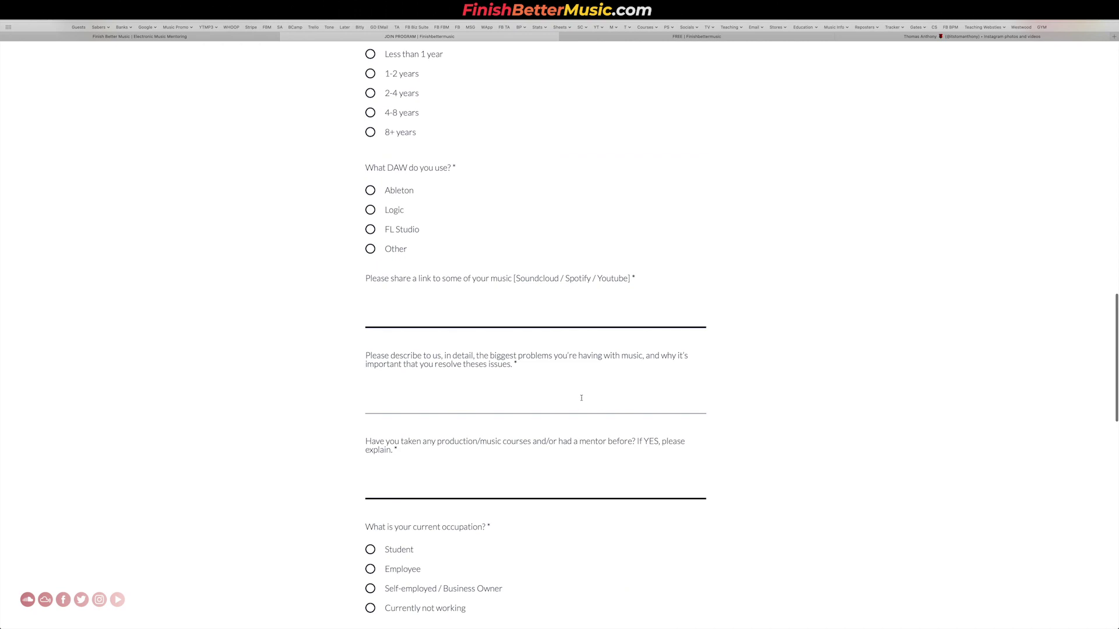
key(ctrl+Left)
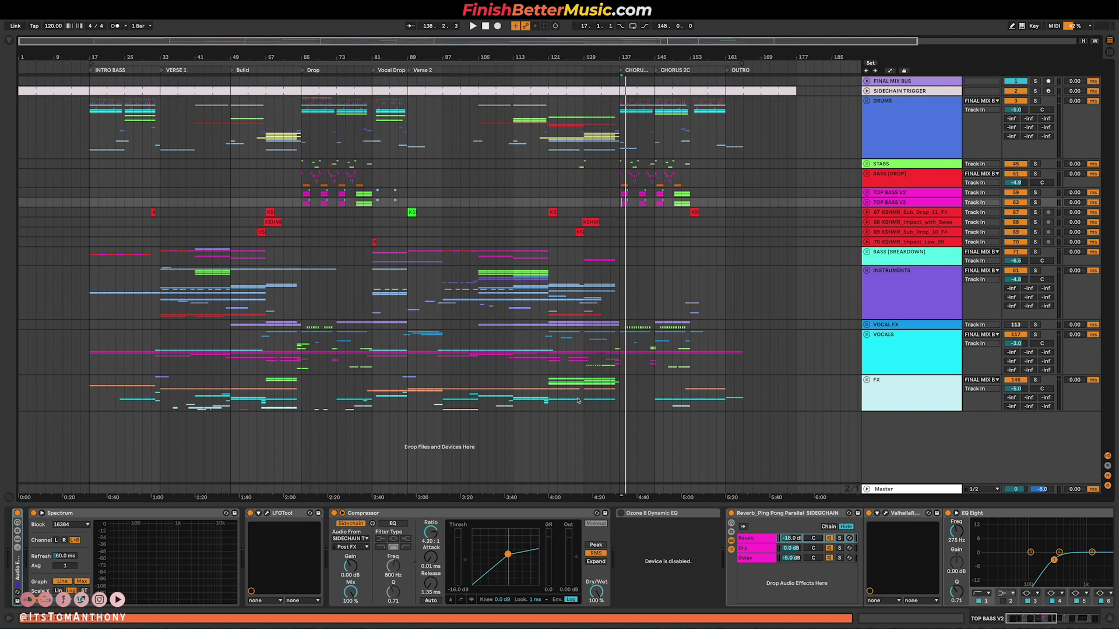
Step: Switch back to the browser and look through the Finish Better Music home page down to the student testimonials, ending at its header
key(ctrl+Right)
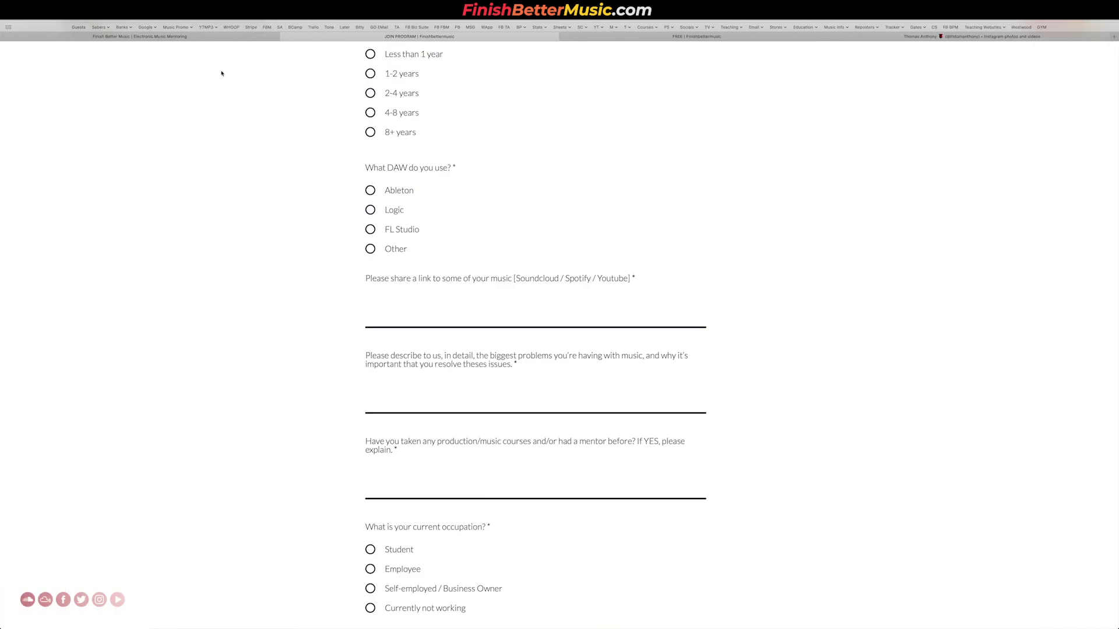
click(213, 37)
scroll(487, 335, up, 2)
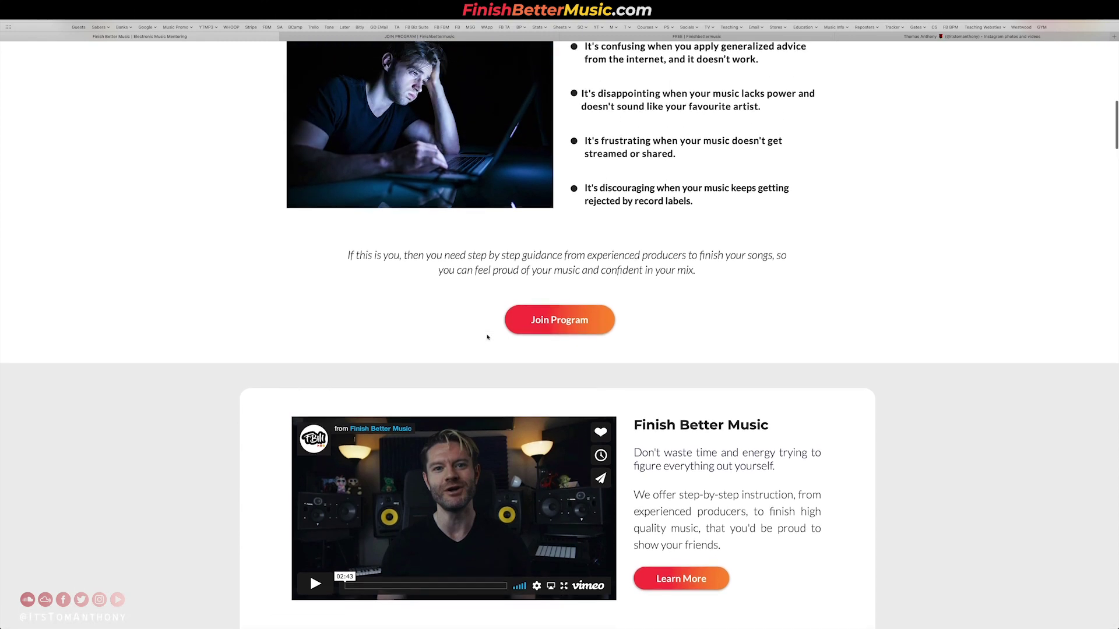
scroll(487, 337, down, 7)
scroll(487, 337, down, 20)
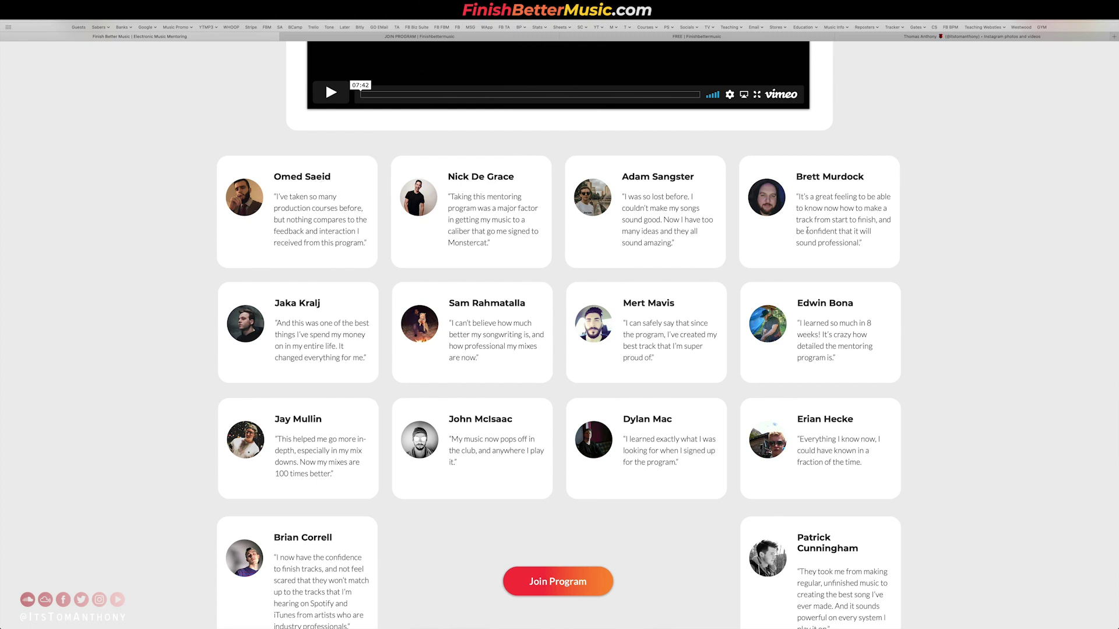
scroll(822, 271, down, 3)
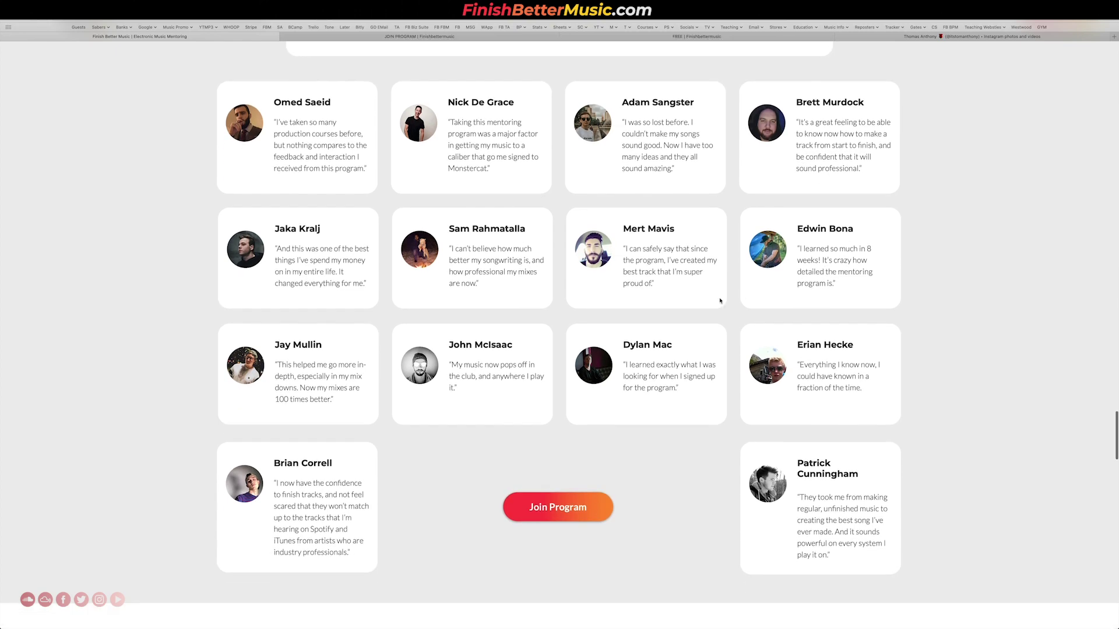
scroll(683, 302, up, 20)
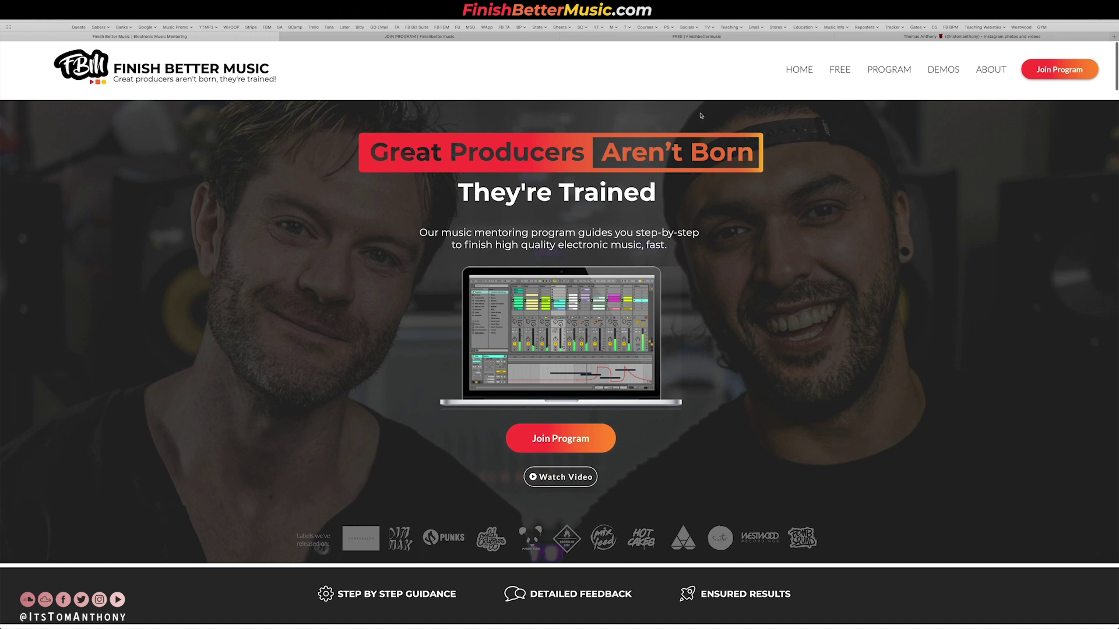
Step: View the site's FREE page and the producer's Instagram profile in their already open browser pages
click(696, 36)
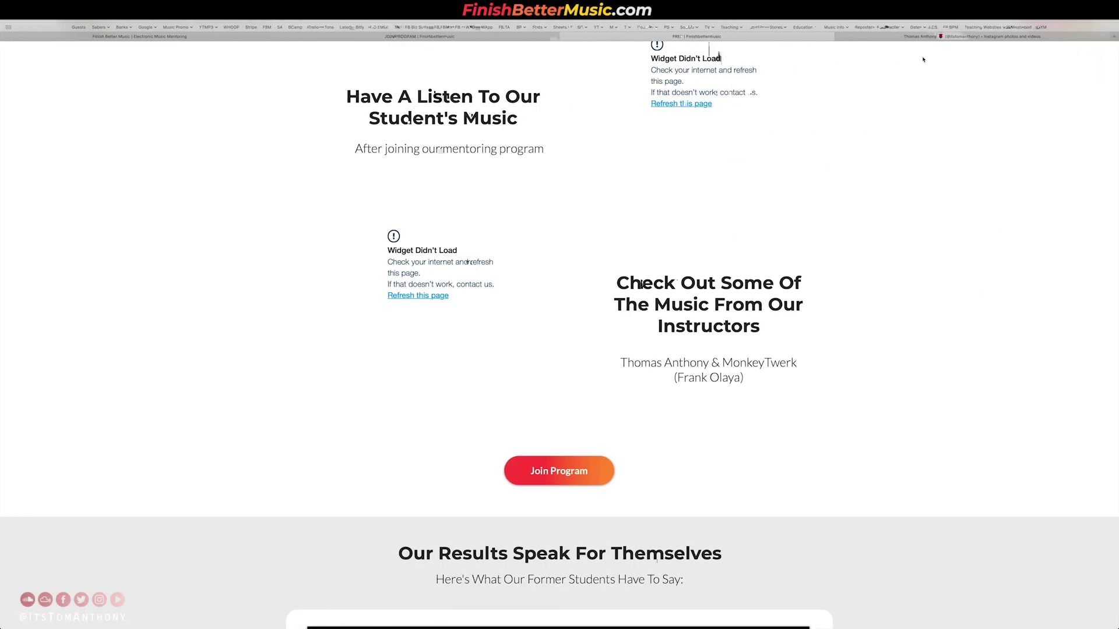
click(939, 37)
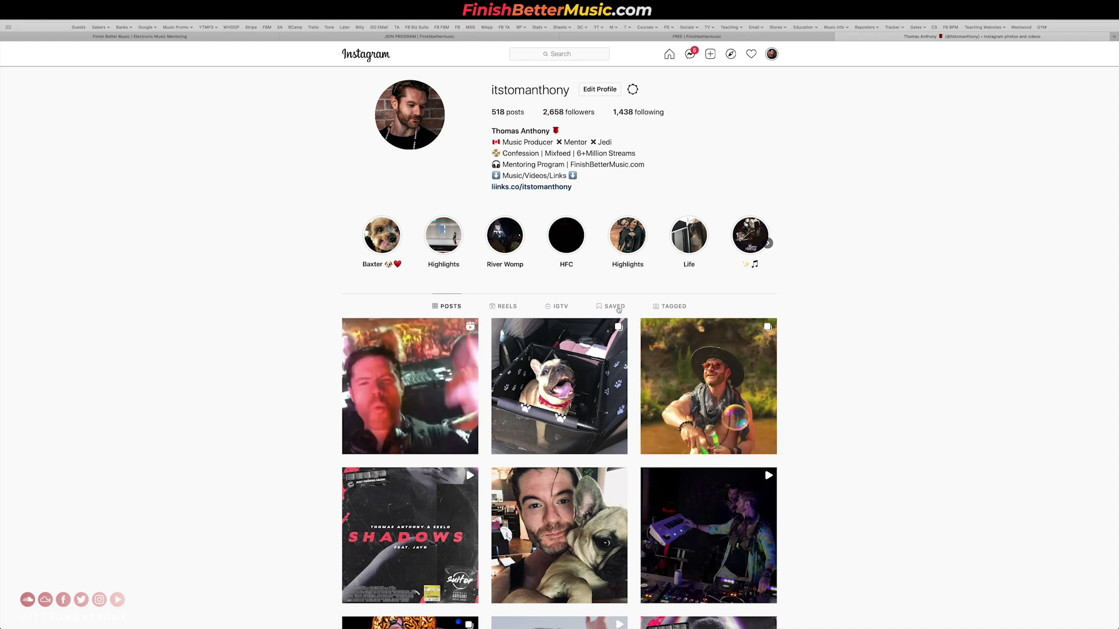